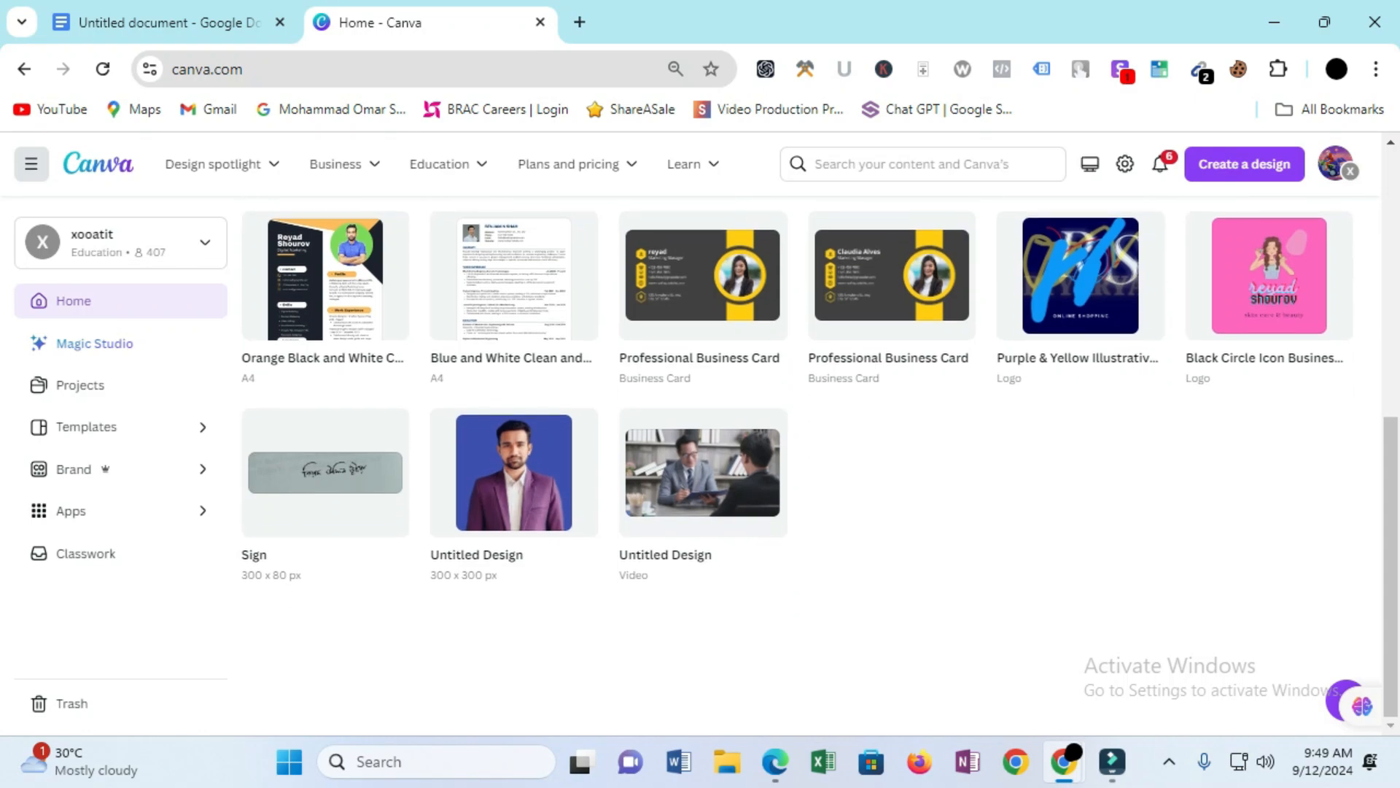
# - Search Canva for 'professional cv' designs and templates
pyautogui.scroll(4, 1269, 380)
pyautogui.scroll(-3, 1269, 380)
pyautogui.scroll(-2, 1269, 380)
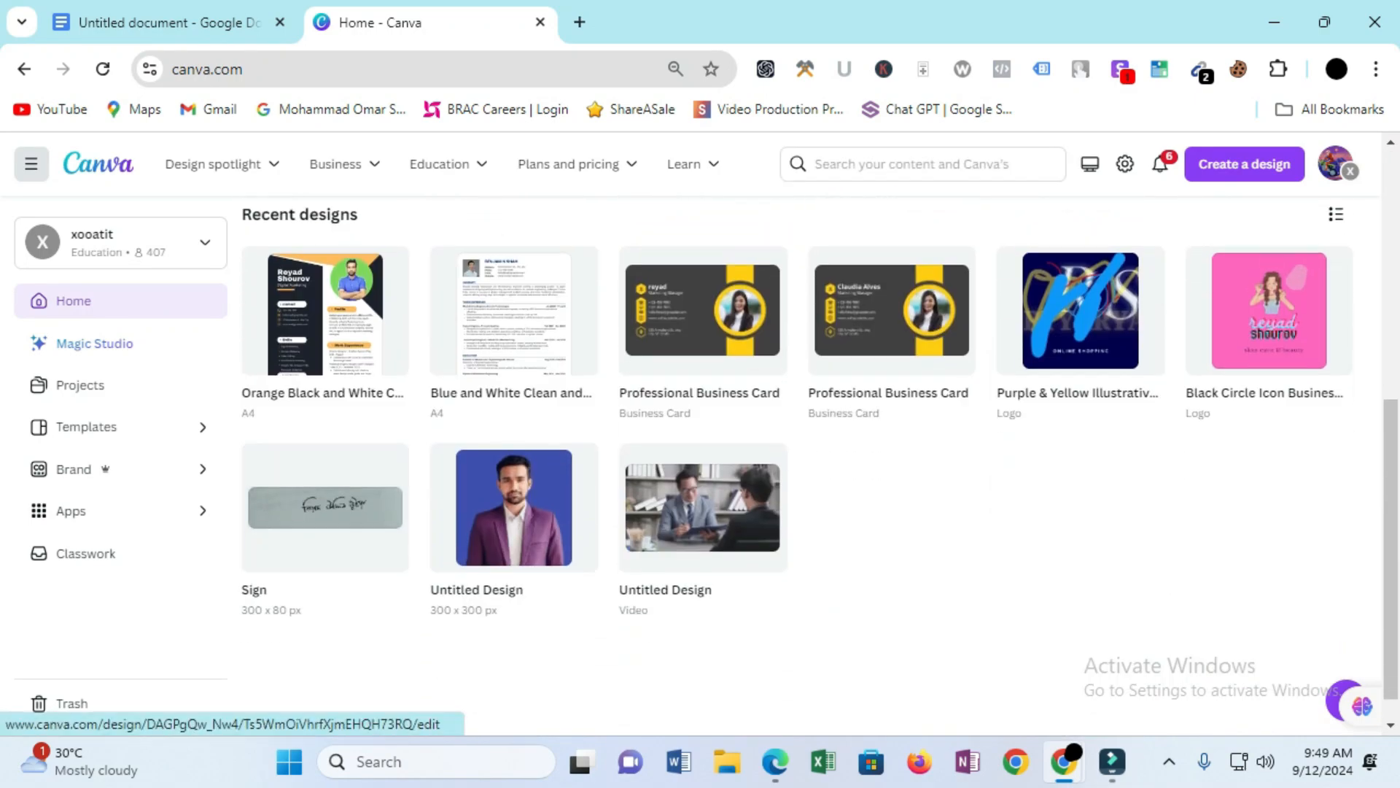
pyautogui.scroll(6, 892, 559)
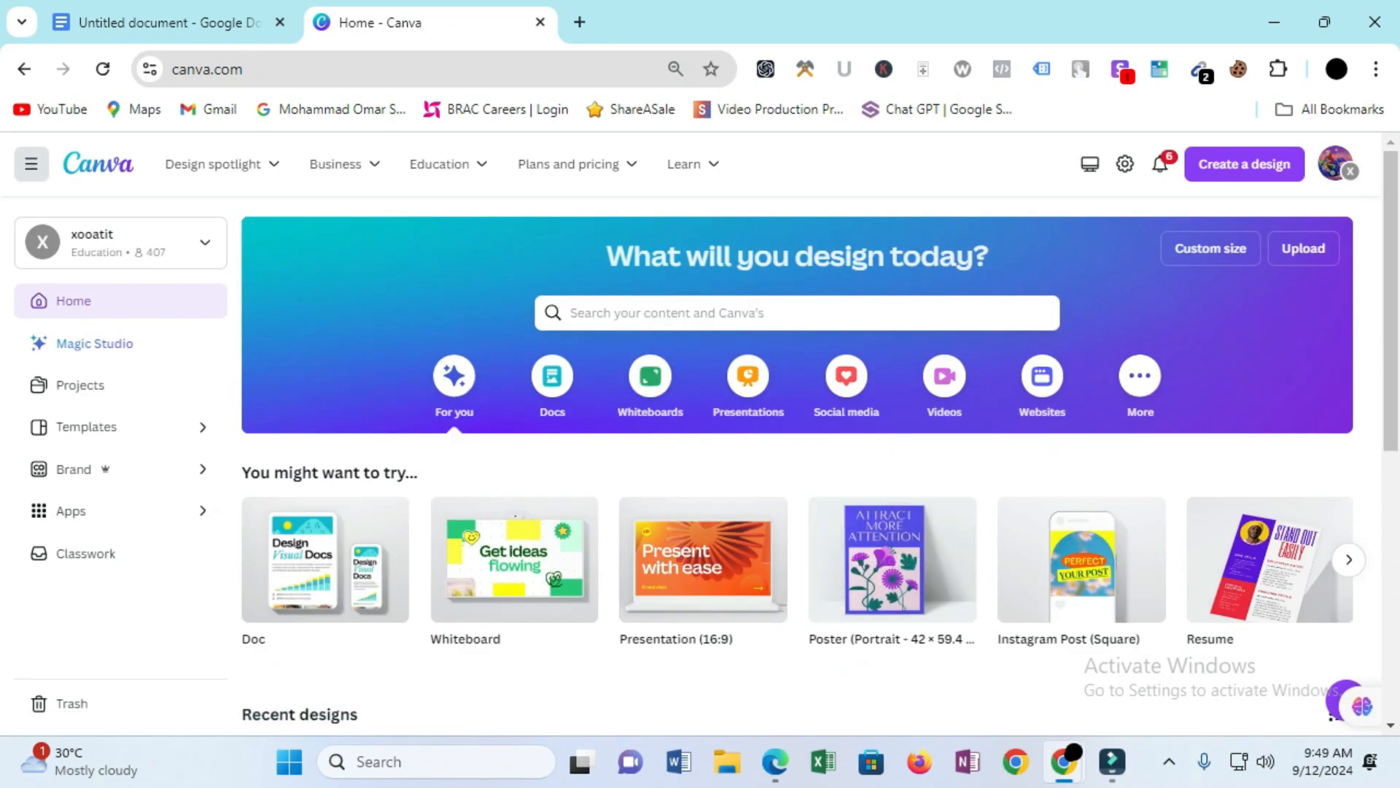
pyautogui.click(692, 312)
pyautogui.write('p')
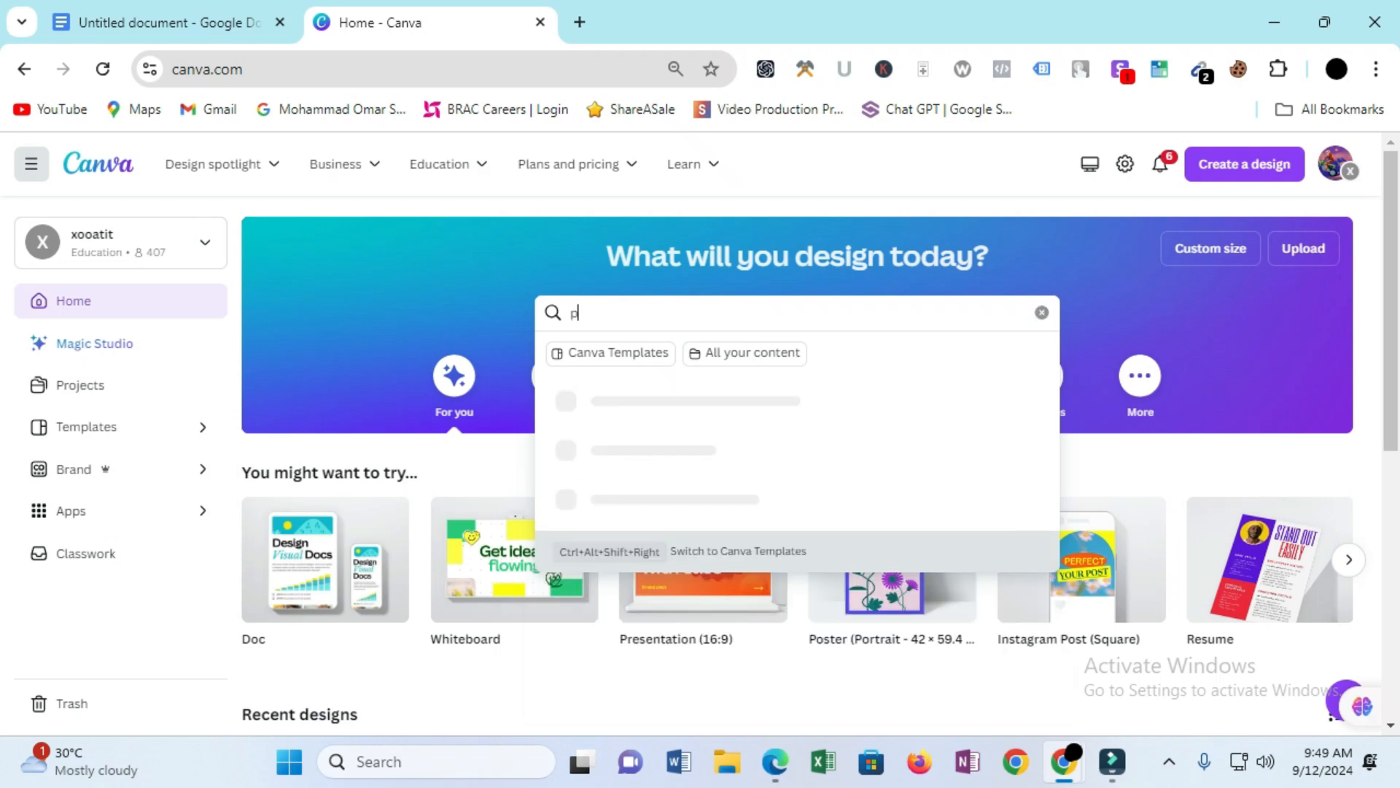
pyautogui.write('rofession')
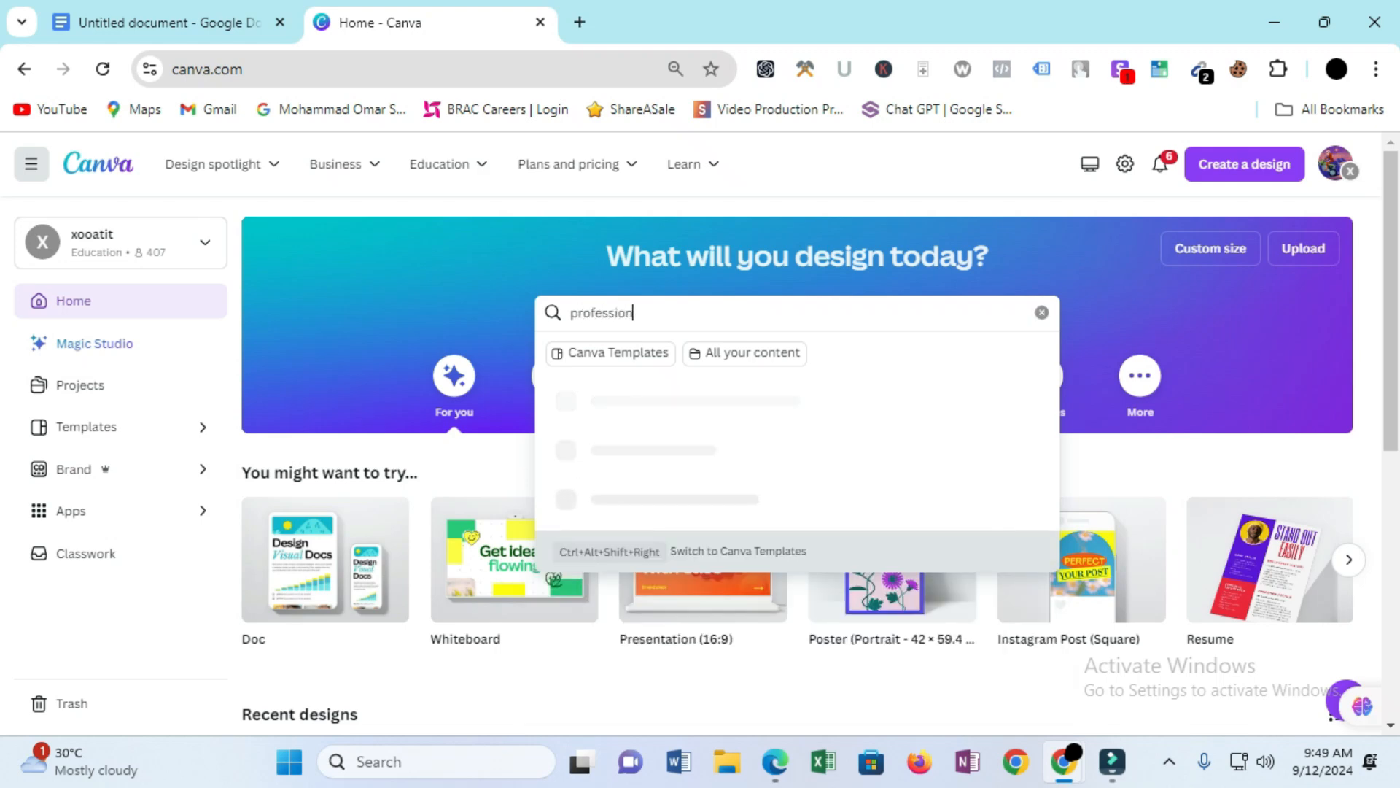
pyautogui.write('al cv')
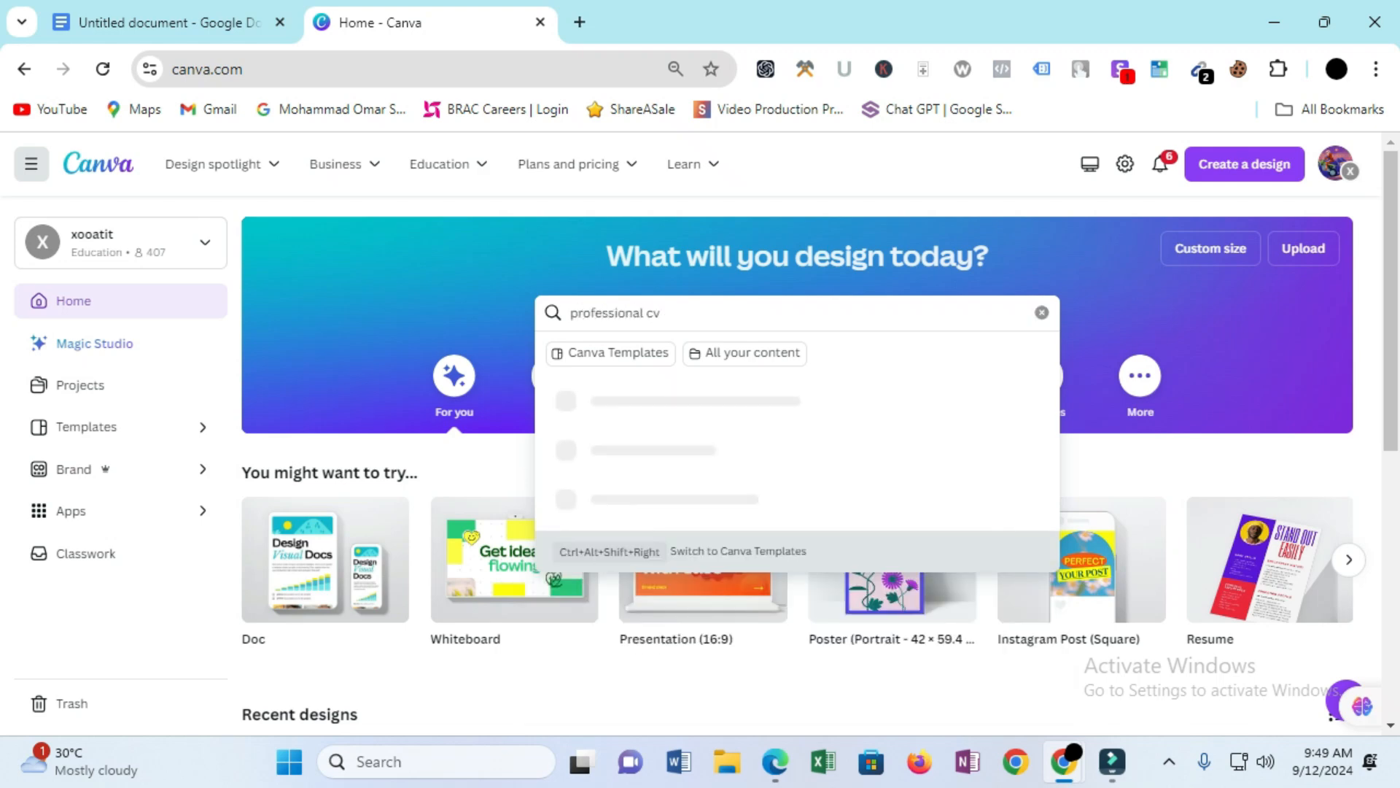
pyautogui.press('Return')
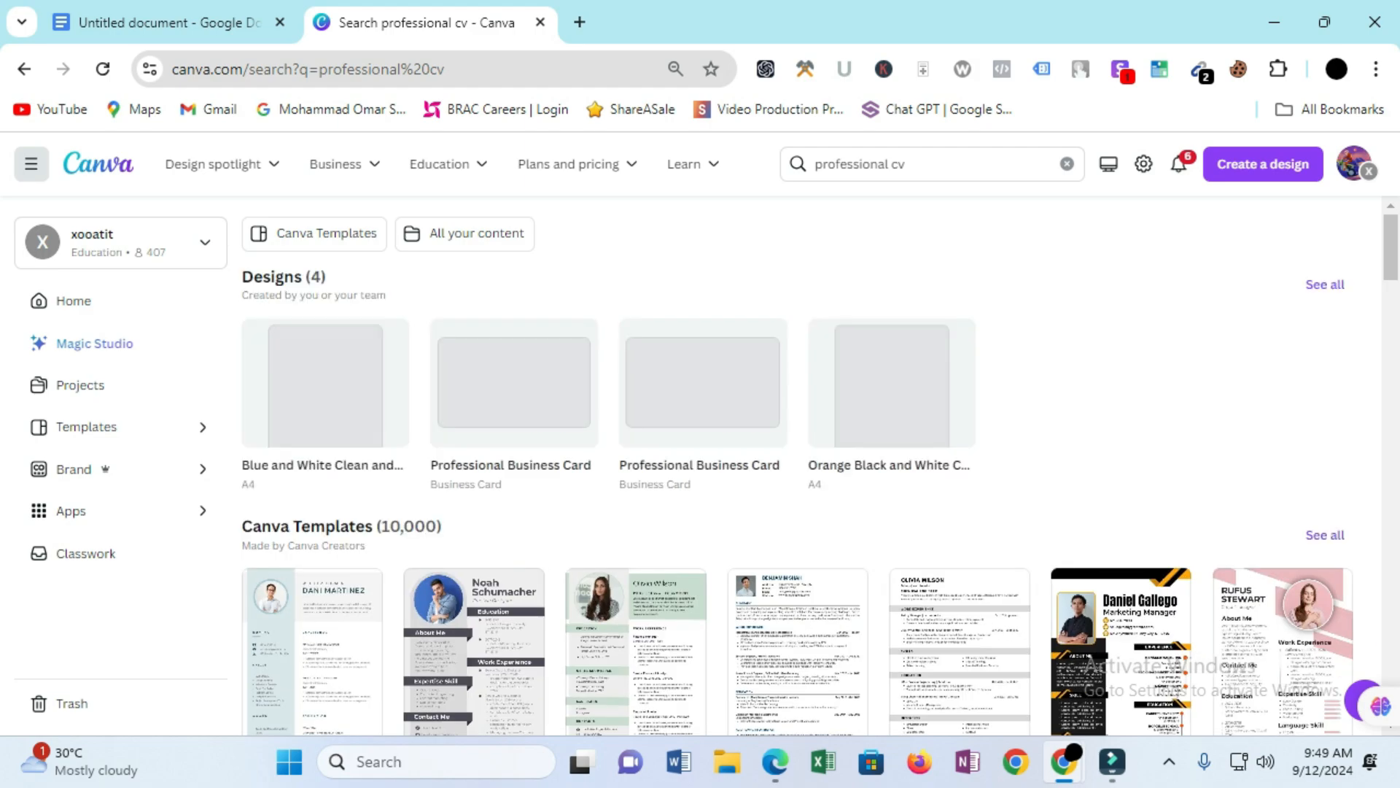
# - Browse the resume template results and zoom the page out to 90%
pyautogui.scroll(-2, 797, 467)
pyautogui.scroll(-5, 819, 467)
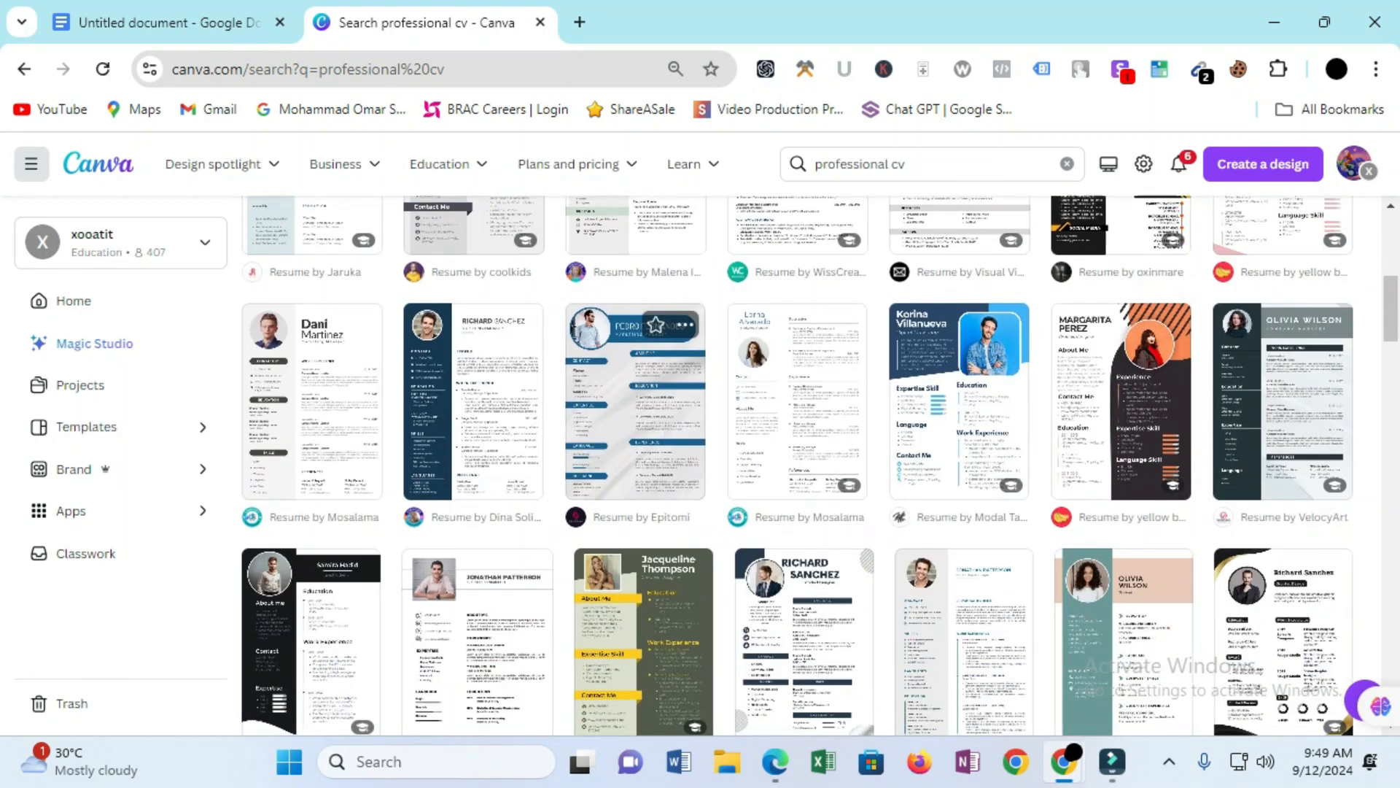
pyautogui.scroll(7, 819, 467)
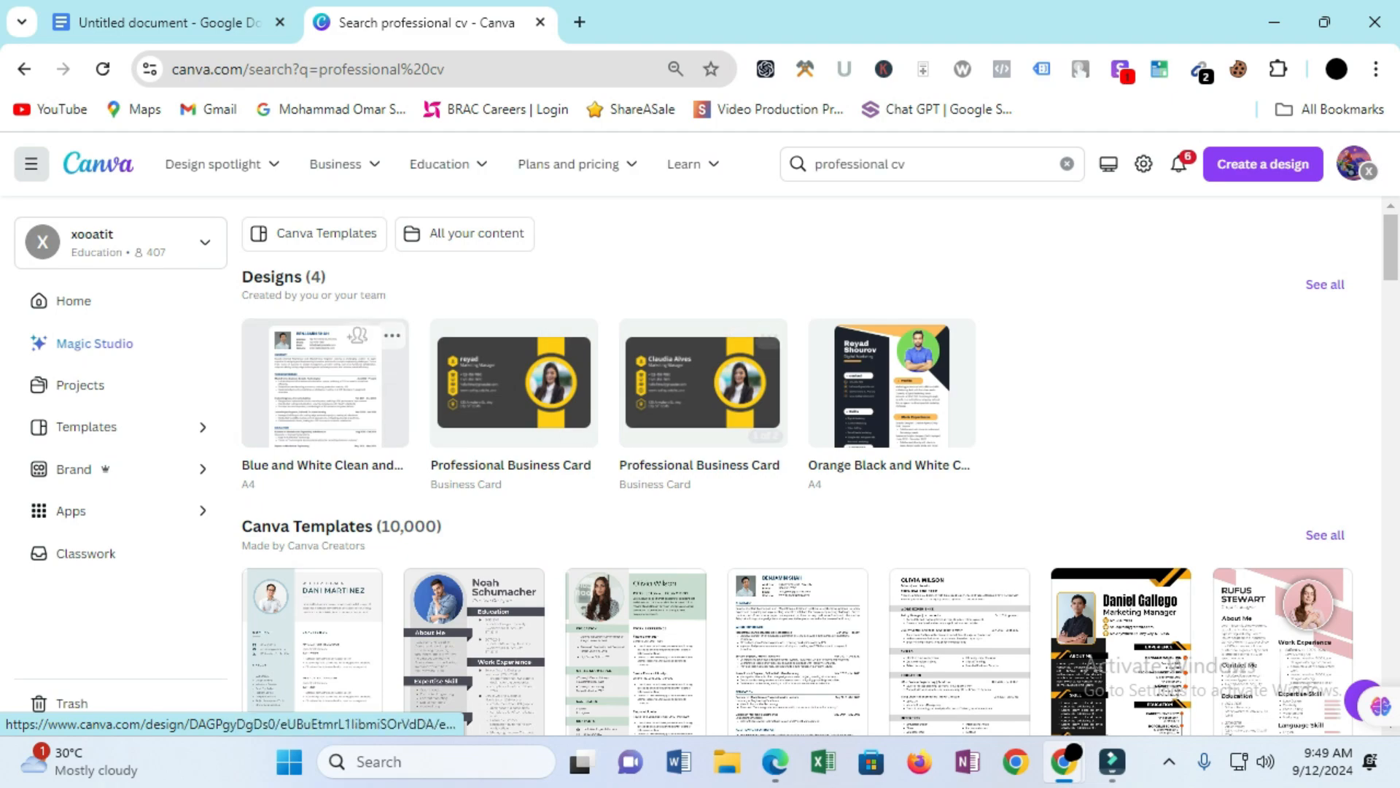
pyautogui.scroll(-6, 797, 466)
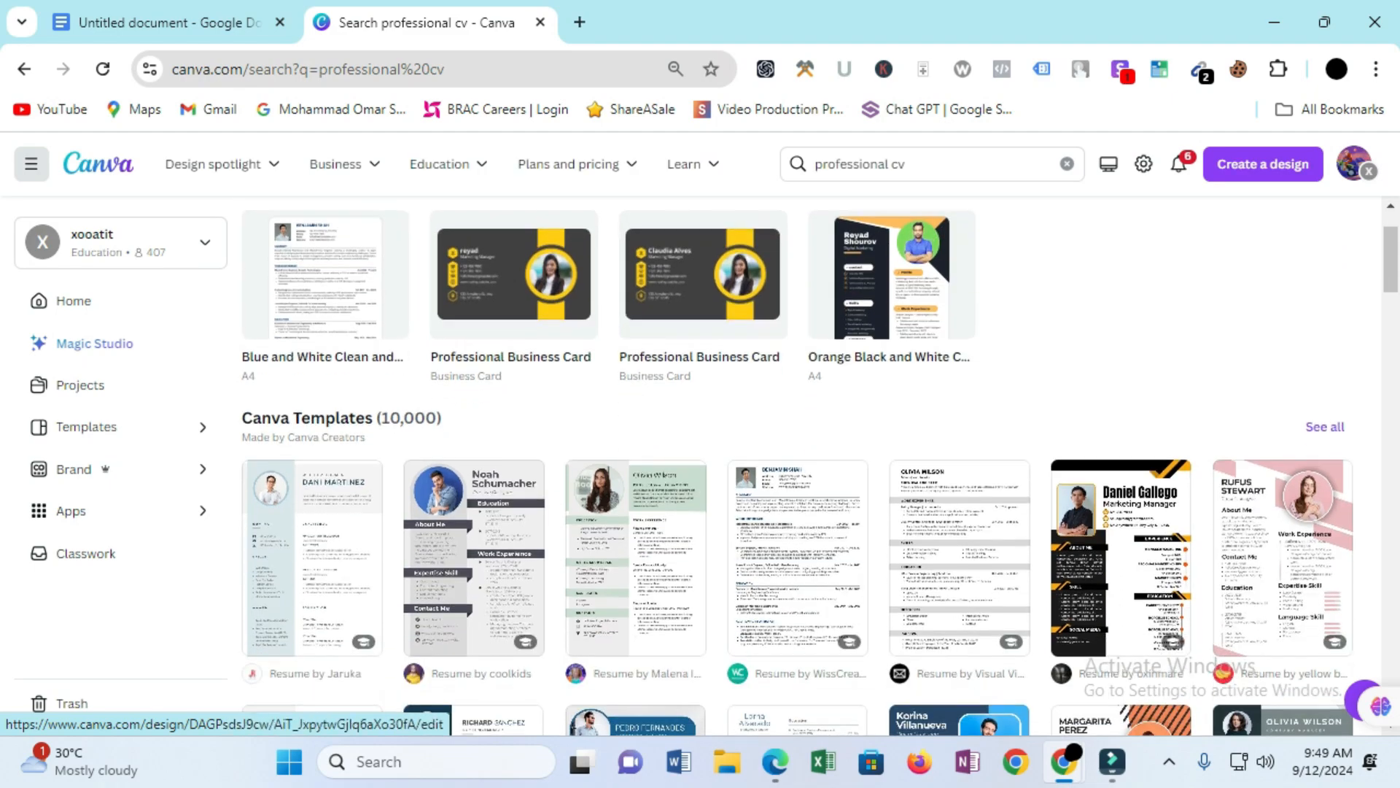
pyautogui.scroll(-6, 1123, 307)
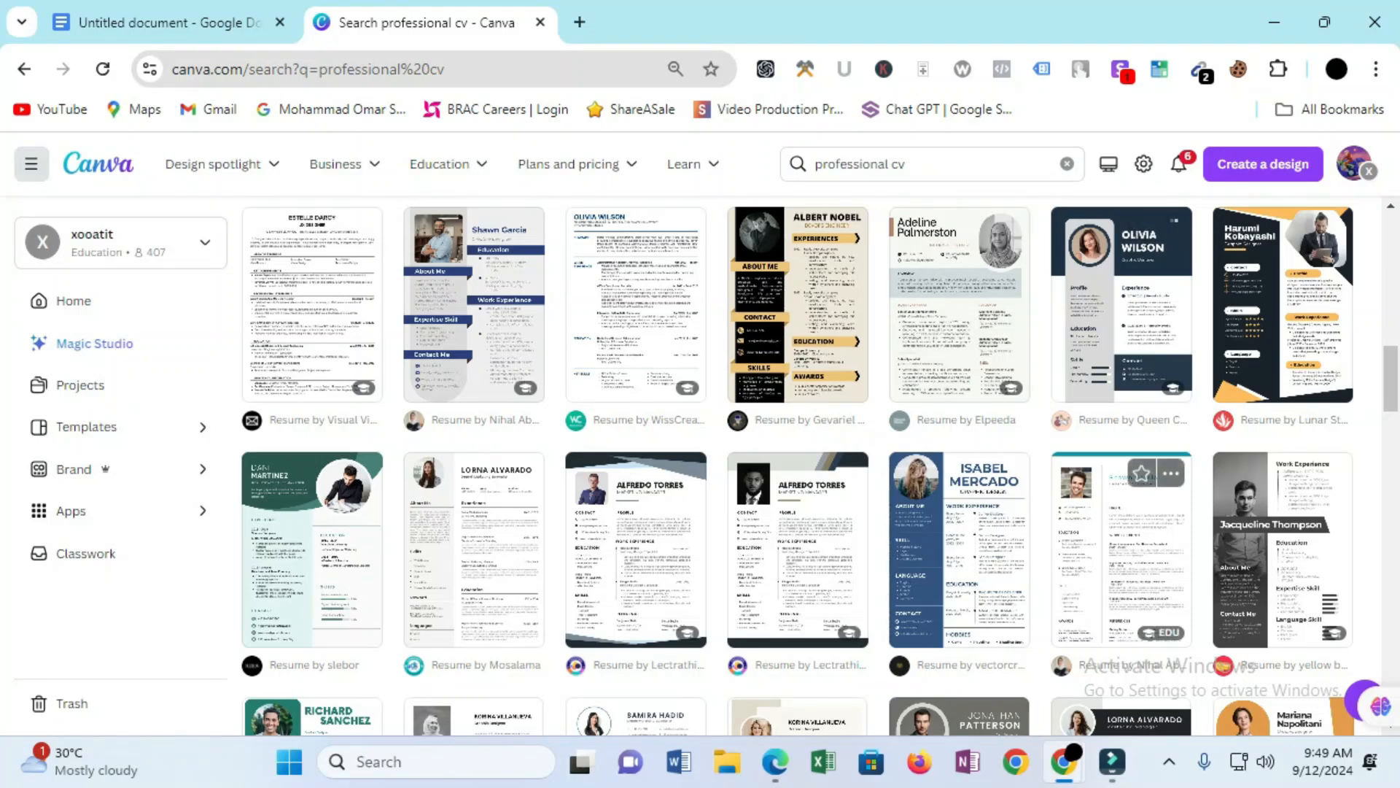
pyautogui.scroll(-1, 1123, 547)
pyautogui.scroll(5, 511, 387)
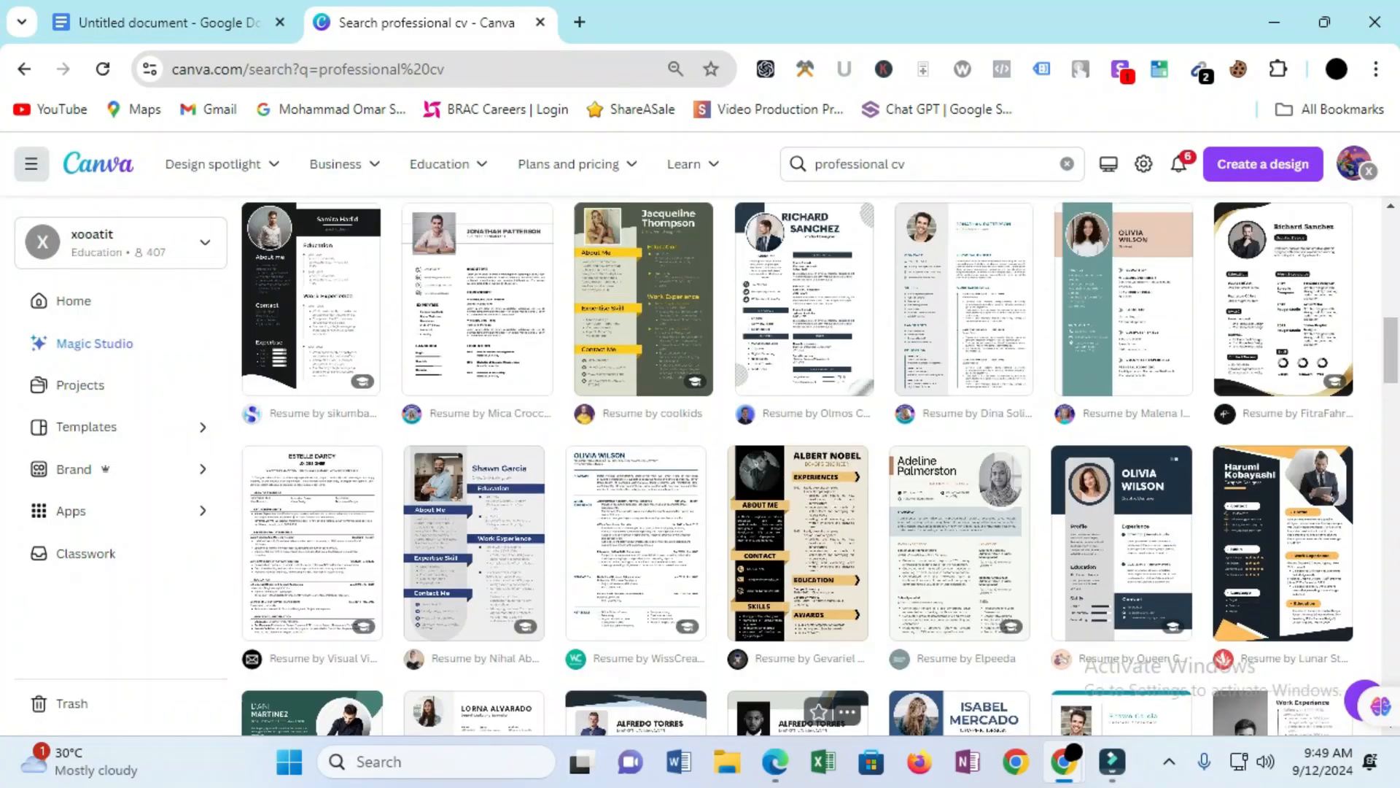
pyautogui.scroll(1, 802, 437)
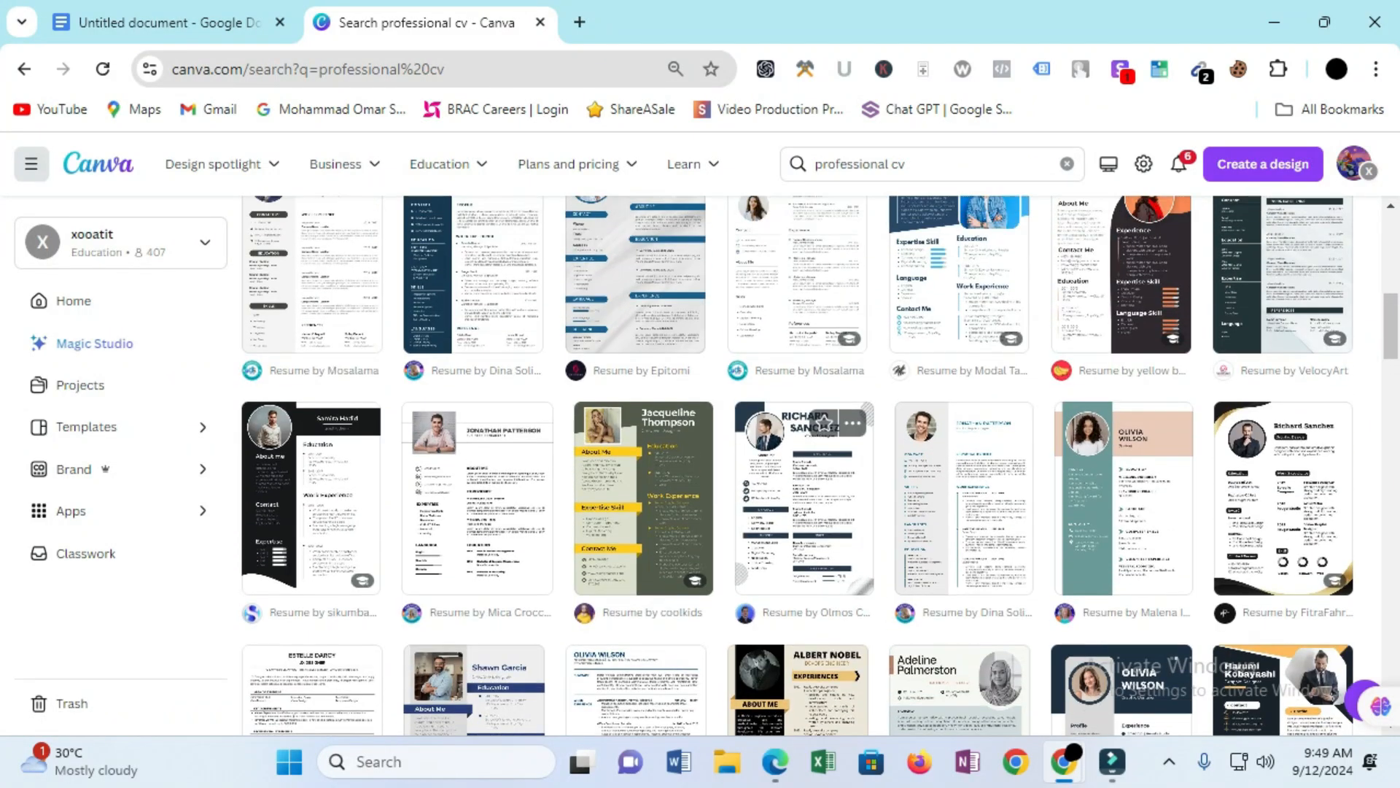
pyautogui.scroll(1, 802, 438)
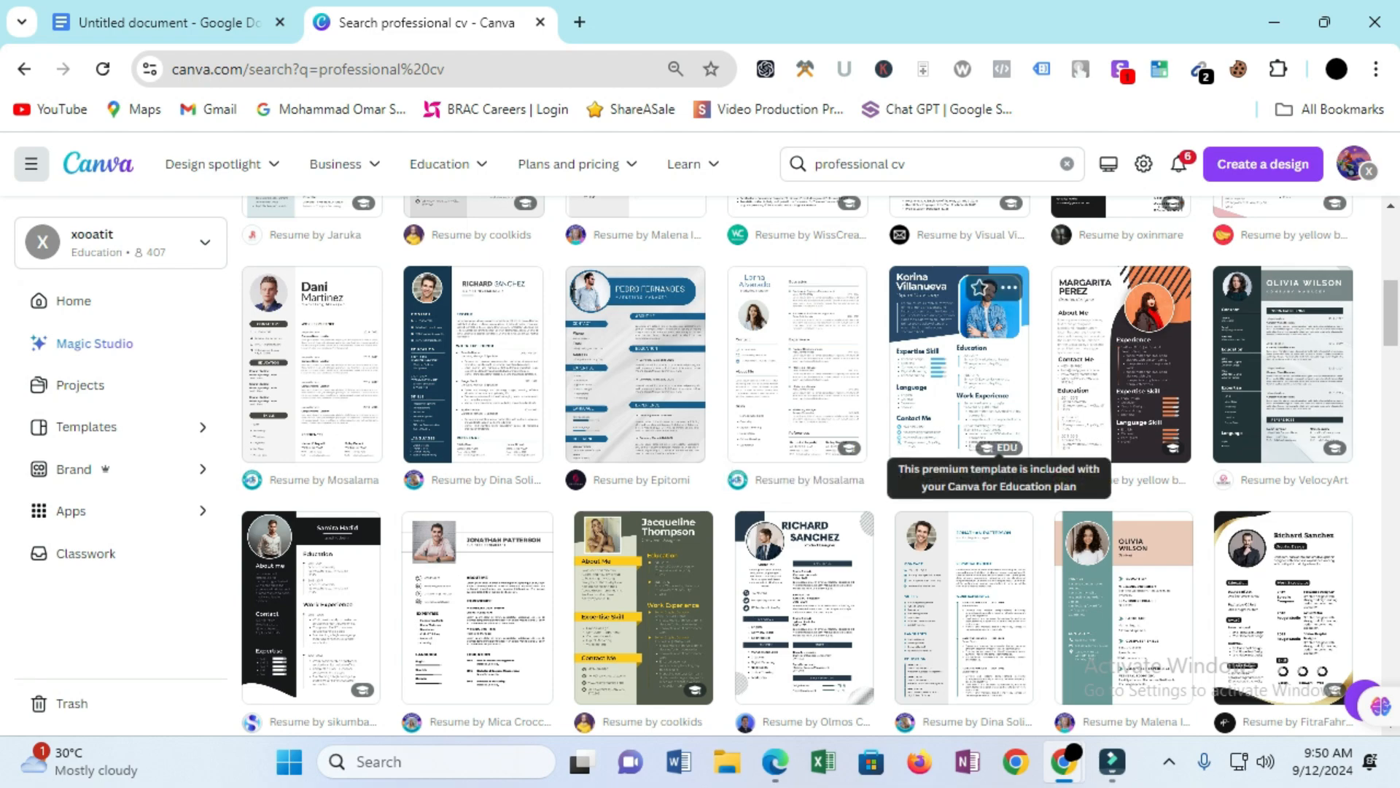
pyautogui.hotkey('ctrl', '-')
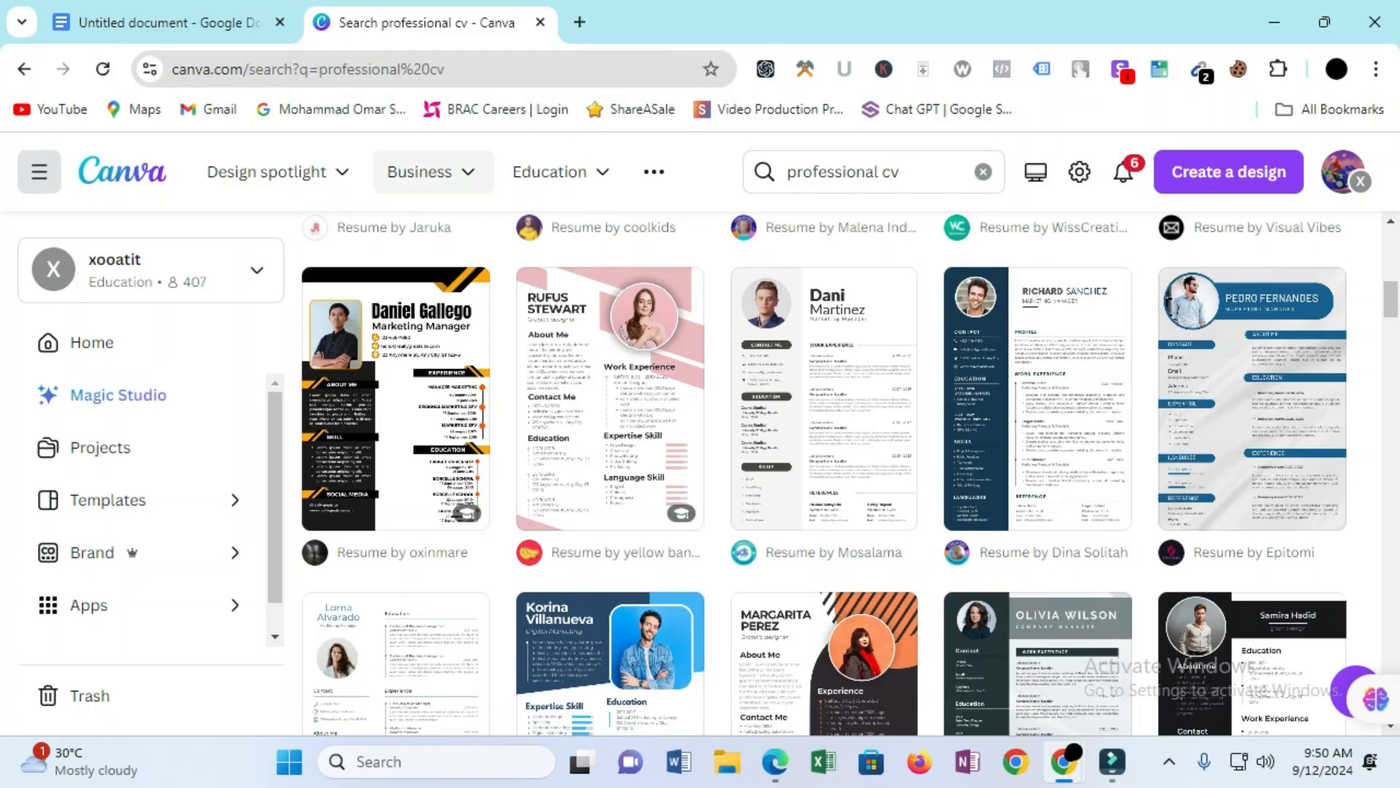
# - Open the preview of the navy-and-white modern CV template
pyautogui.scroll(-3, 610, 438)
pyautogui.scroll(1, 824, 474)
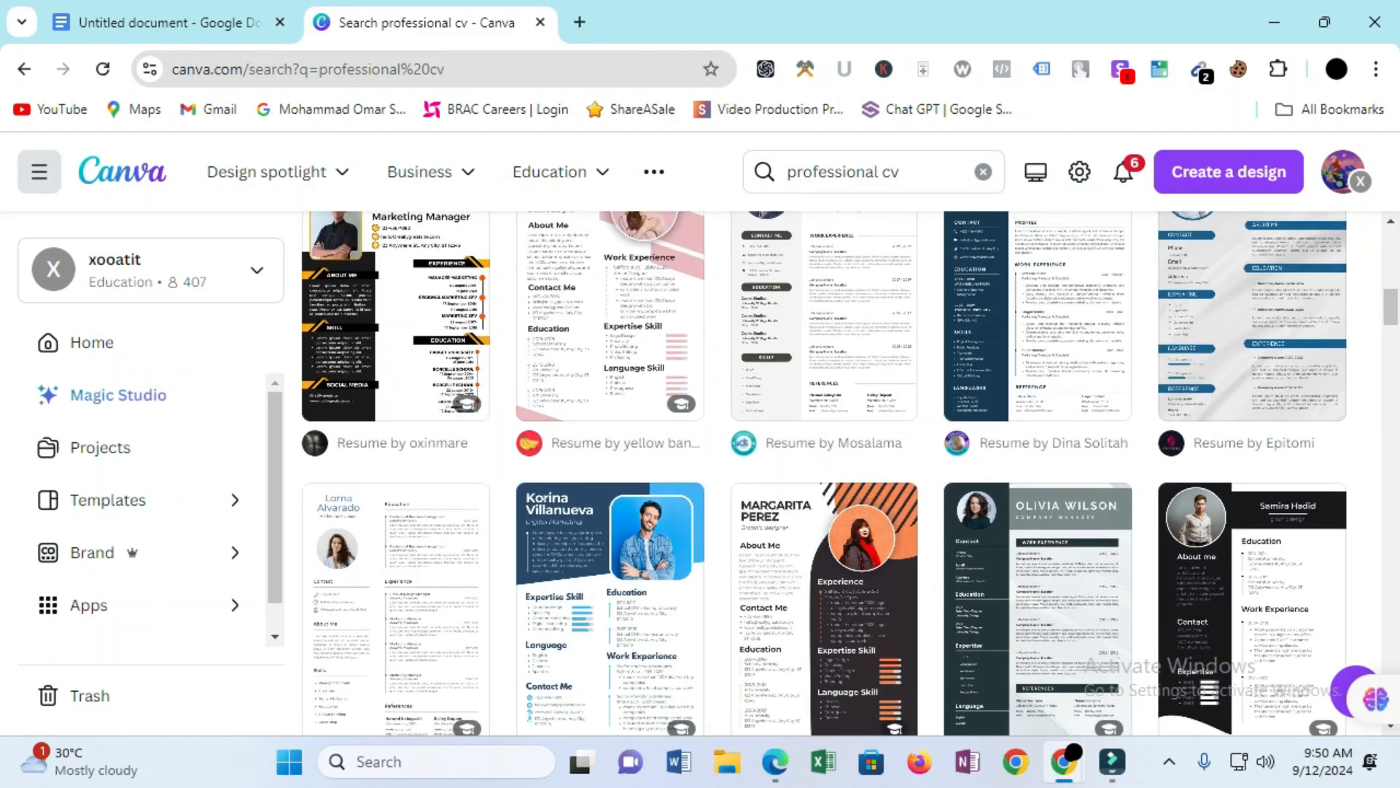
pyautogui.scroll(3, 849, 474)
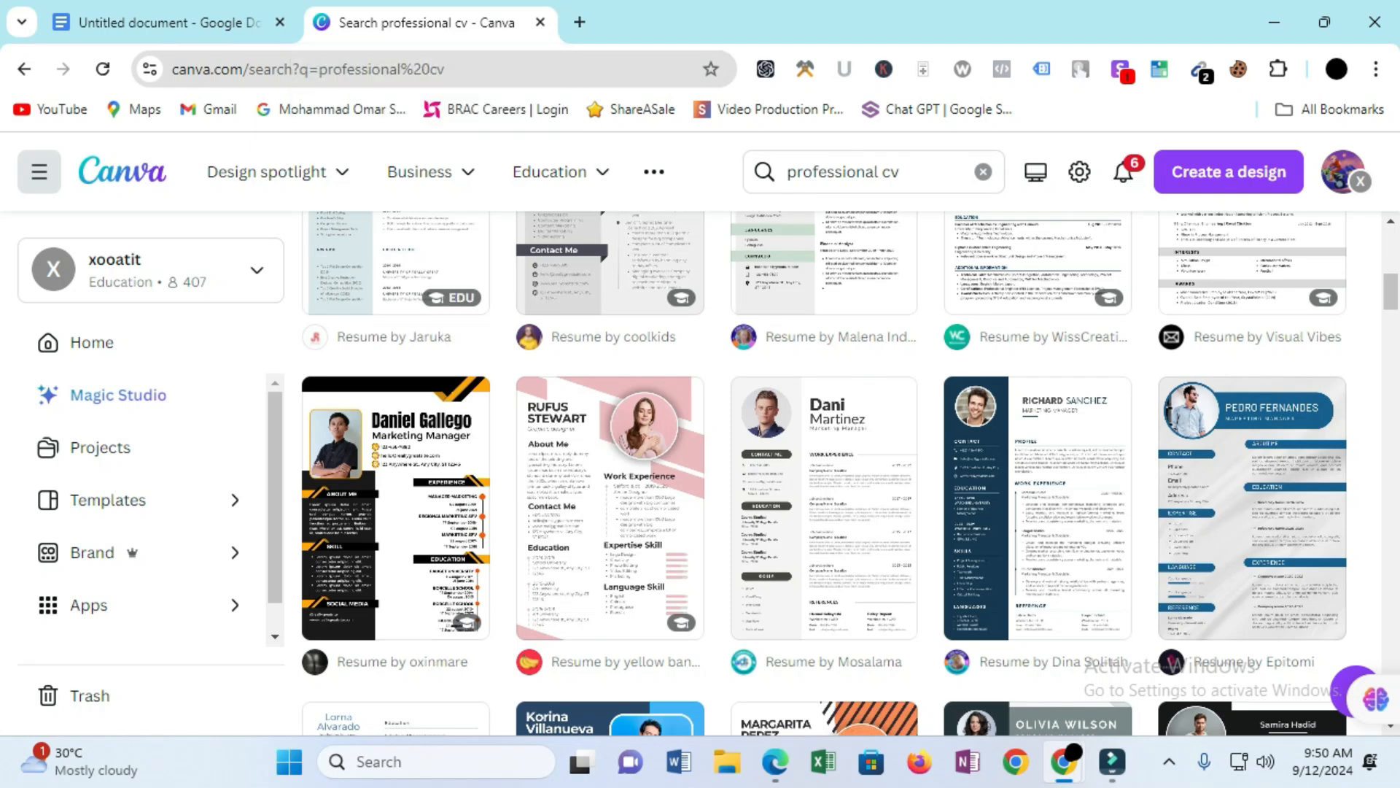
pyautogui.scroll(3, 824, 408)
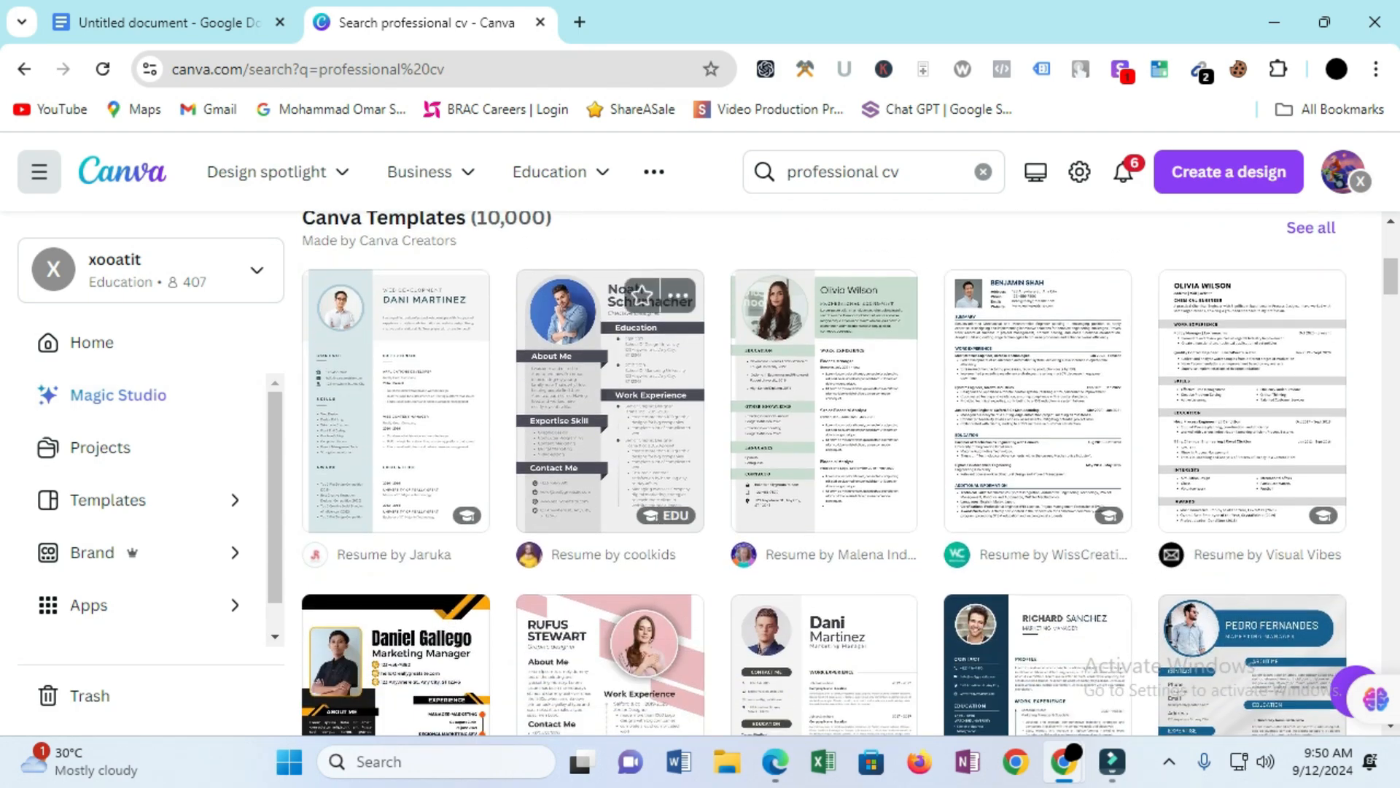
pyautogui.scroll(-5, 825, 510)
pyautogui.scroll(-4, 824, 511)
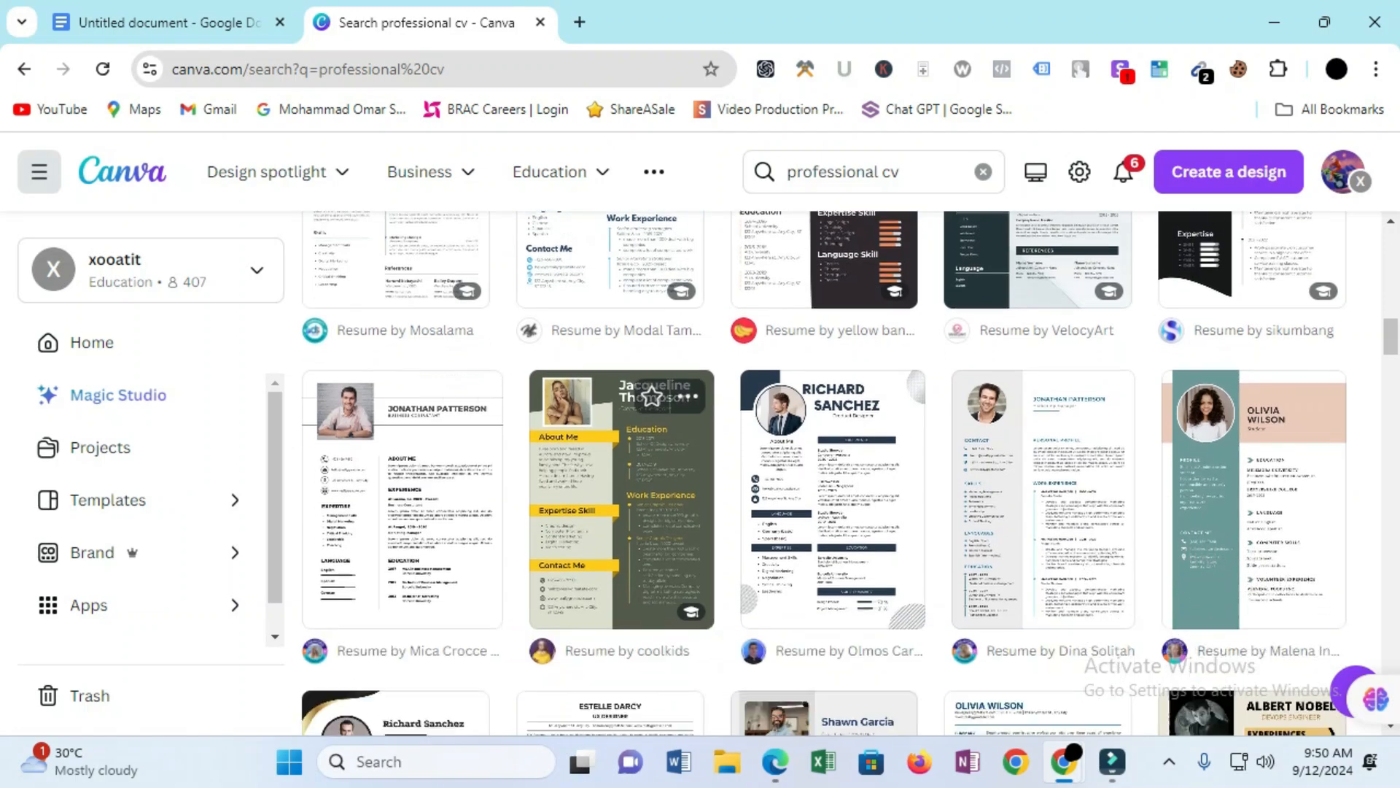
pyautogui.scroll(-3, 831, 437)
pyautogui.scroll(-2, 831, 394)
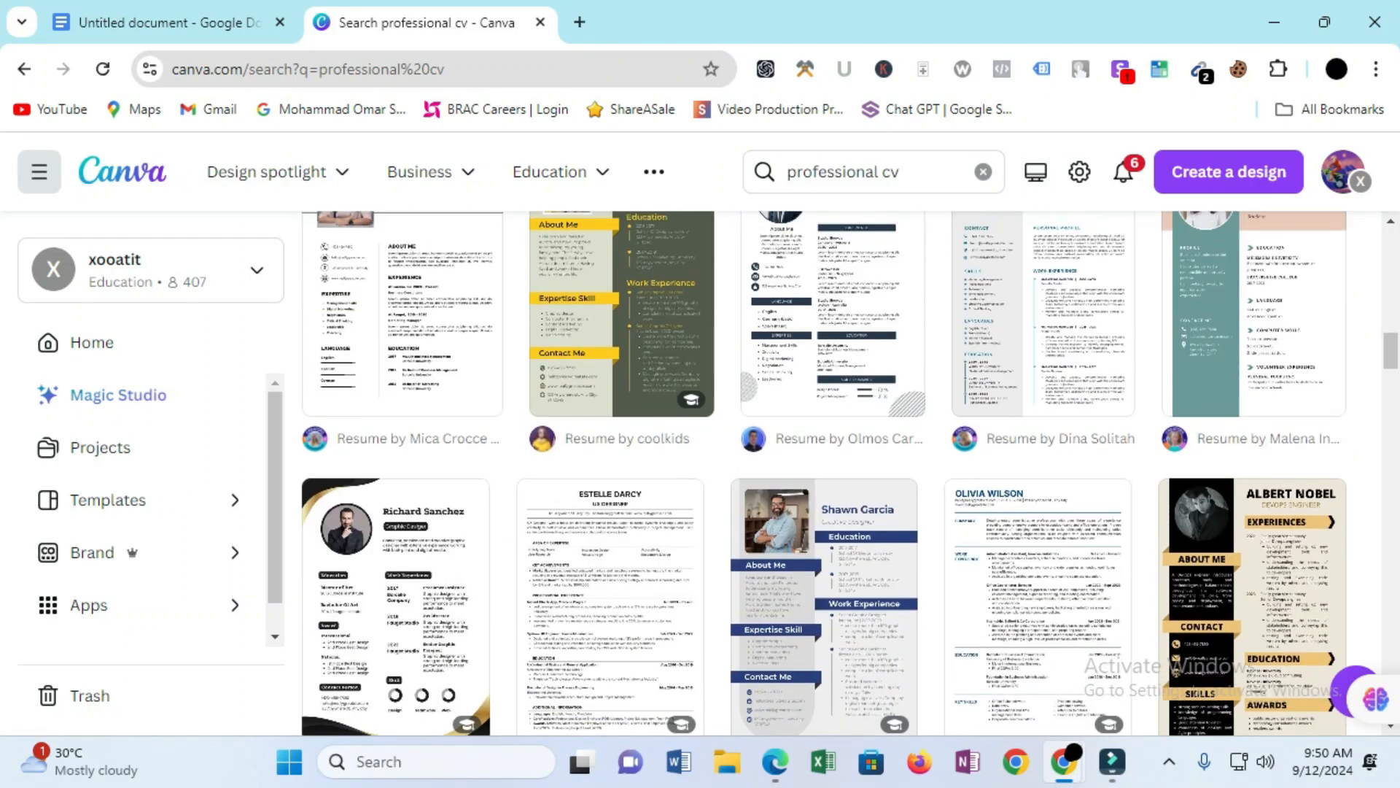
pyautogui.scroll(2, 832, 394)
pyautogui.click(831, 394)
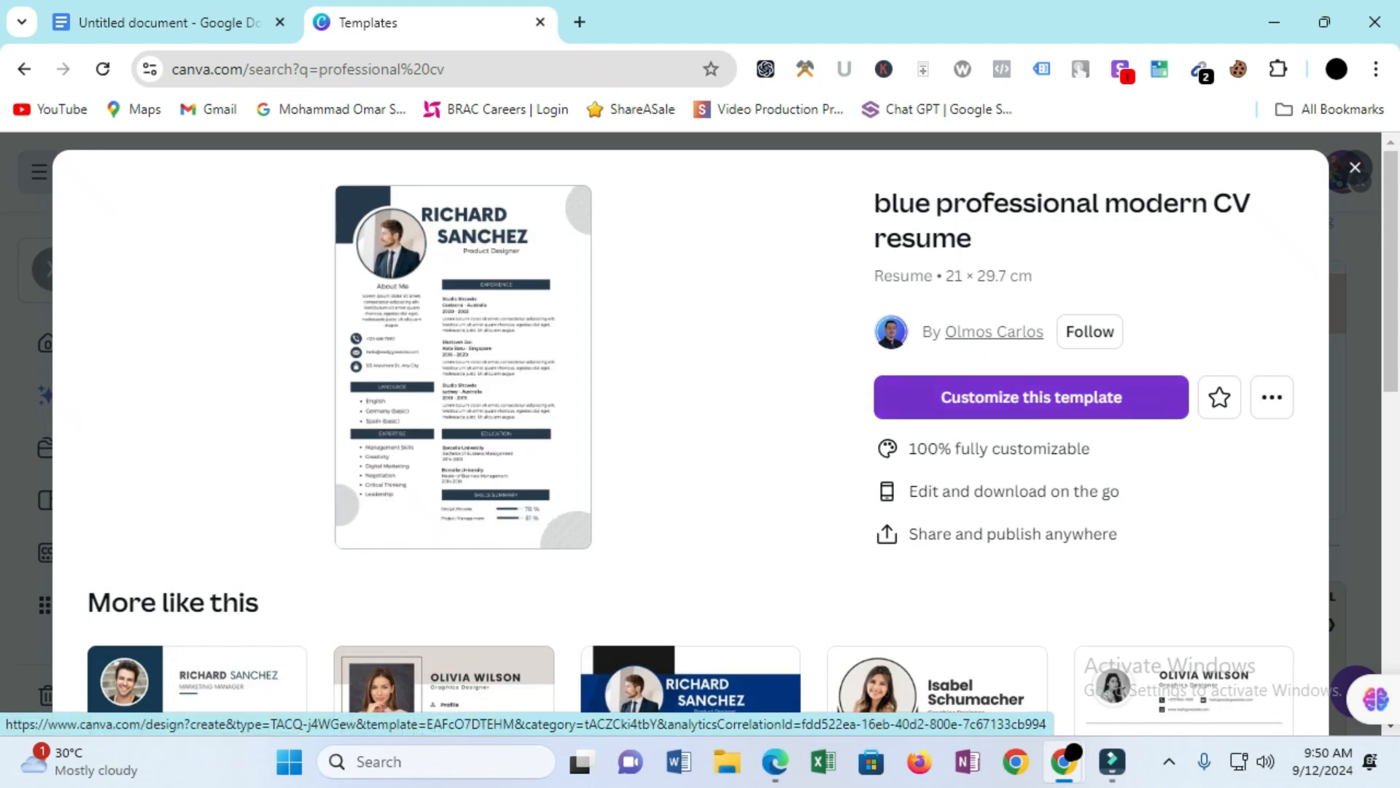
# - Customize the blue professional modern CV resume template in a new editor tab
pyautogui.click(1031, 397)
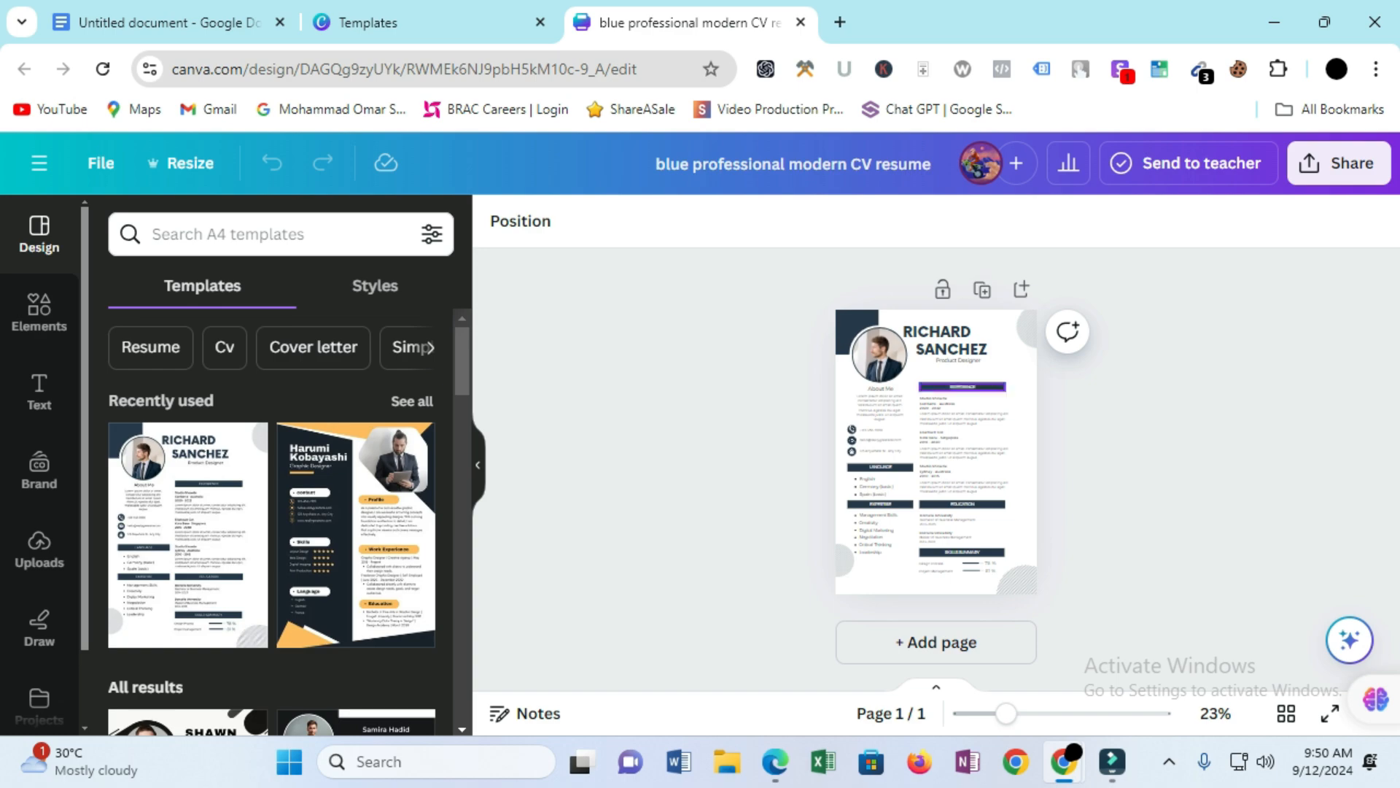
pyautogui.moveTo(1005, 713); pyautogui.dragTo(1055, 713)
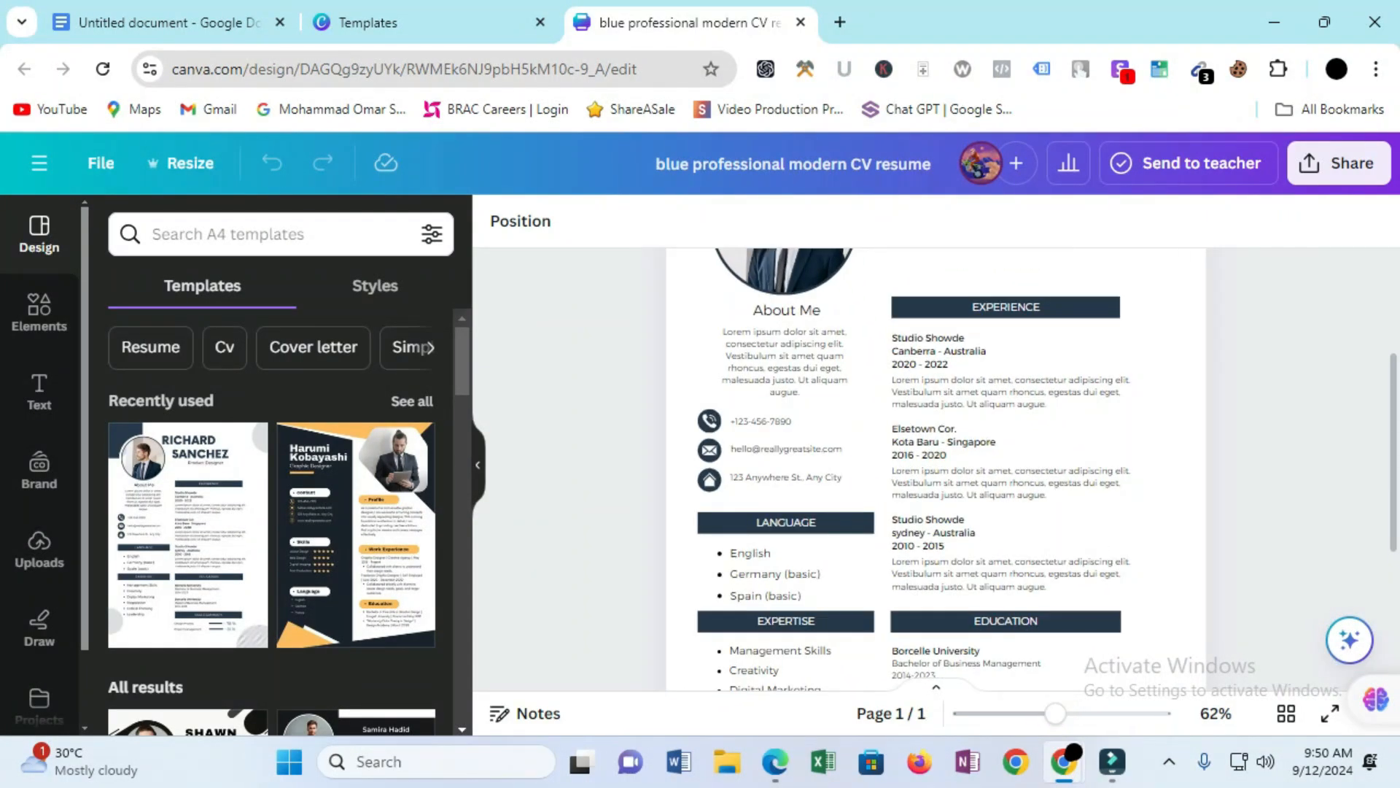
pyautogui.scroll(3, 1021, 481)
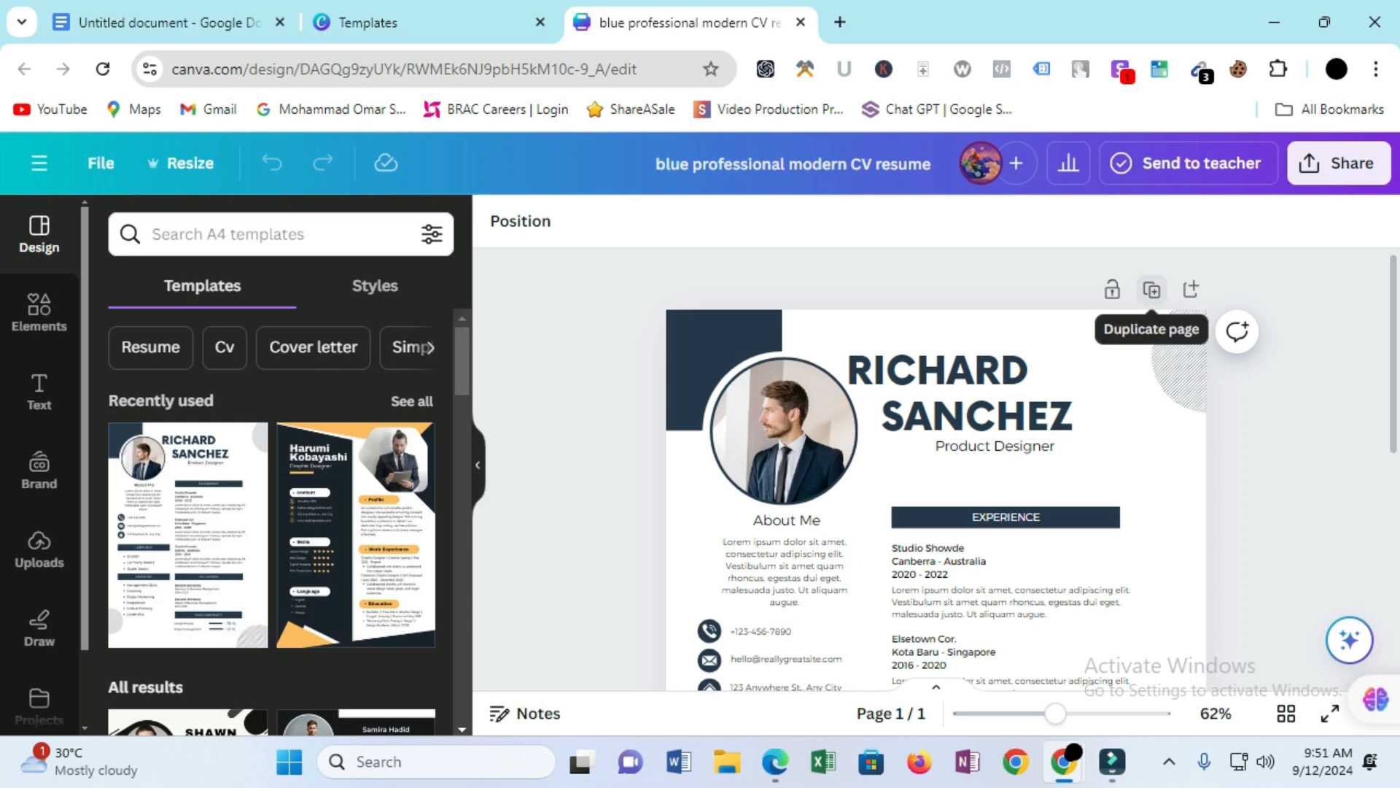
pyautogui.scroll(-3, 1006, 412)
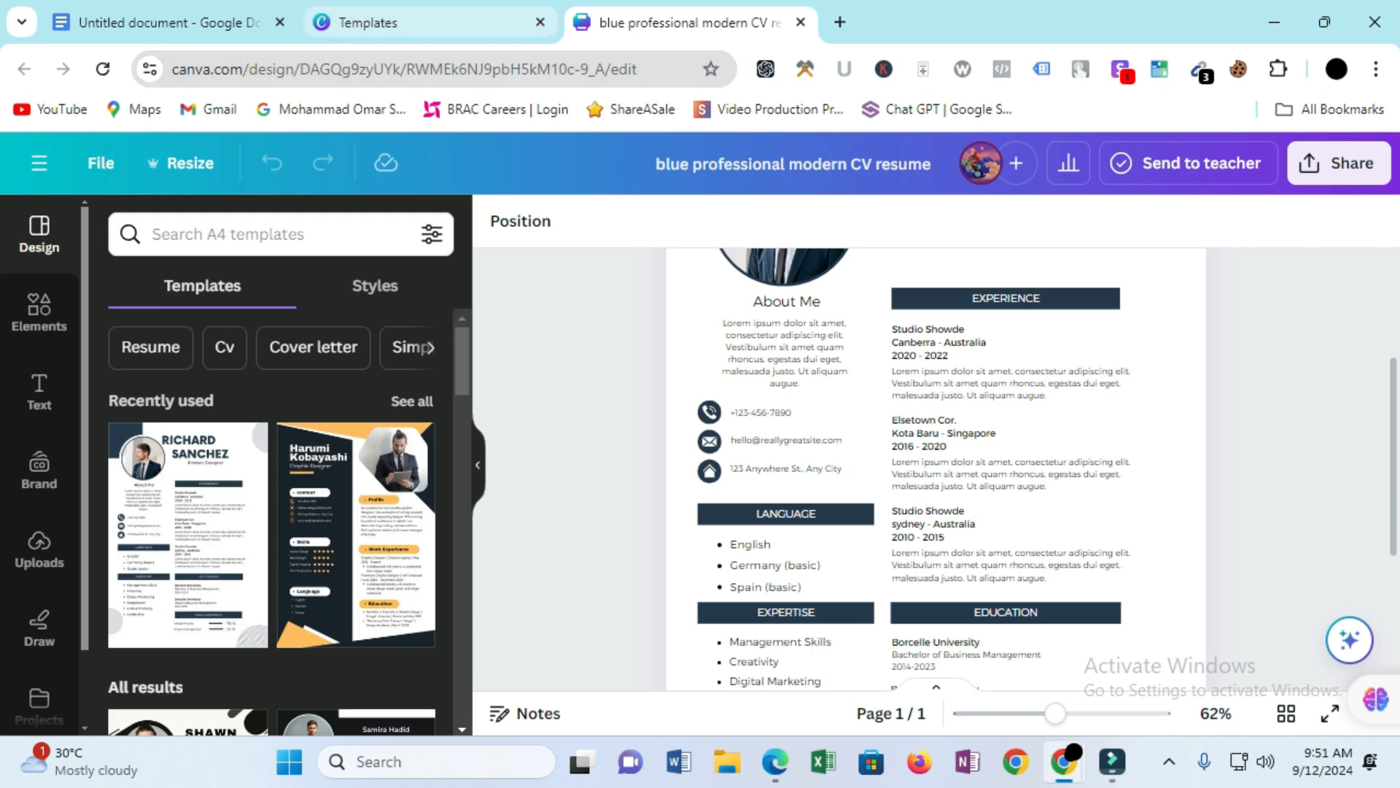
pyautogui.scroll(3, 784, 569)
pyautogui.scroll(-2, 784, 467)
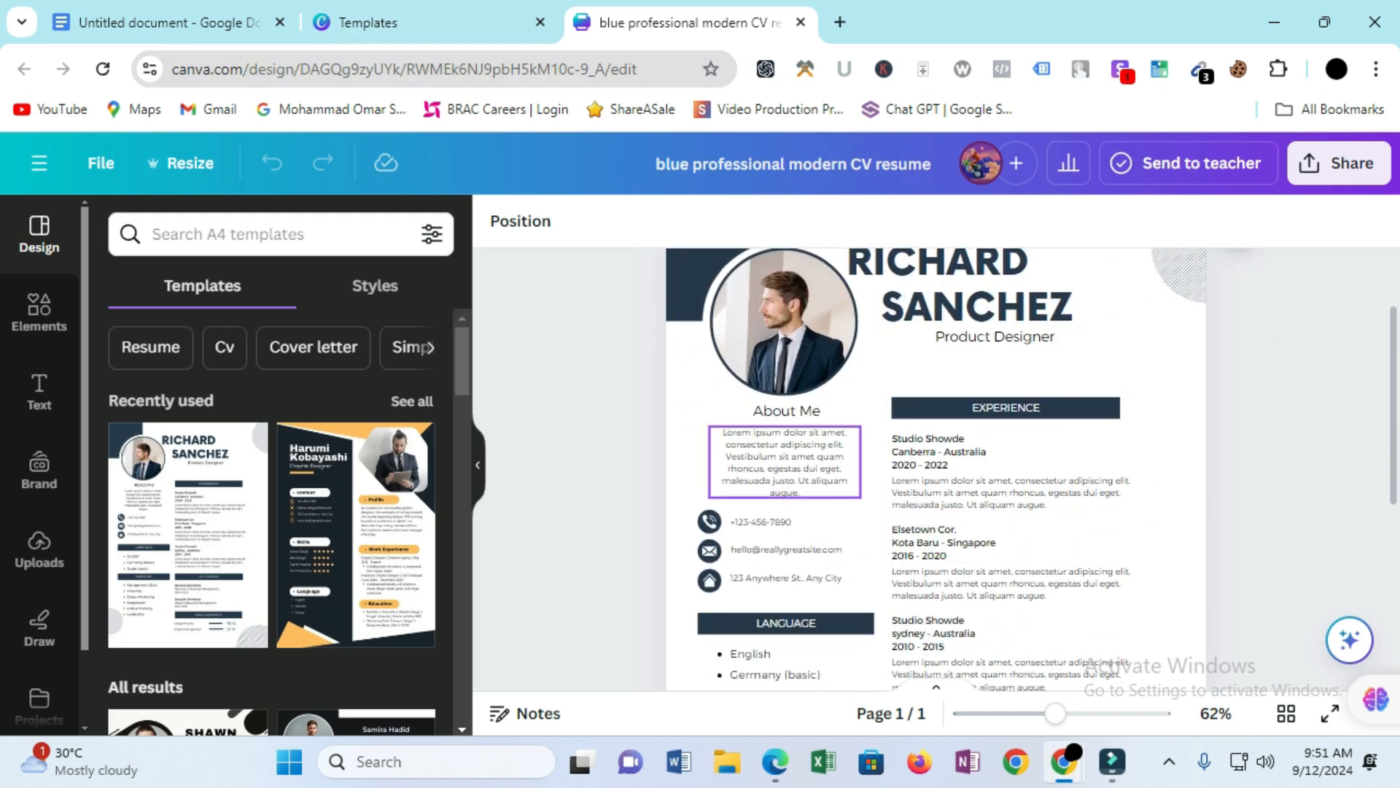
pyautogui.scroll(2, 1010, 417)
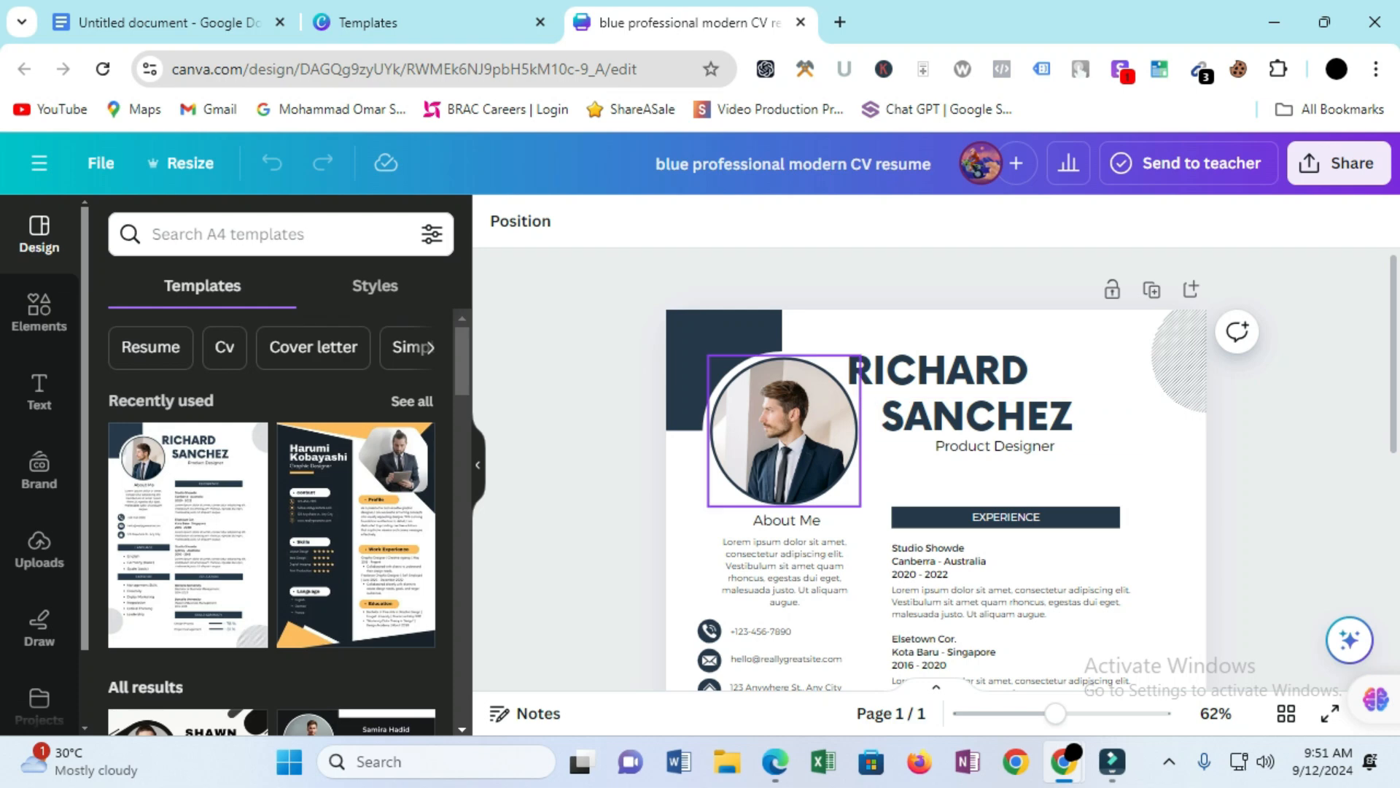
pyautogui.scroll(-1, 1010, 389)
pyautogui.scroll(-2, 1010, 389)
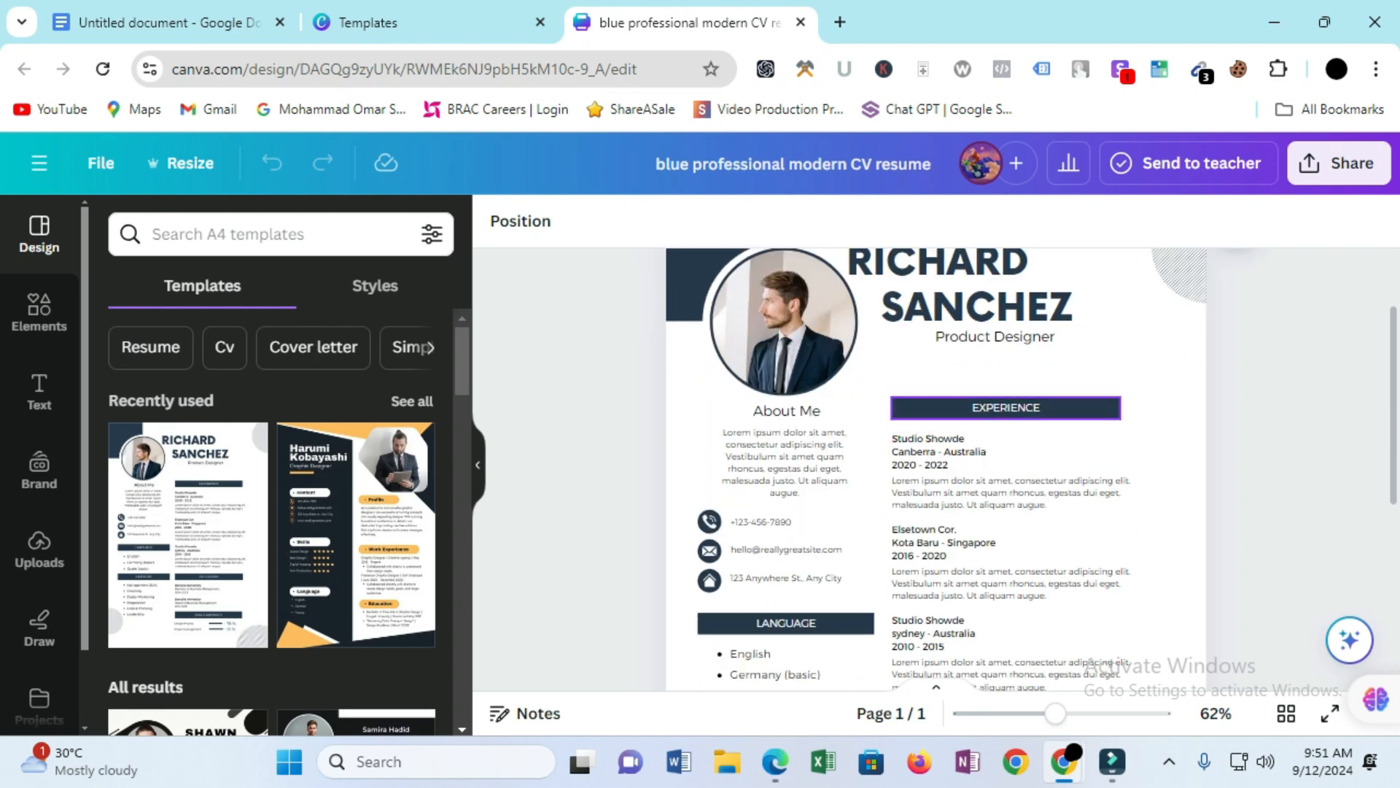
pyautogui.click(978, 306)
pyautogui.click(996, 336)
pyautogui.click(784, 461)
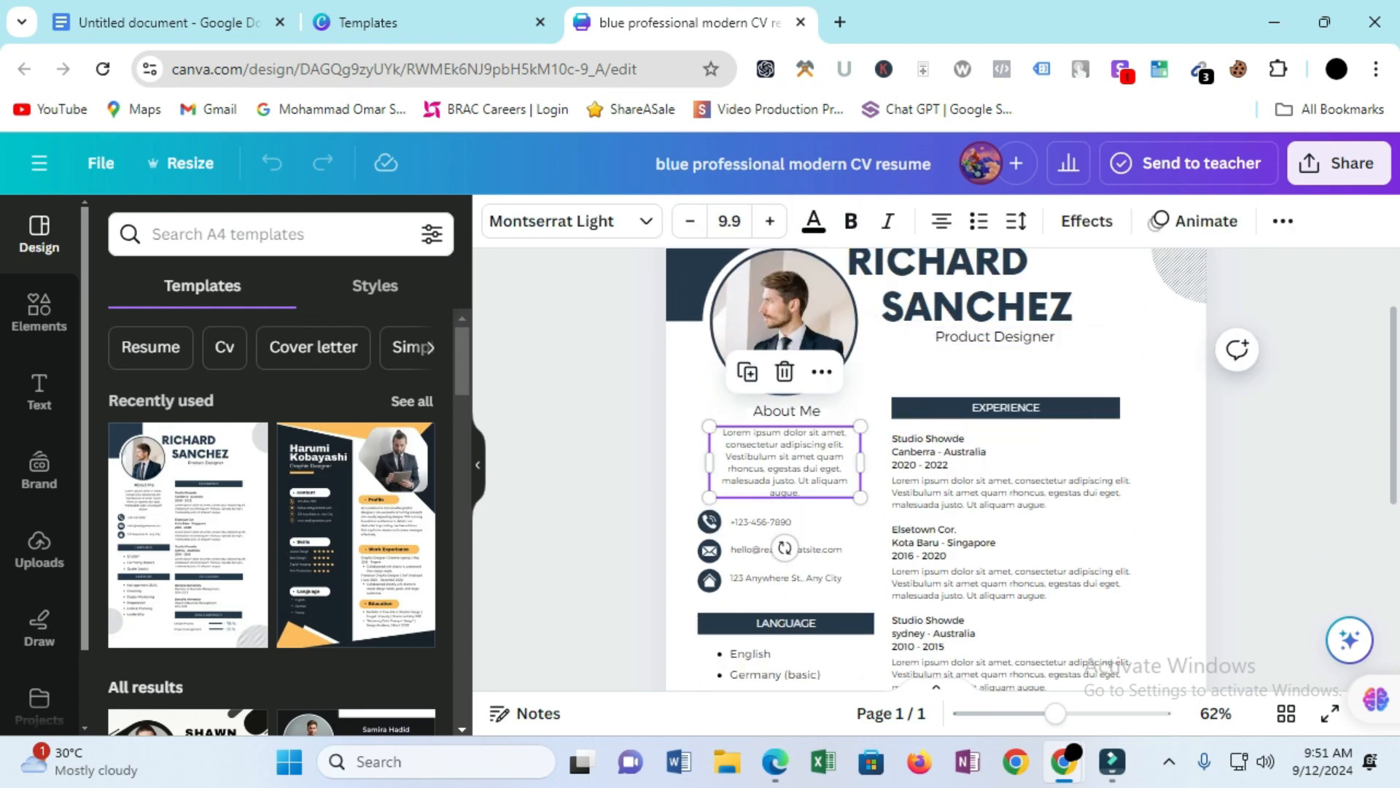
pyautogui.scroll(-3, 948, 343)
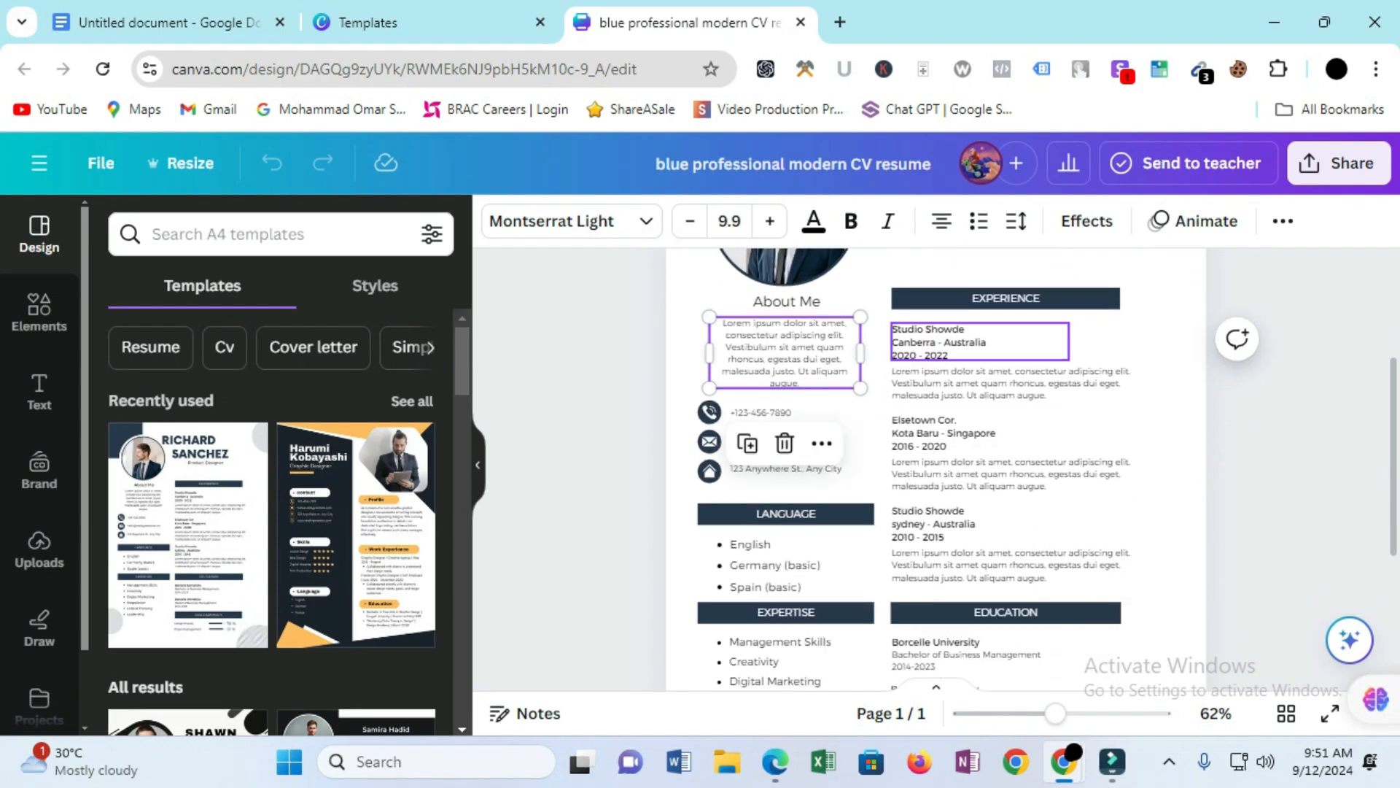
pyautogui.scroll(-1, 785, 518)
pyautogui.scroll(-1, 786, 540)
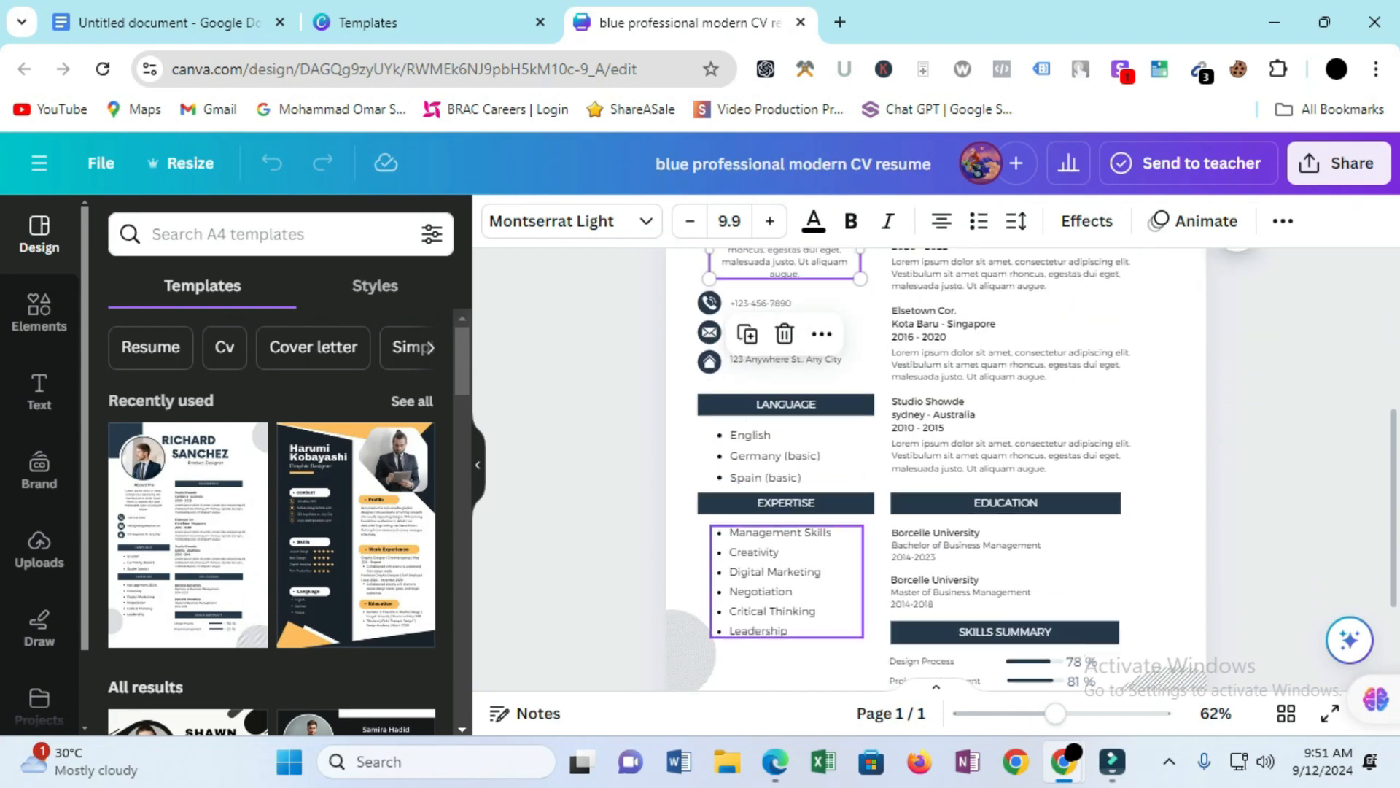
pyautogui.scroll(-3, 786, 540)
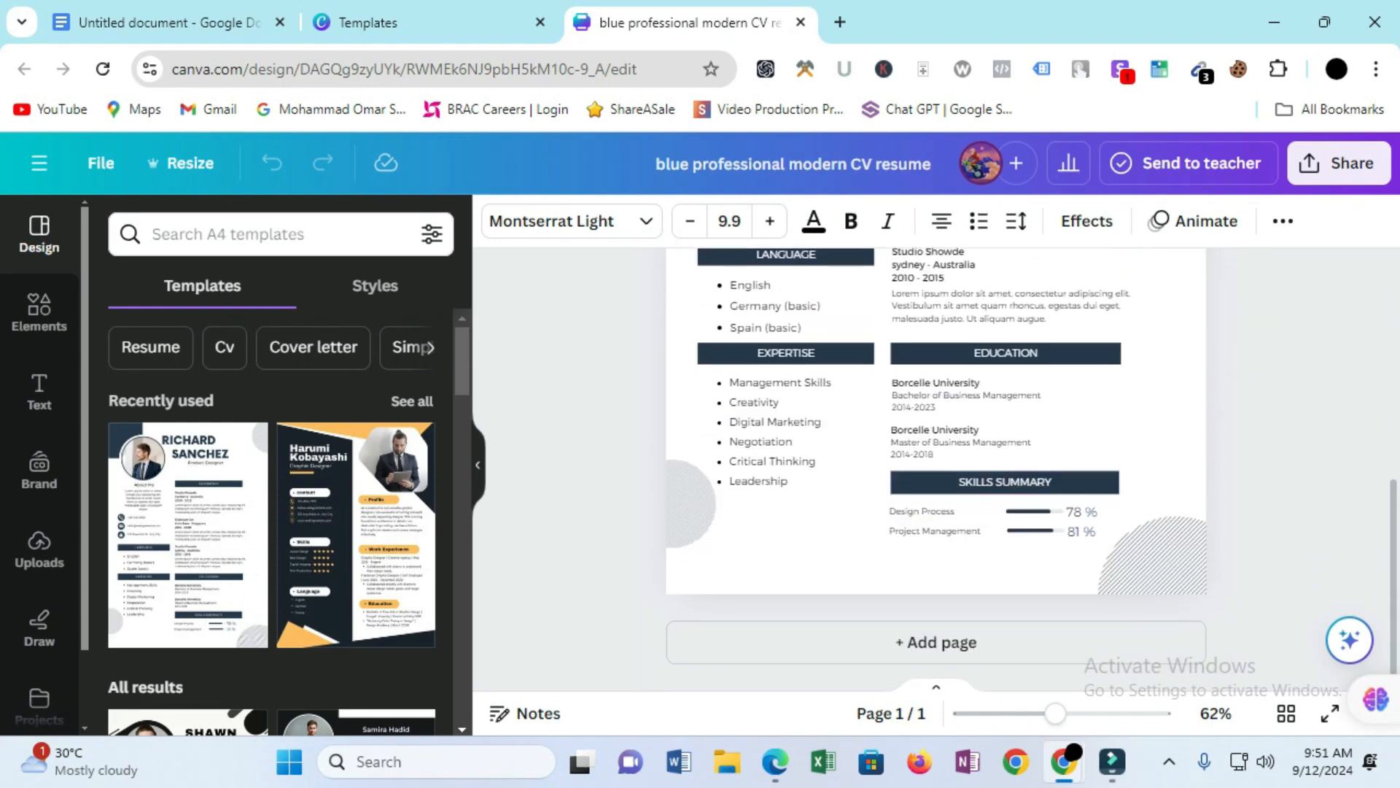
pyautogui.scroll(9, 910, 572)
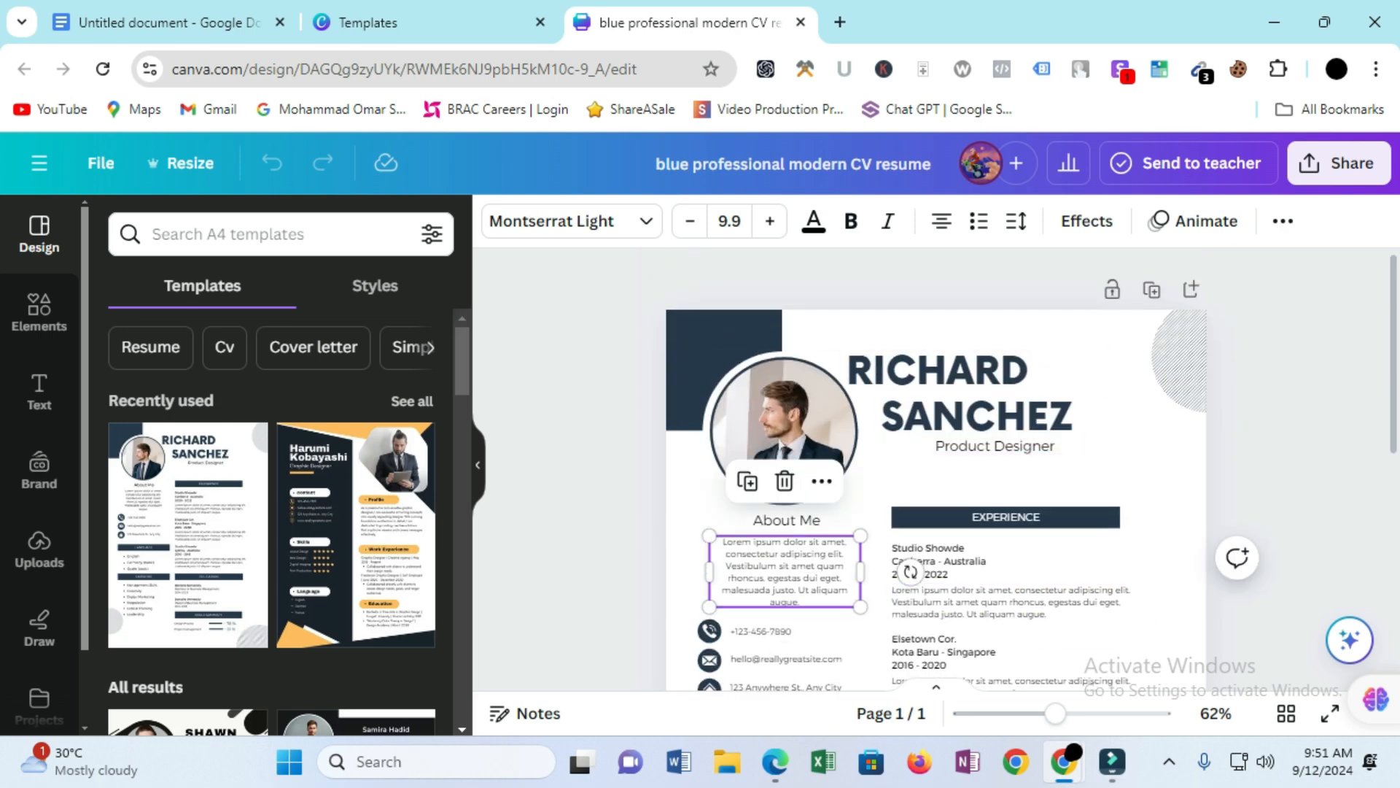
# - Replace the sample first name and surname with the CV owner's name
pyautogui.click(941, 371)
pyautogui.doubleClick(941, 370)
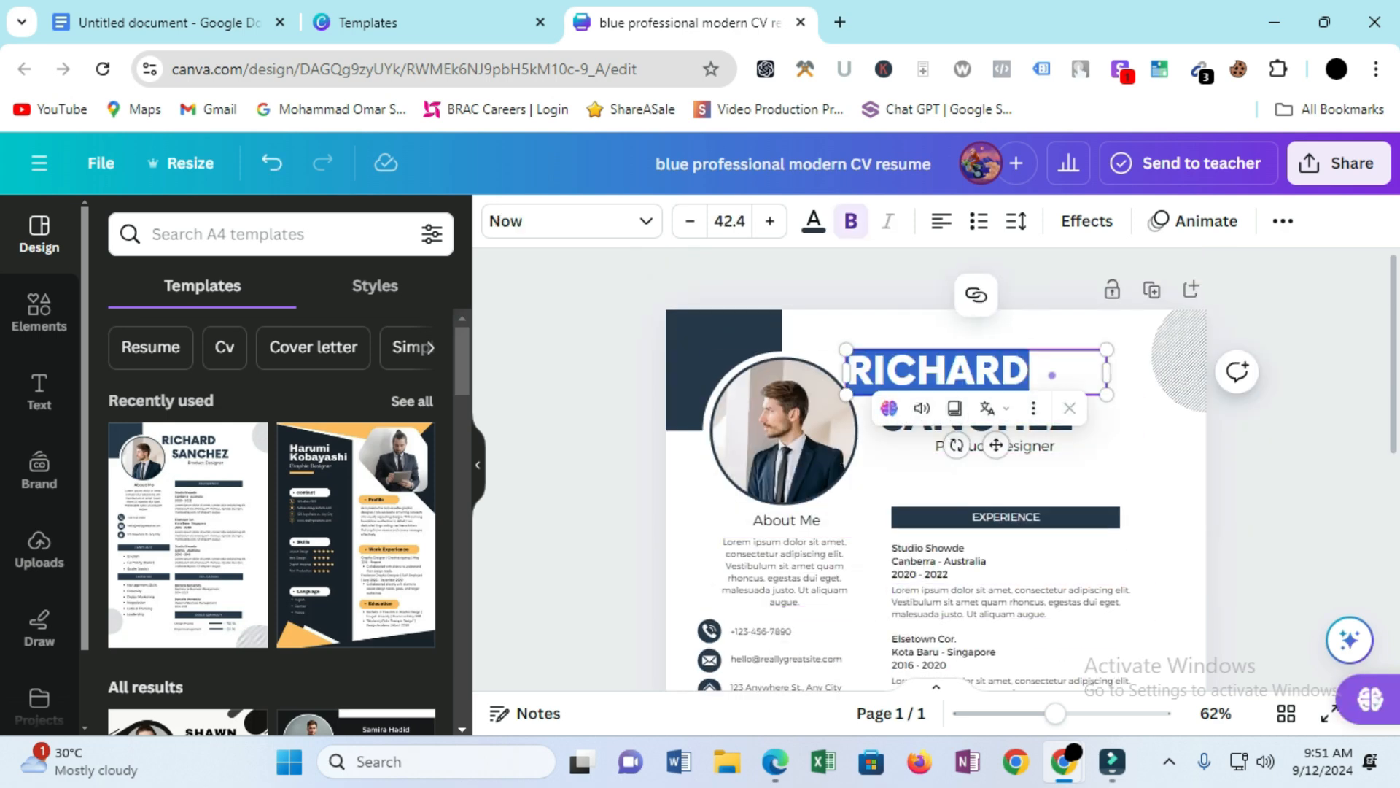
pyautogui.write('REYAD')
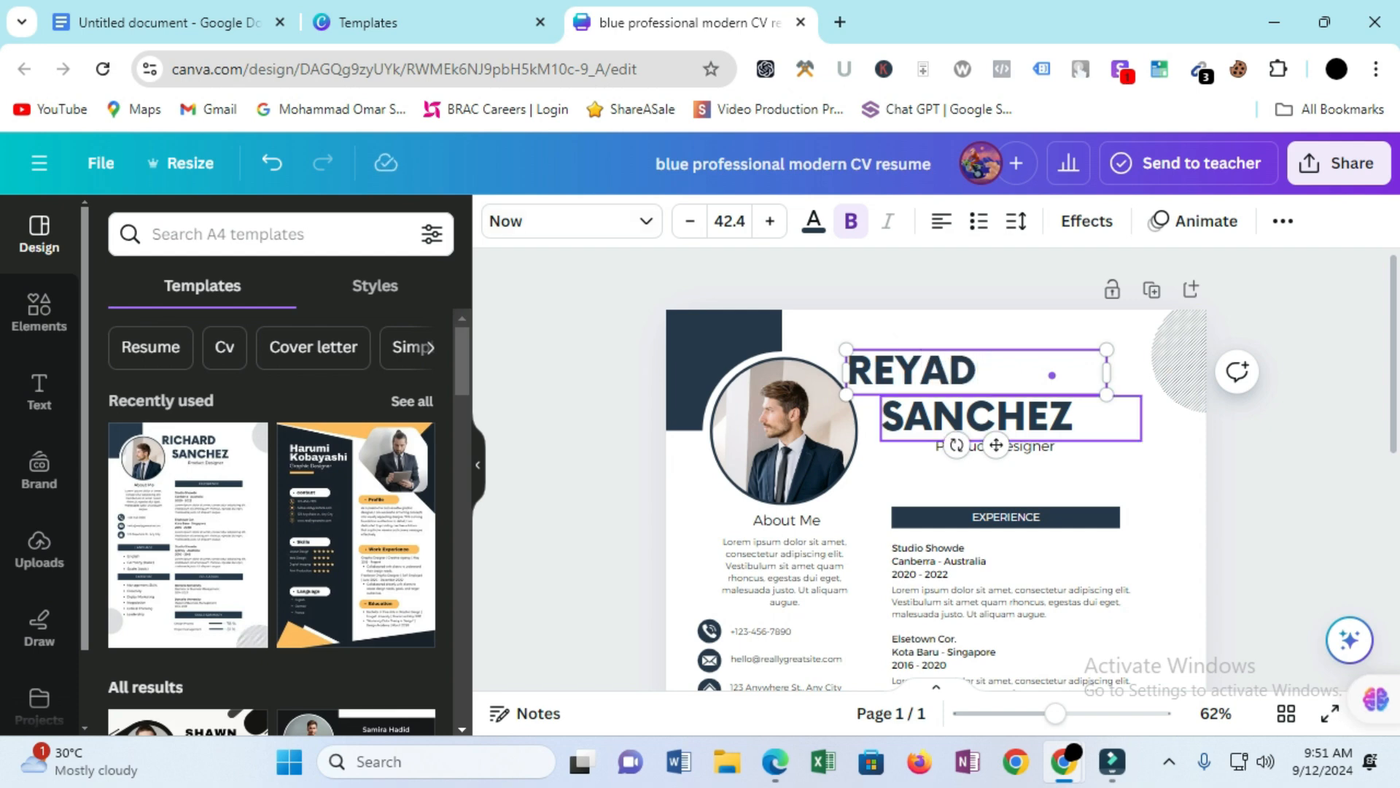
pyautogui.click(977, 416)
pyautogui.doubleClick(977, 416)
pyautogui.write('SHOUROV')
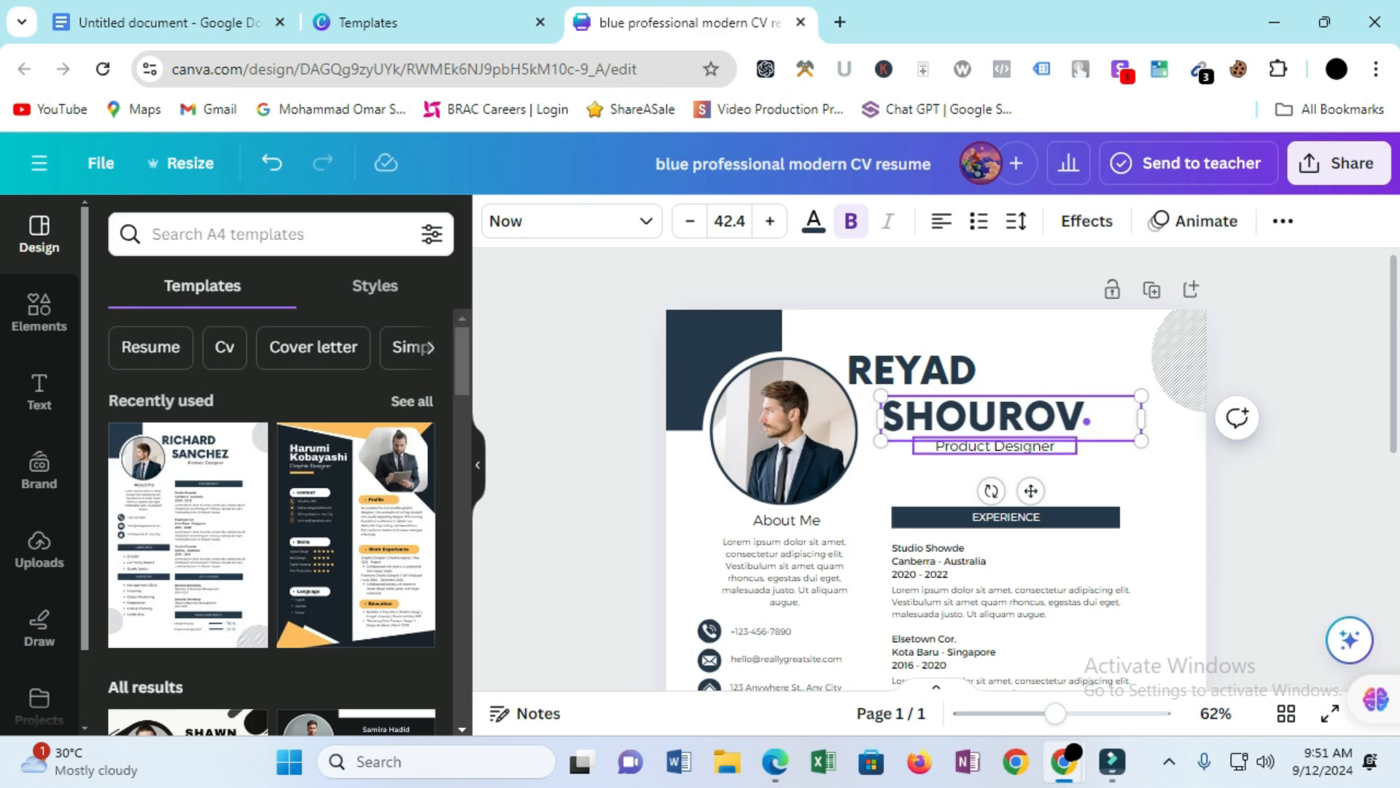
# - Change the job title from 'Product Designer' to 'Digital Marketer'
pyautogui.click(995, 446)
pyautogui.click(995, 445)
pyautogui.write('Digital Mar')
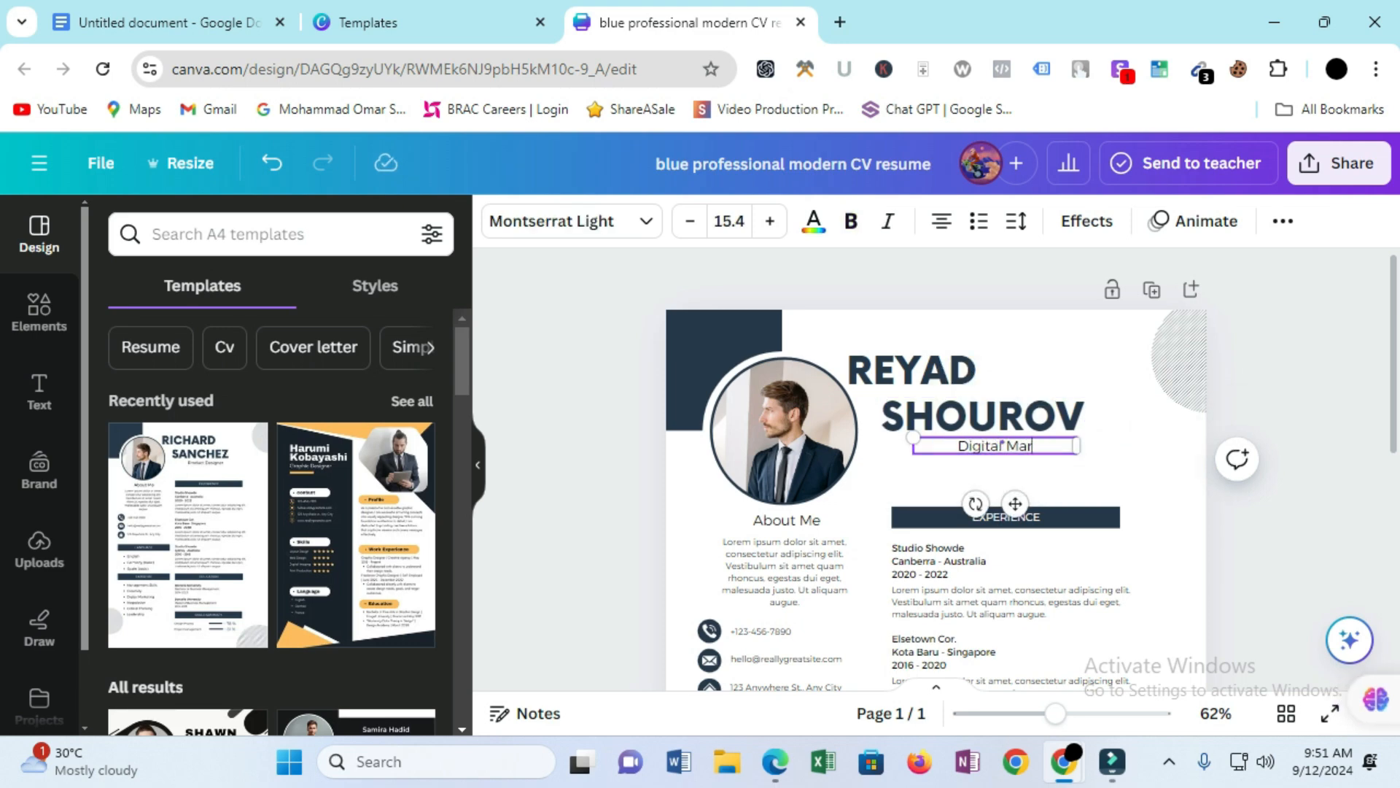
pyautogui.write('keter')
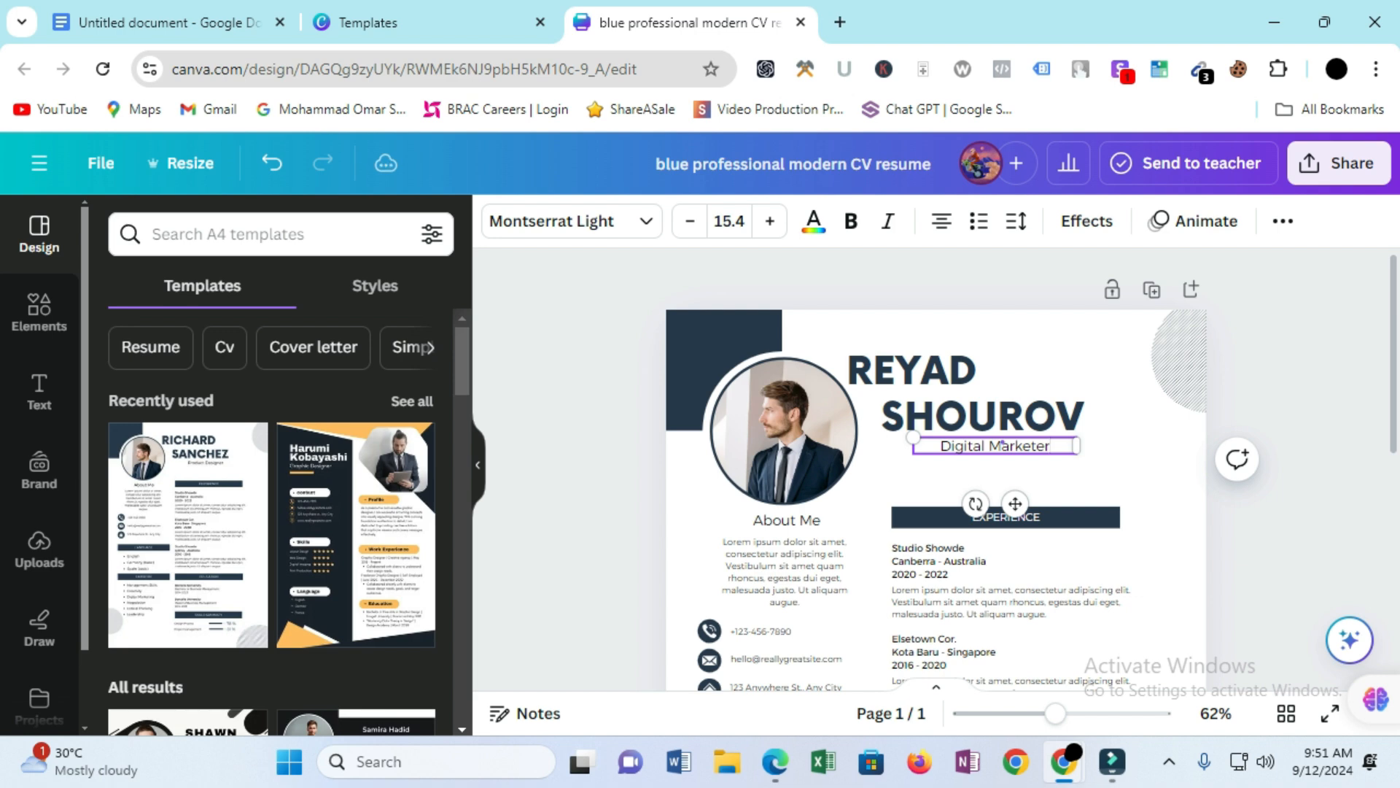
pyautogui.press('Escape')
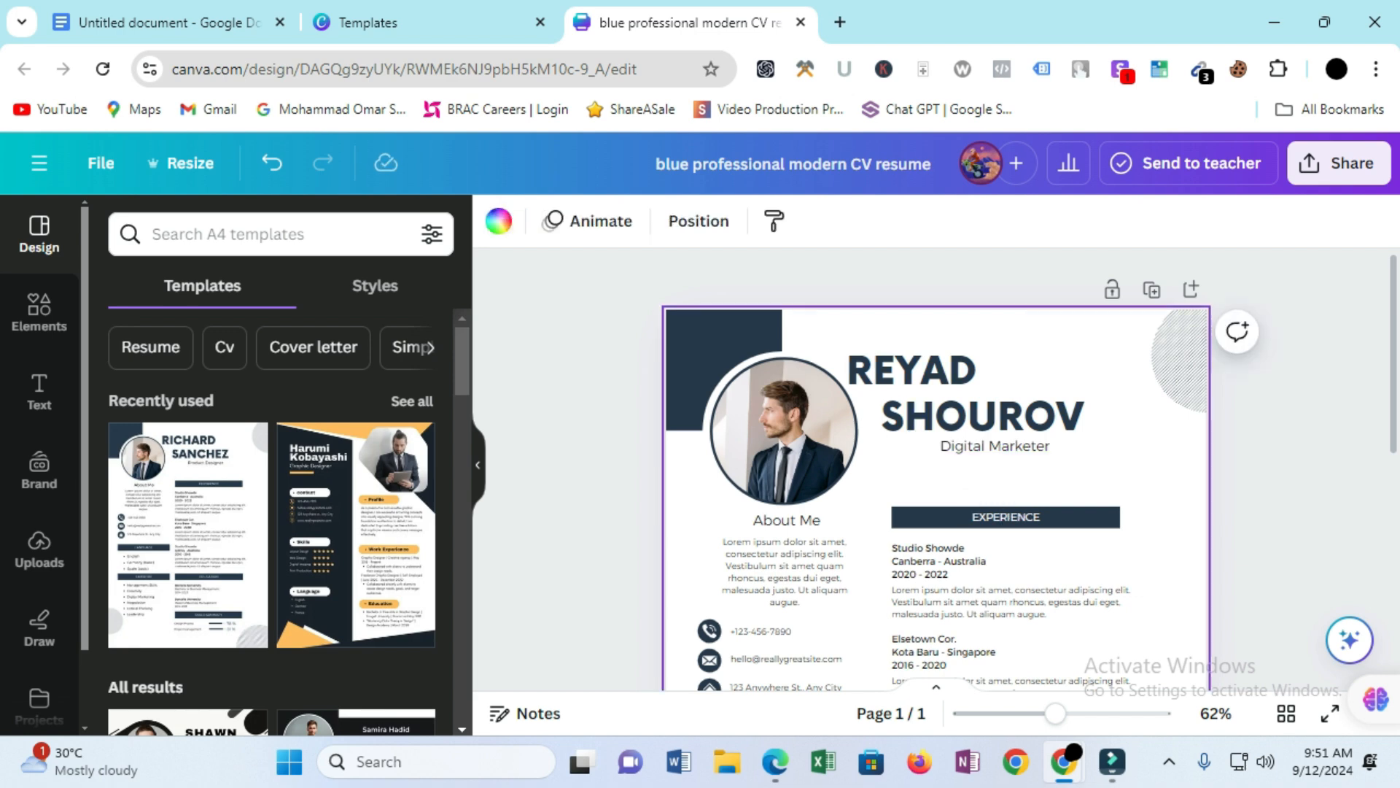
pyautogui.scroll(-2, 977, 438)
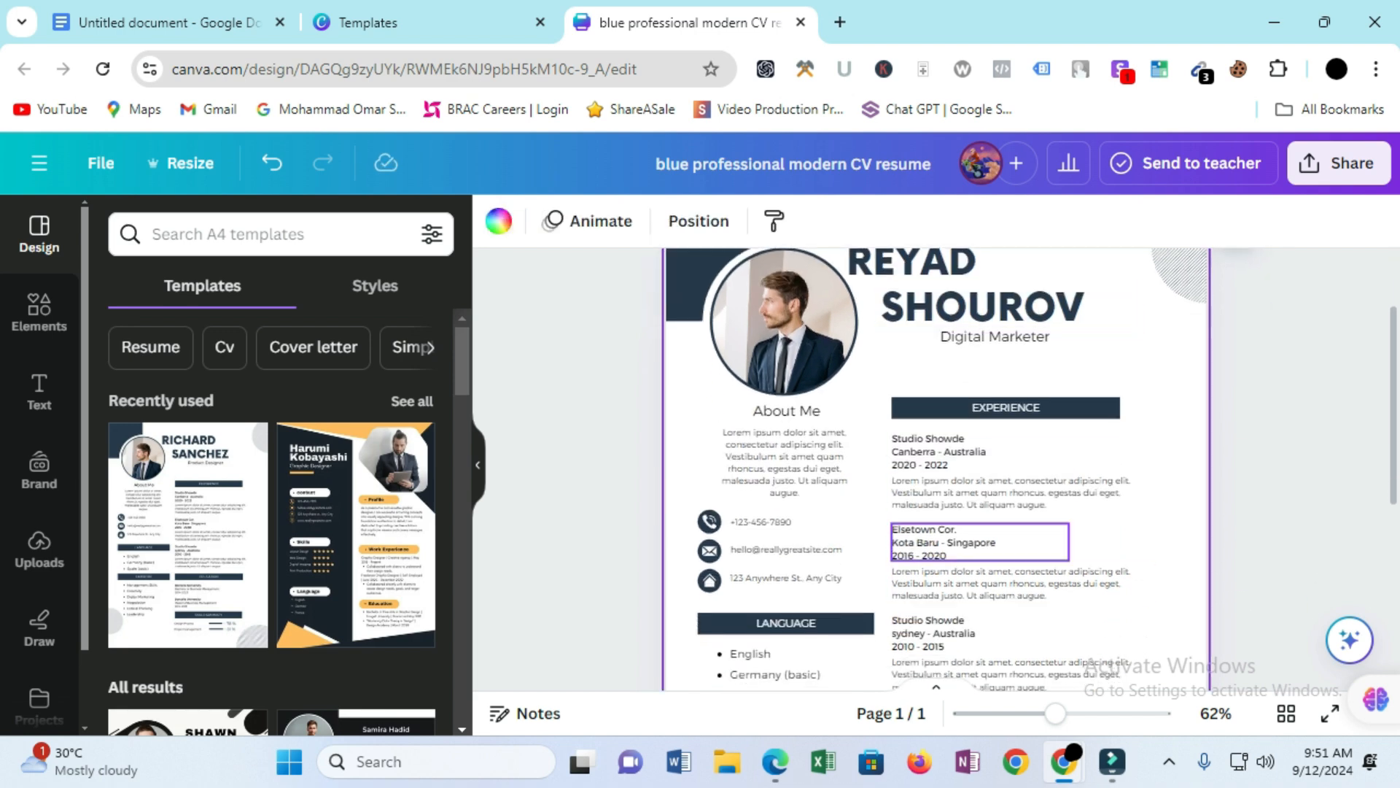
pyautogui.scroll(-2, 978, 437)
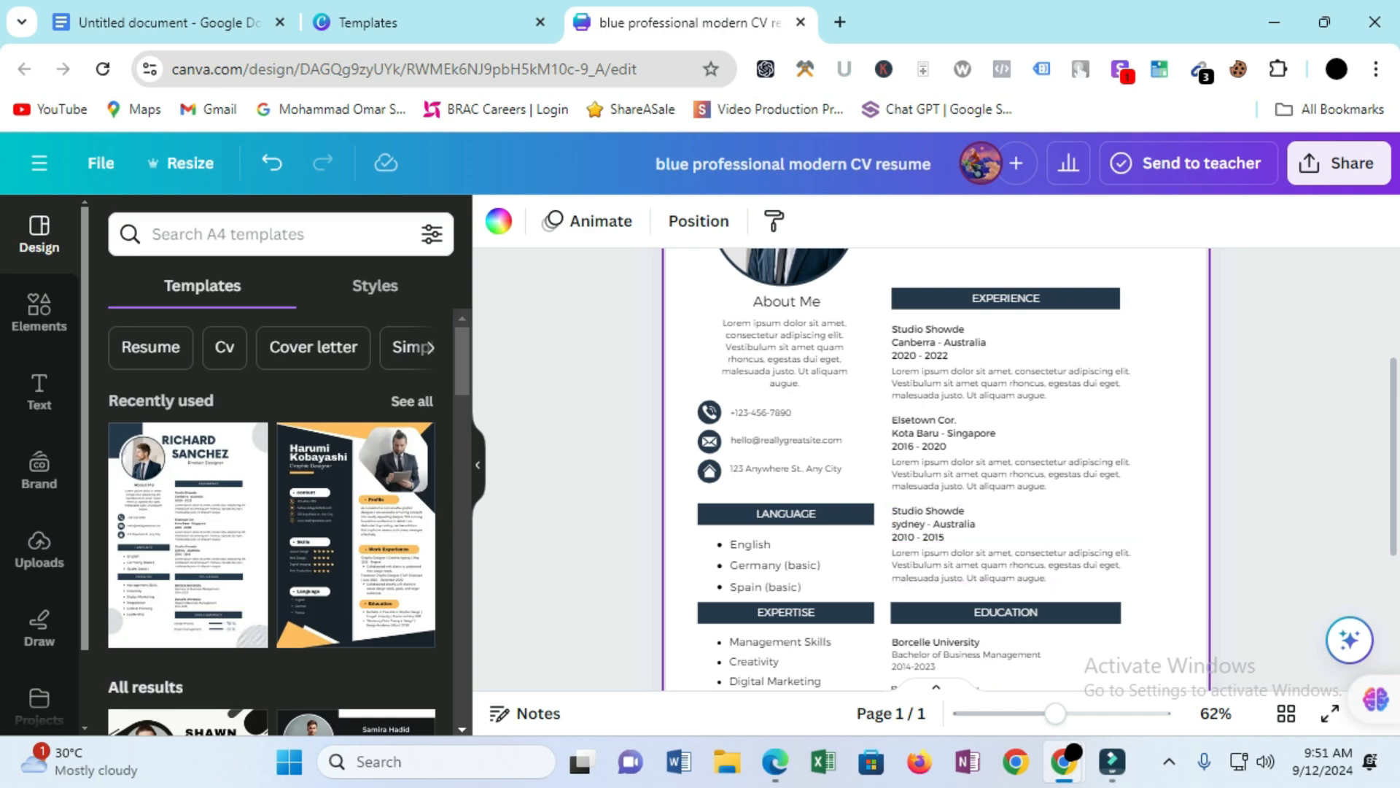
pyautogui.scroll(2, 977, 510)
pyautogui.scroll(4, 931, 464)
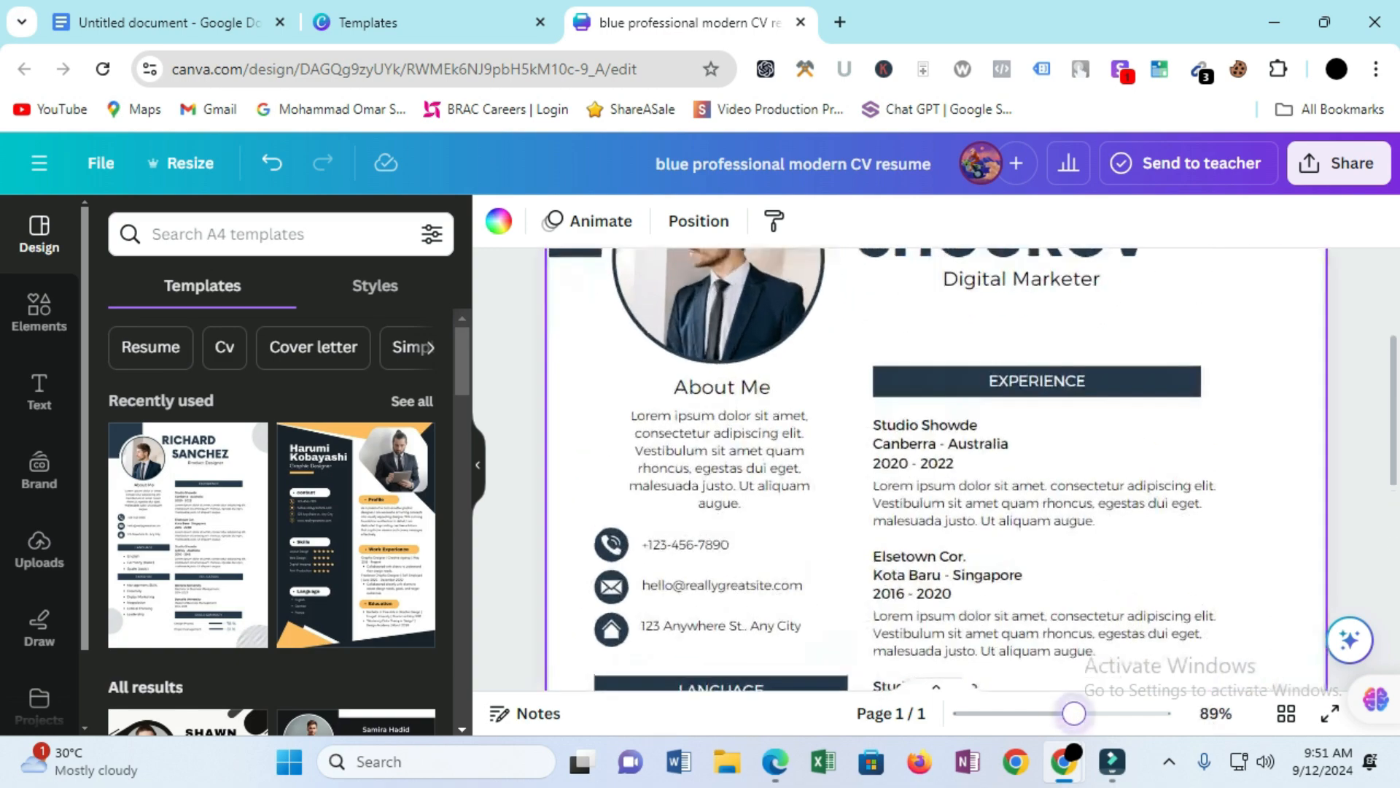
pyautogui.scroll(-3, 1007, 510)
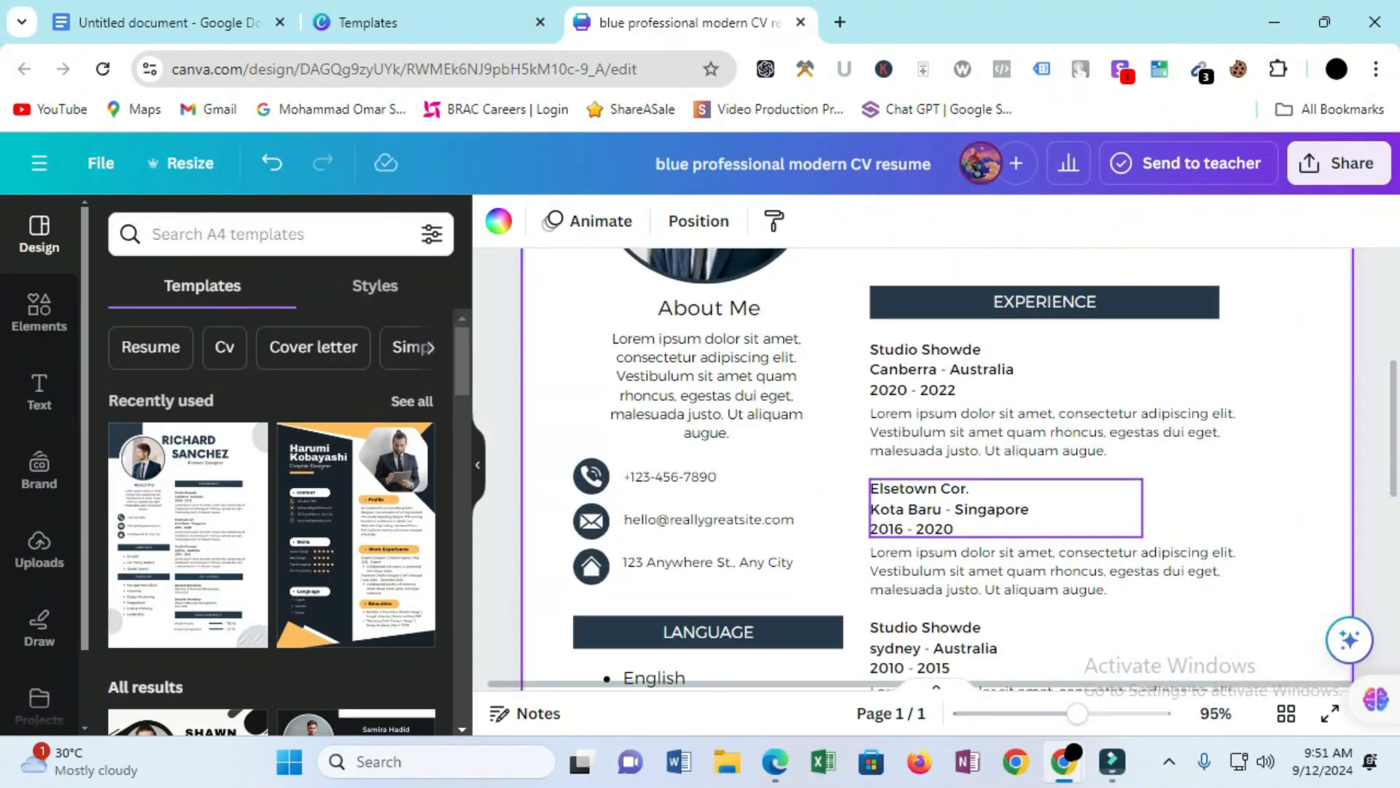
pyautogui.scroll(3, 705, 306)
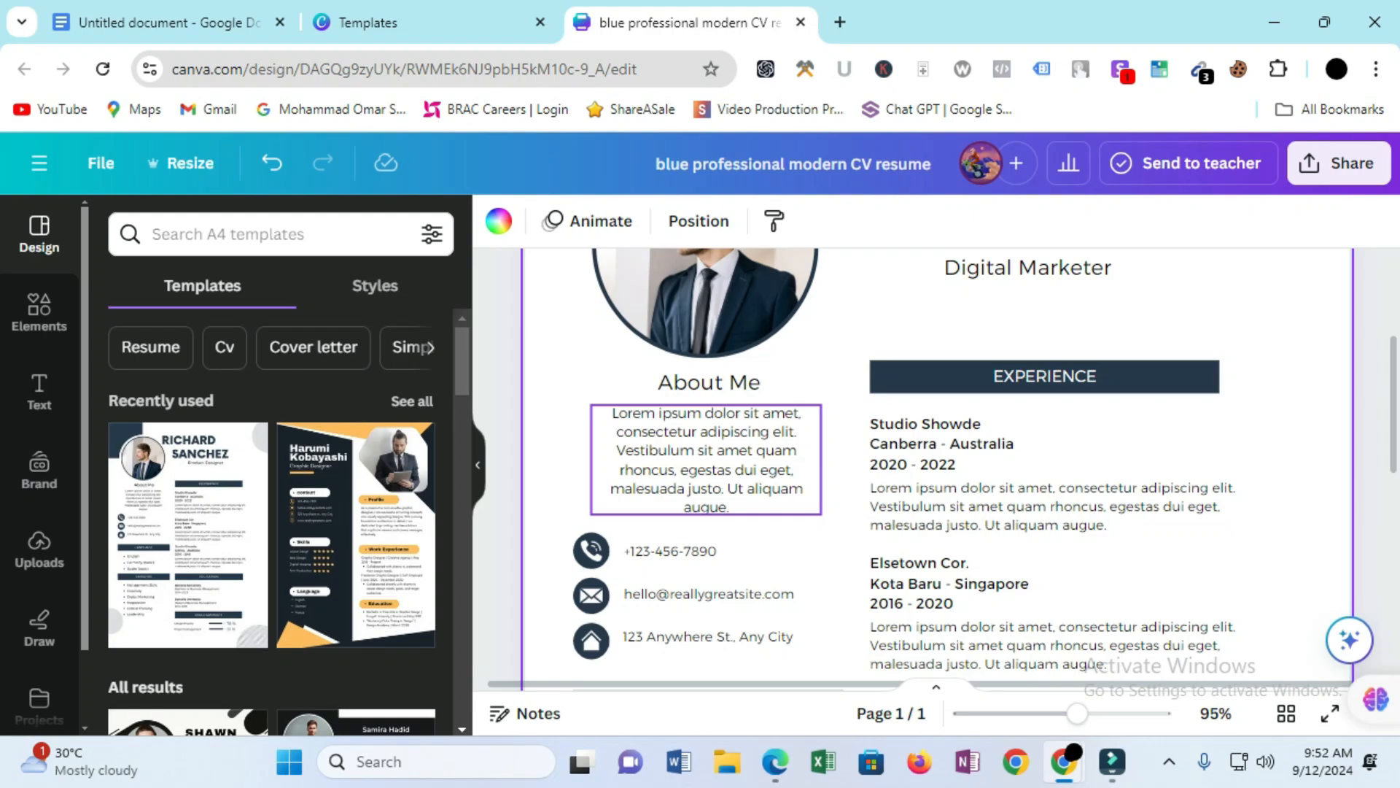
pyautogui.scroll(-8, 705, 459)
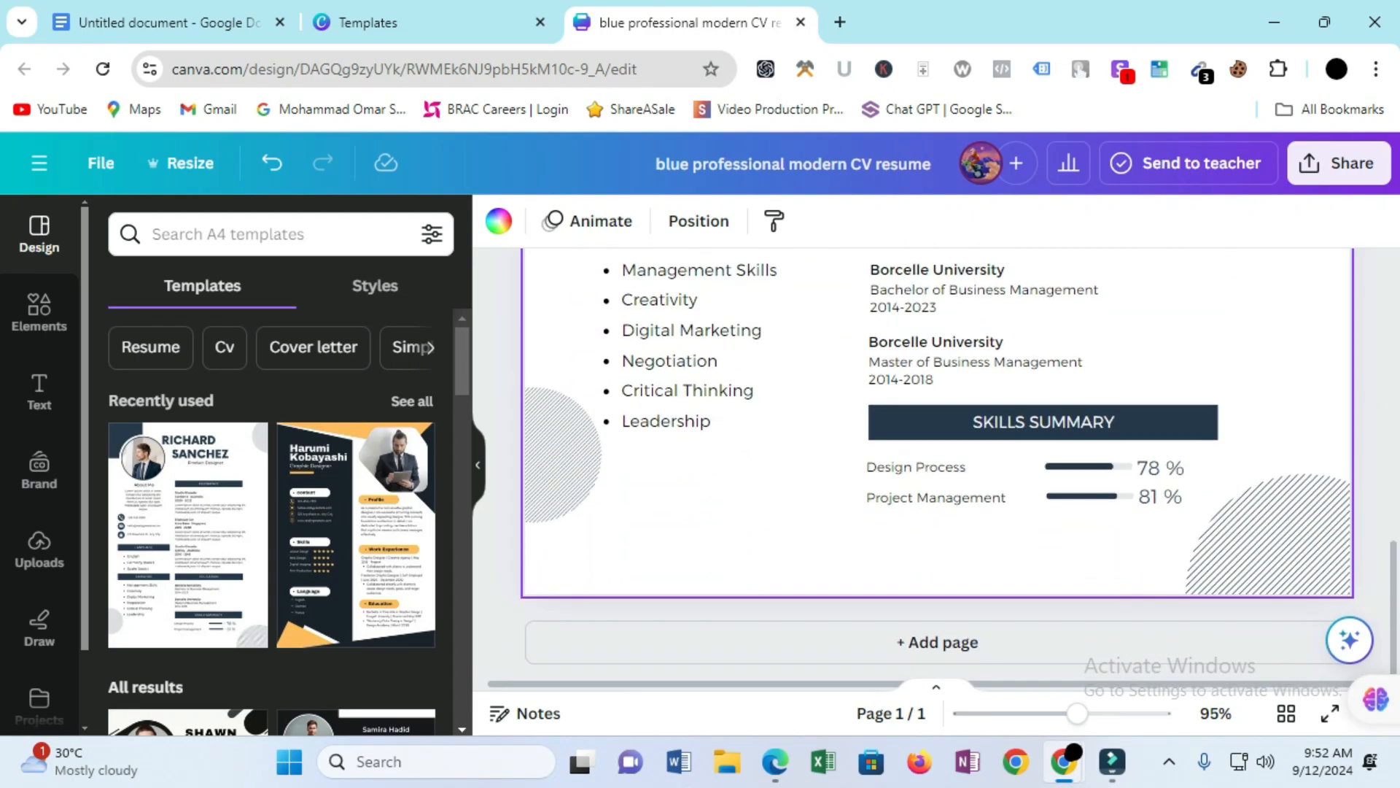
pyautogui.scroll(8, 705, 482)
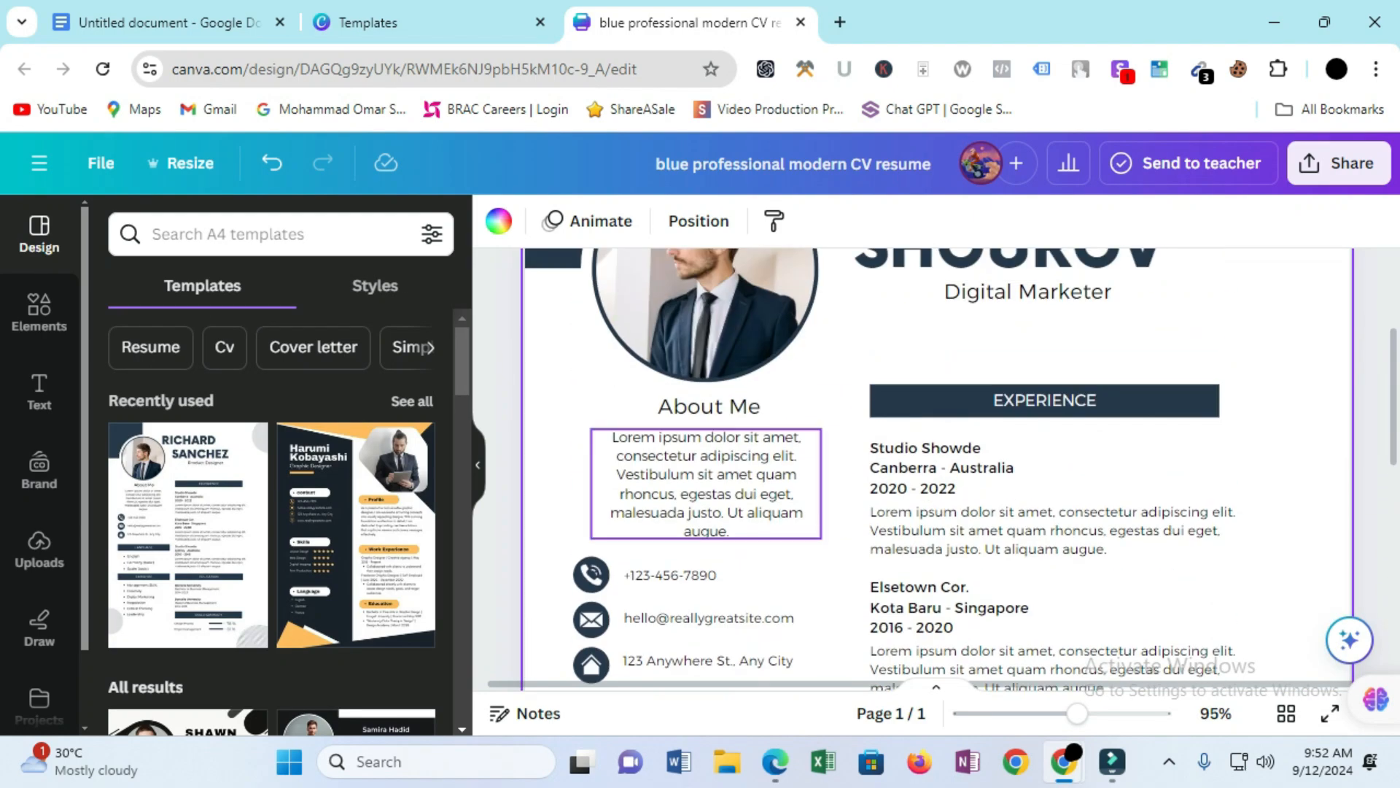
pyautogui.scroll(-2, 948, 452)
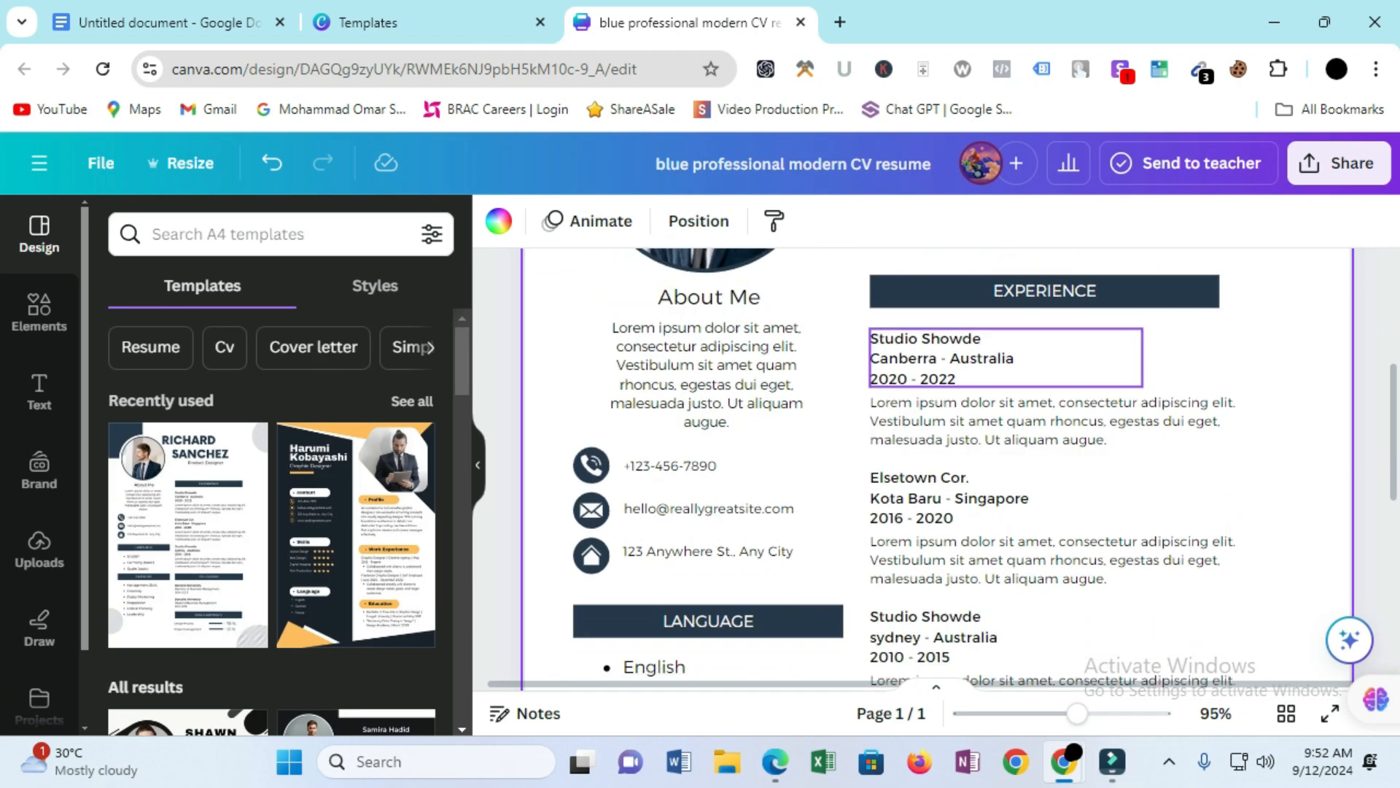
# - Change the first entry's heading from 'Studio Showde' to 'University of Chittagong'
pyautogui.doubleClick(948, 350)
pyautogui.click(981, 339)
pyautogui.moveTo(980, 340); pyautogui.dragTo(870, 339)
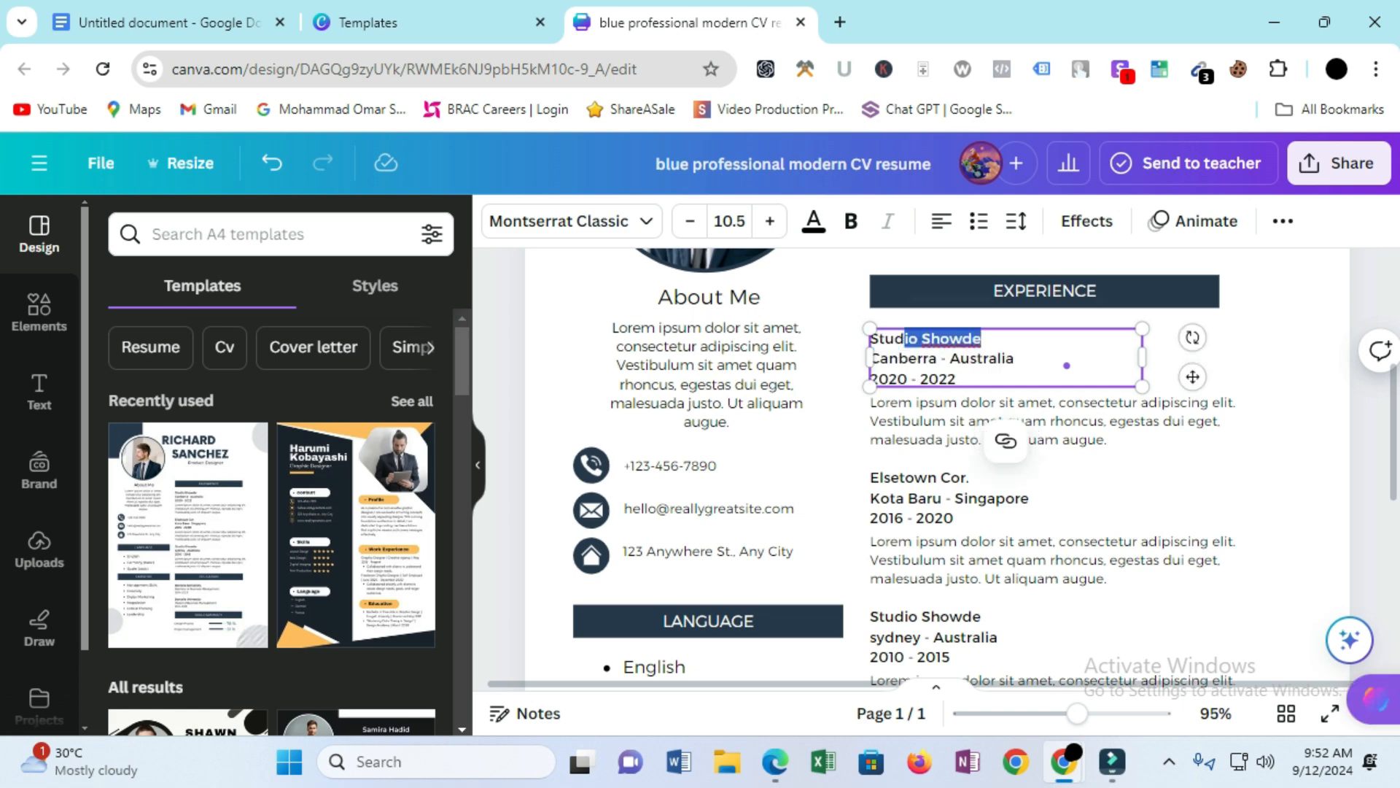
pyautogui.write('Stud')
pyautogui.press('BackSpace')
pyautogui.press('BackSpace')
pyautogui.press('BackSpace')
pyautogui.press('BackSpace')
pyautogui.write('Univ')
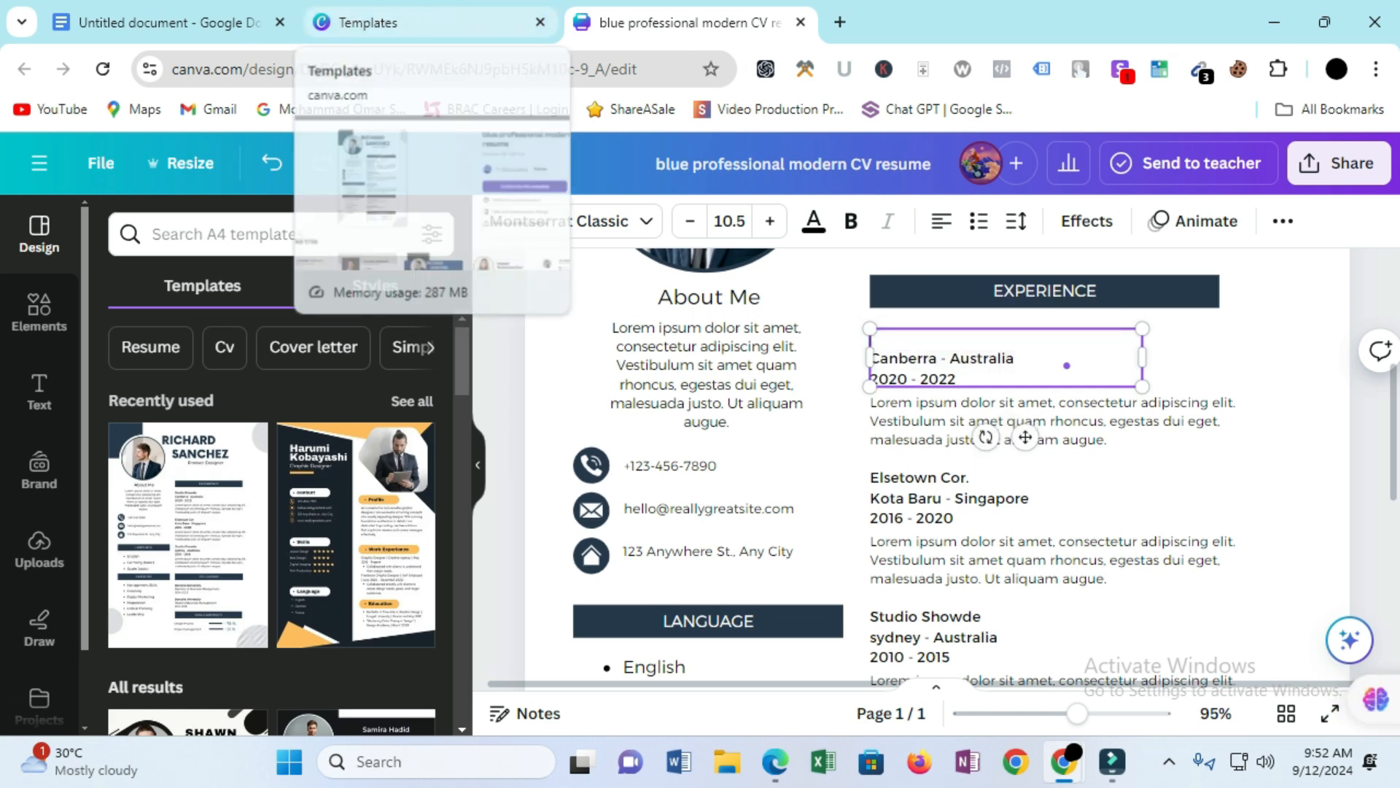
pyautogui.write('ersity')
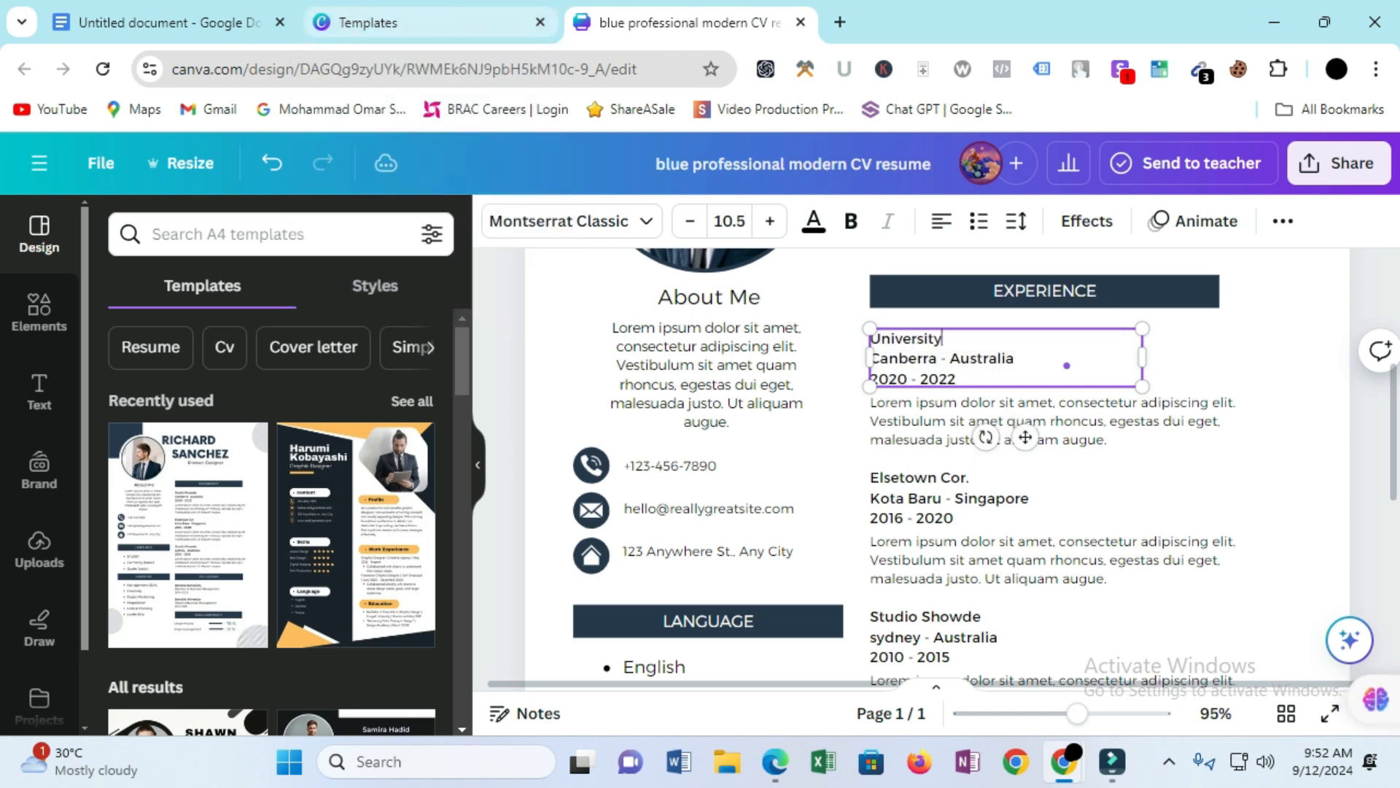
pyautogui.write(' of CHittagog')
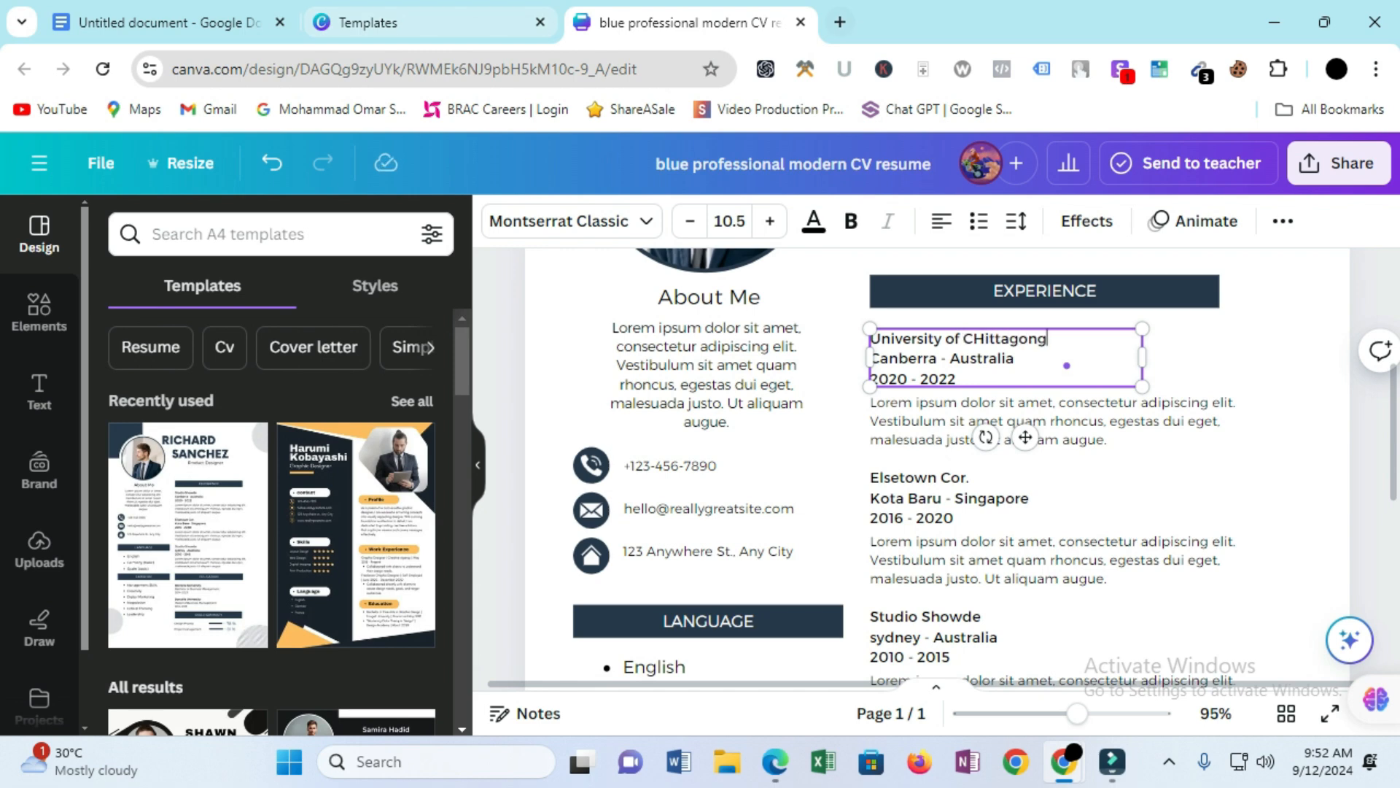
pyautogui.press('Down')
pyautogui.hotkey('shift', 'Left')
pyautogui.hotkey('shift', 'Left')
pyautogui.hotkey('shift', 'Left')
pyautogui.hotkey('shift', 'Left')
pyautogui.hotkey('shift', 'Left')
pyautogui.hotkey('shift', 'Left')
pyautogui.hotkey('shift', 'Left')
pyautogui.hotkey('shift', 'Left')
pyautogui.hotkey('shift', 'Left')
pyautogui.hotkey('shift', 'Left')
pyautogui.hotkey('shift', 'Left')
pyautogui.hotkey('shift', 'Left')
pyautogui.hotkey('shift', 'Left')
pyautogui.hotkey('shift', 'Left')
pyautogui.hotkey('shift', 'Left')
pyautogui.hotkey('shift', 'Left')
pyautogui.hotkey('shift', 'Left')
pyautogui.hotkey('shift', 'Left')
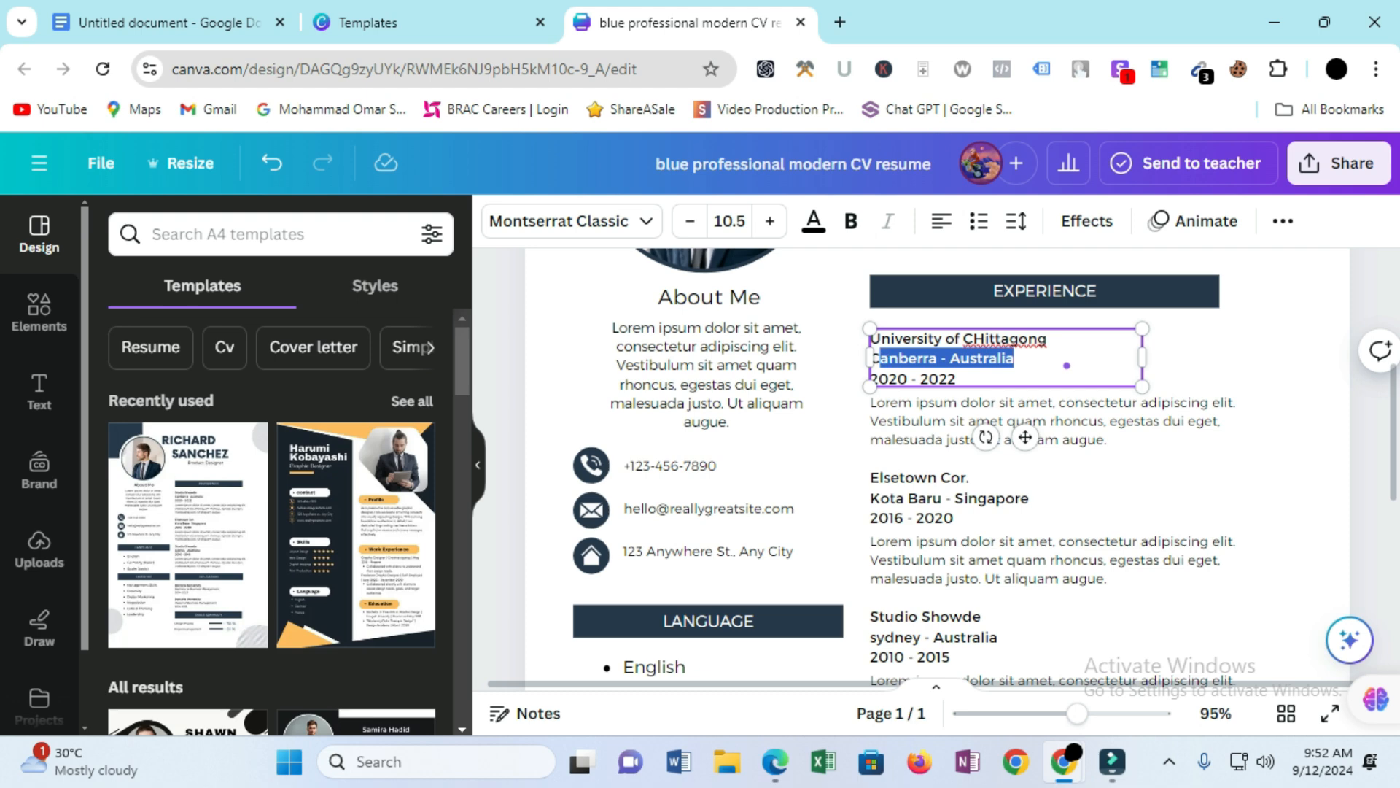
pyautogui.click(1033, 340)
pyautogui.rightClick(1033, 340)
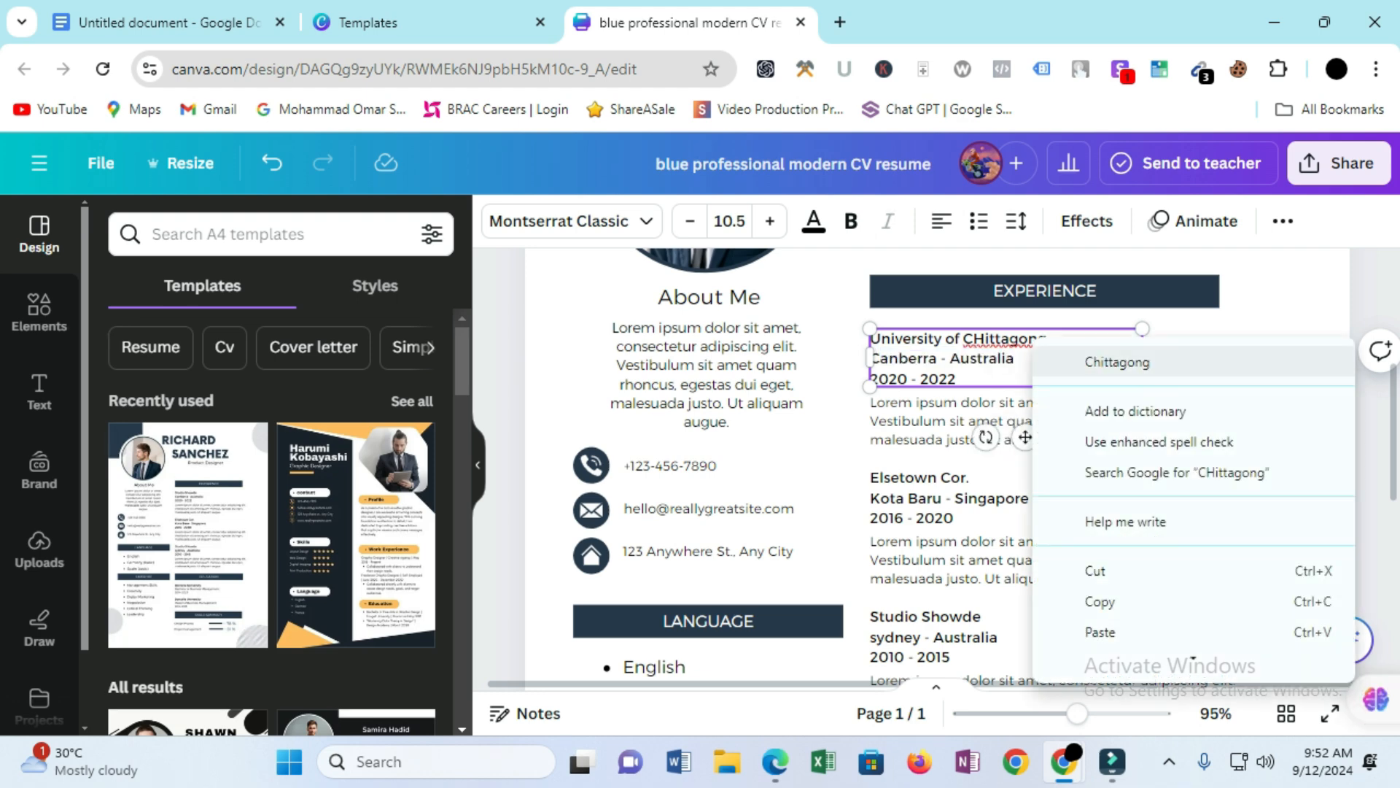
pyautogui.press('Escape')
pyautogui.press('BackSpace')
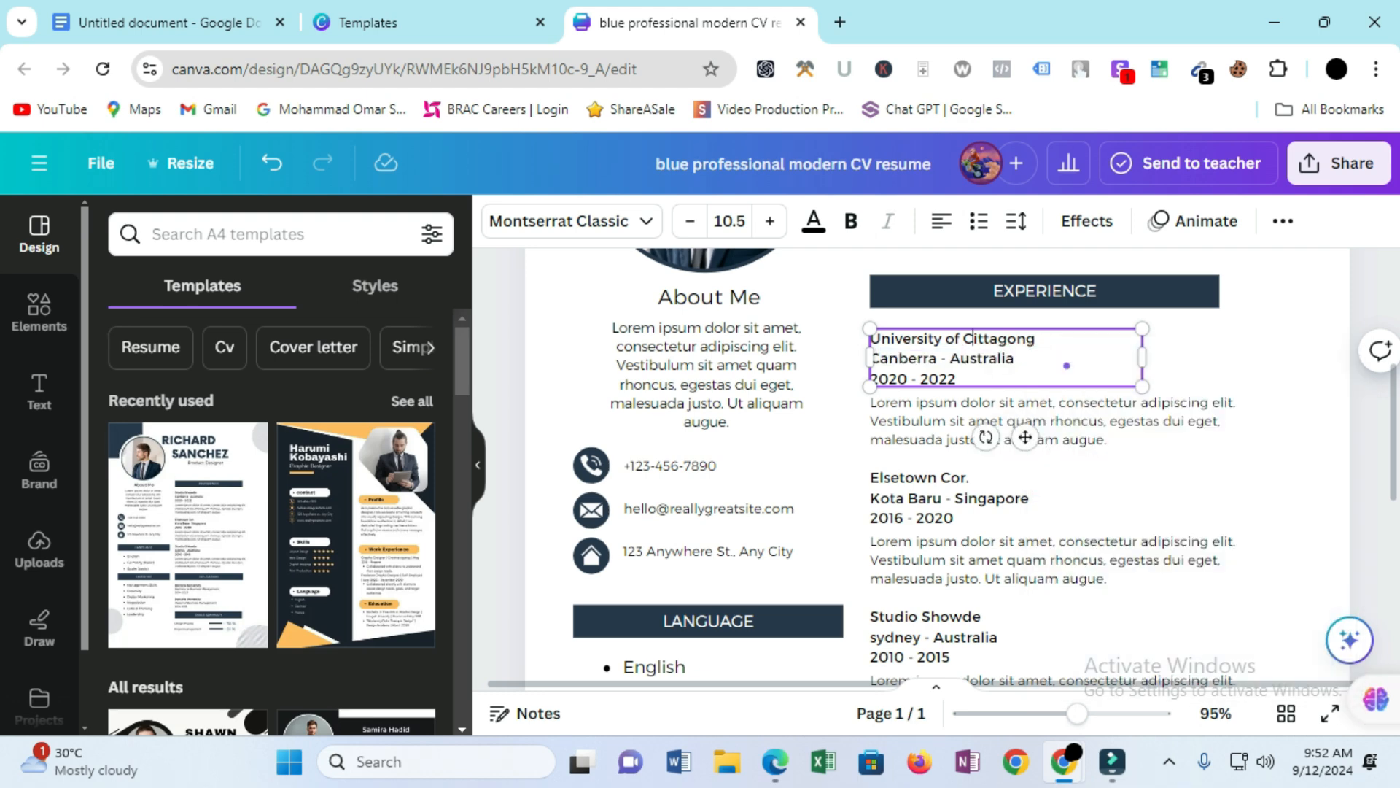
pyautogui.write('h')
# - Replace the 'Canberra - Australia' line with 'MBA in Marketing'
pyautogui.hotkey('shift', 'Home')
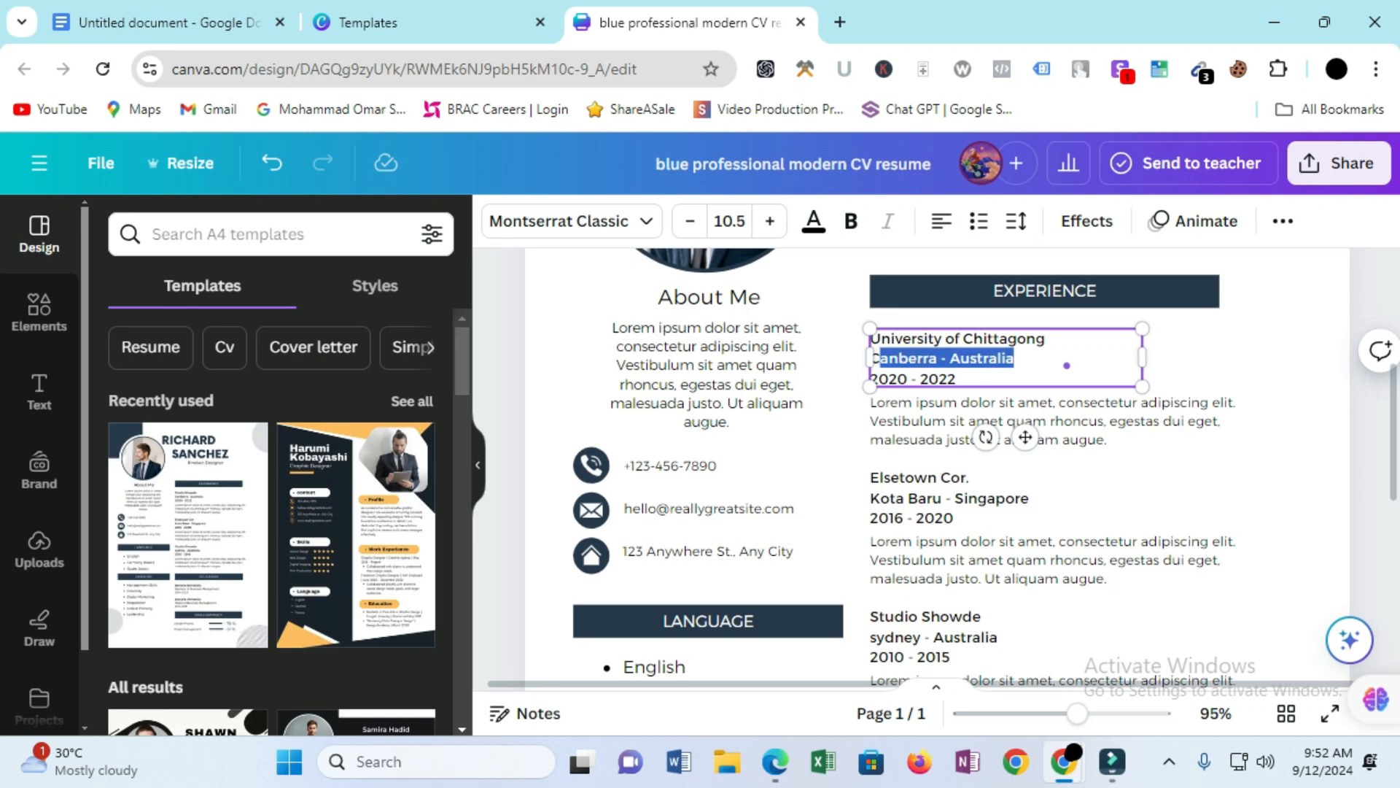
pyautogui.press('BackSpace')
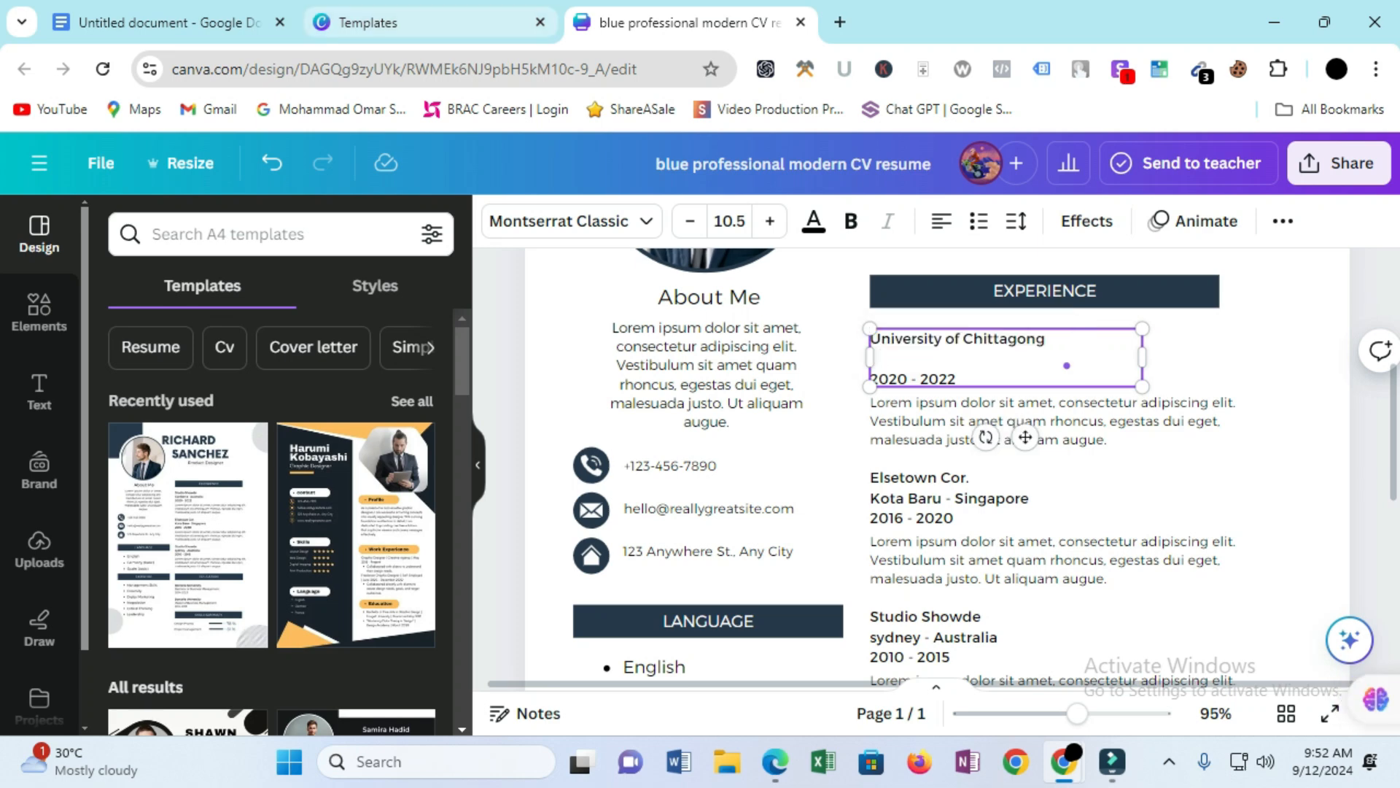
pyautogui.write('MBA in Marketing')
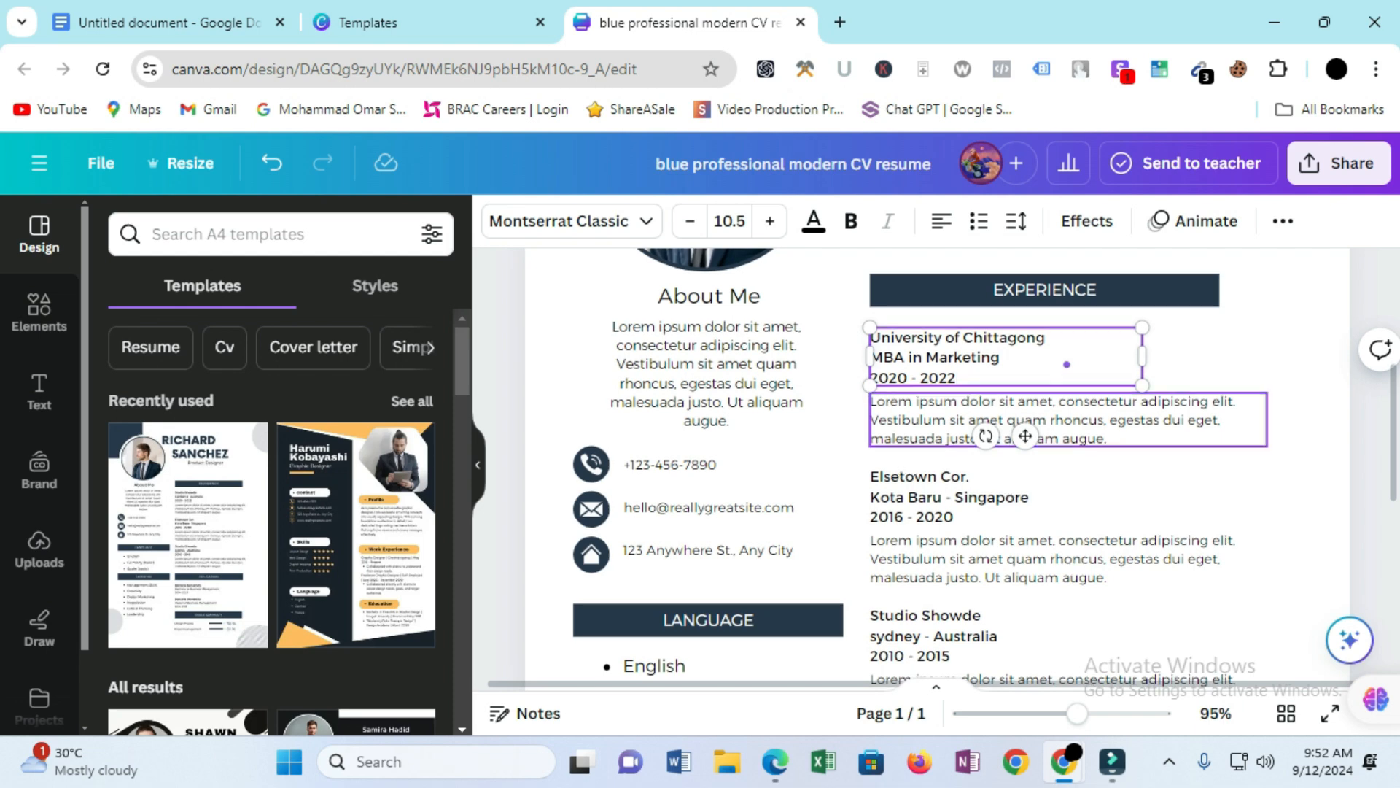
pyautogui.scroll(-2, 948, 408)
pyautogui.scroll(1, 1061, 467)
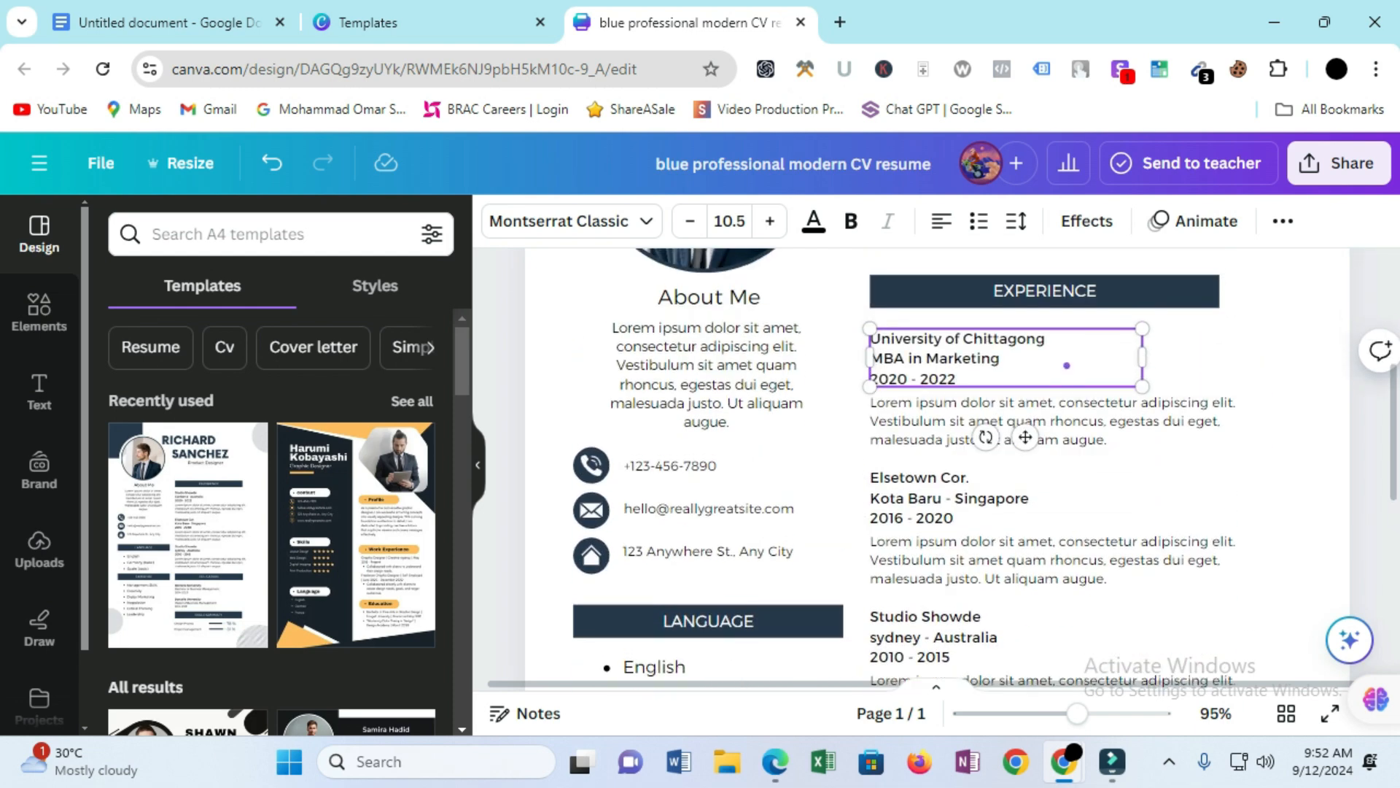
# - Delete the placeholder description text under the first entry
pyautogui.click(1061, 421)
pyautogui.doubleClick(1061, 421)
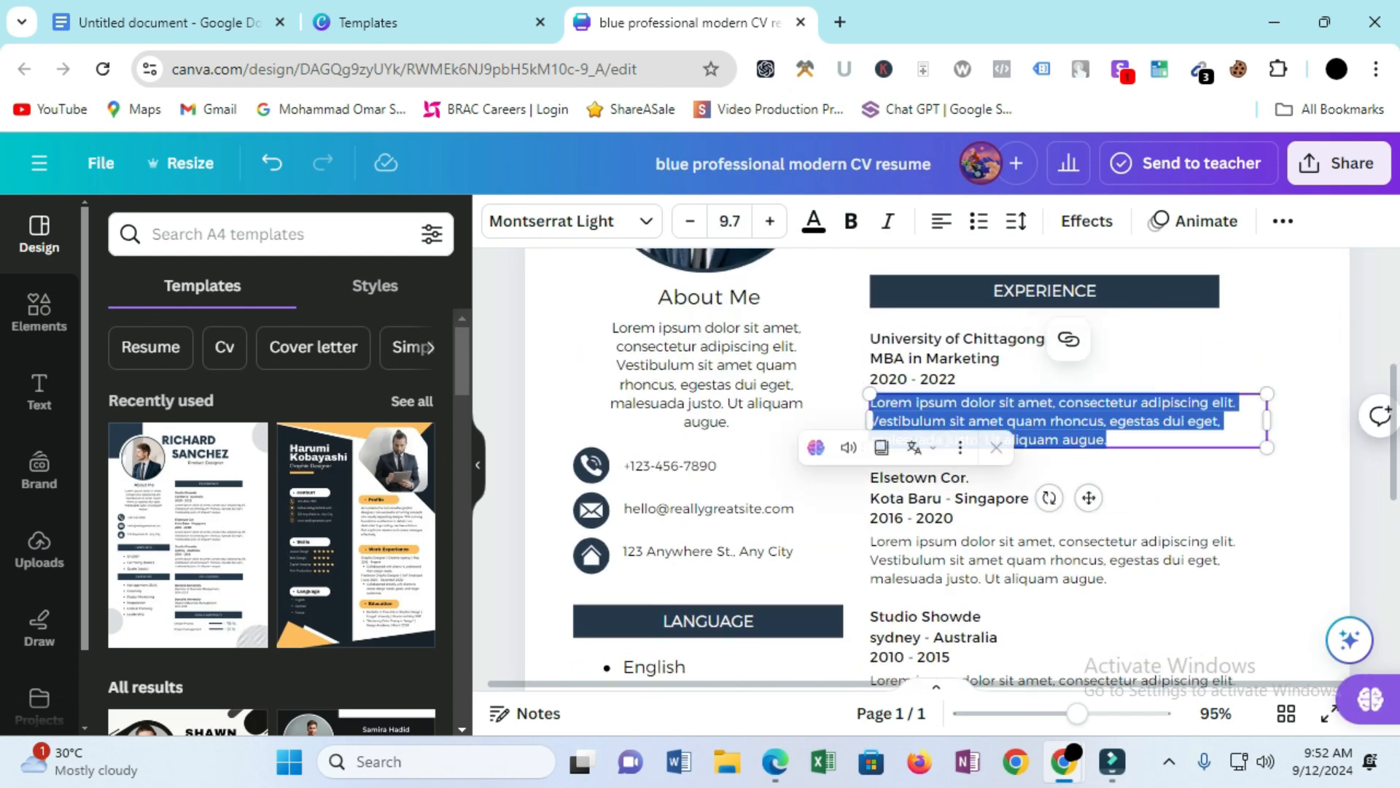
pyautogui.press('BackSpace')
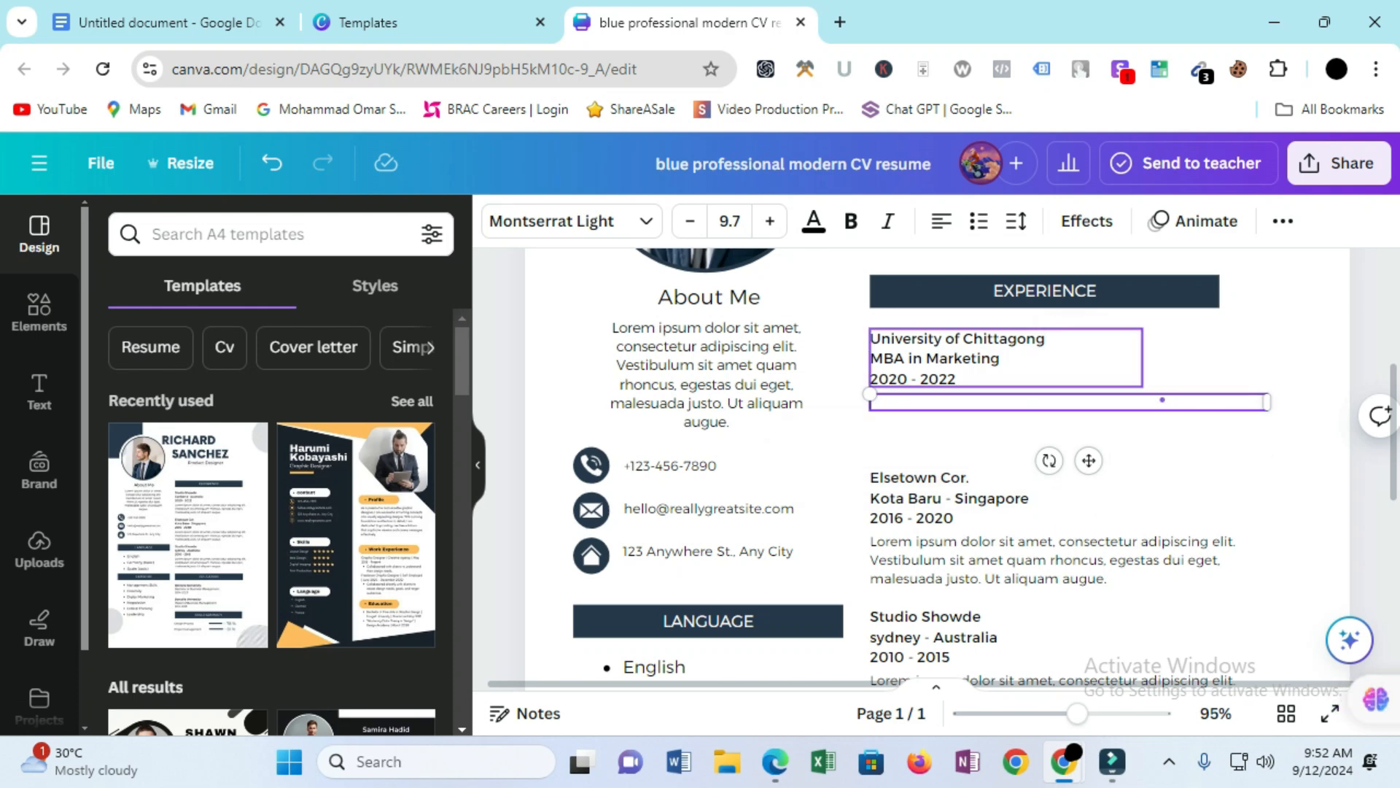
pyautogui.click(1196, 357)
# - Add a line 'Result - 3.11' below the '2020 - 2022' dates
pyautogui.click(1079, 359)
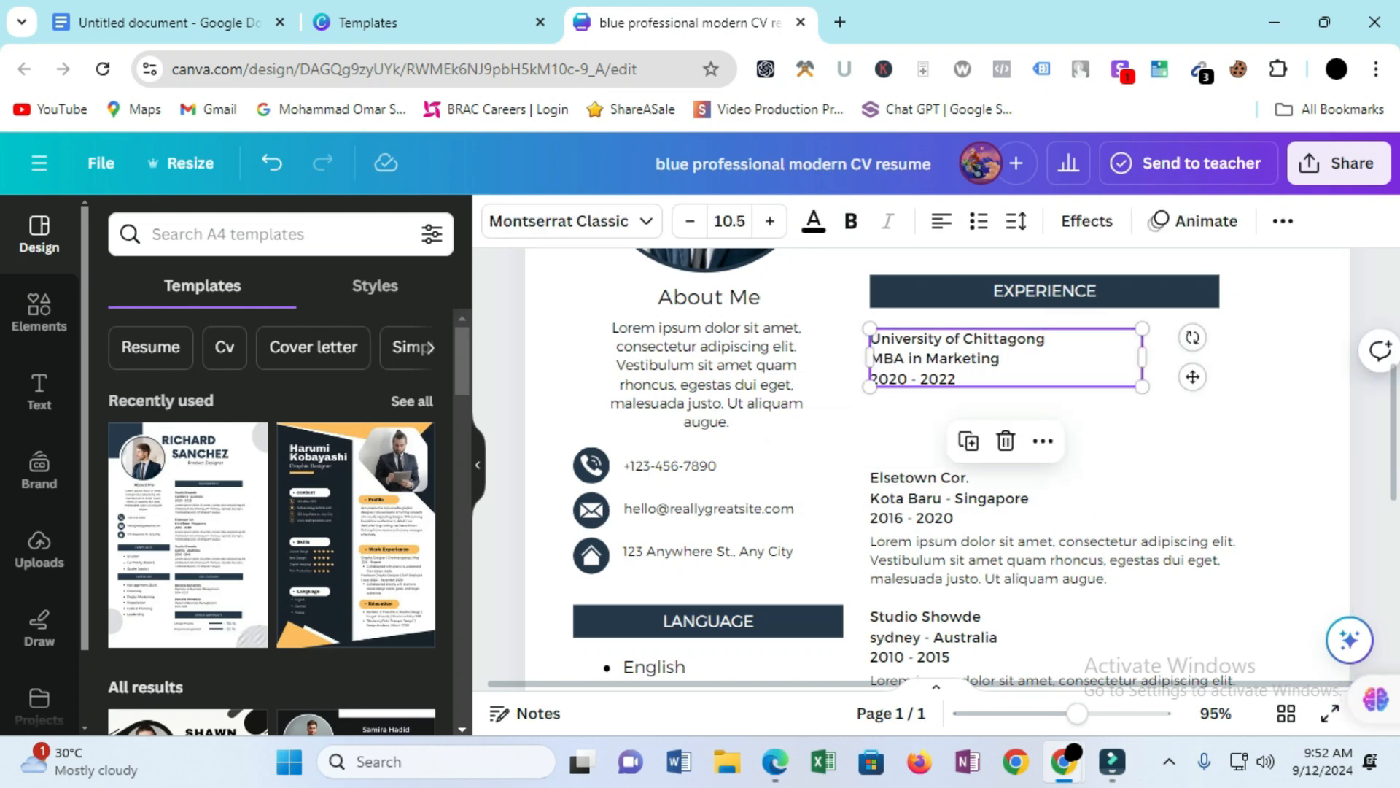
pyautogui.click(1067, 366)
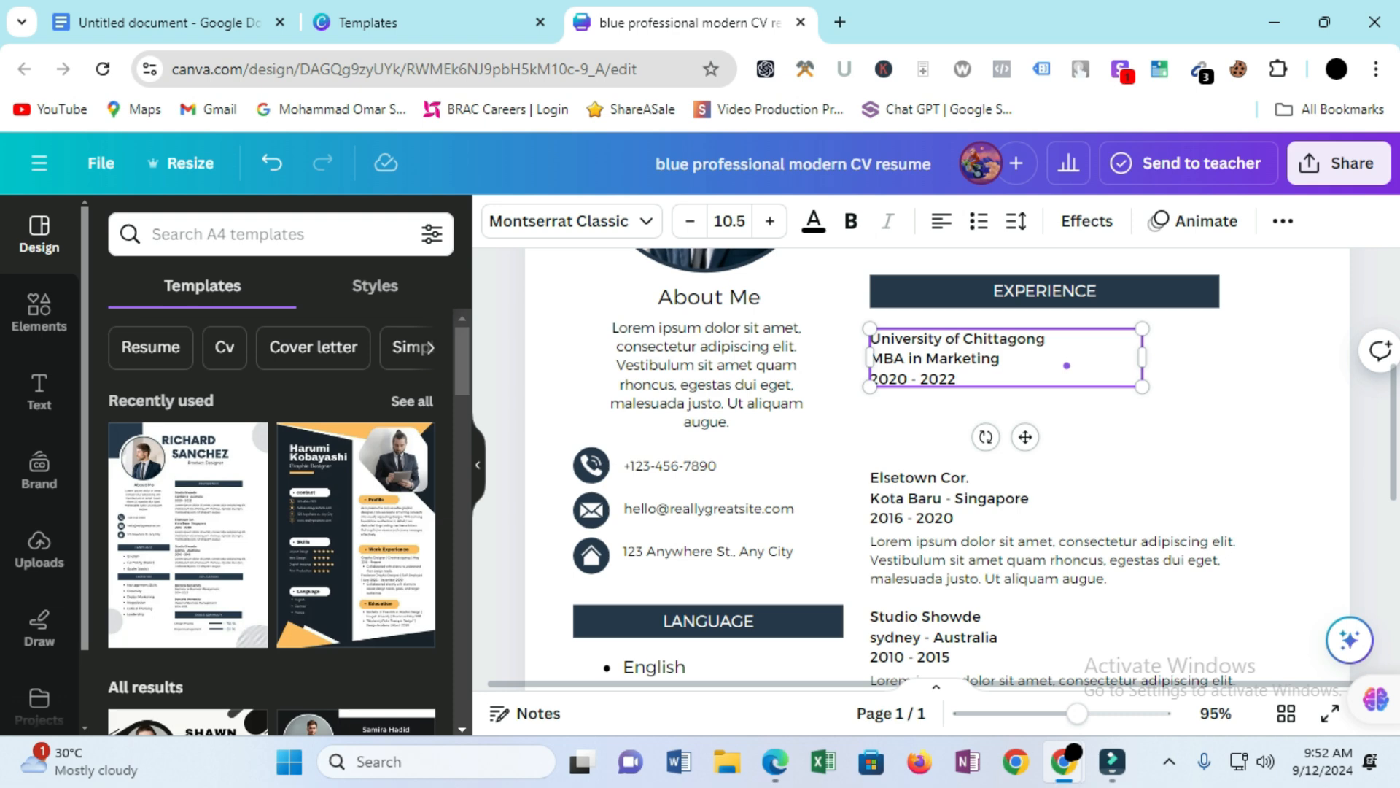
pyautogui.press('Return')
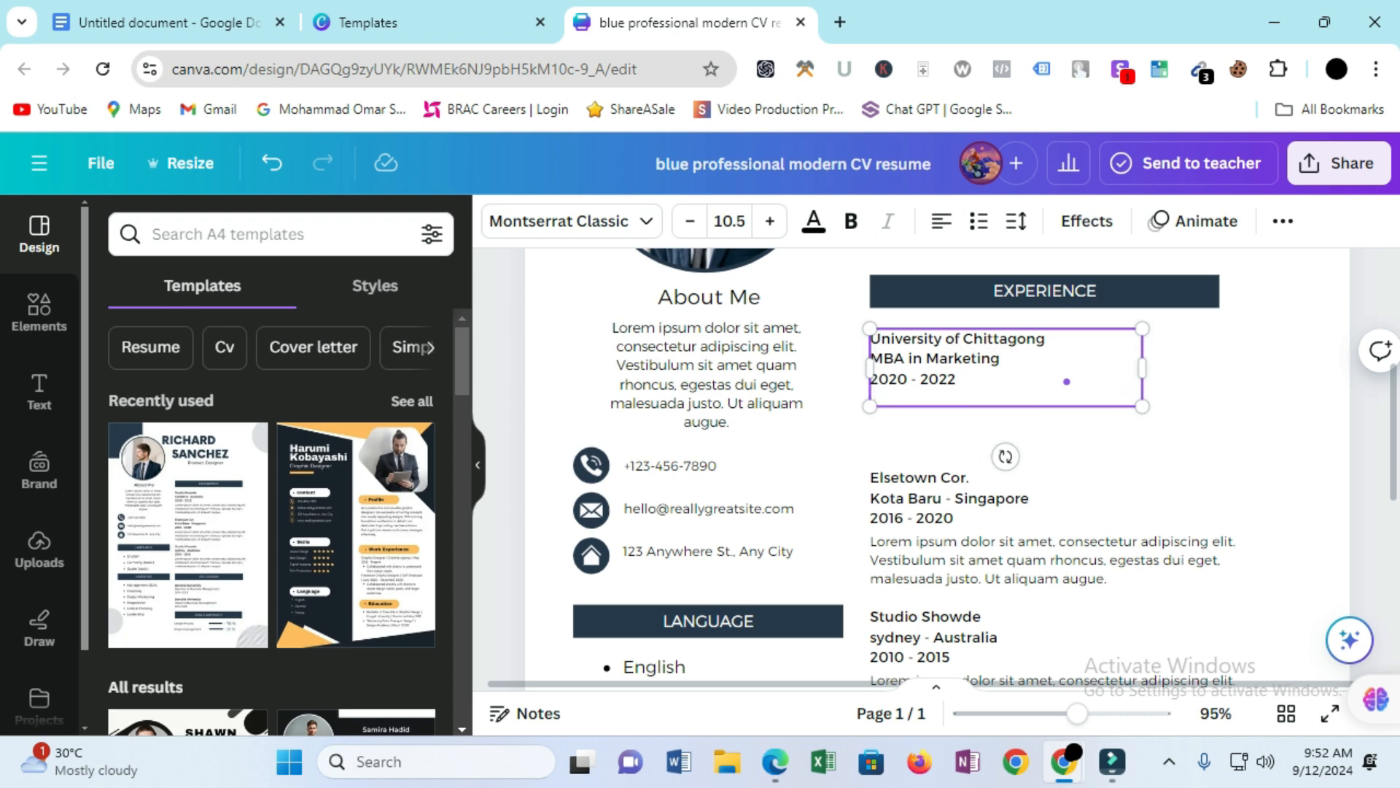
pyautogui.write('re')
pyautogui.press('BackSpace')
pyautogui.press('BackSpace')
pyautogui.write('Reus')
pyautogui.press('BackSpace')
pyautogui.press('BackSpace')
pyautogui.press('BackSpace')
pyautogui.write('sult:')
pyautogui.press('BackSpace')
pyautogui.press('BackSpace')
pyautogui.write('- 3.11')
pyautogui.press('Escape')
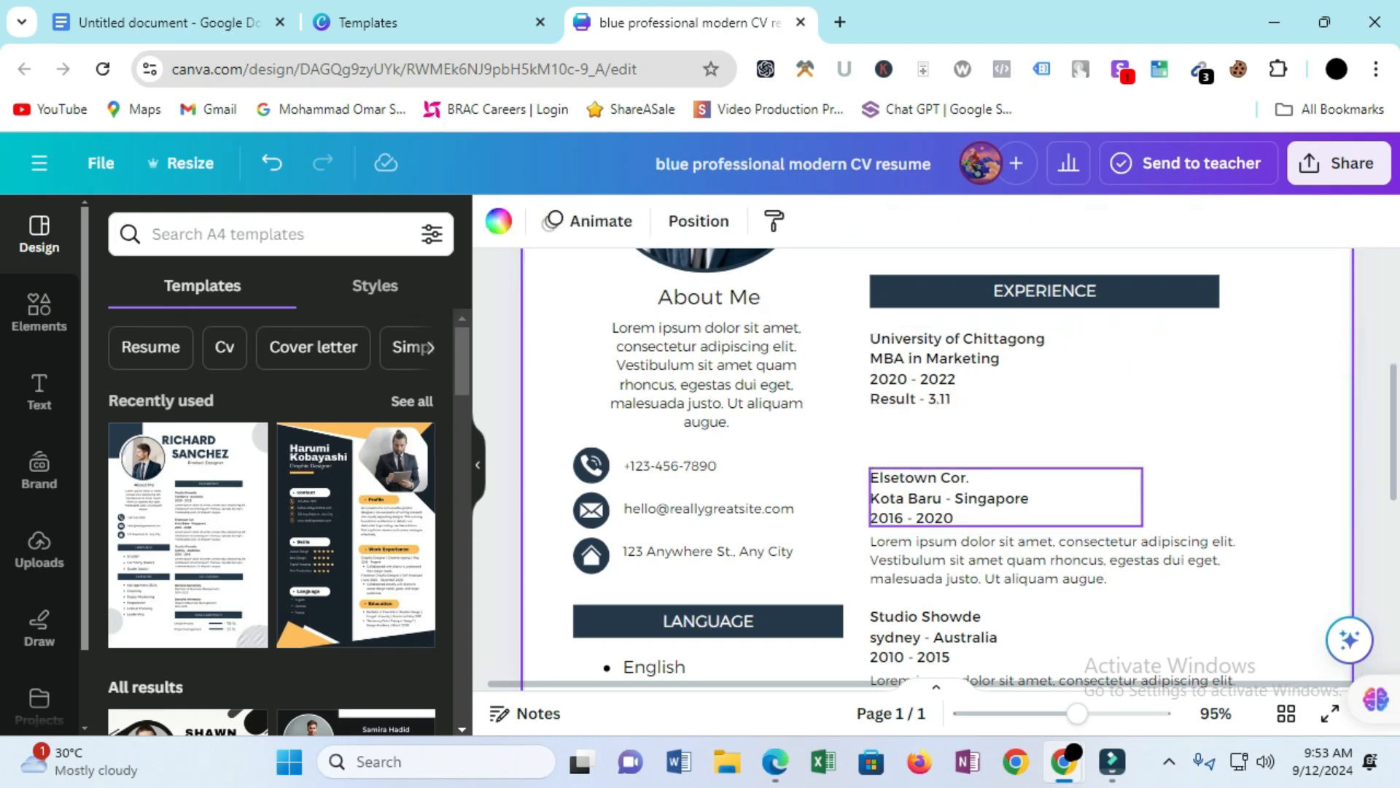
# - Delete the Elsetown Cor., Studio Showde and Lorem paragraph text boxes
pyautogui.click(1006, 369)
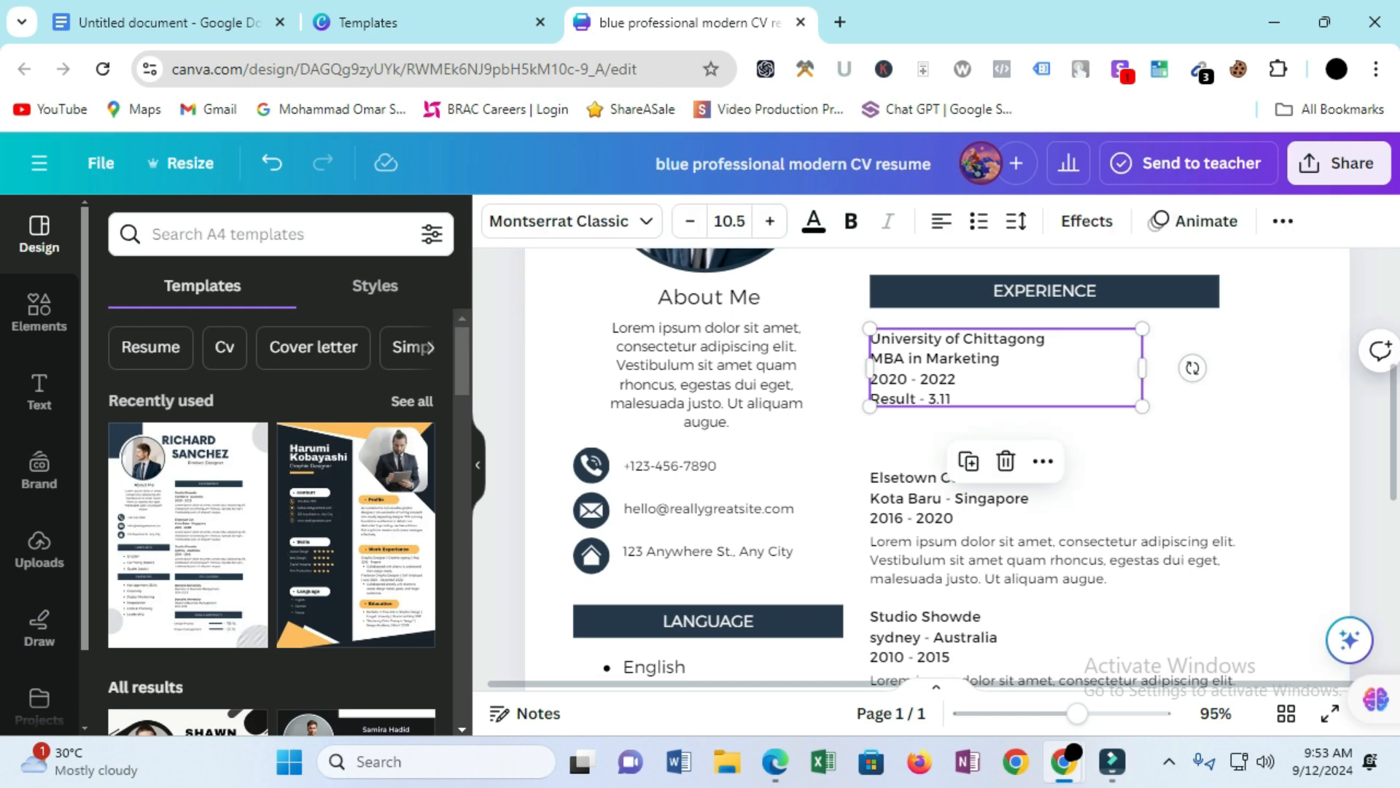
pyautogui.scroll(-1, 1006, 474)
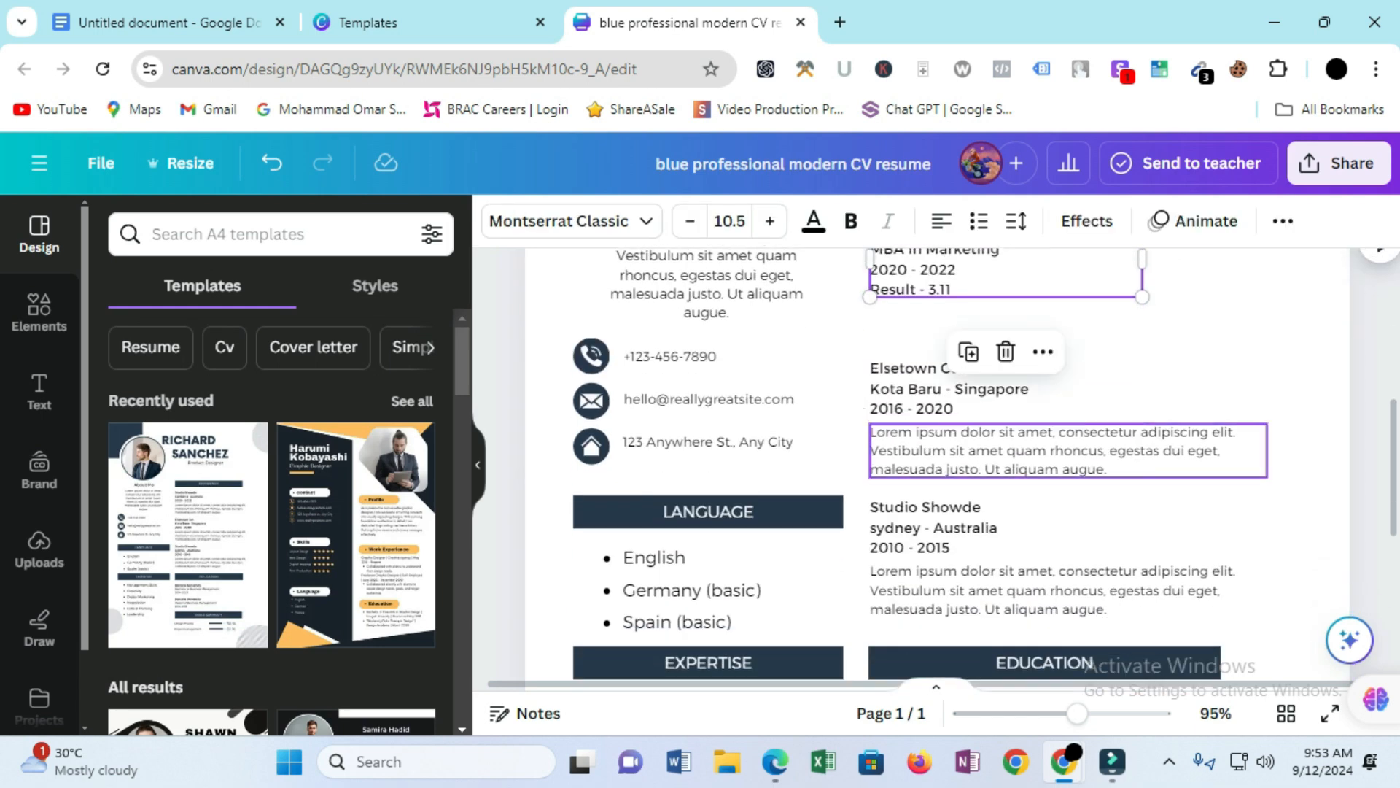
pyautogui.scroll(-1, 1006, 543)
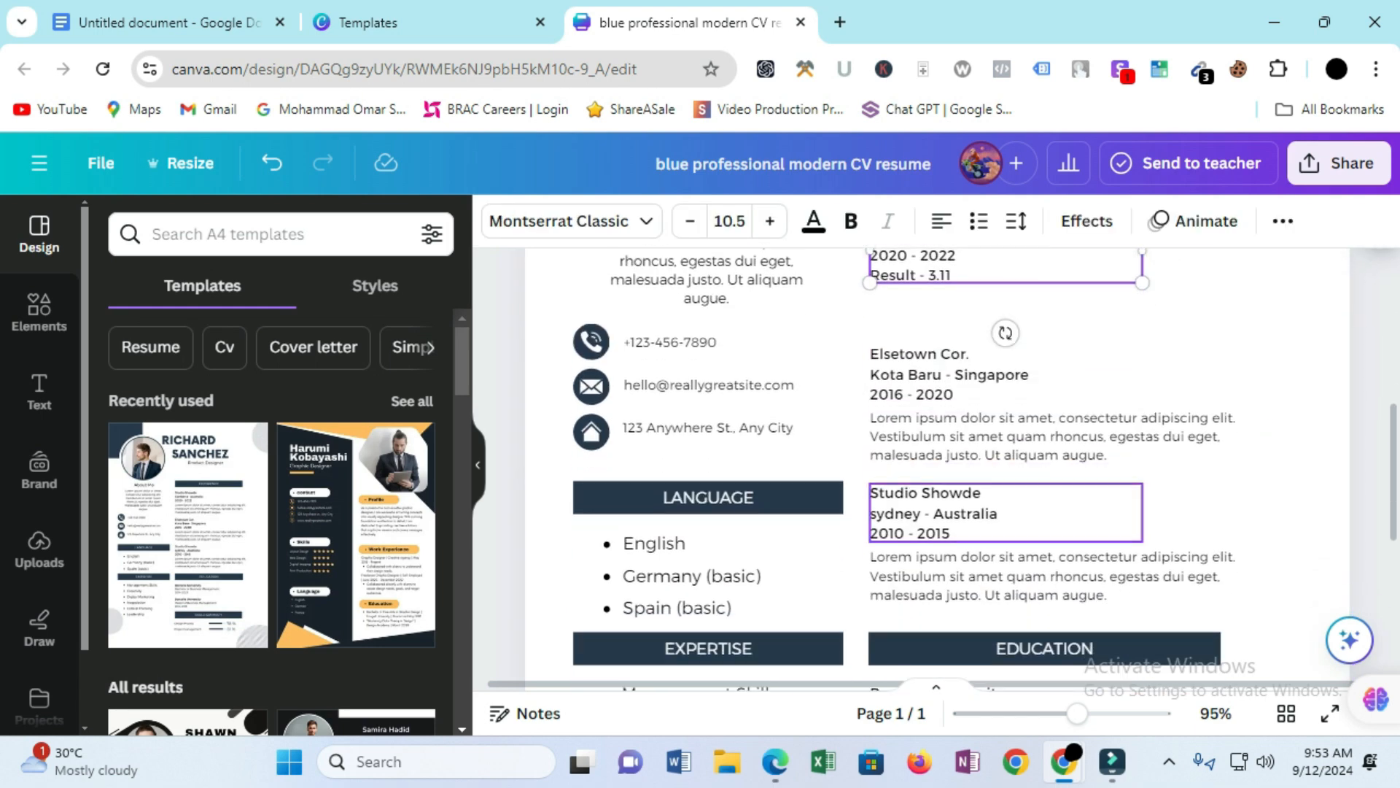
pyautogui.scroll(1, 1006, 467)
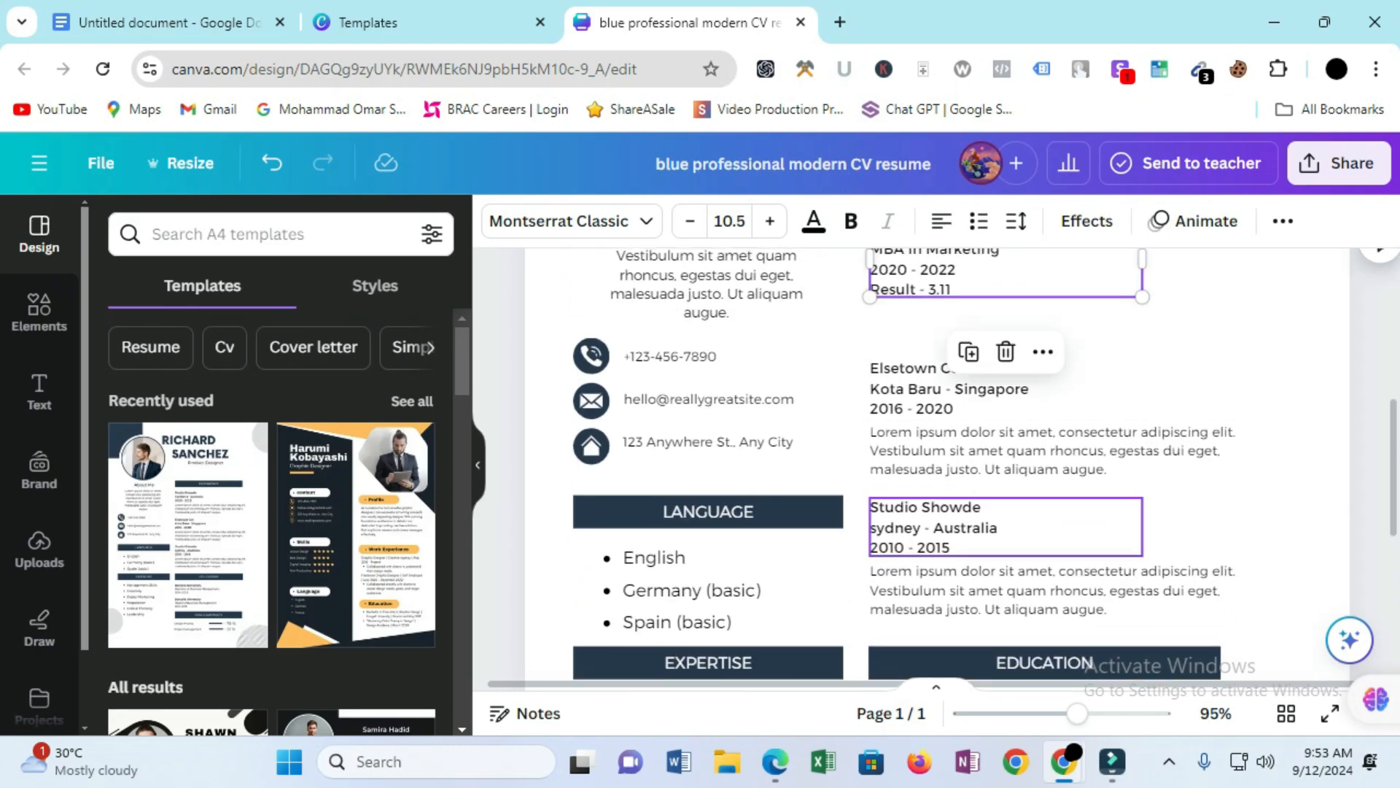
pyautogui.click(1050, 444)
pyautogui.press('Delete')
pyautogui.click(948, 388)
pyautogui.press('Delete')
pyautogui.click(933, 526)
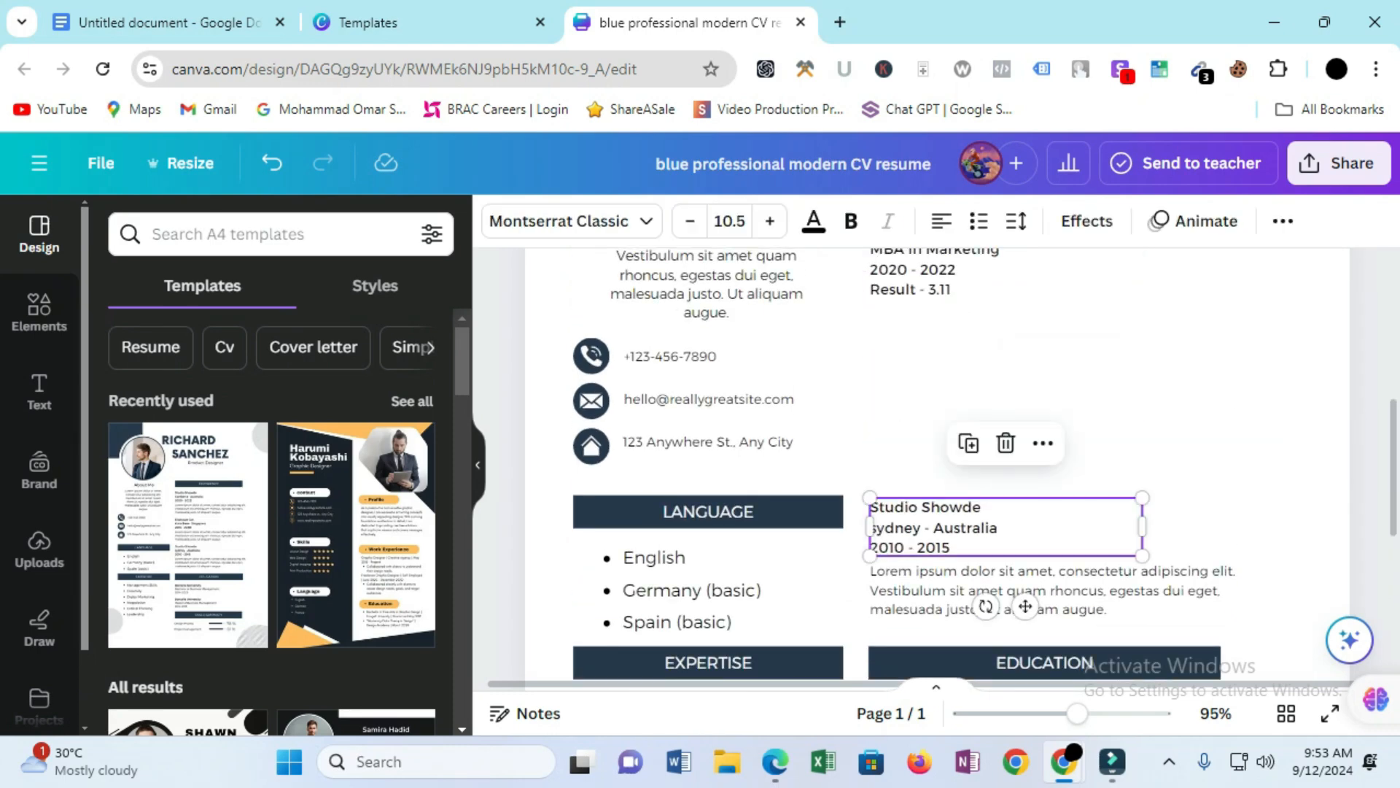
pyautogui.press('Delete')
pyautogui.click(1050, 589)
pyautogui.press('Delete')
pyautogui.scroll(2, 934, 467)
# - Duplicate the University of Chittagong entry three times and stack the copies below
pyautogui.click(1007, 478)
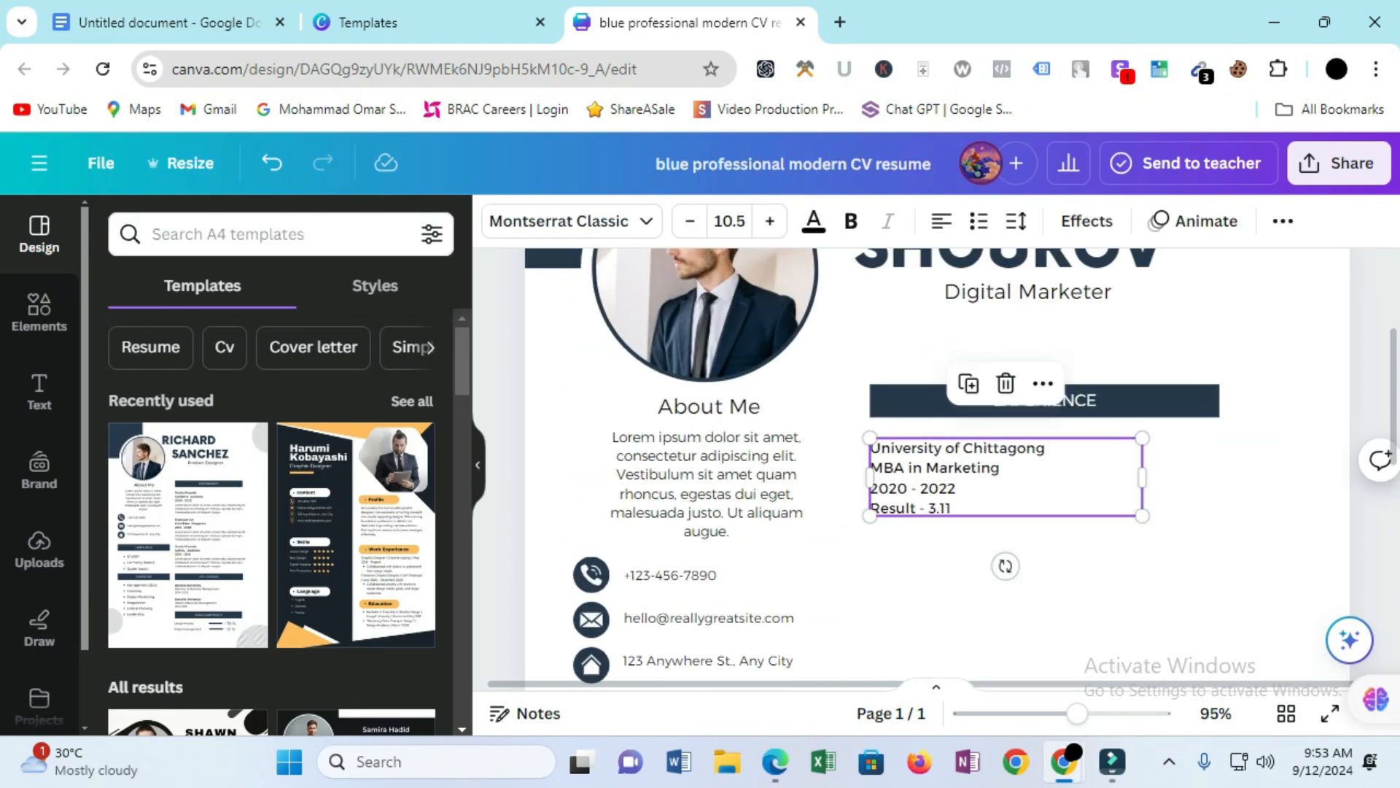
pyautogui.click(969, 383)
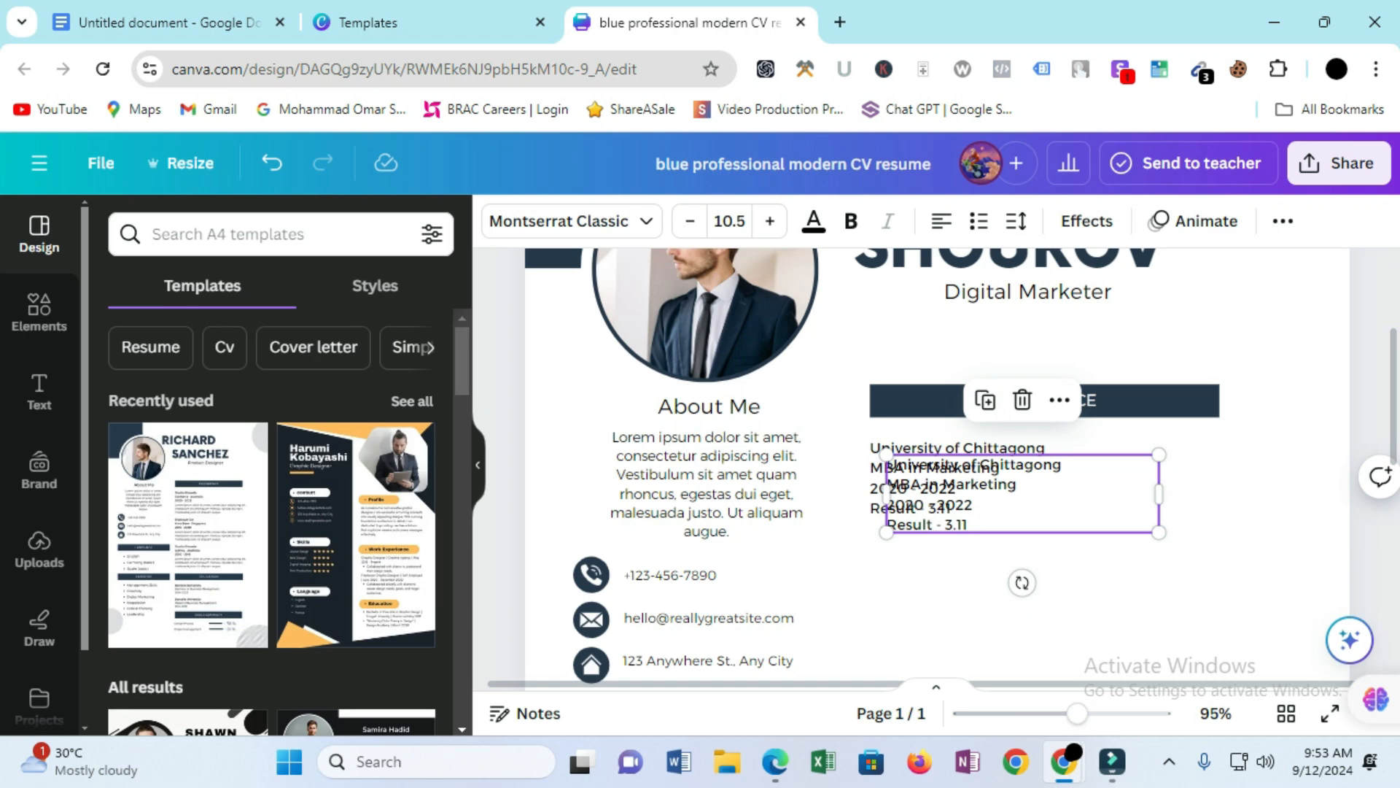
pyautogui.moveTo(948, 504); pyautogui.dragTo(935, 576)
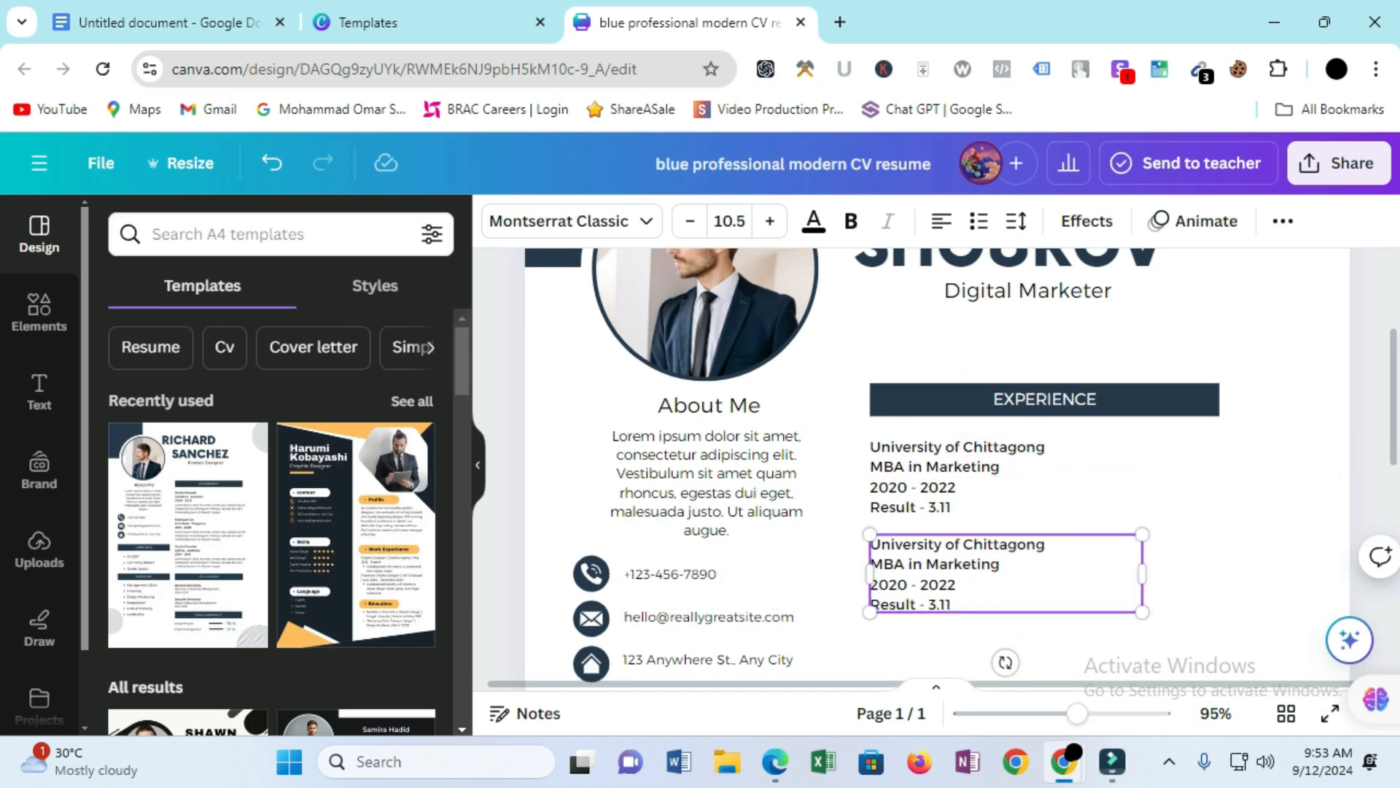
pyautogui.scroll(-2, 935, 576)
pyautogui.click(969, 449)
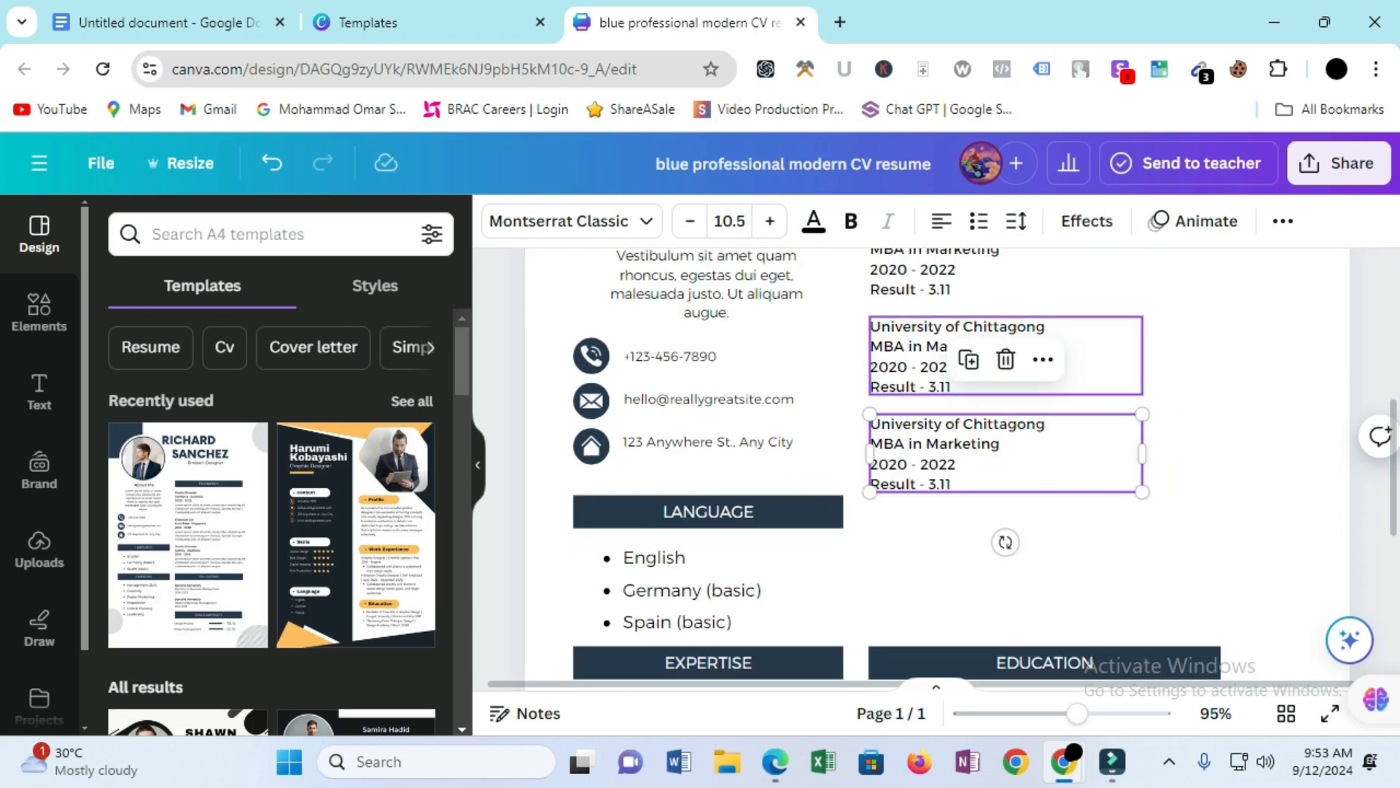
pyautogui.click(968, 359)
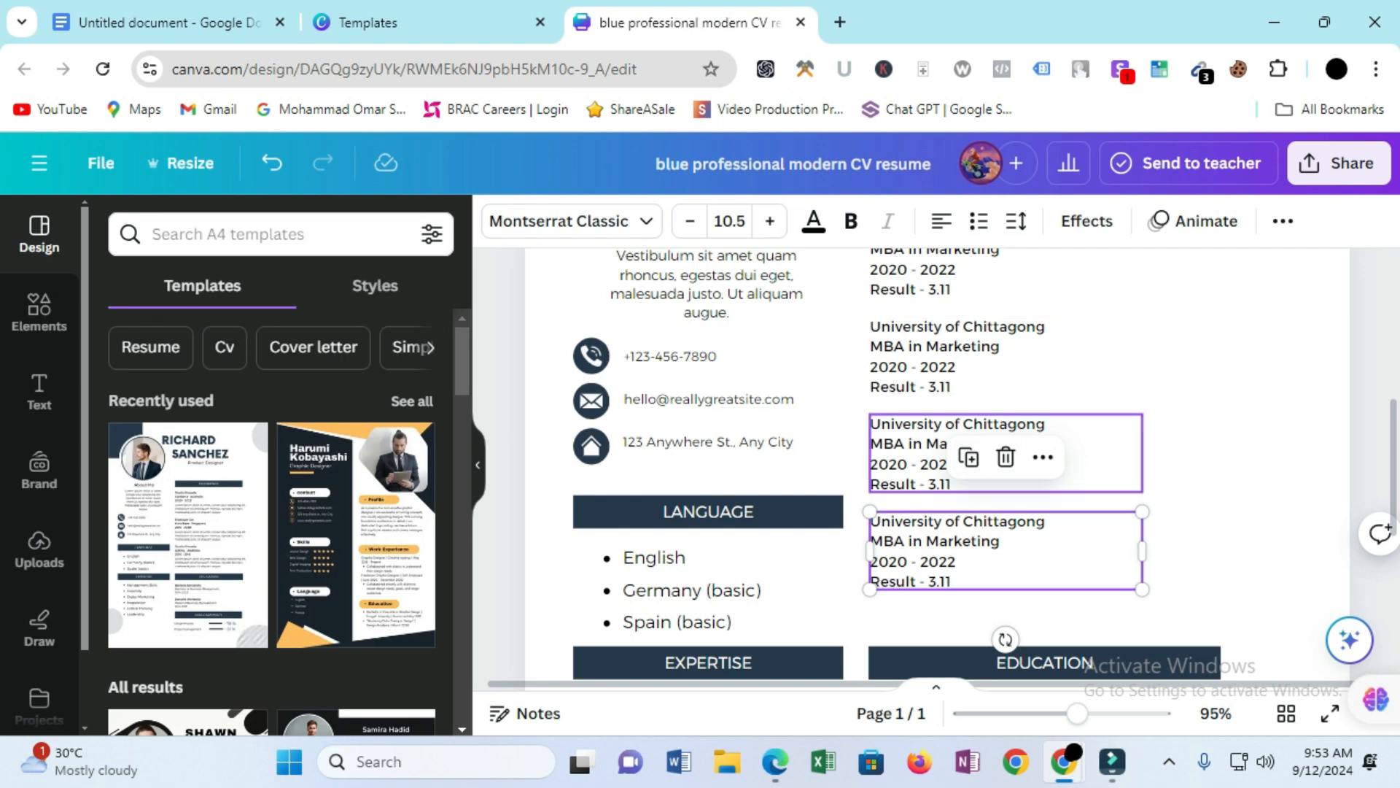
pyautogui.scroll(1, 969, 359)
pyautogui.click(962, 460)
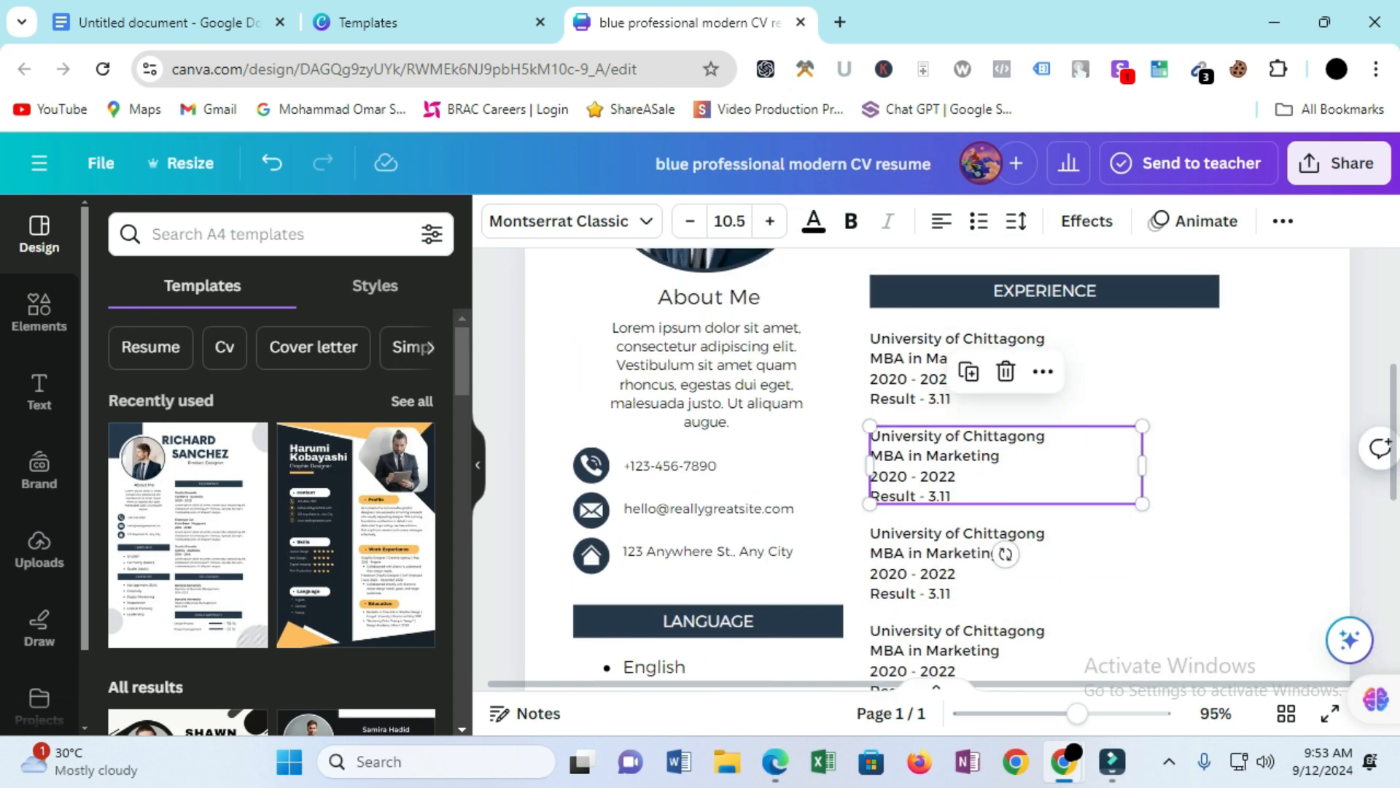
# - Change the second entry to 'BBA in Marketing' with dates '2015 - 2020'
pyautogui.click(906, 457)
pyautogui.click(907, 457)
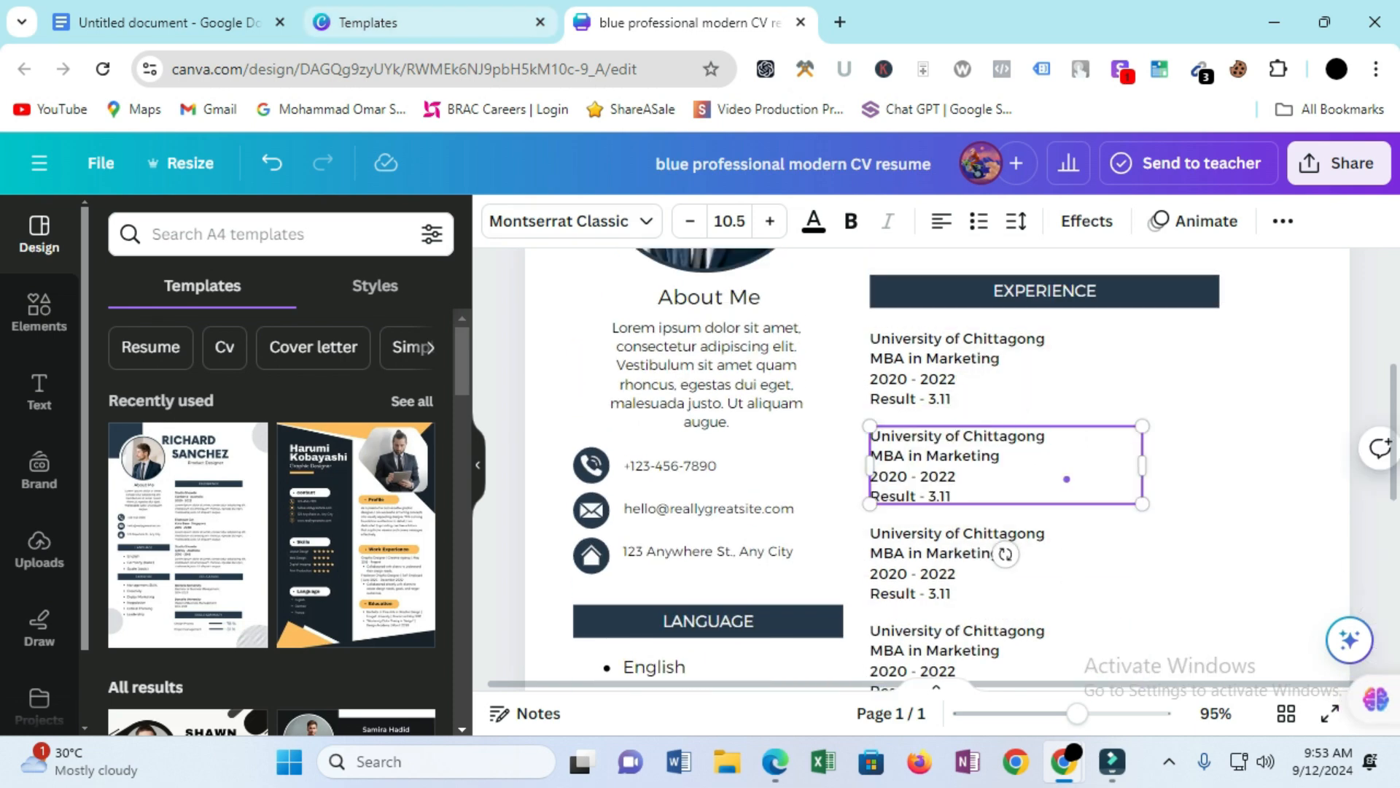
pyautogui.press('BackSpace')
pyautogui.press('BackSpace')
pyautogui.press('BackSpace')
pyautogui.write('BBA')
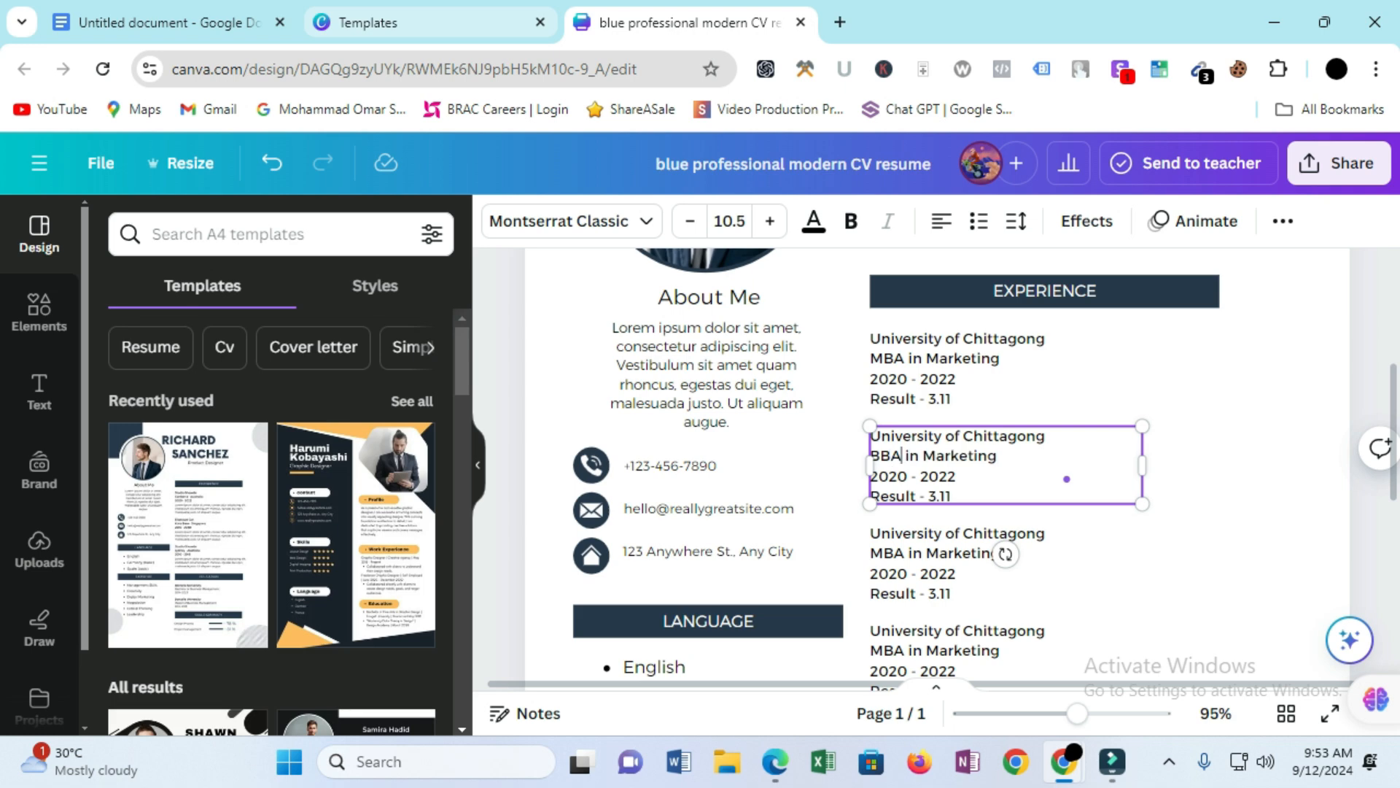
pyautogui.click(908, 475)
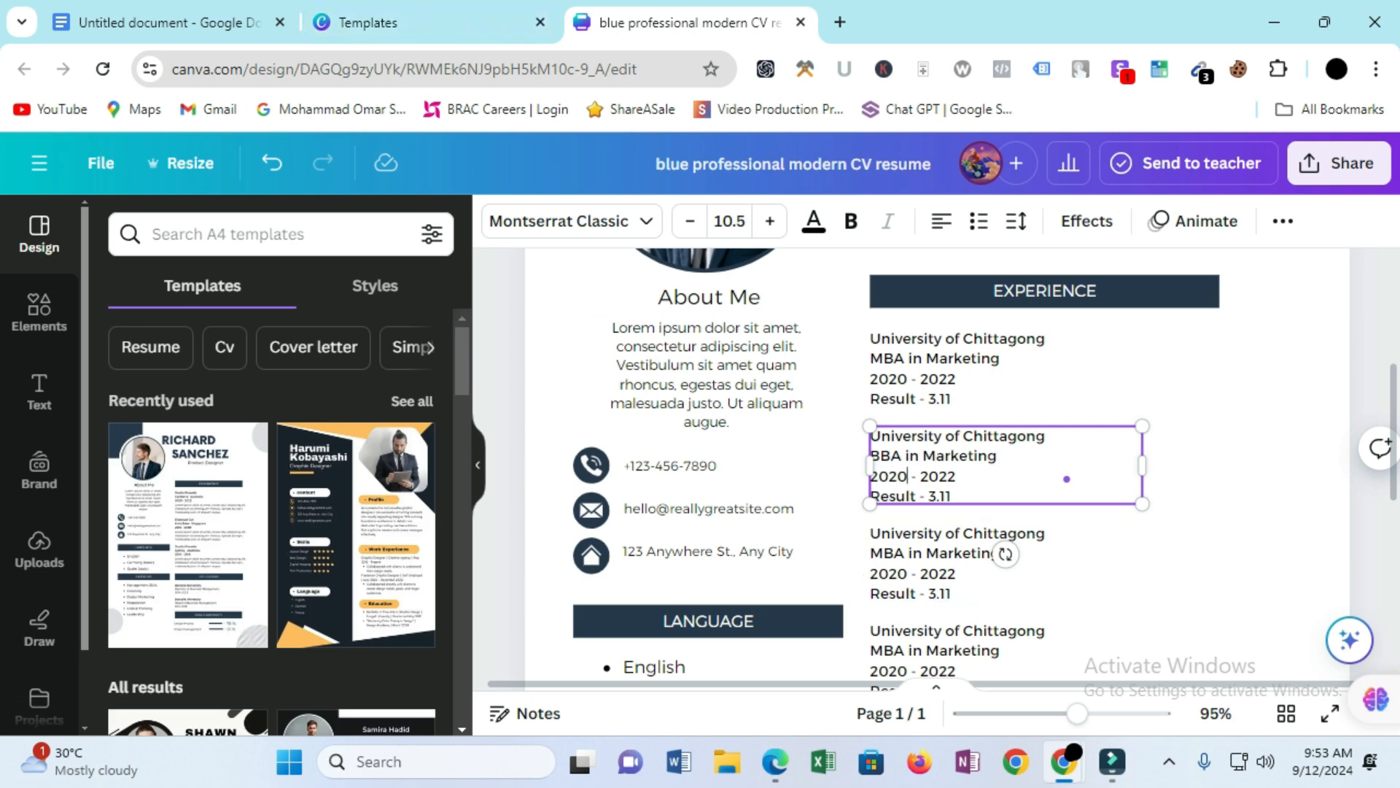
pyautogui.press('BackSpace')
pyautogui.press('BackSpace')
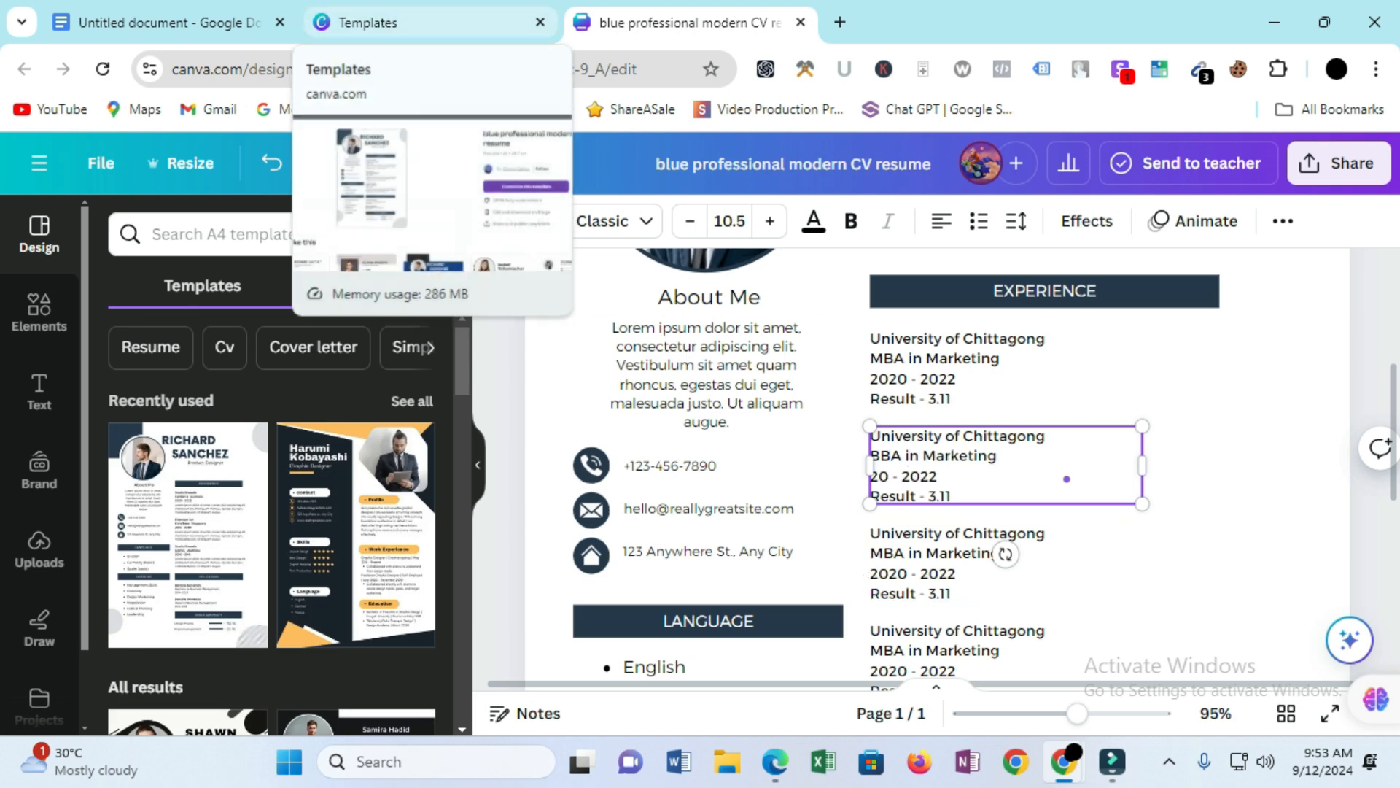
pyautogui.write('15')
pyautogui.click(954, 476)
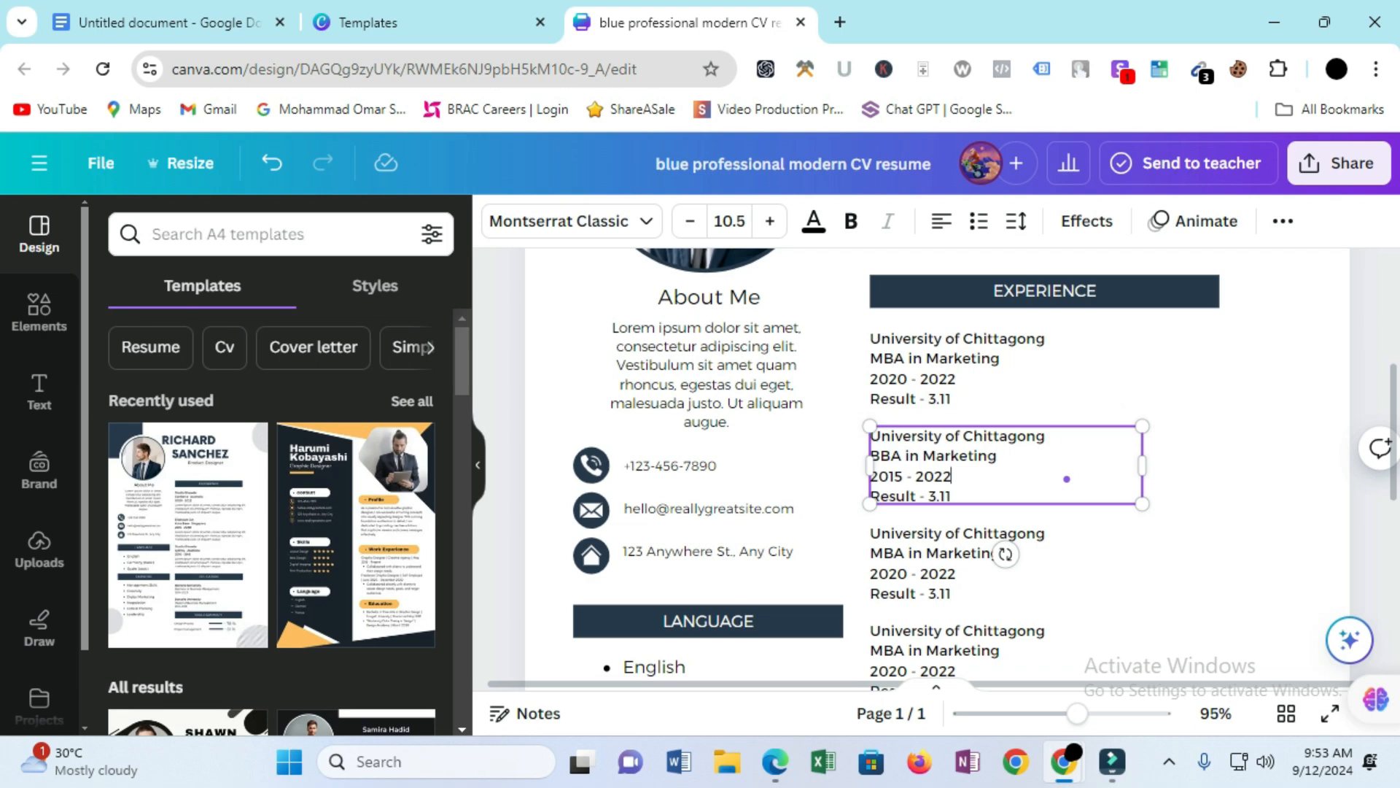
pyautogui.write('0')
pyautogui.click(951, 496)
# - Change the BBA entry's result from 3.11 to 3.03
pyautogui.press('BackSpace')
pyautogui.press('BackSpace')
pyautogui.write('.036')
pyautogui.press('BackSpace')
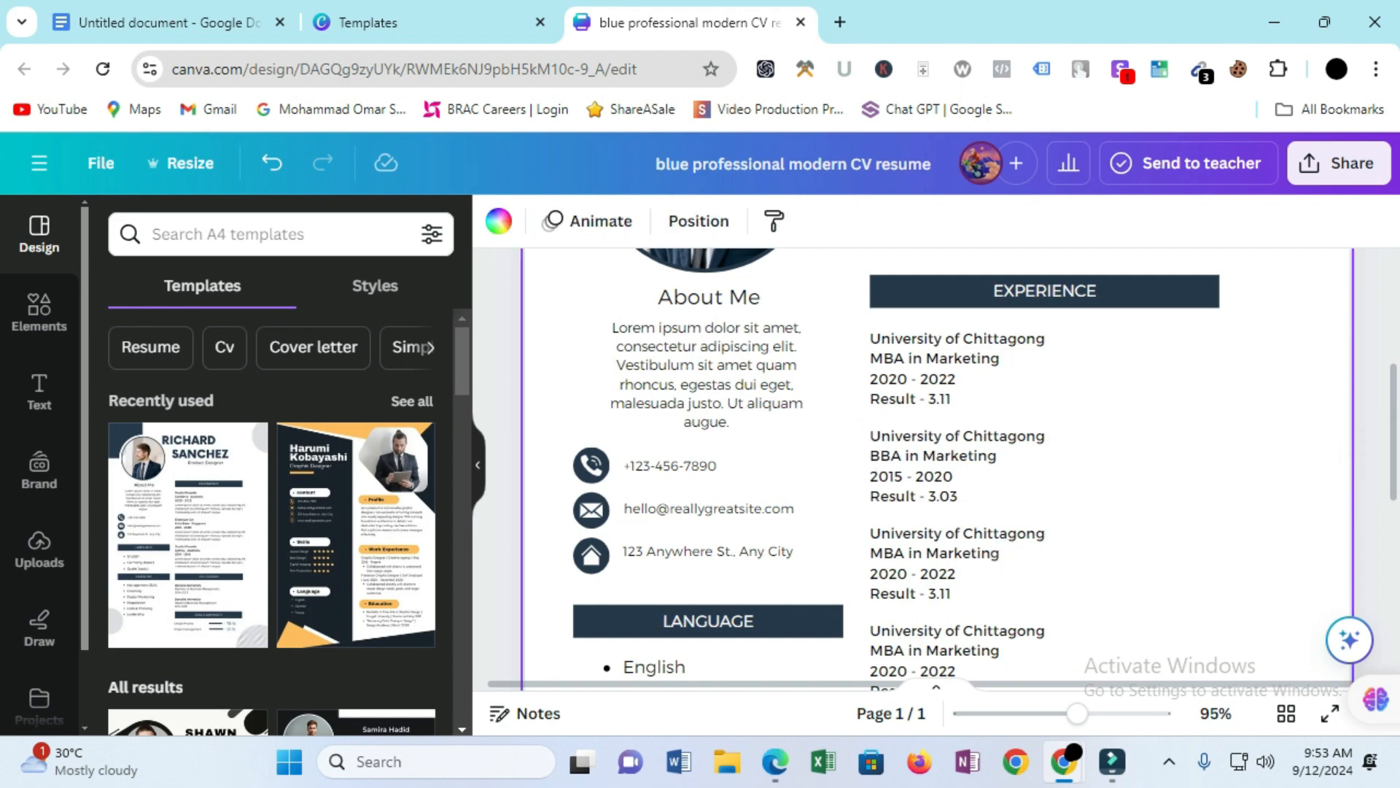
# - Select the third University entry's text box for editing
pyautogui.click(956, 563)
pyautogui.scroll(-2, 933, 466)
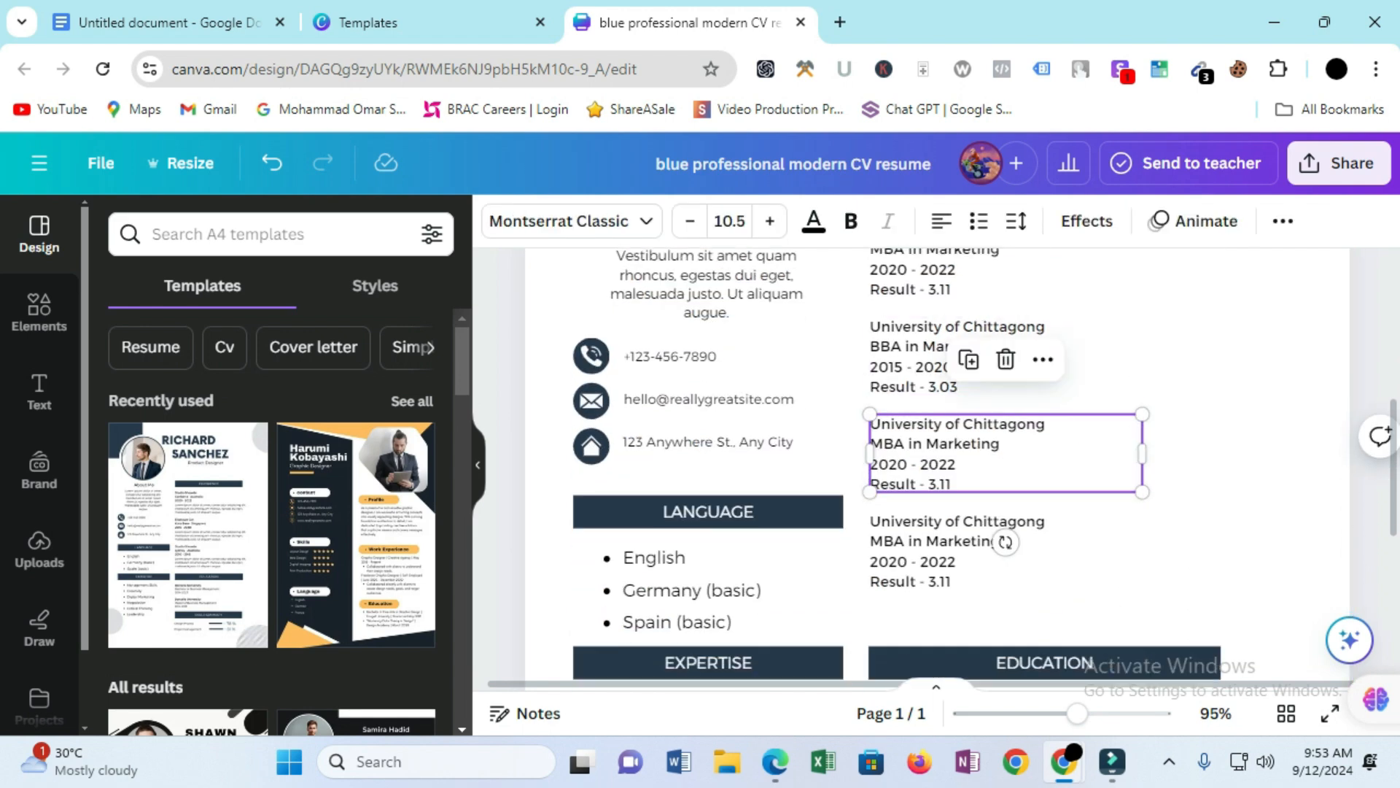
pyautogui.click(1067, 466)
pyautogui.click(1067, 467)
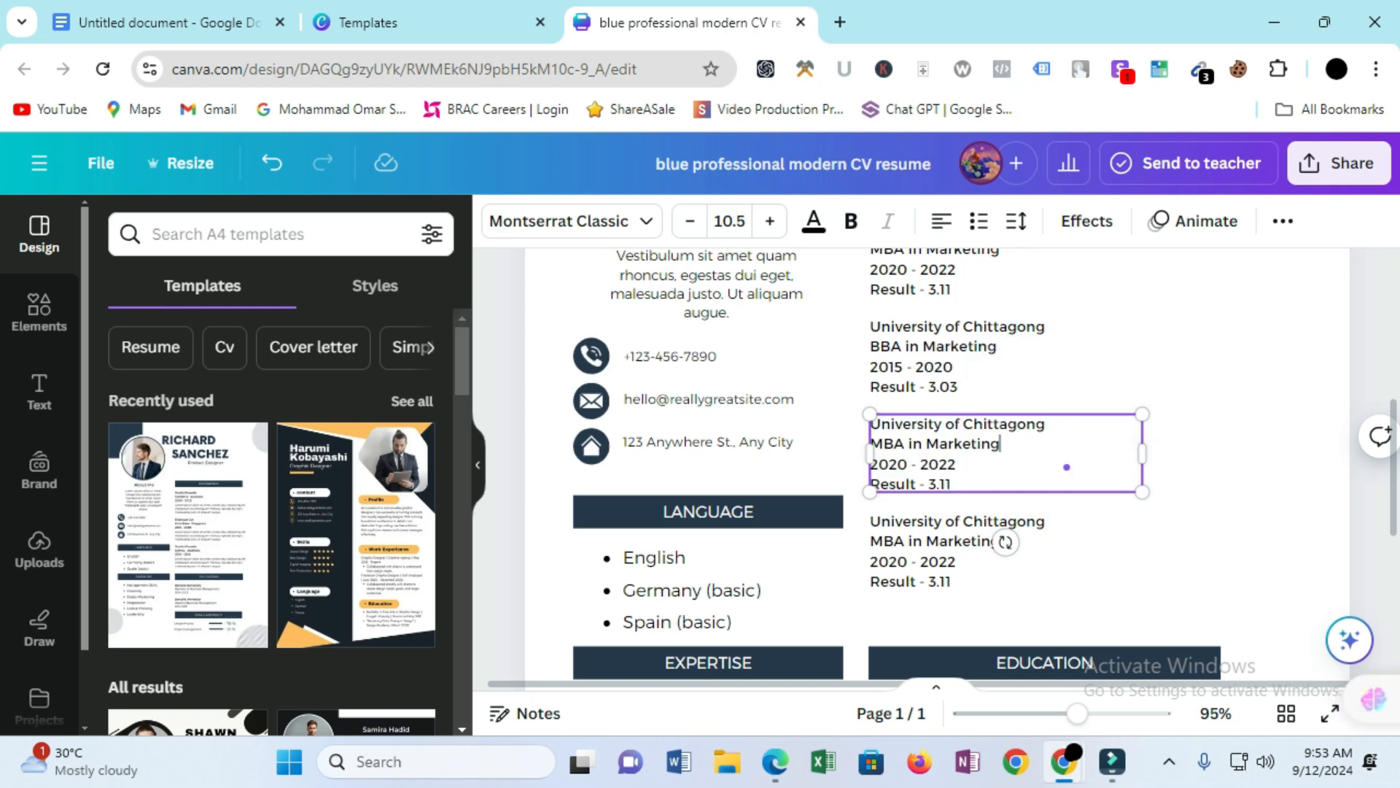
pyautogui.hotkey('ctrl', 'shift', 'Home')
pyautogui.press('Escape')
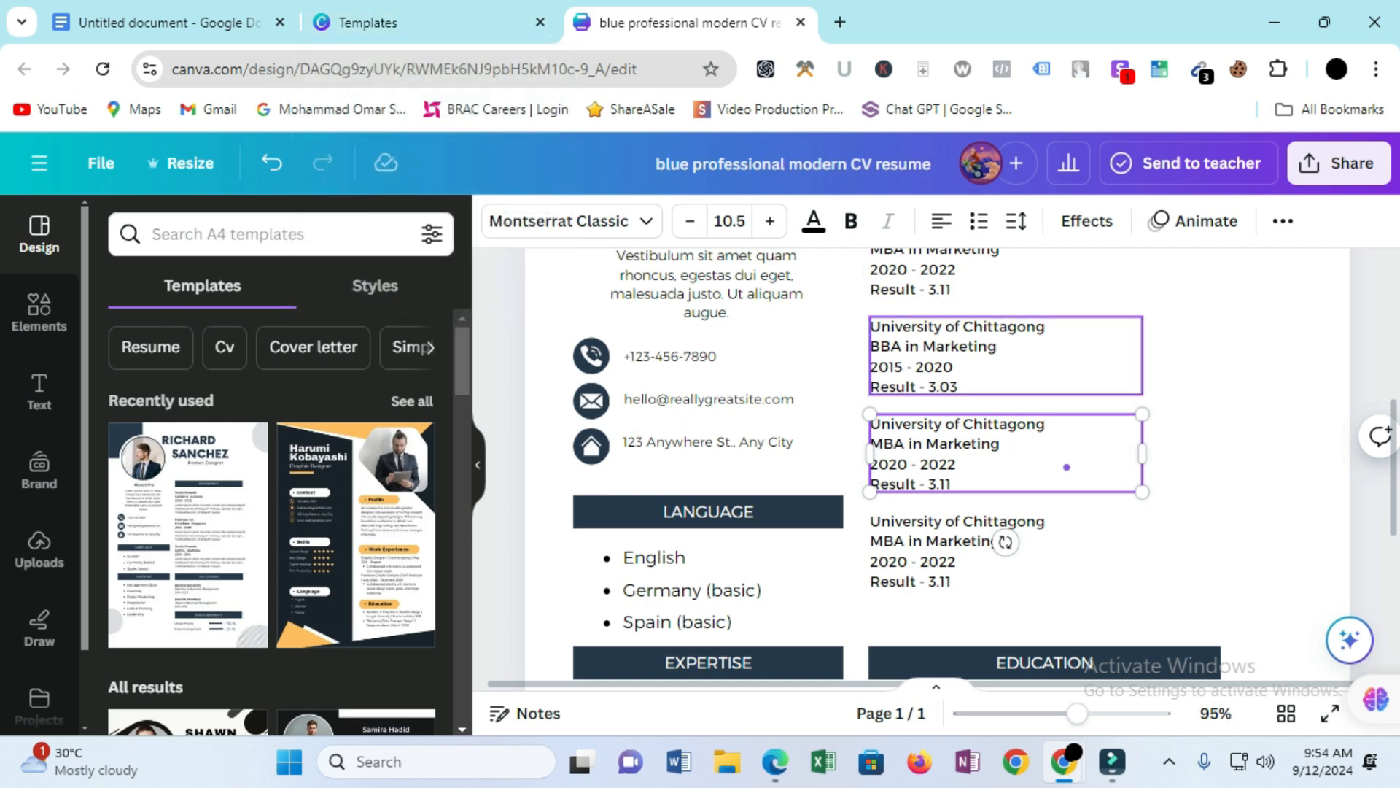
# - Rename the third entry's institution to 'K.P.M College' and its course line to 'HSC'
pyautogui.hotkey('shift', 'Home')
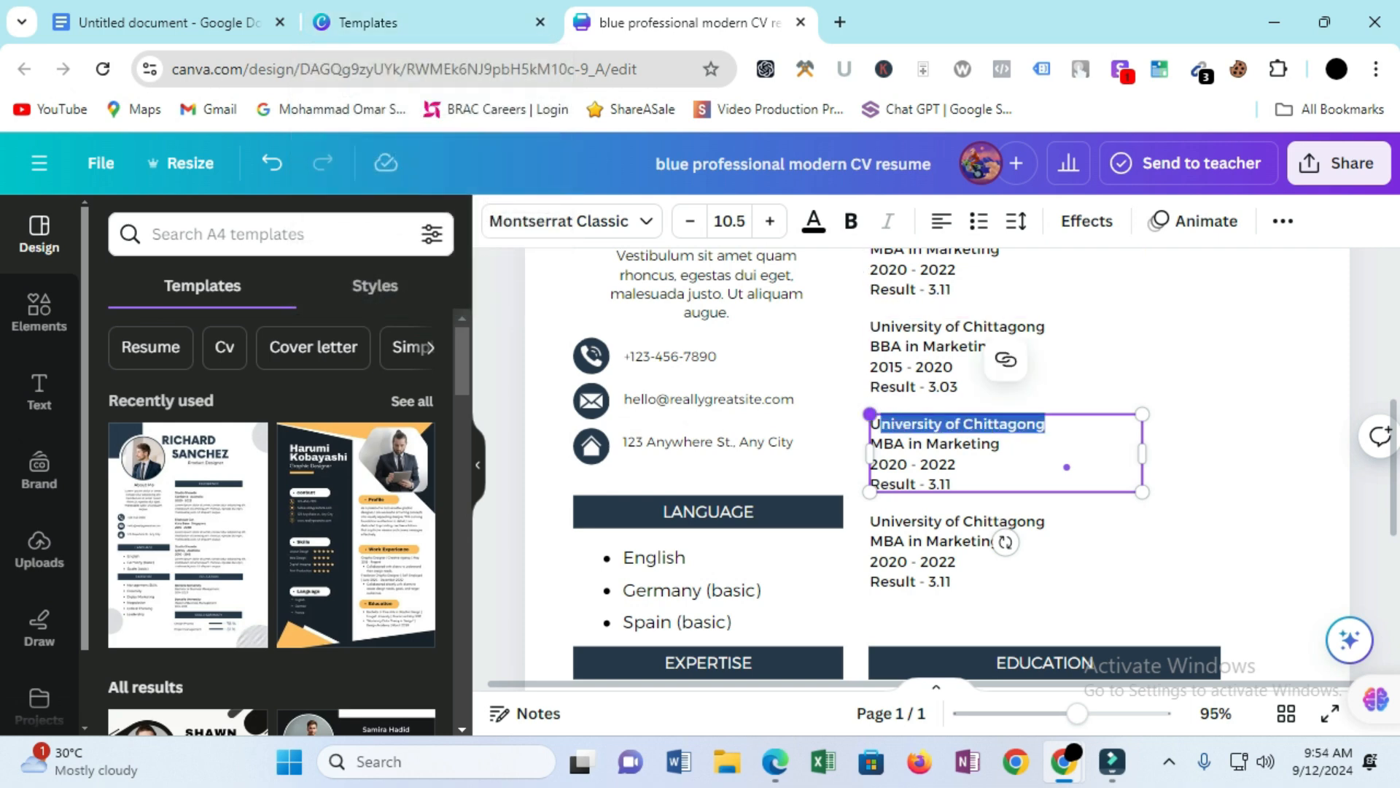
pyautogui.write('U')
pyautogui.press('BackSpace')
pyautogui.write('K')
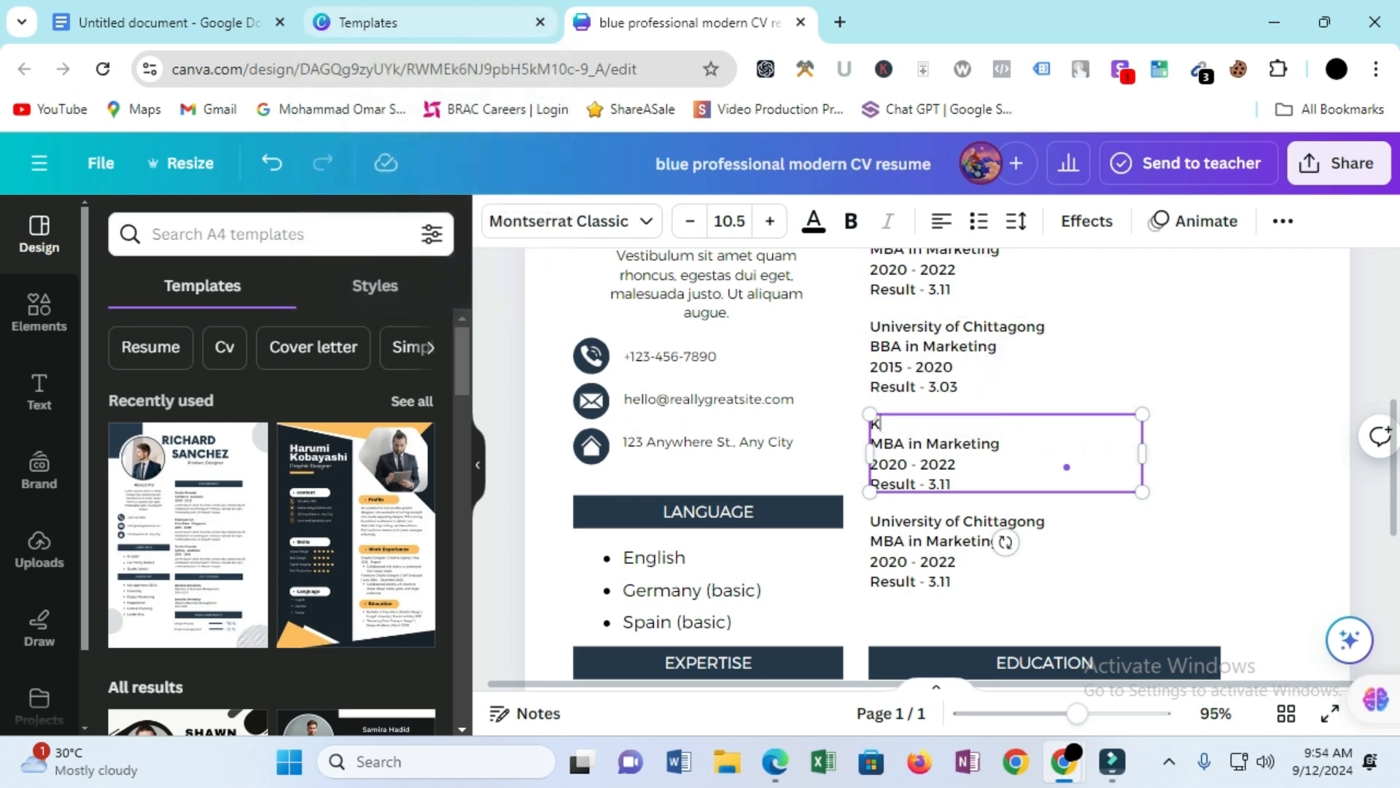
pyautogui.write('.P.')
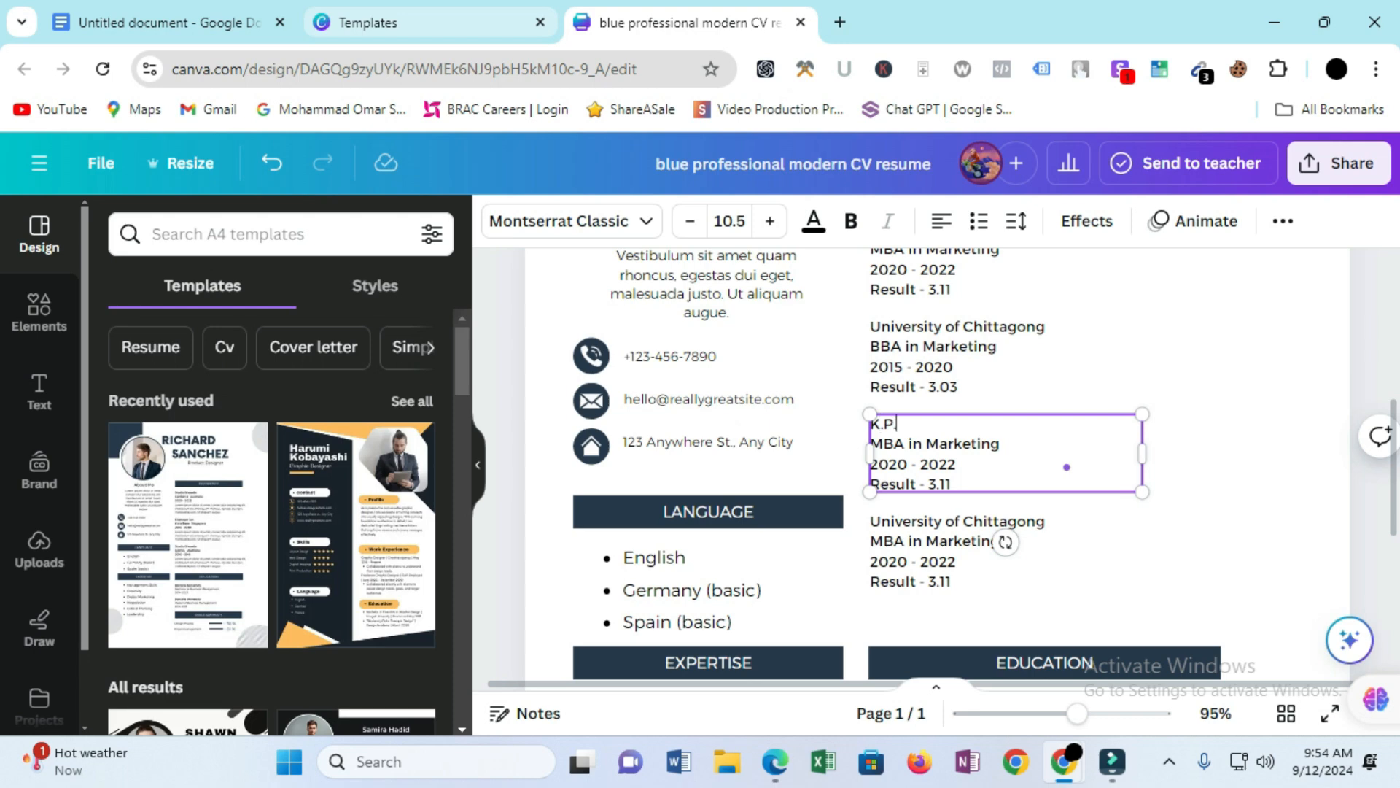
pyautogui.write('M College')
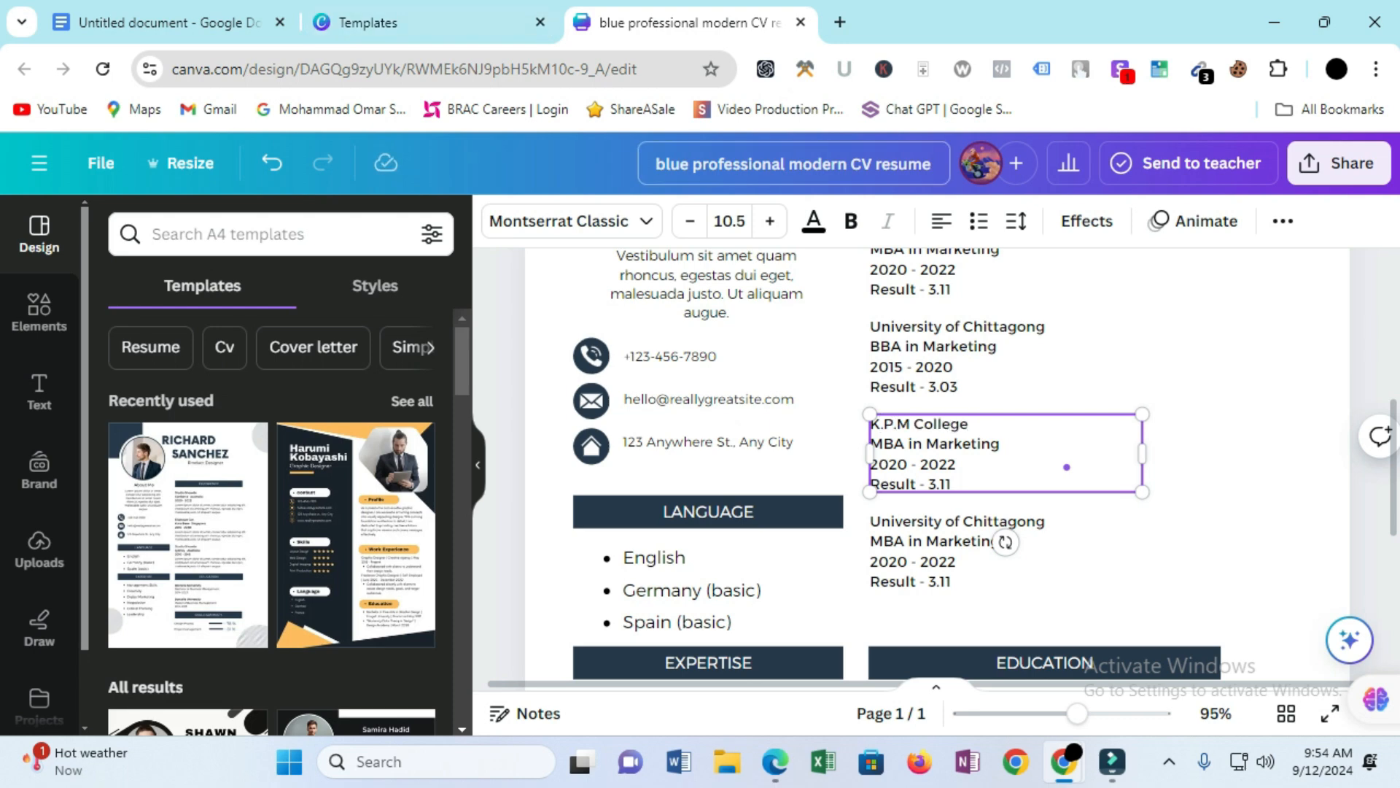
pyautogui.moveTo(1001, 443); pyautogui.dragTo(849, 443)
pyautogui.press('BackSpace')
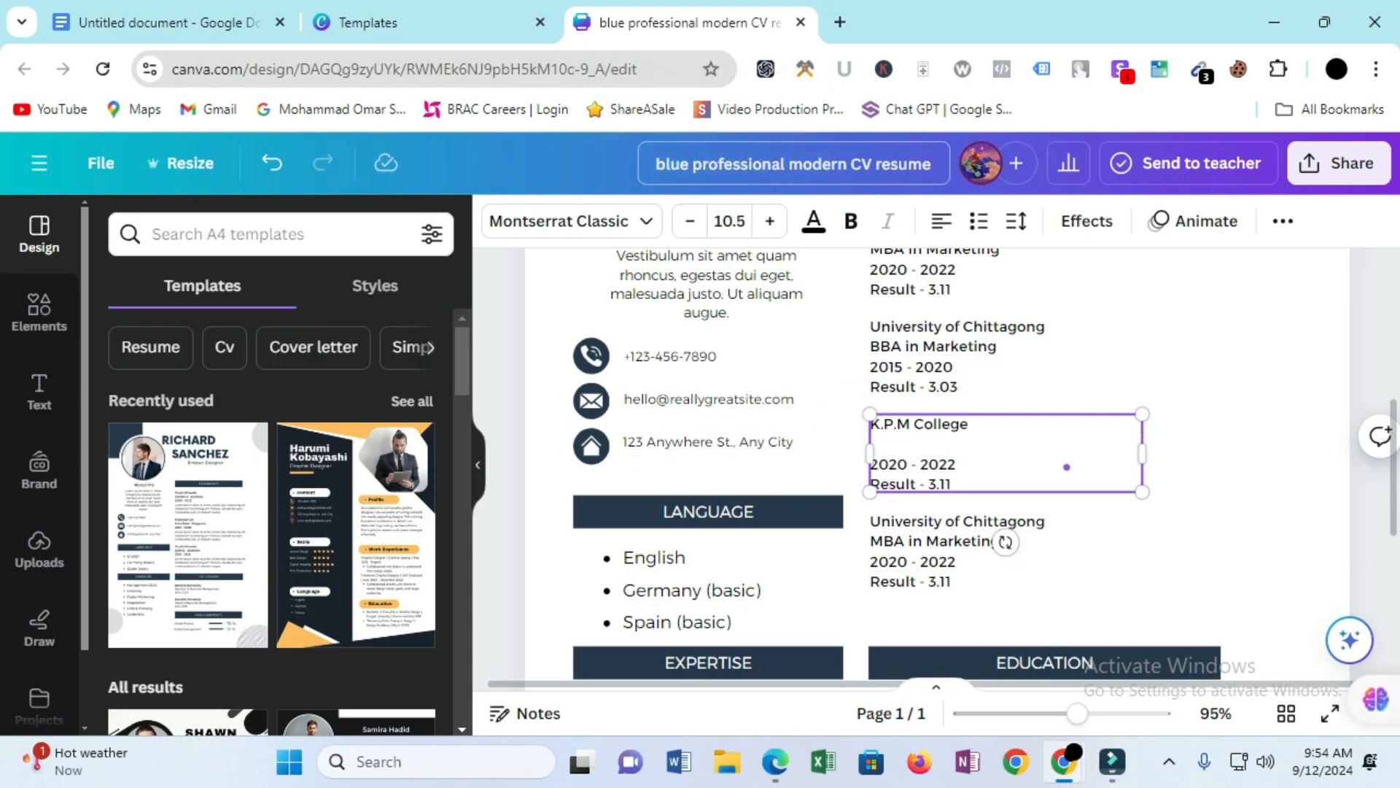
pyautogui.write('Col')
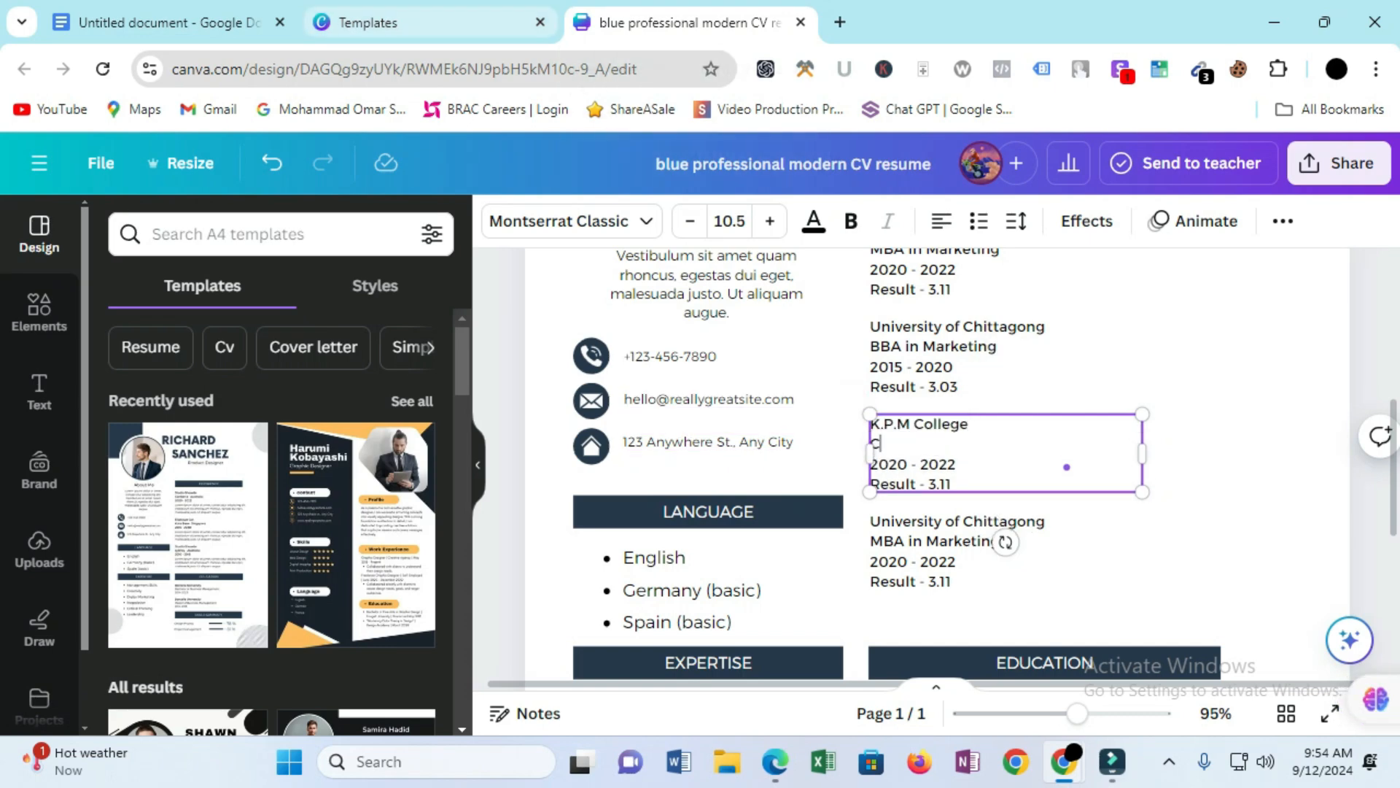
pyautogui.write('leges')
pyautogui.press('BackSpace')
pyautogui.press('BackSpace')
pyautogui.press('BackSpace')
pyautogui.press('BackSpace')
pyautogui.press('BackSpace')
pyautogui.write('HSC')
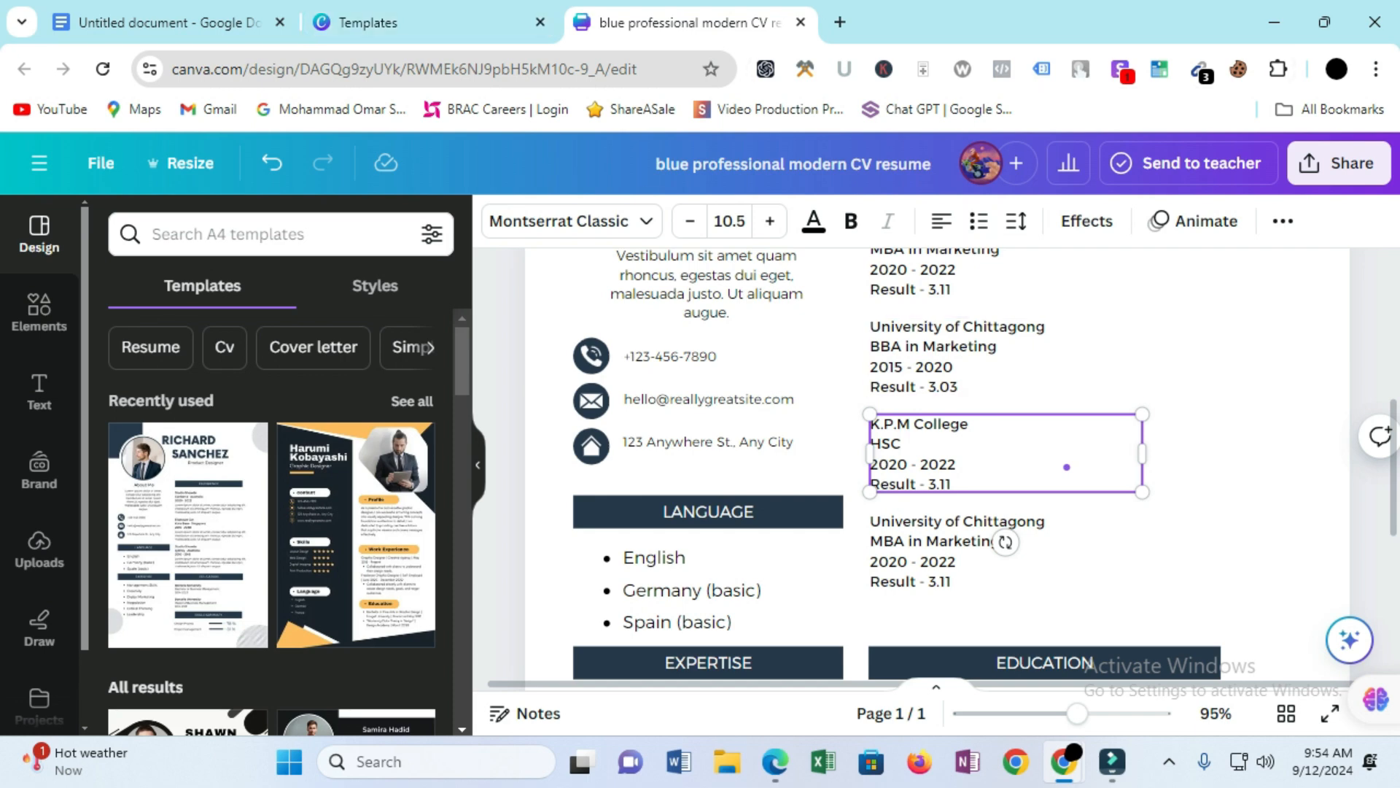
# - Set the third entry's year to 2014 and its result to 4.30
pyautogui.press('BackSpace')
pyautogui.press('BackSpace')
pyautogui.moveTo(888, 464); pyautogui.dragTo(959, 463)
pyautogui.press('BackSpace')
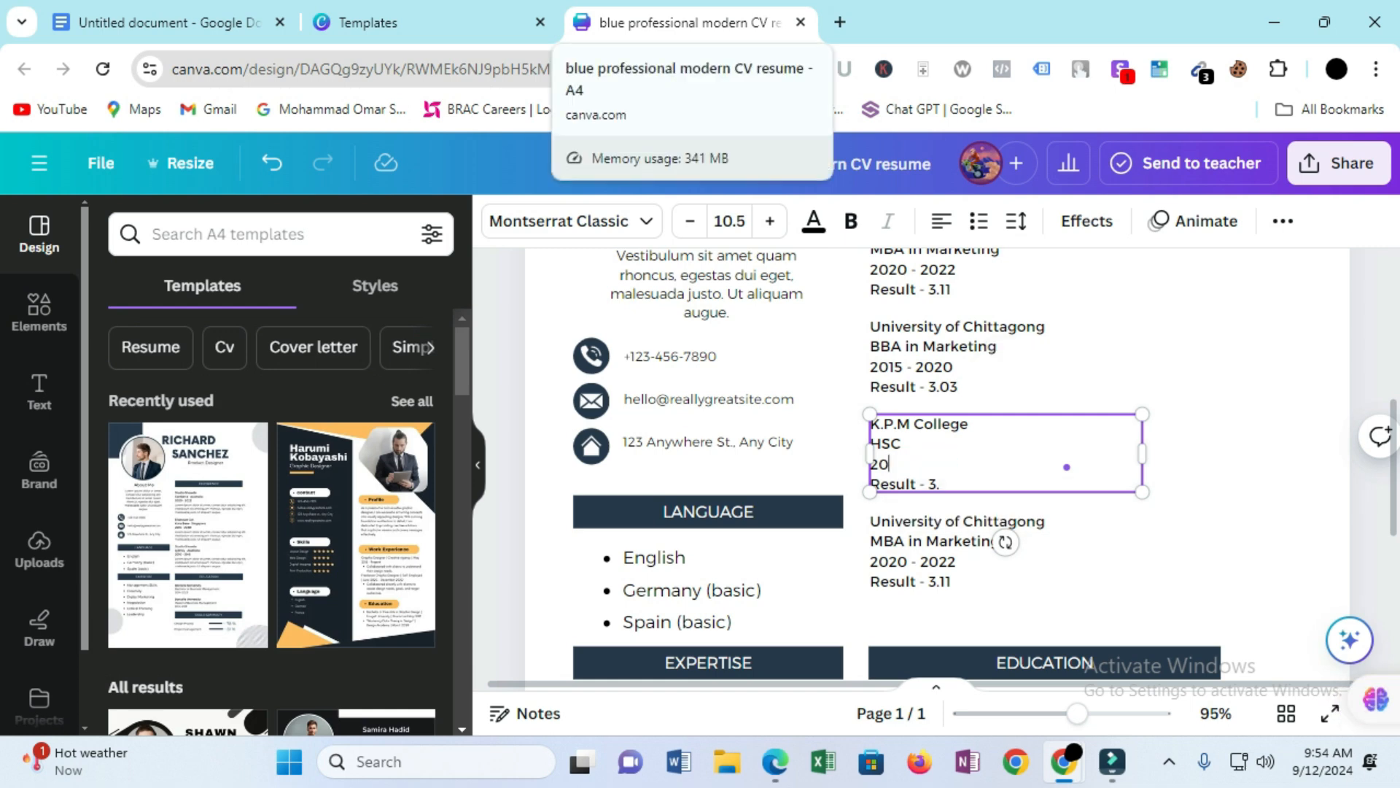
pyautogui.press('BackSpace')
pyautogui.press('BackSpace')
pyautogui.press('BackSpace')
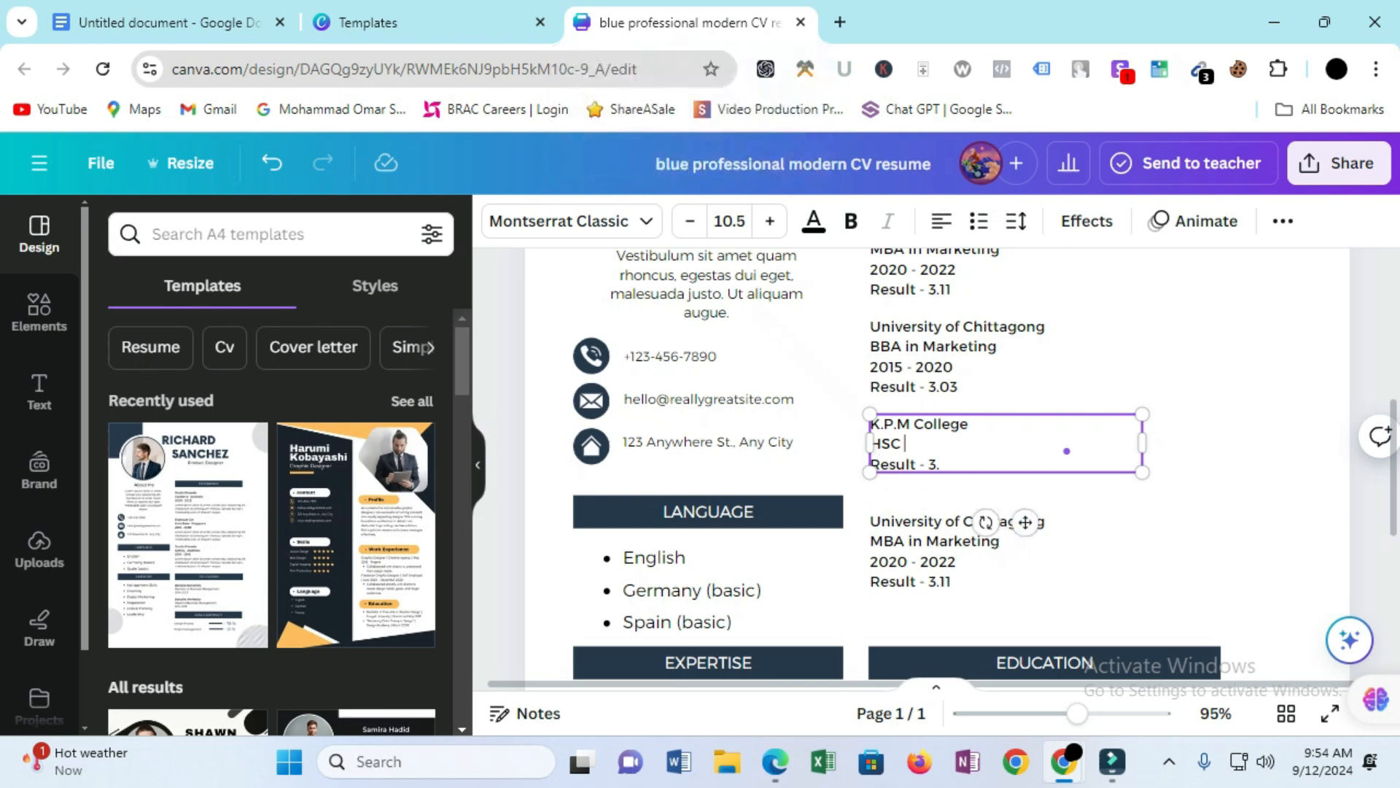
pyautogui.write('2014')
pyautogui.press('BackSpace')
pyautogui.press('BackSpace')
pyautogui.write('4.30')
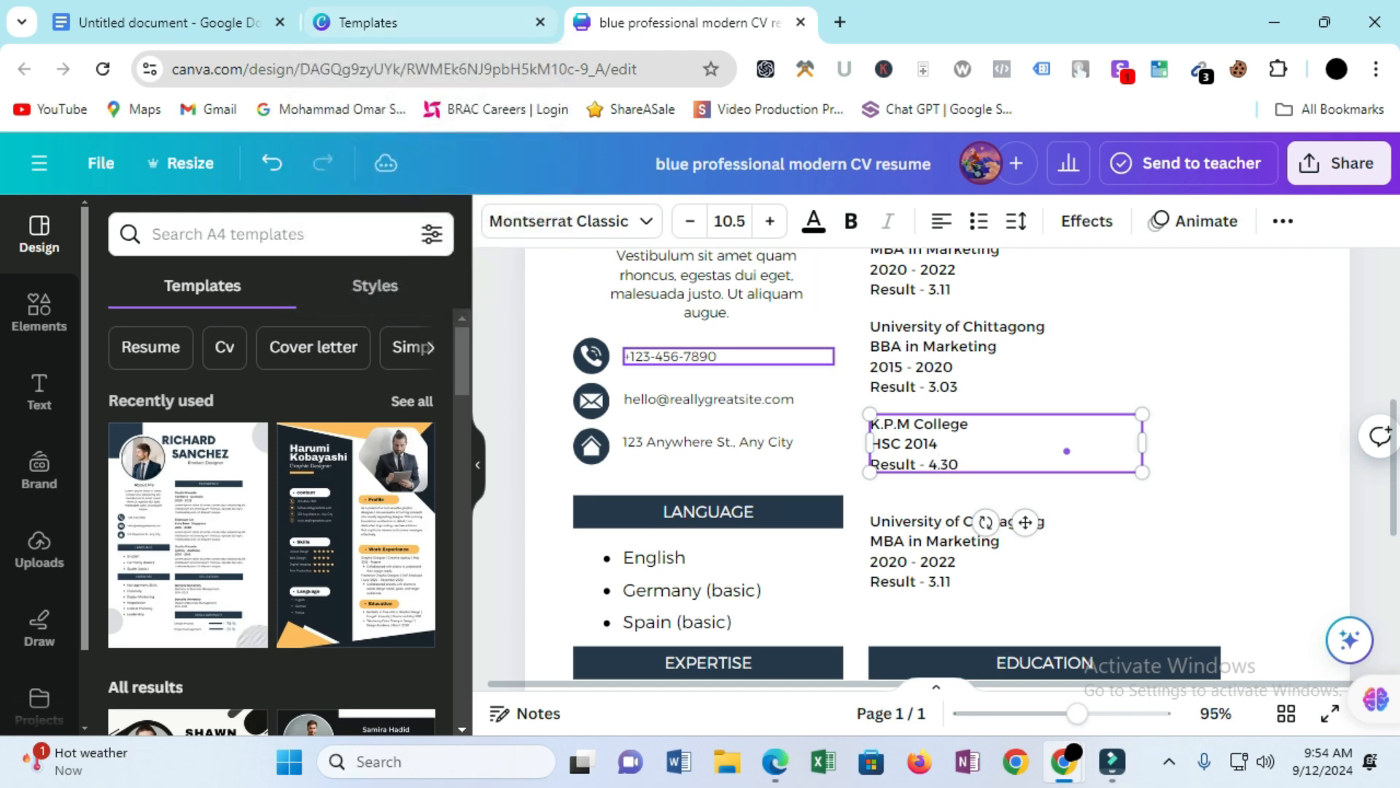
# - Delete the leftover duplicate MBA entry, then restore it with undo
pyautogui.click(963, 551)
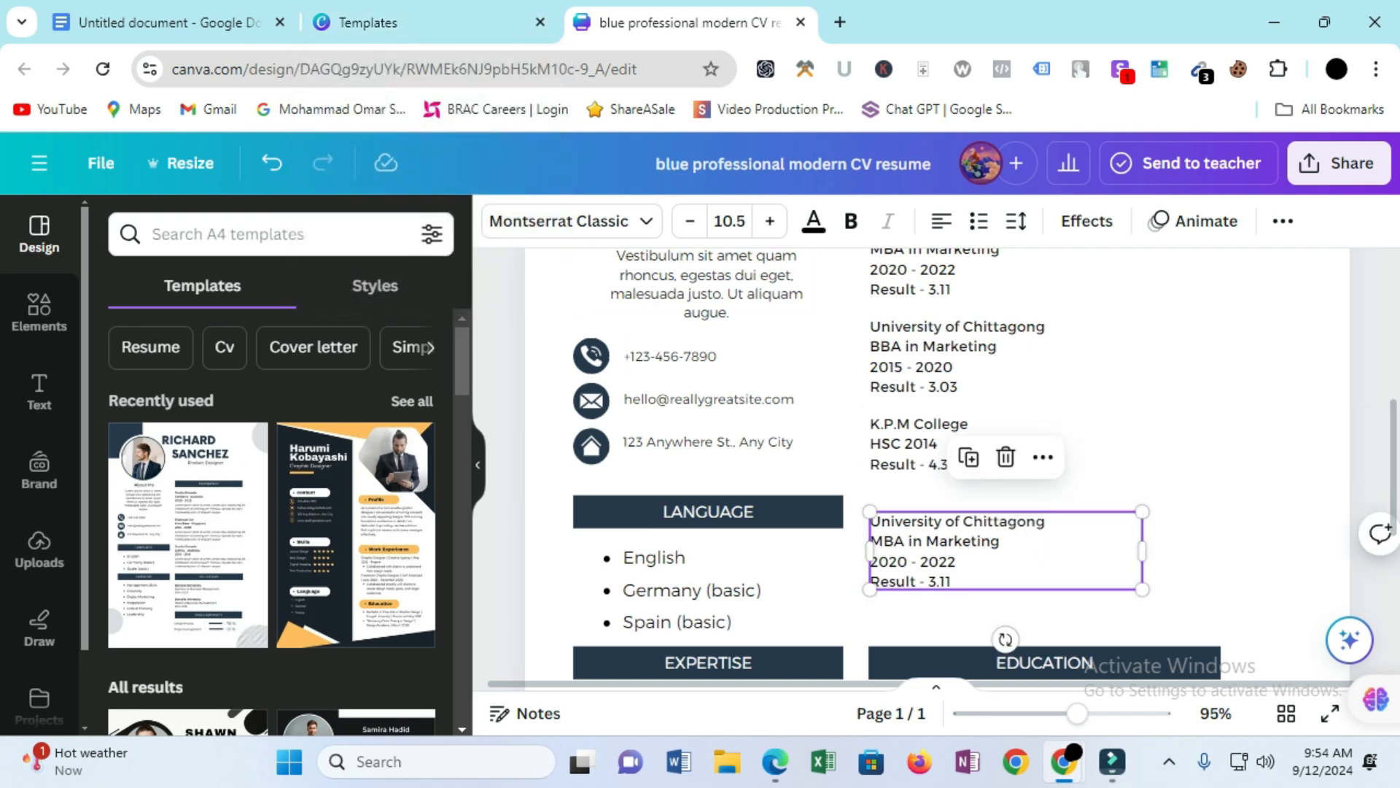
pyautogui.press('Delete')
pyautogui.hotkey('ctrl', 'z')
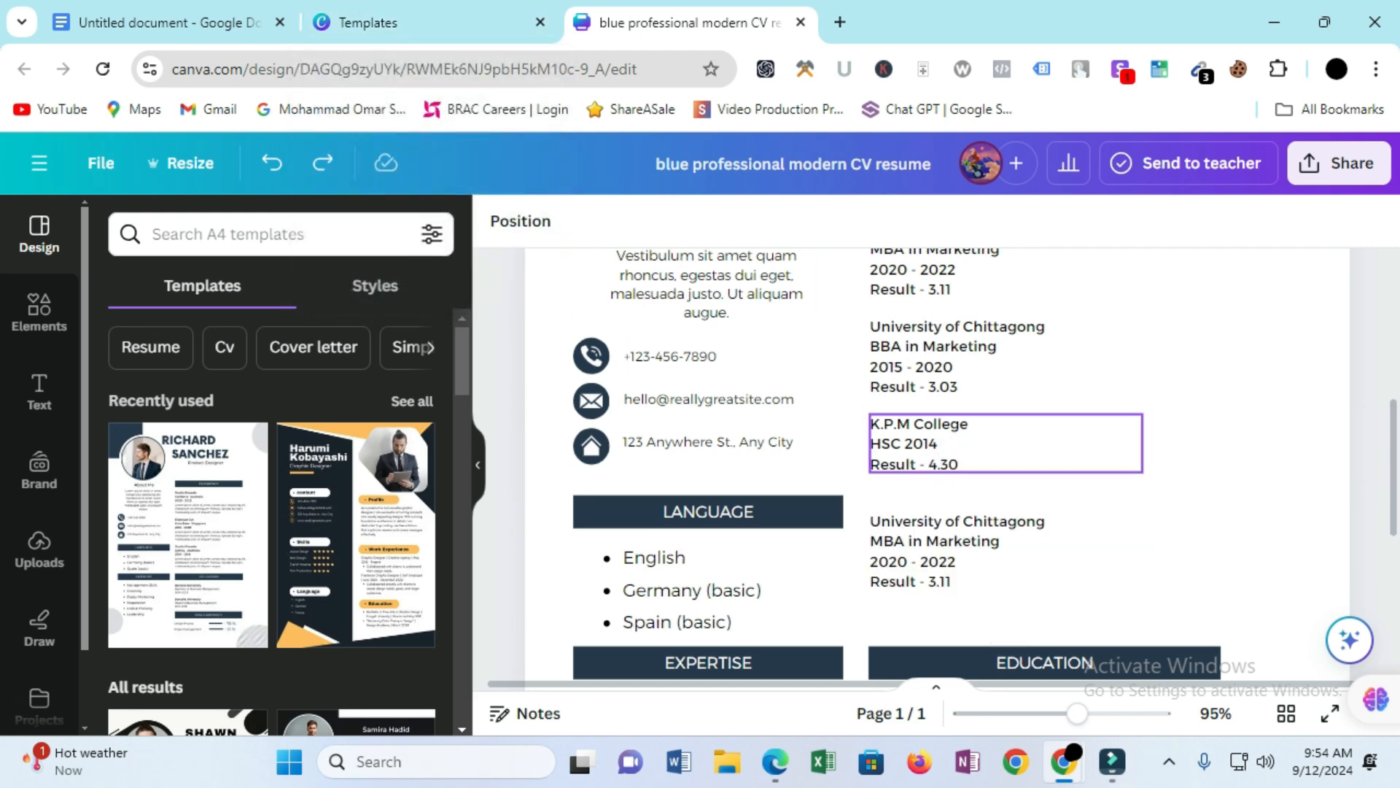
# - Remove the stray MBA duplicate, then duplicate the K.P.M College entry and place the copy below it
pyautogui.press('Delete')
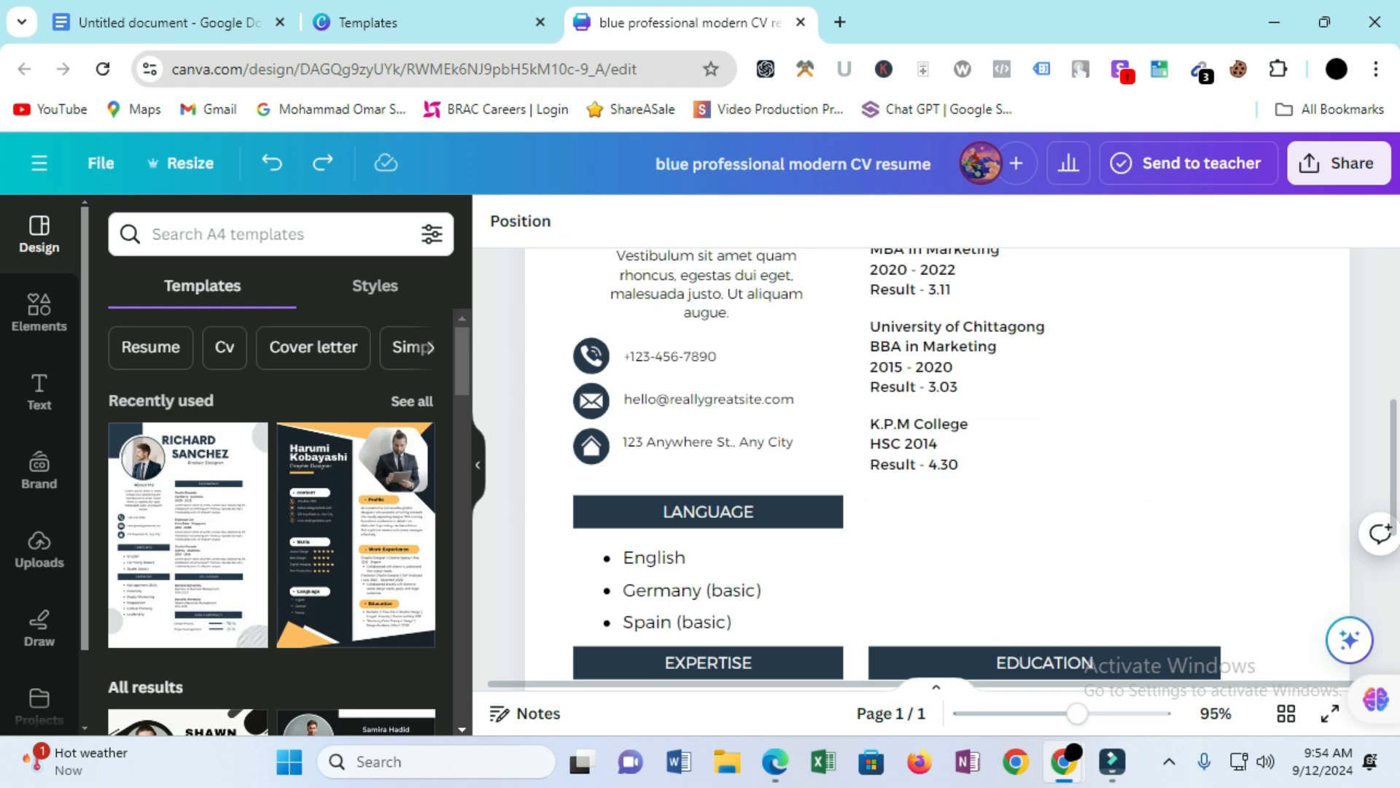
pyautogui.click(919, 444)
pyautogui.click(969, 358)
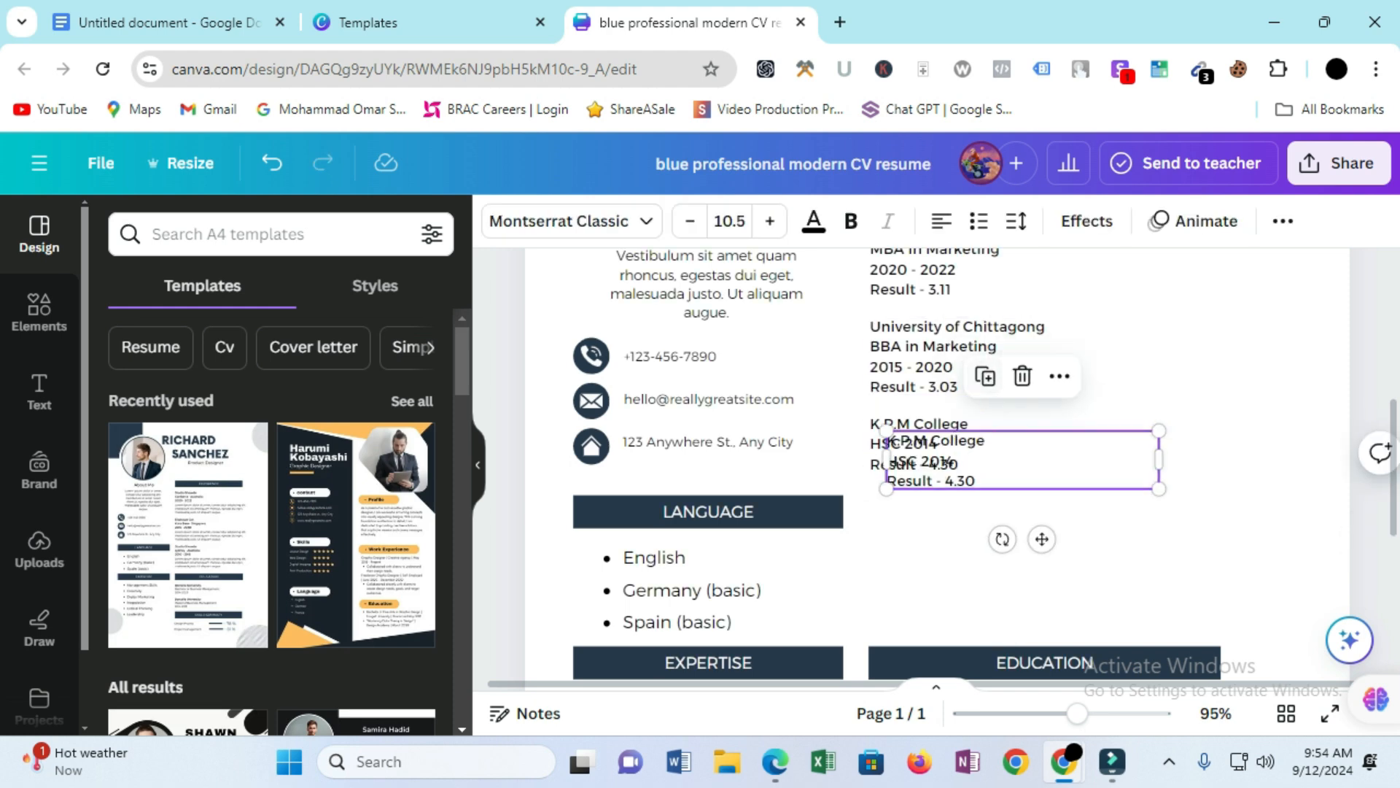
pyautogui.moveTo(1040, 537); pyautogui.dragTo(1054, 636)
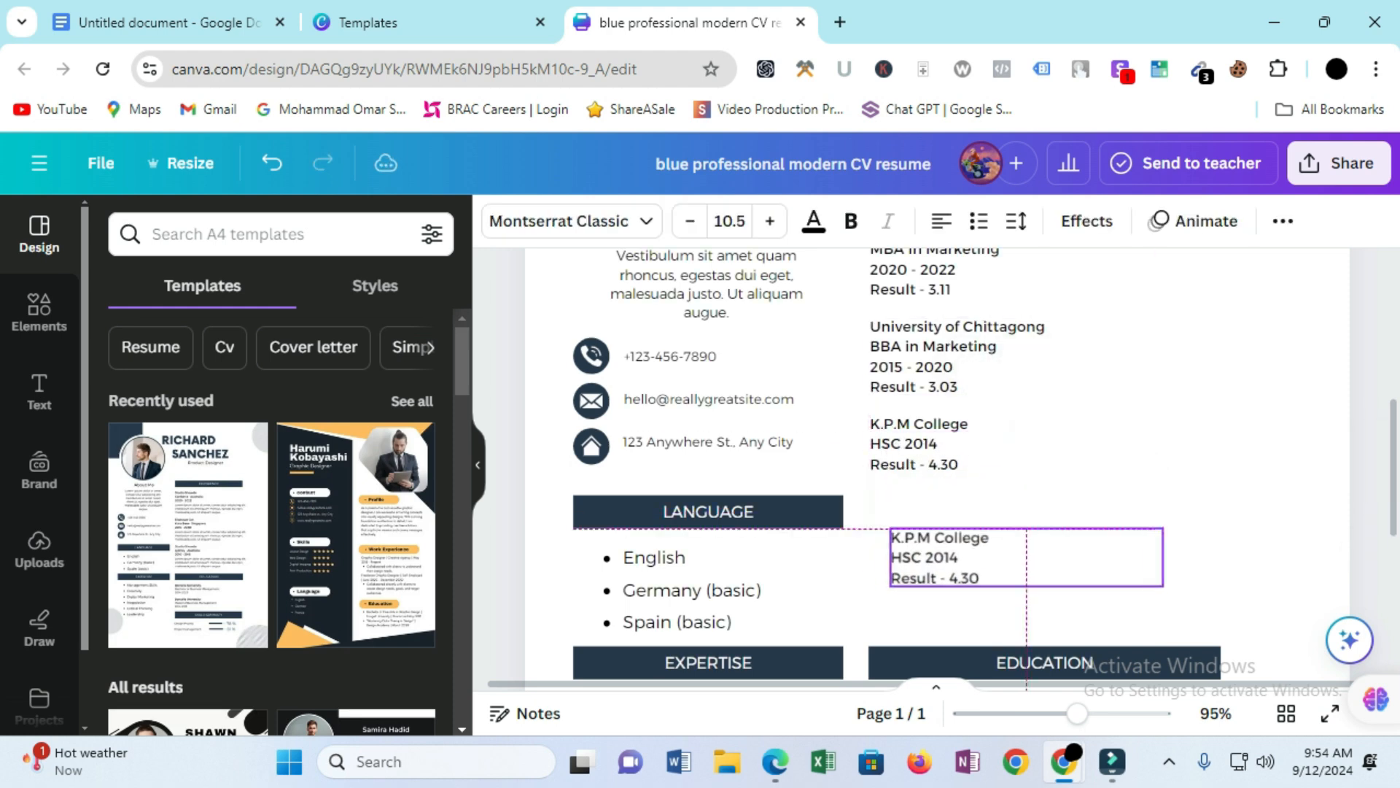
# - Edit the copied entry to read SSC 2012 with Result - 4.75
pyautogui.click(1077, 564)
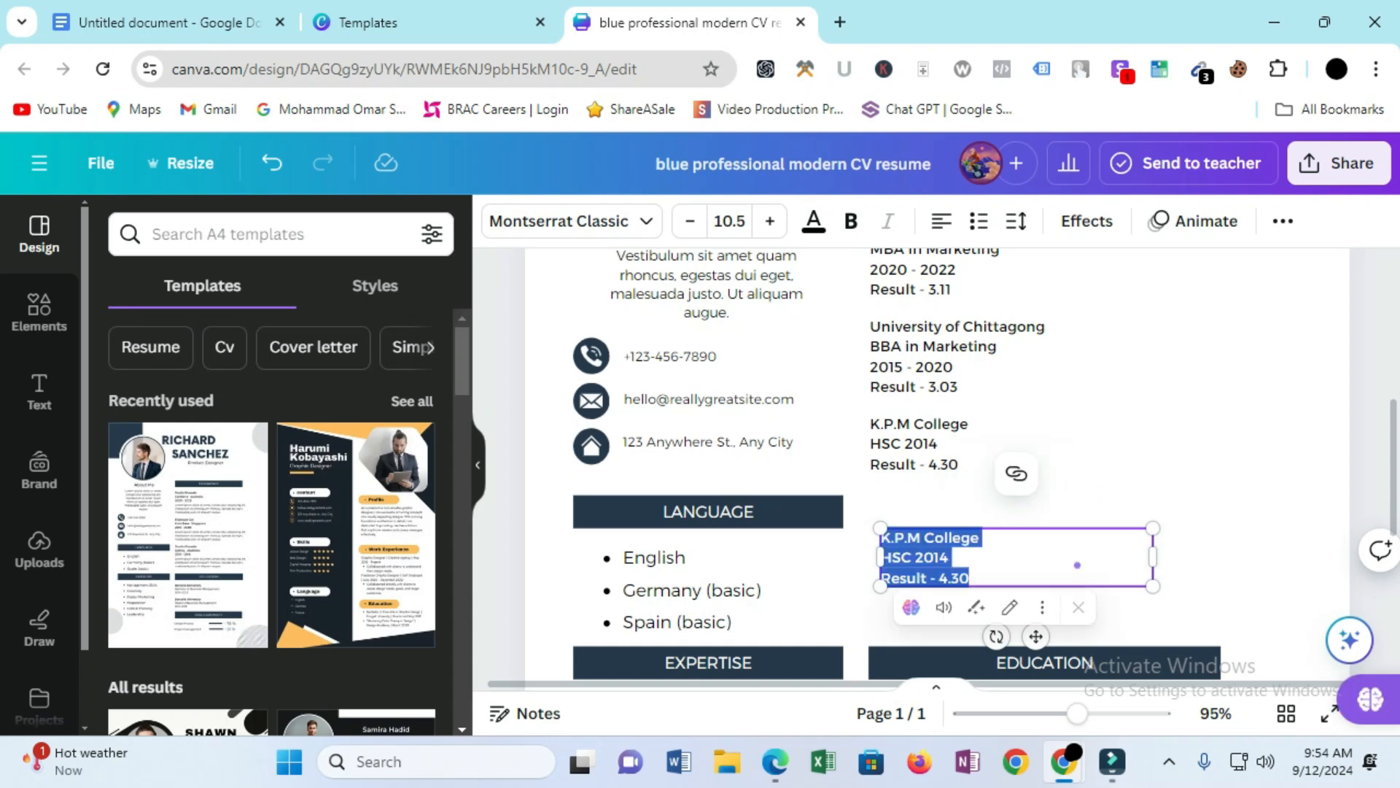
pyautogui.click(1077, 564)
pyautogui.hotkey('shift', 'Home')
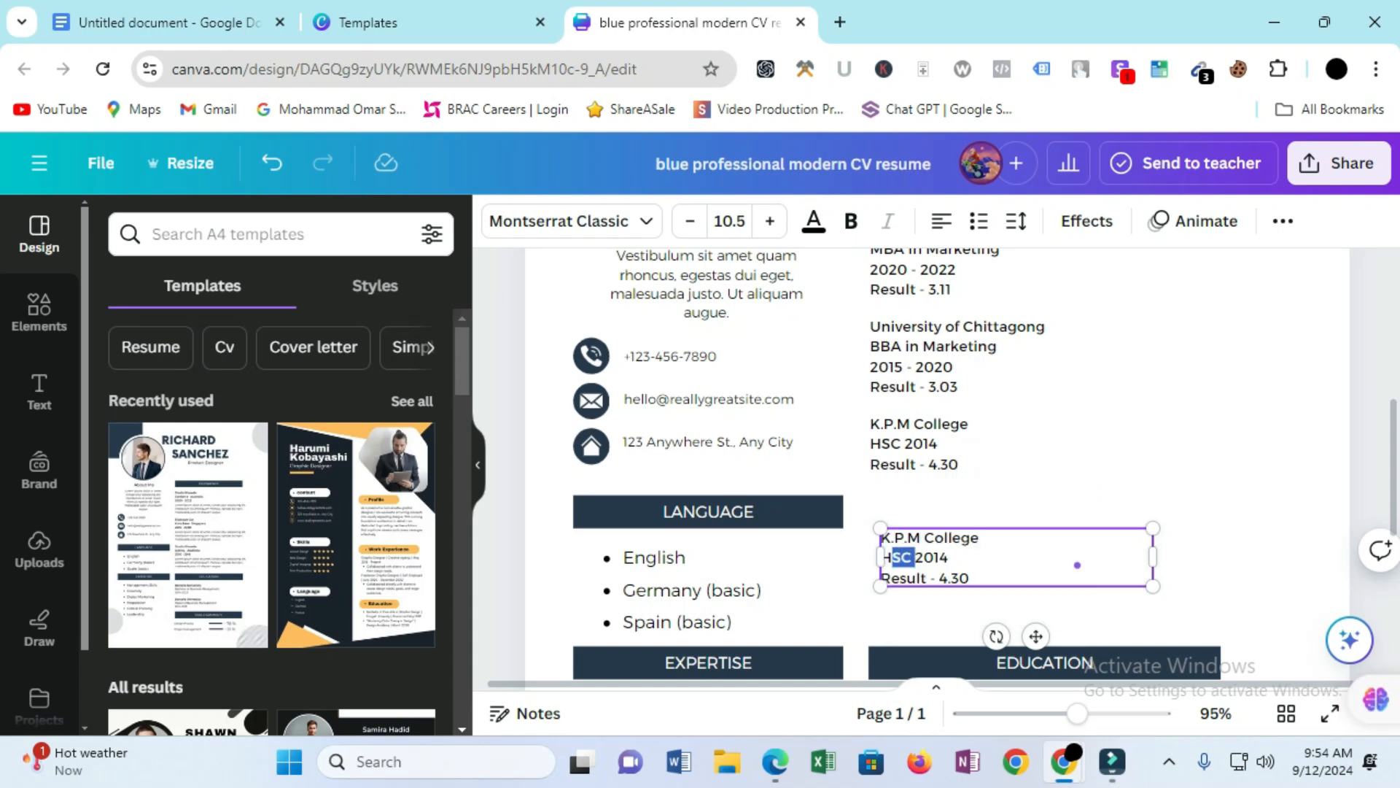
pyautogui.press('BackSpace')
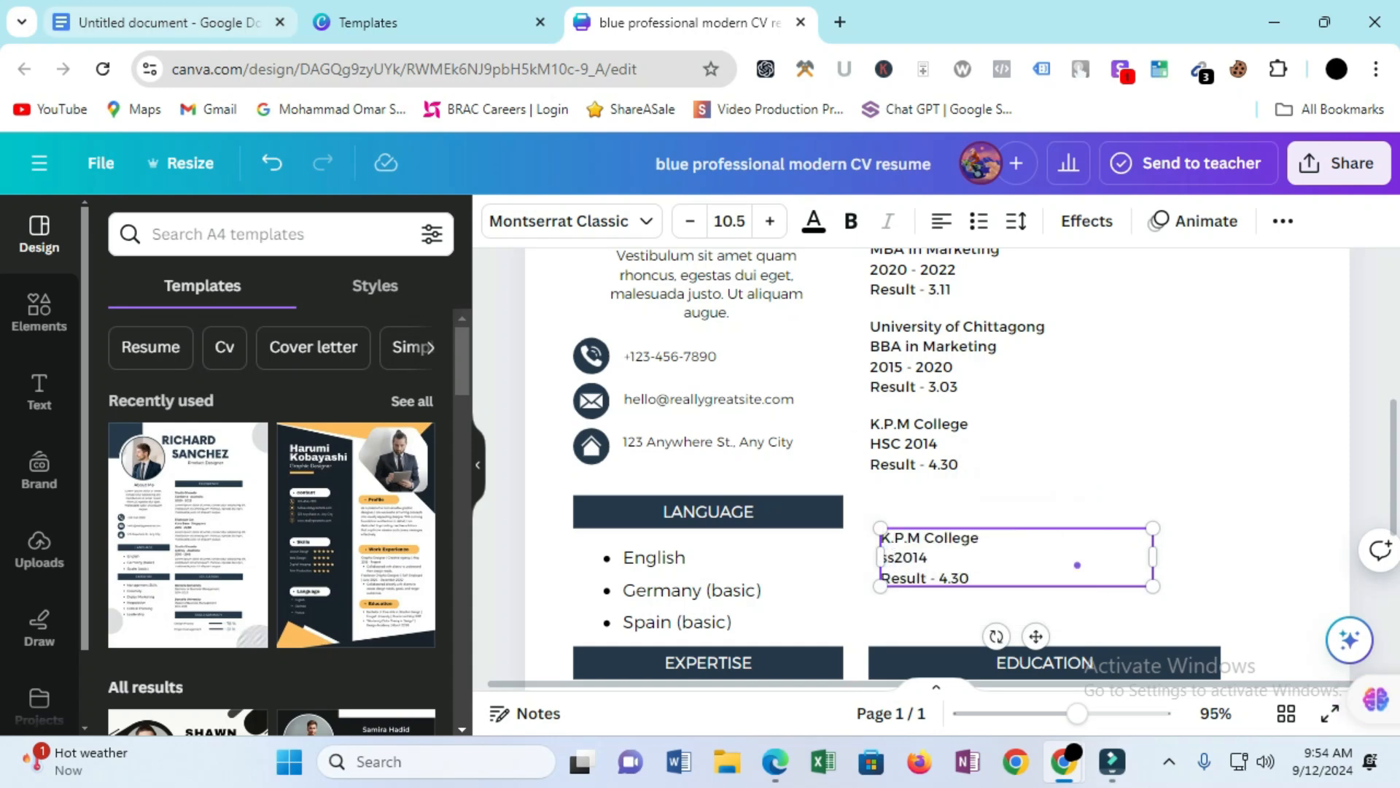
pyautogui.write('SSC')
pyautogui.click(946, 557)
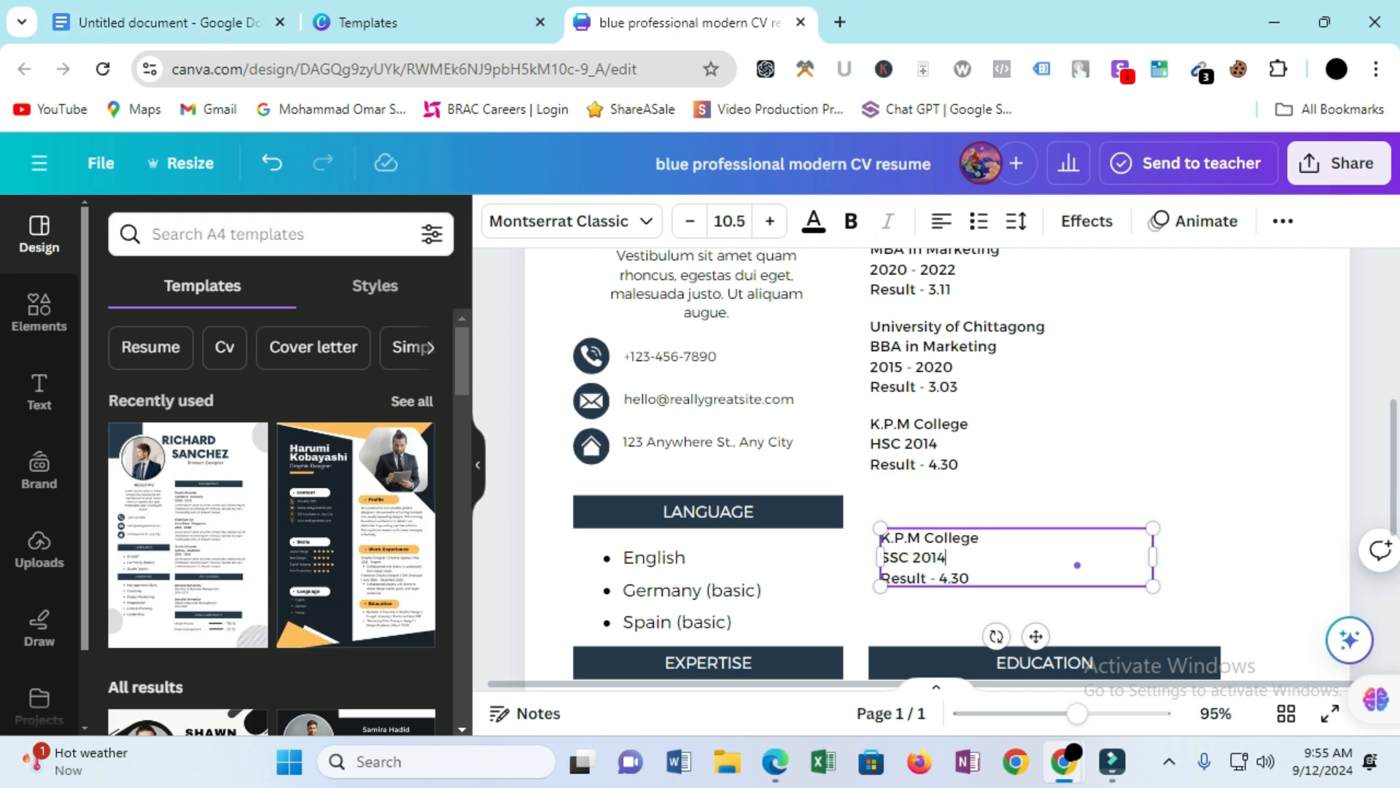
pyautogui.press('BackSpace')
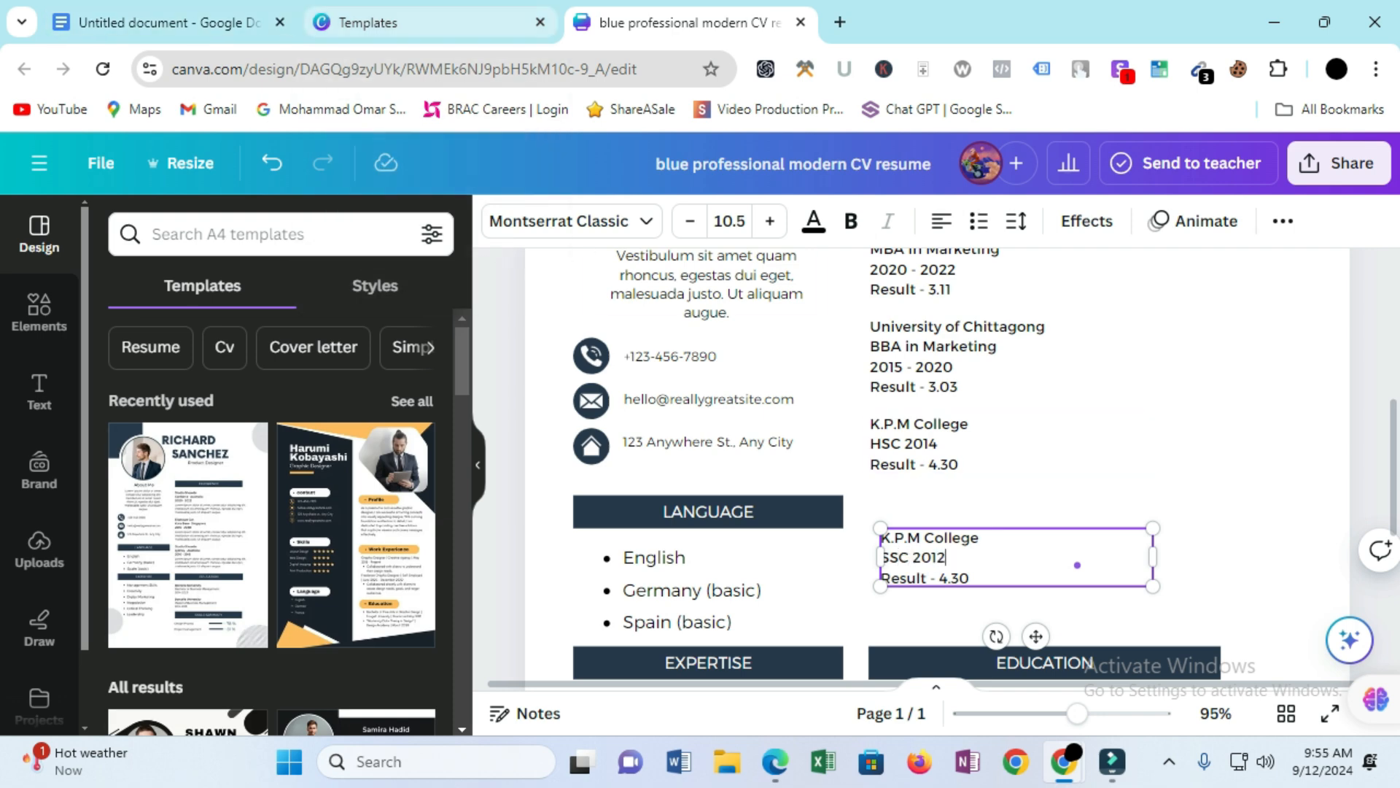
pyautogui.press('BackSpace')
pyautogui.press('BackSpace')
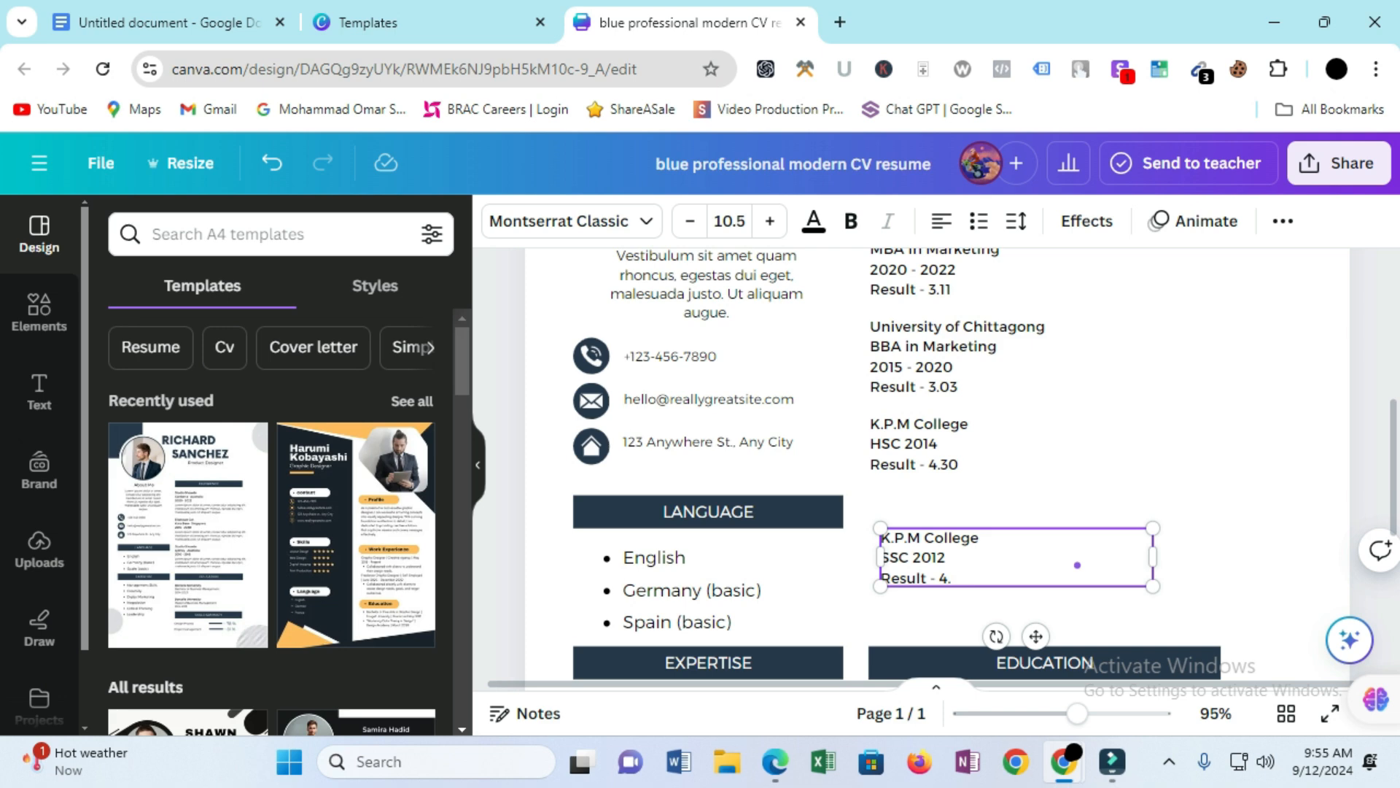
pyautogui.write('75')
pyautogui.press('Escape')
# - Add a 'Commerce' line under HSC 2014 in the first K.P.M College entry
pyautogui.click(919, 443)
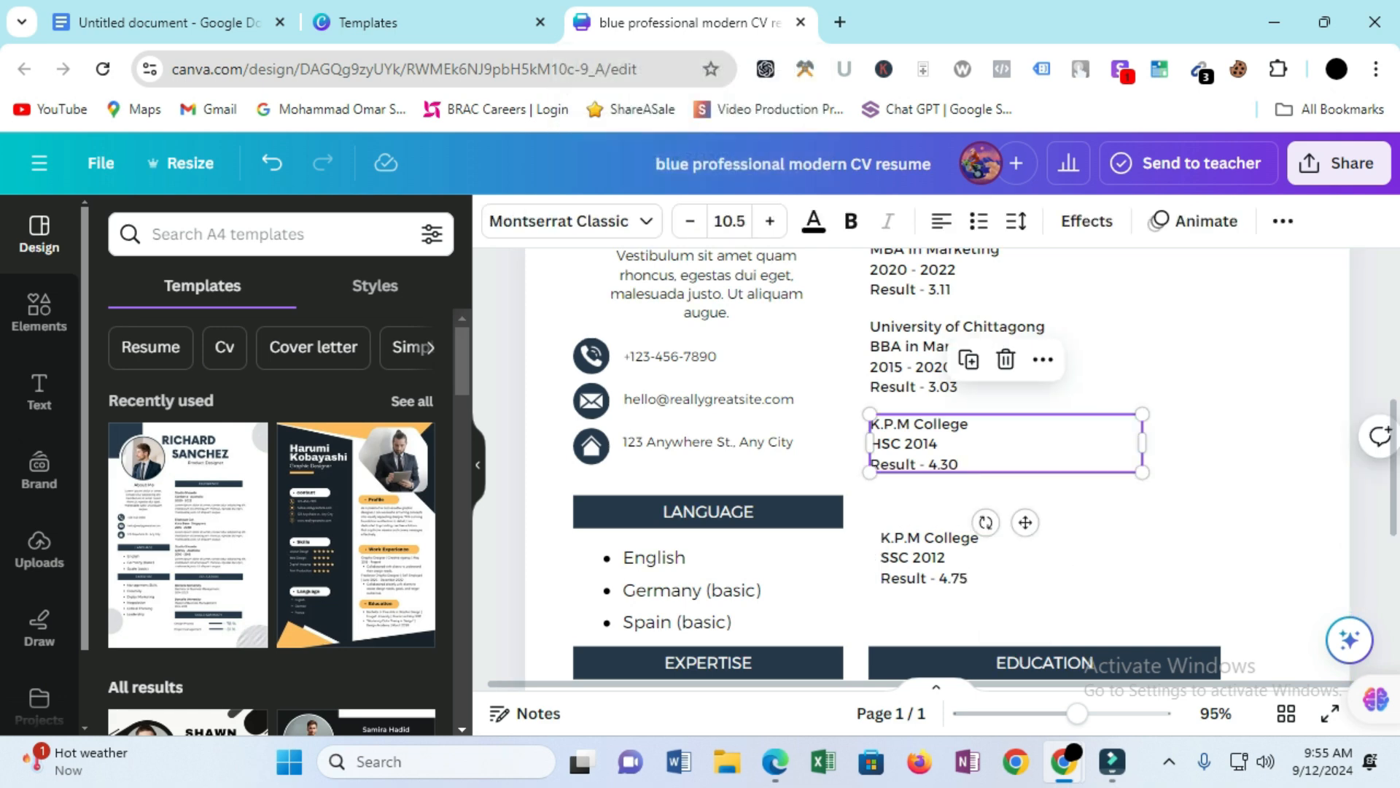
pyautogui.click(1066, 451)
pyautogui.press('Return')
pyautogui.write('C')
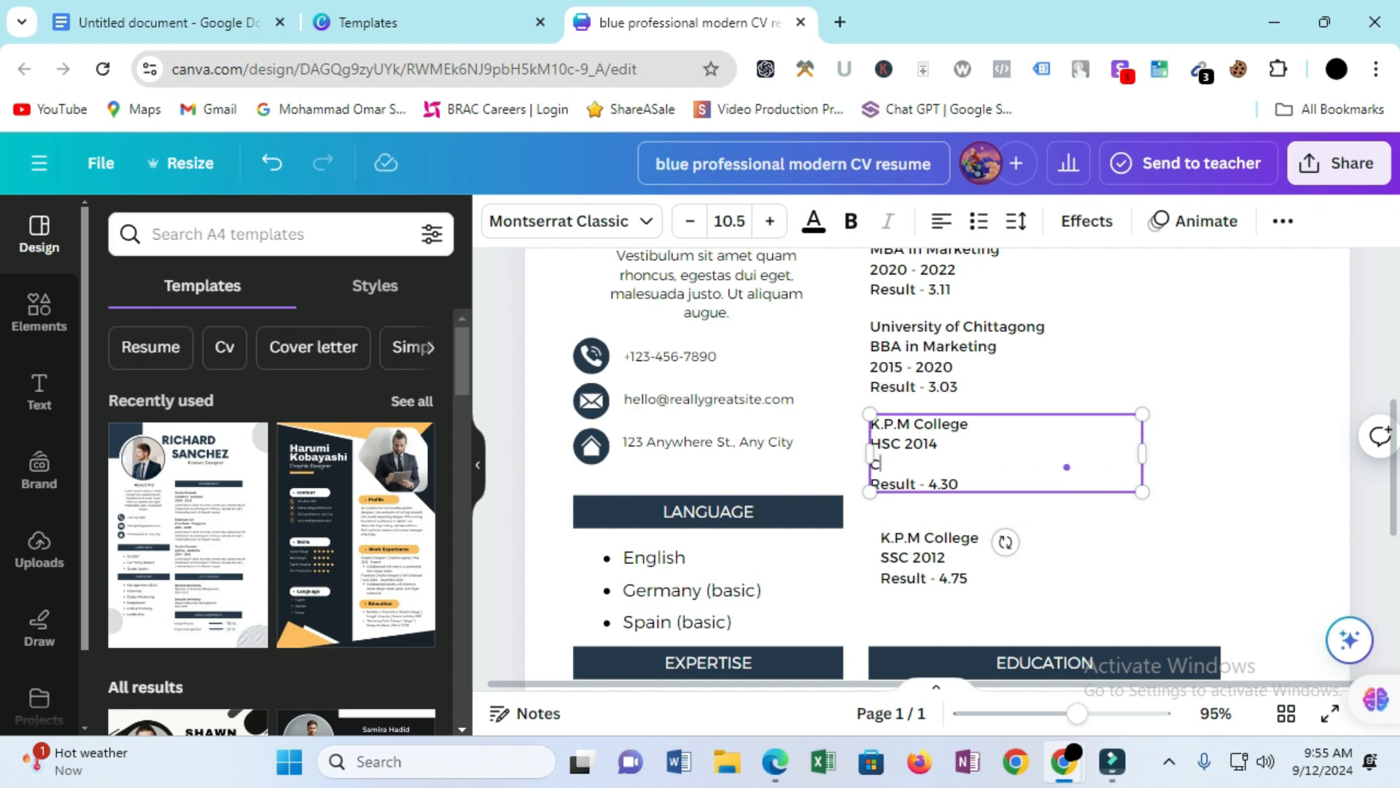
pyautogui.write('ommerce')
# - Add a 'Commerce' line under SSC 2012 and align that entry directly beneath the HSC entry
pyautogui.click(1078, 563)
pyautogui.click(1078, 563)
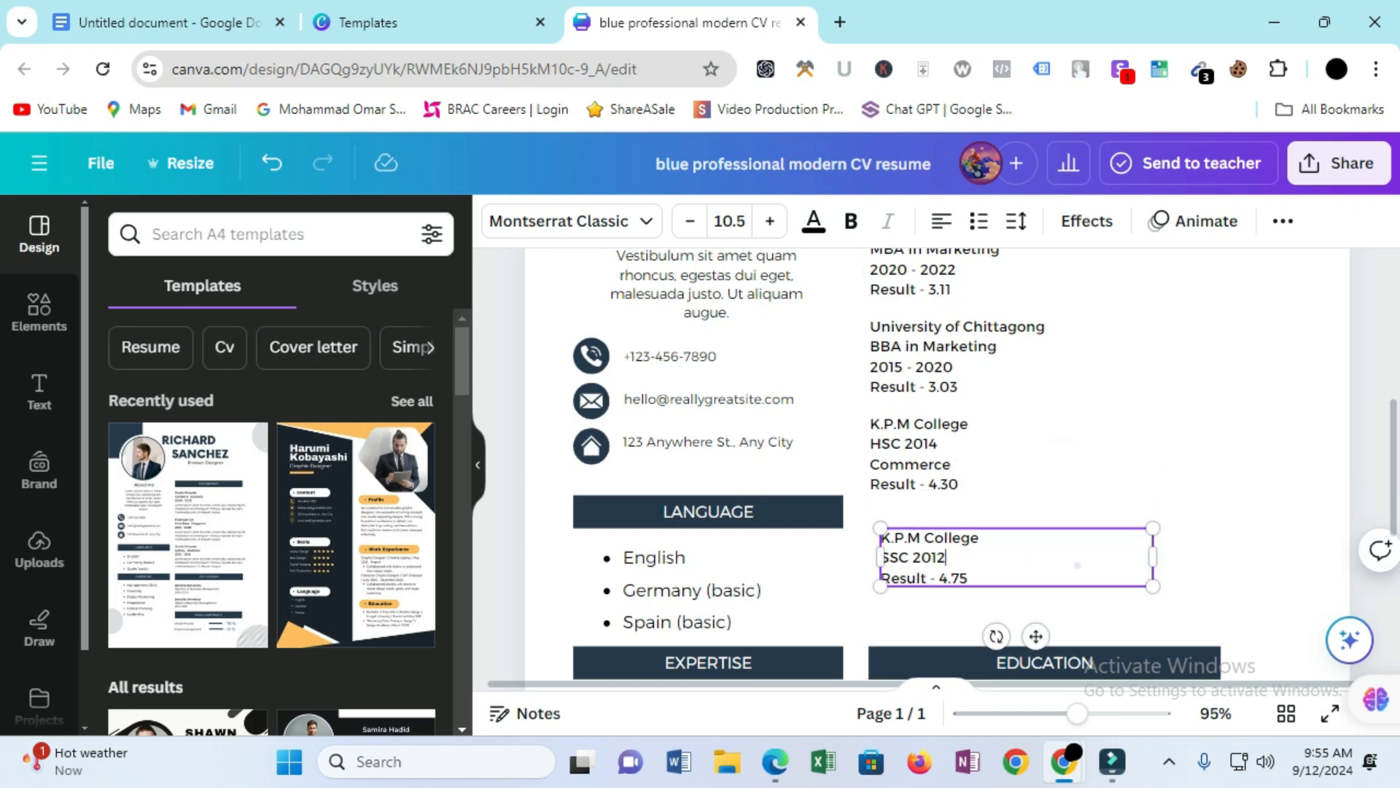
pyautogui.press('Return')
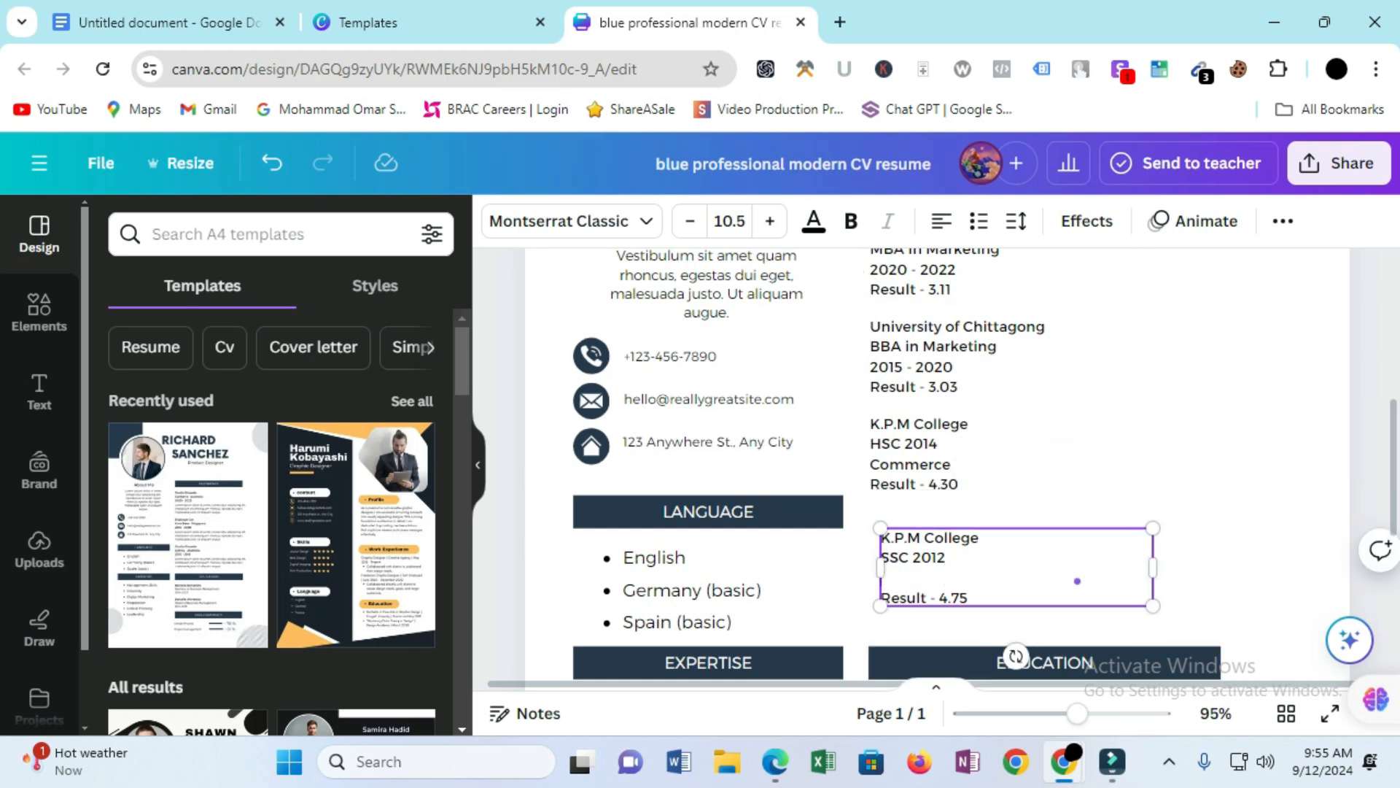
pyautogui.write('Commerce')
pyautogui.click(933, 452)
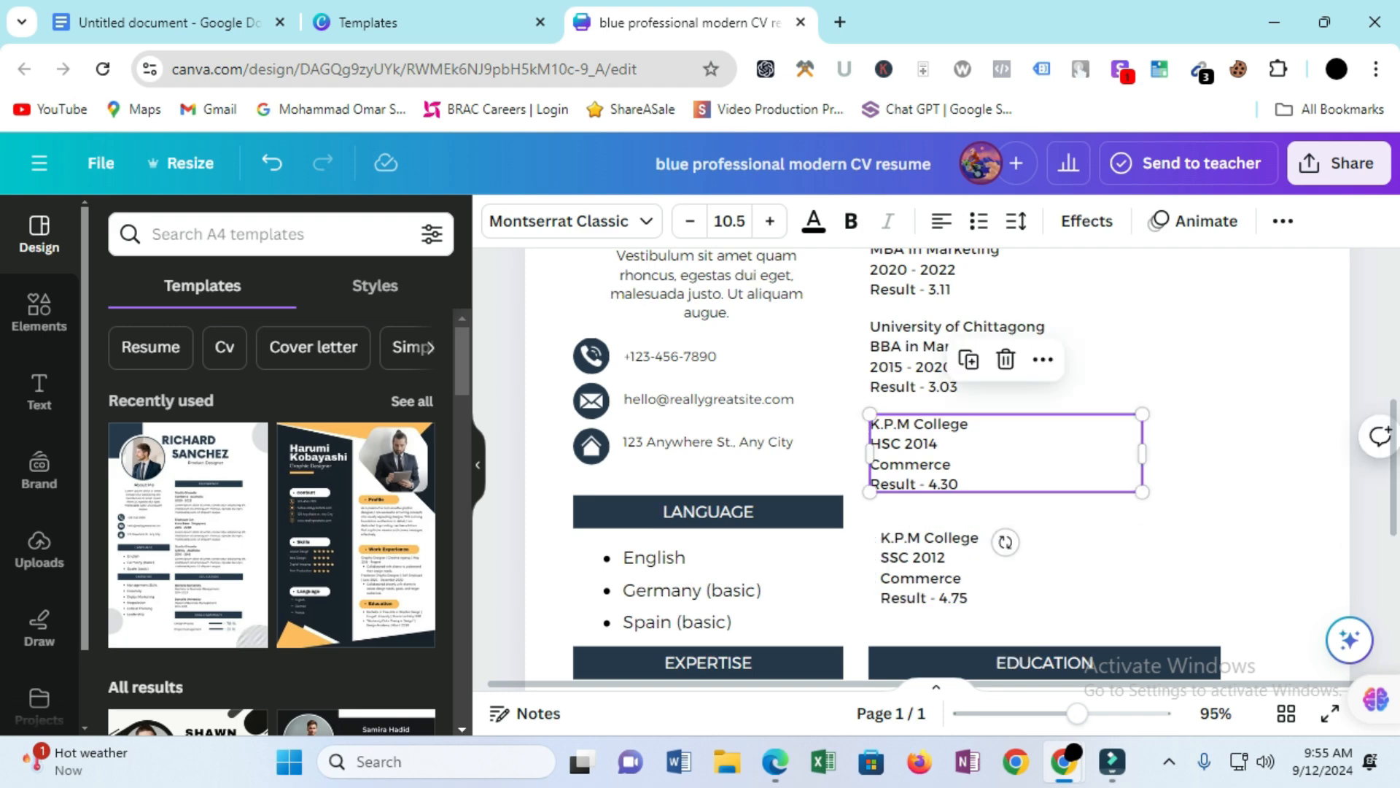
pyautogui.moveTo(923, 577); pyautogui.dragTo(913, 568)
# - Delete the Master of Business Management line and the second Borcelle University heading
pyautogui.scroll(1, 913, 567)
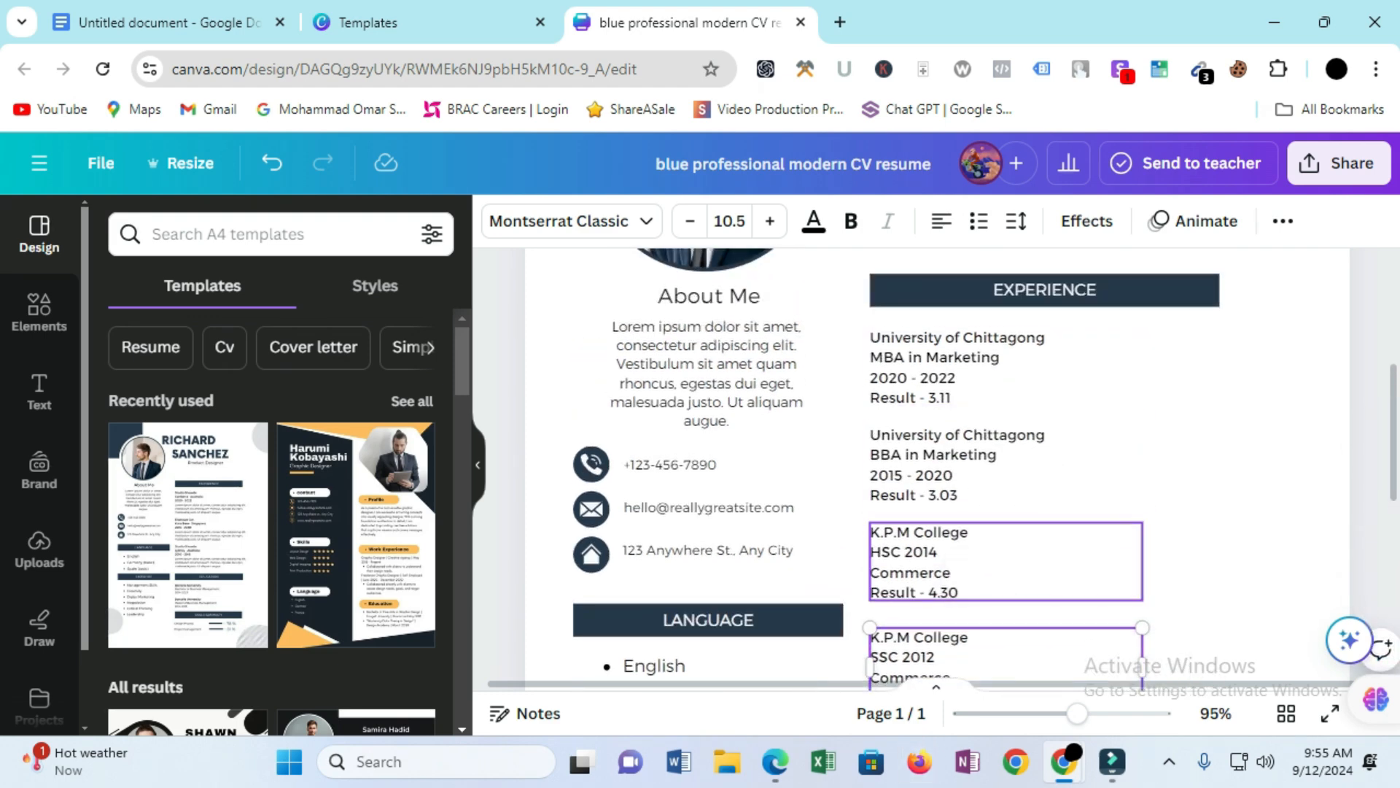
pyautogui.scroll(-5, 948, 511)
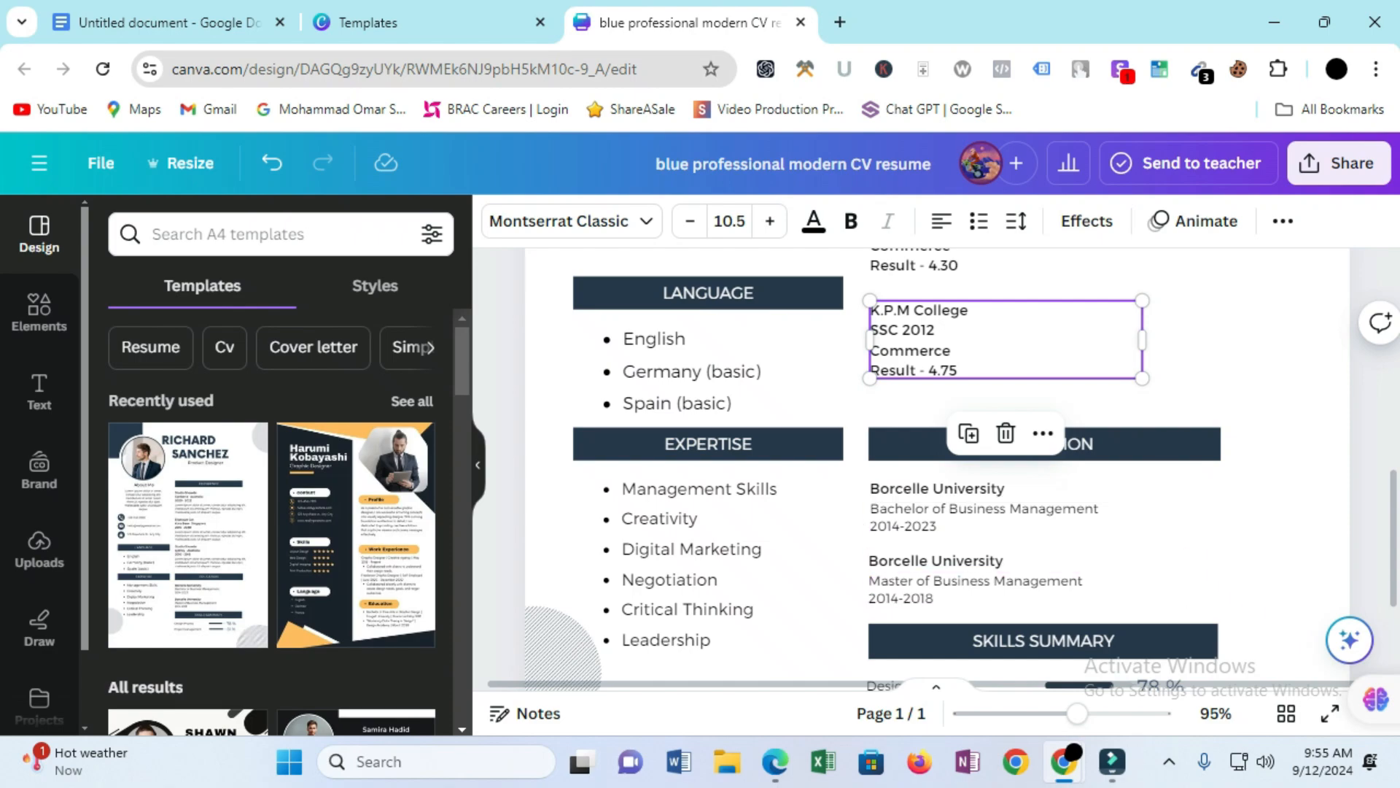
pyautogui.scroll(3, 949, 466)
pyautogui.scroll(-3, 948, 466)
pyautogui.scroll(3, 948, 466)
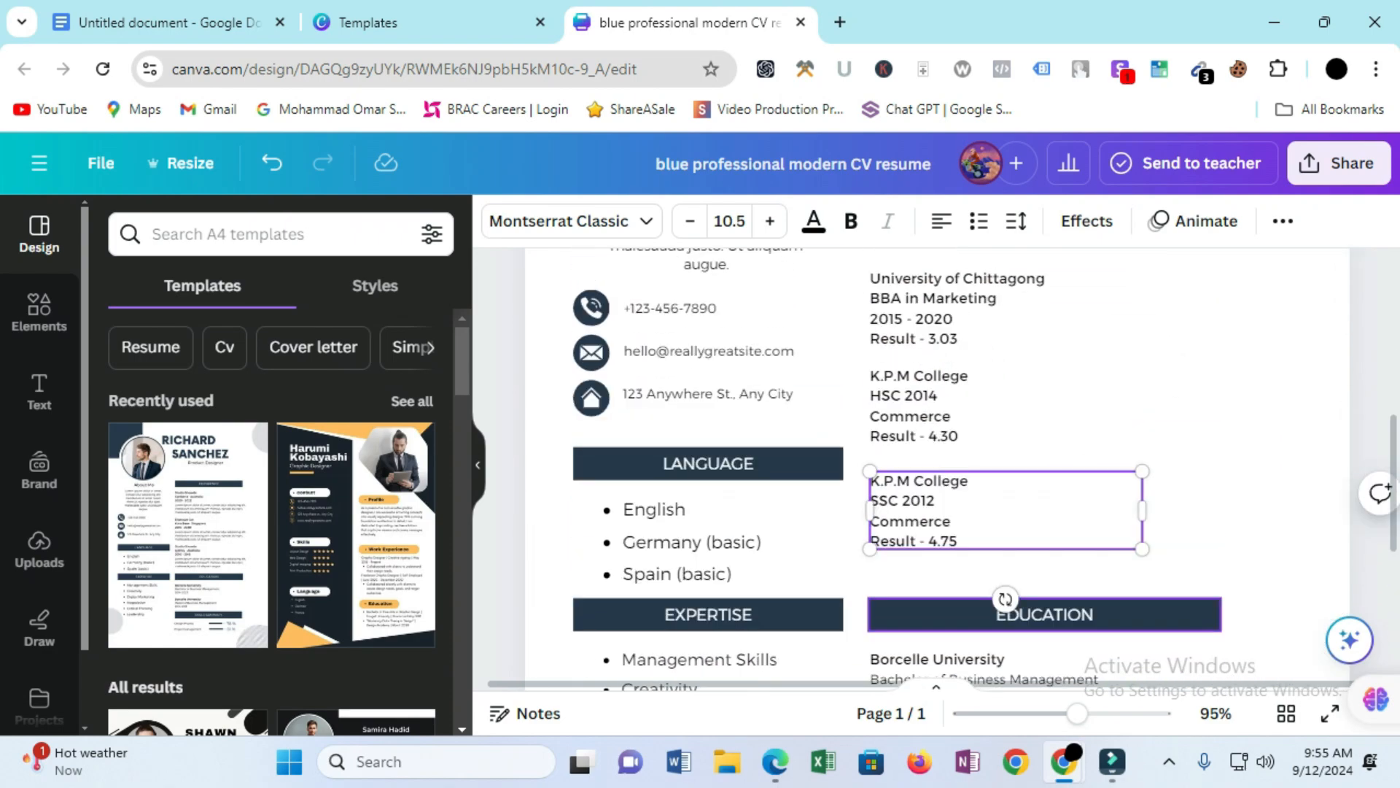
pyautogui.scroll(2, 948, 467)
pyautogui.scroll(-3, 948, 466)
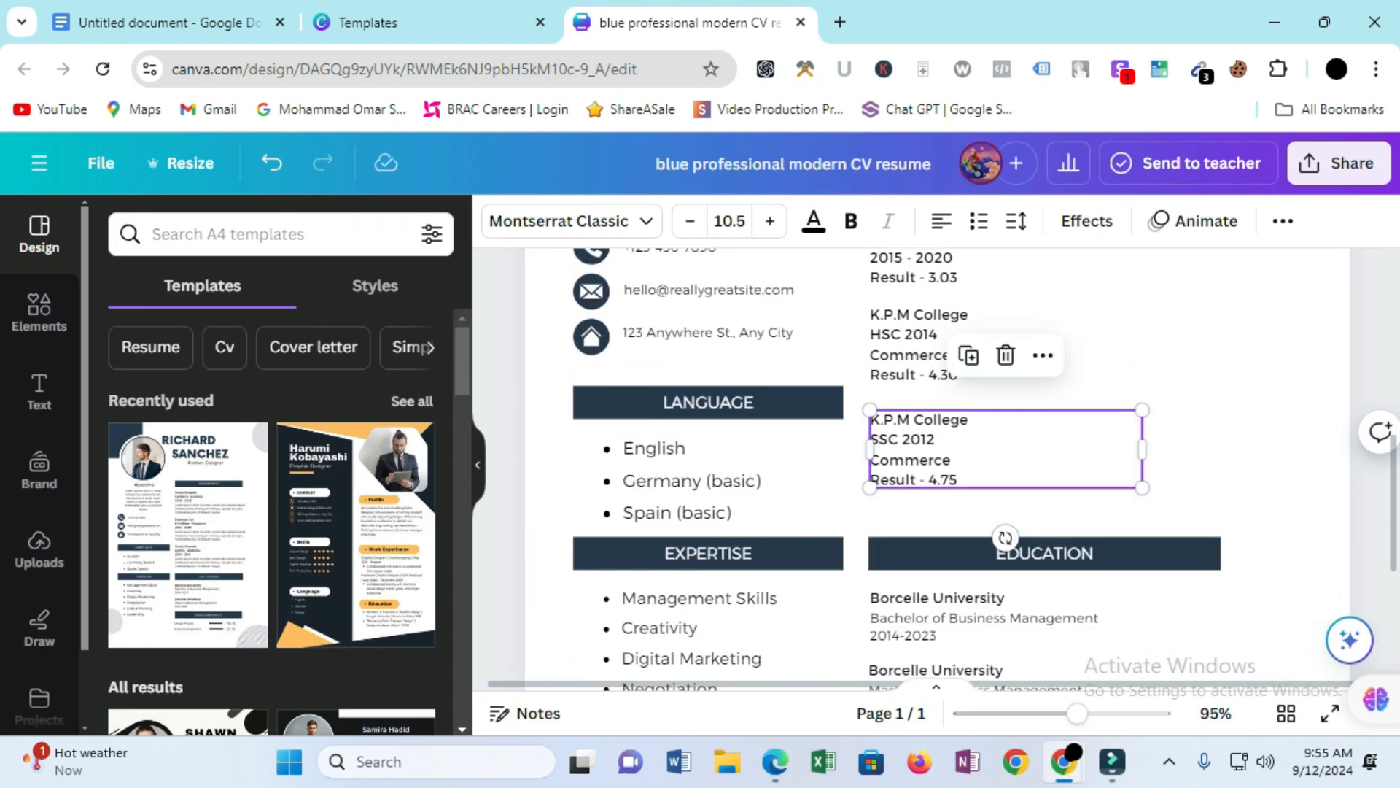
pyautogui.scroll(5, 948, 467)
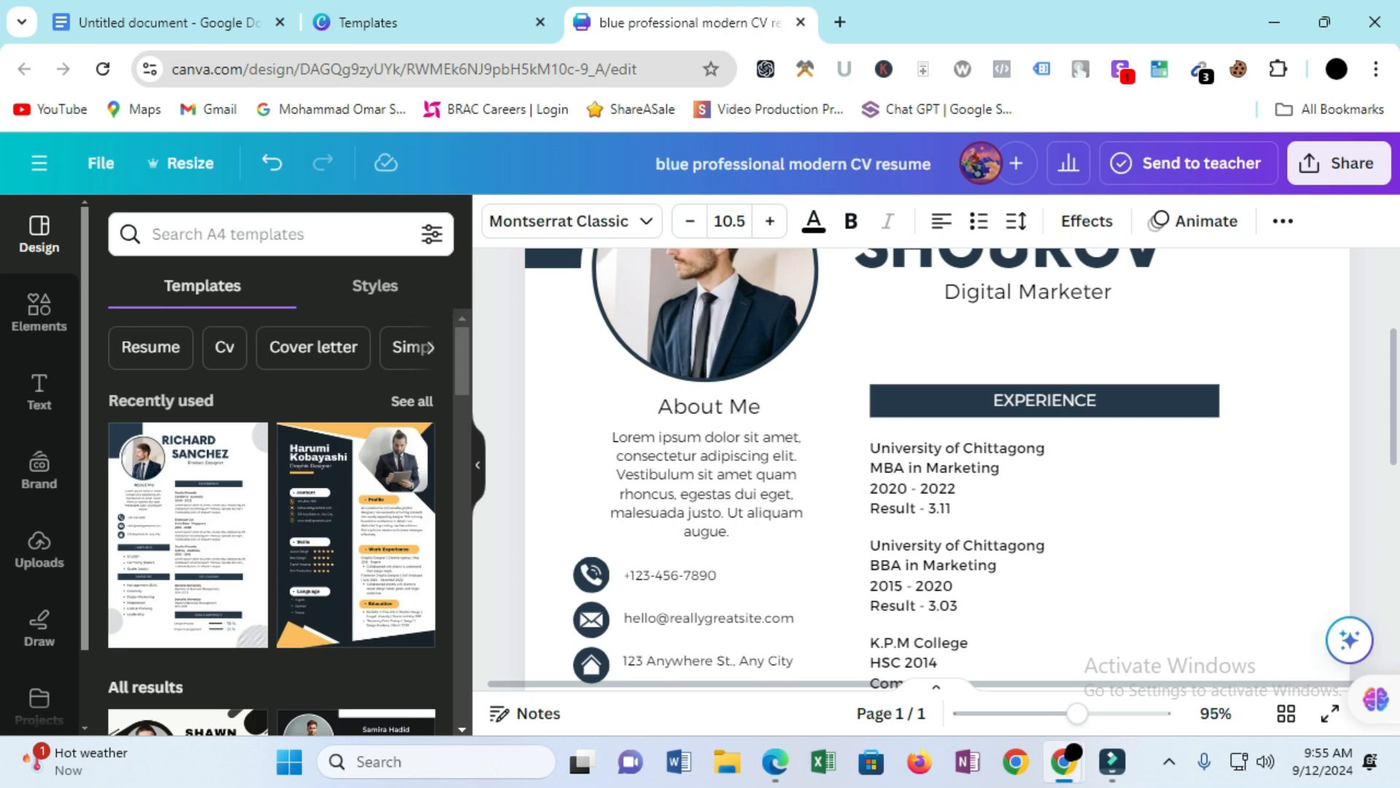
pyautogui.scroll(-5, 948, 467)
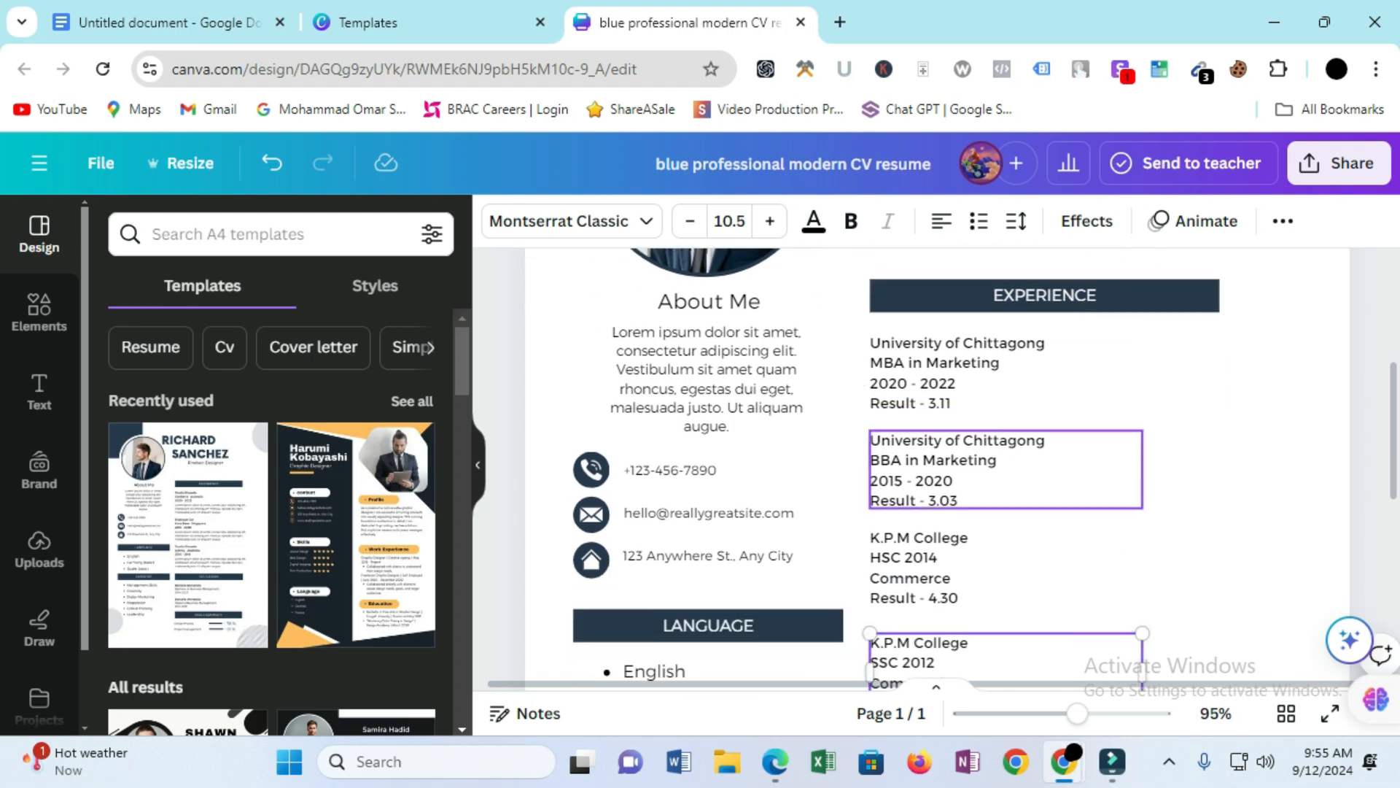
pyautogui.scroll(-4, 948, 466)
pyautogui.click(948, 364)
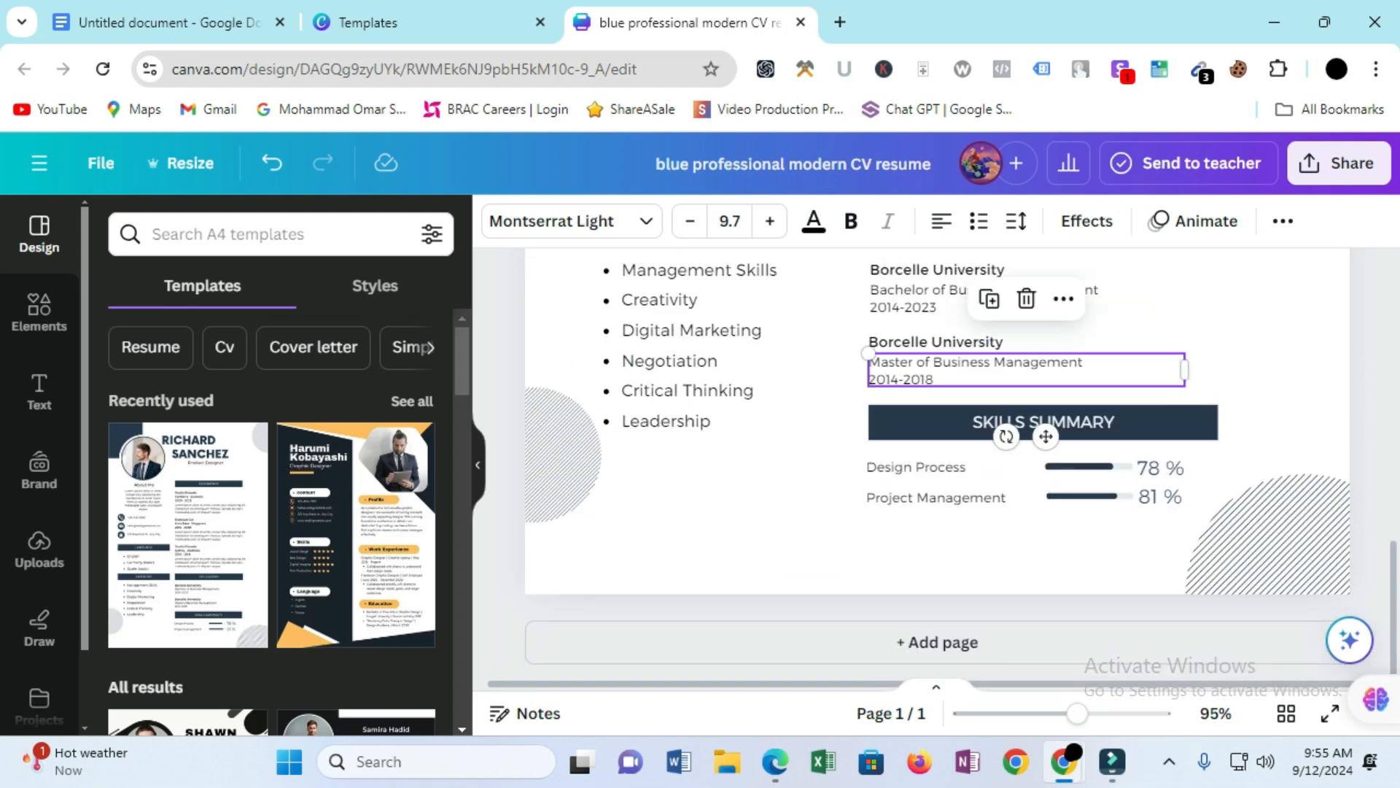
pyautogui.press('Delete')
pyautogui.click(935, 342)
pyautogui.press('Delete')
# - Delete the Bachelor of Business Management line and the first Borcelle University heading
pyautogui.click(984, 297)
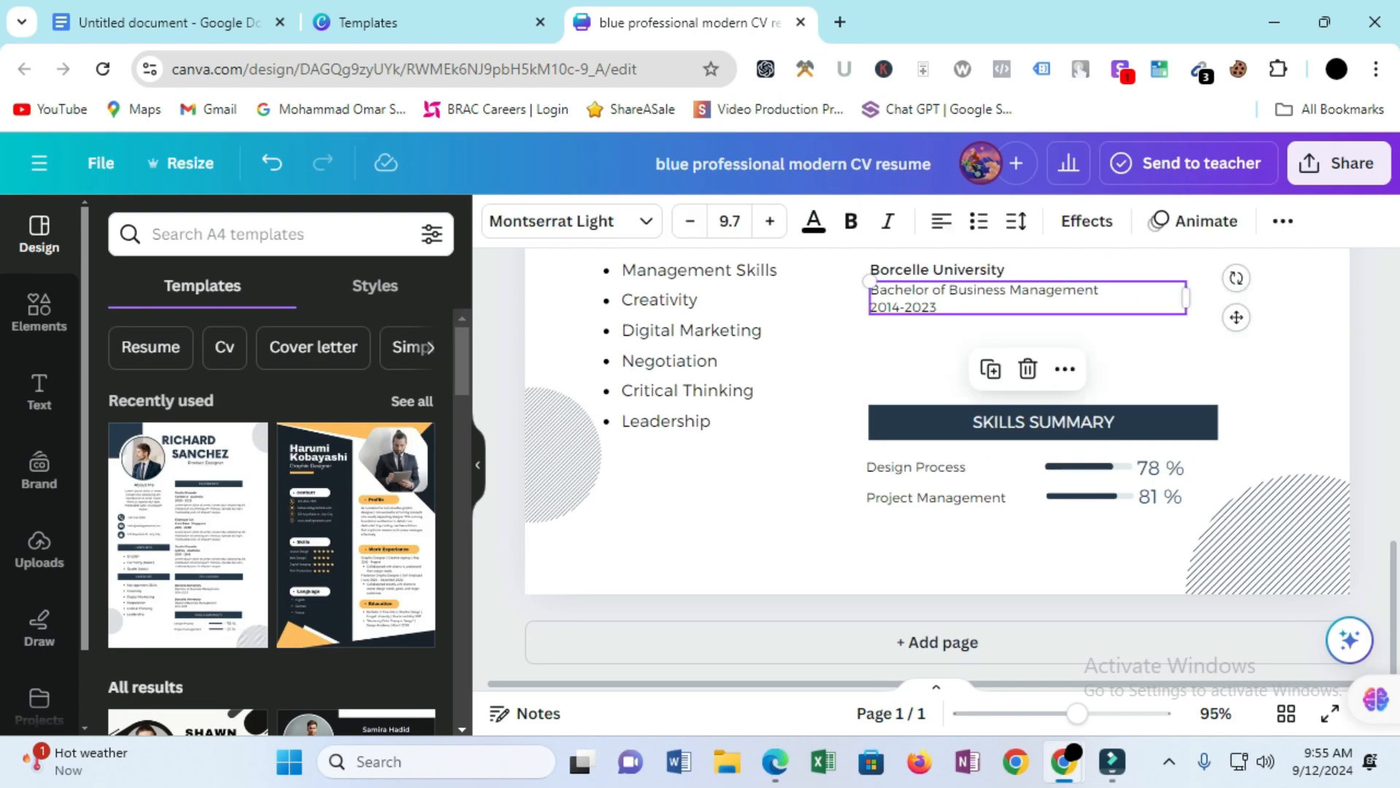
pyautogui.press('Delete')
pyautogui.click(937, 269)
pyautogui.press('Delete')
pyautogui.scroll(8, 948, 466)
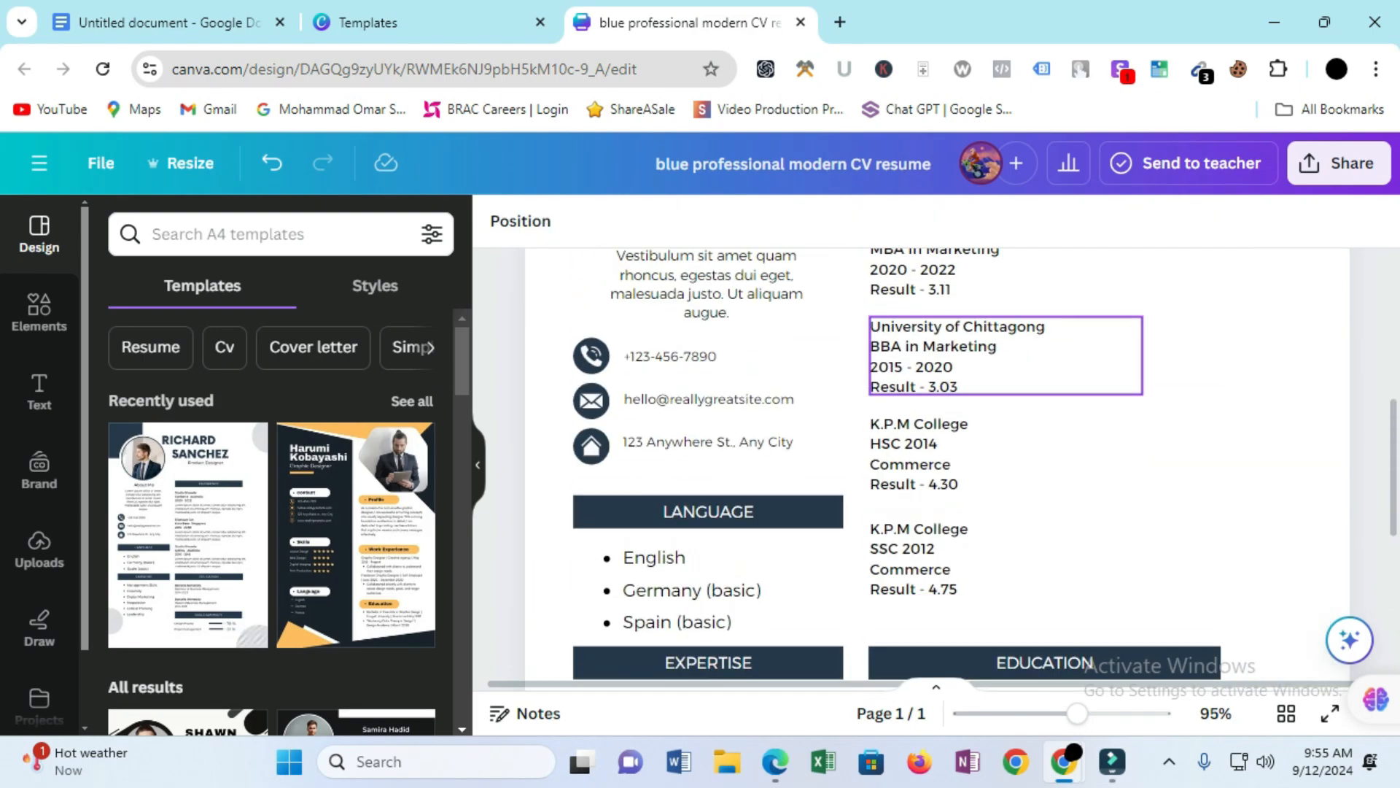
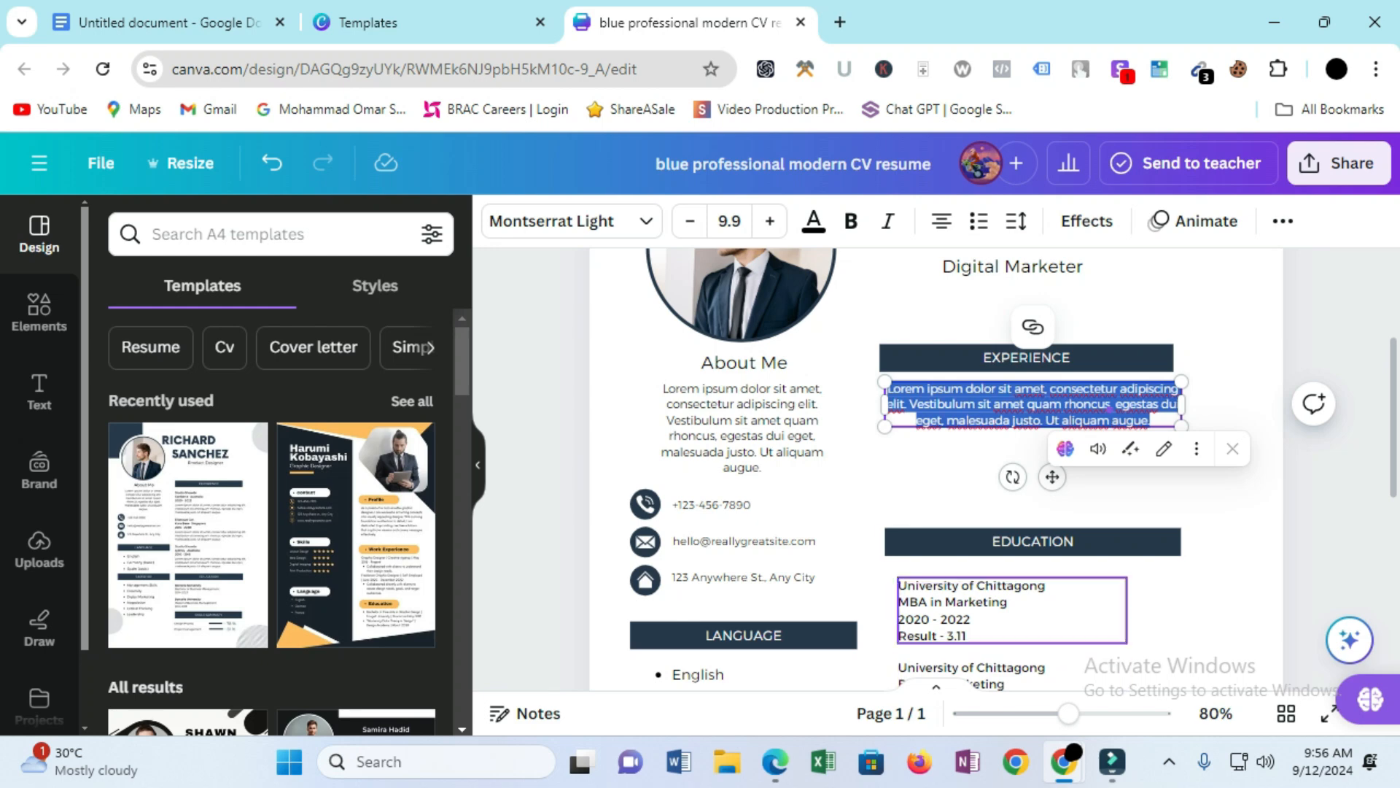
# - Check the edited CV page from the contact details down through the lower sections
pyautogui.click(1207, 569)
pyautogui.scroll(-1, 1207, 569)
pyautogui.click(729, 395)
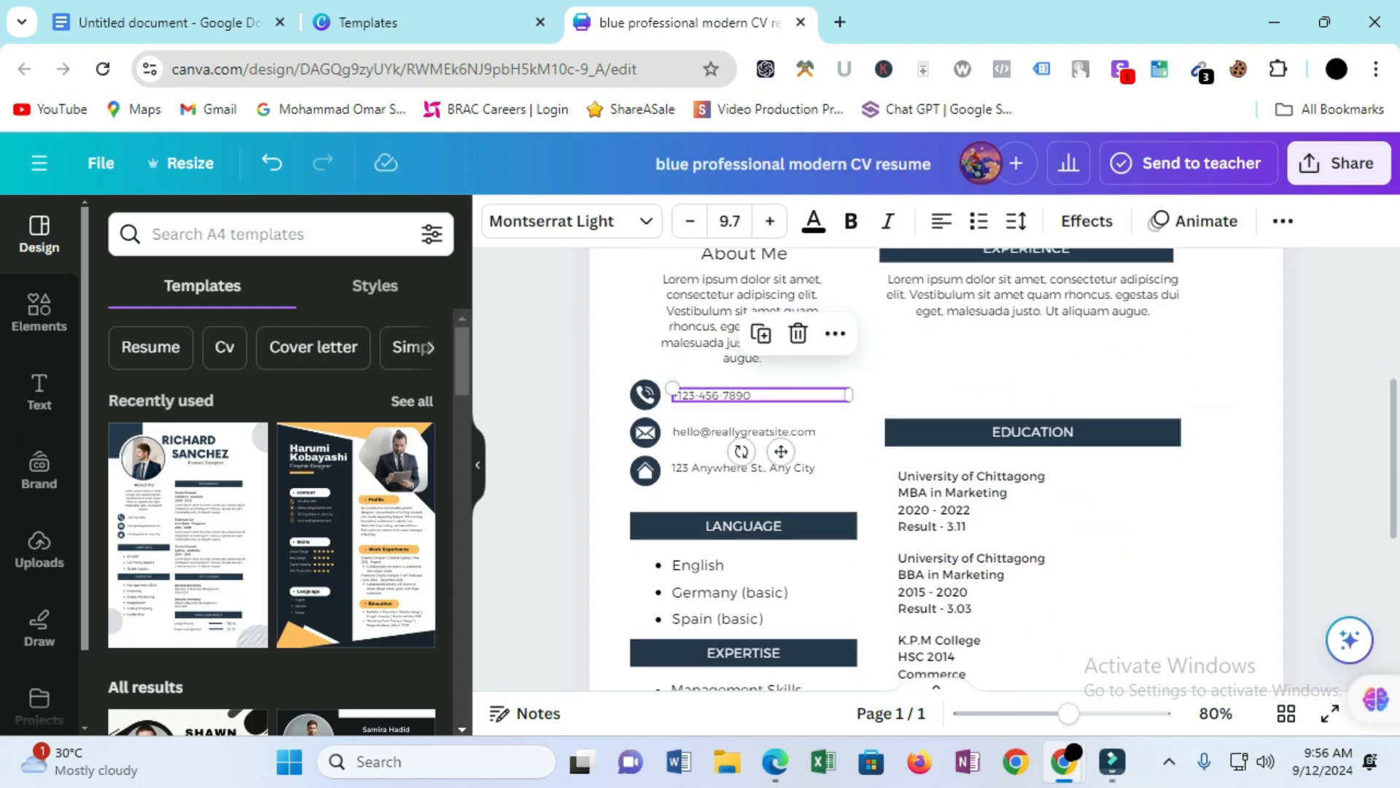
pyautogui.scroll(-1, 729, 584)
pyautogui.scroll(-2, 729, 546)
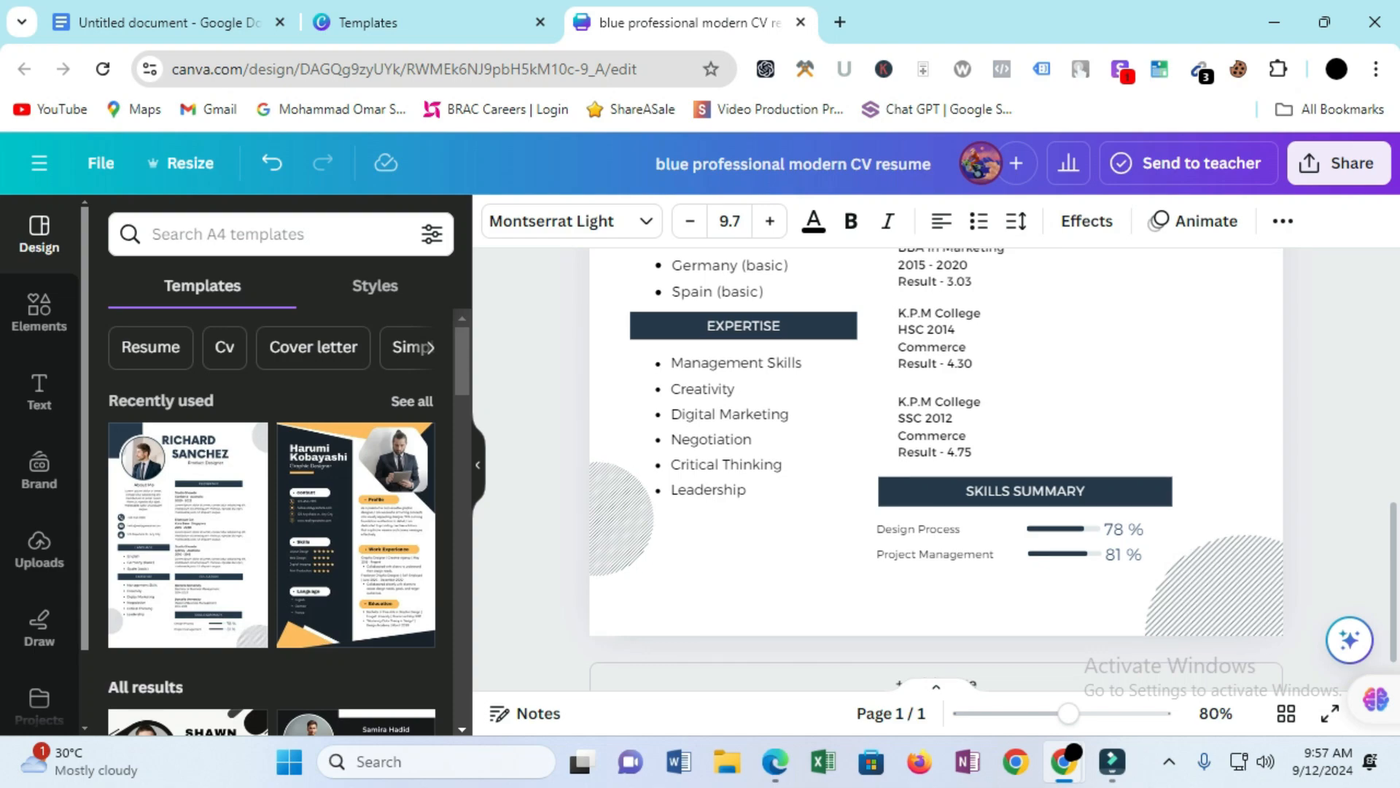
pyautogui.scroll(6, 1021, 569)
pyautogui.scroll(-2, 1021, 569)
pyautogui.scroll(2, 936, 466)
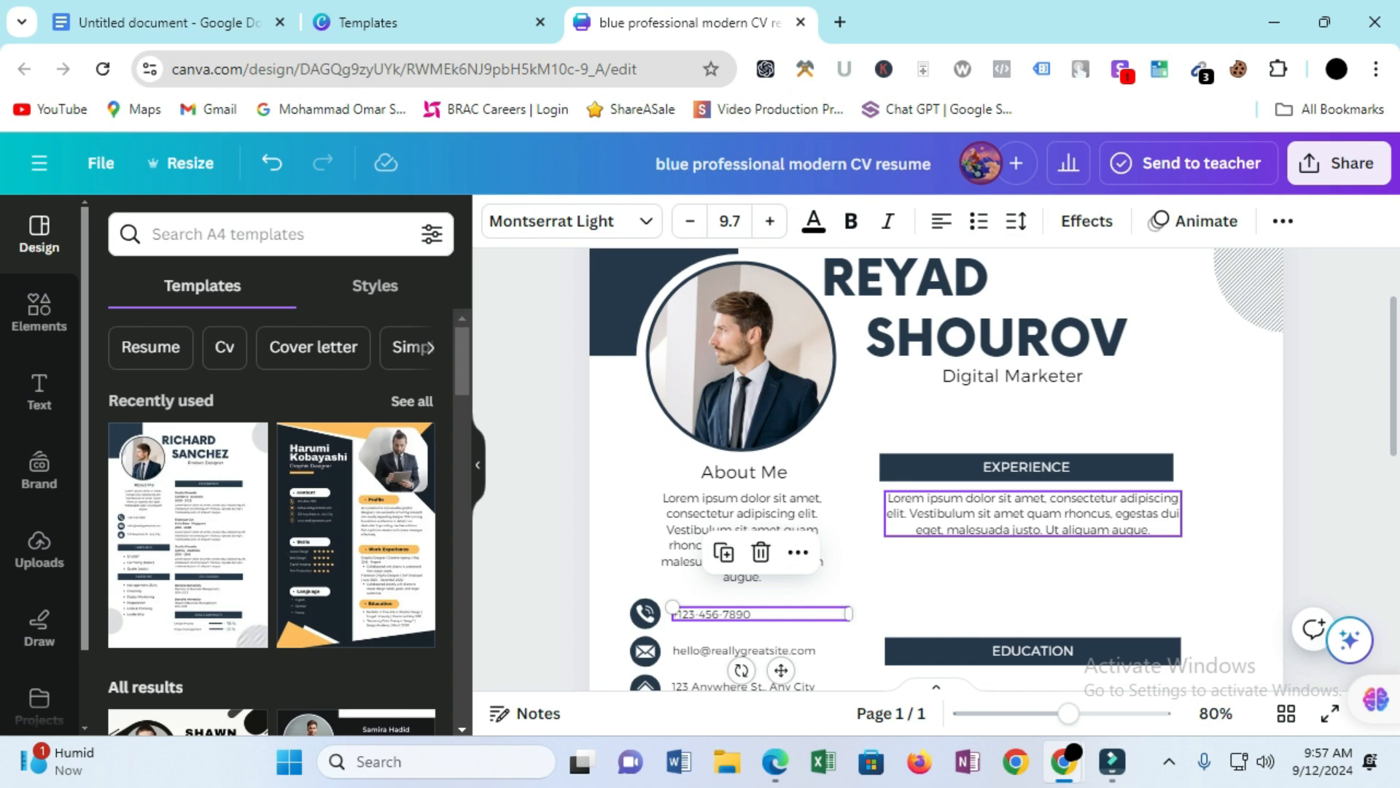
# - Select the About Me paragraph and review the sections around it
pyautogui.click(742, 537)
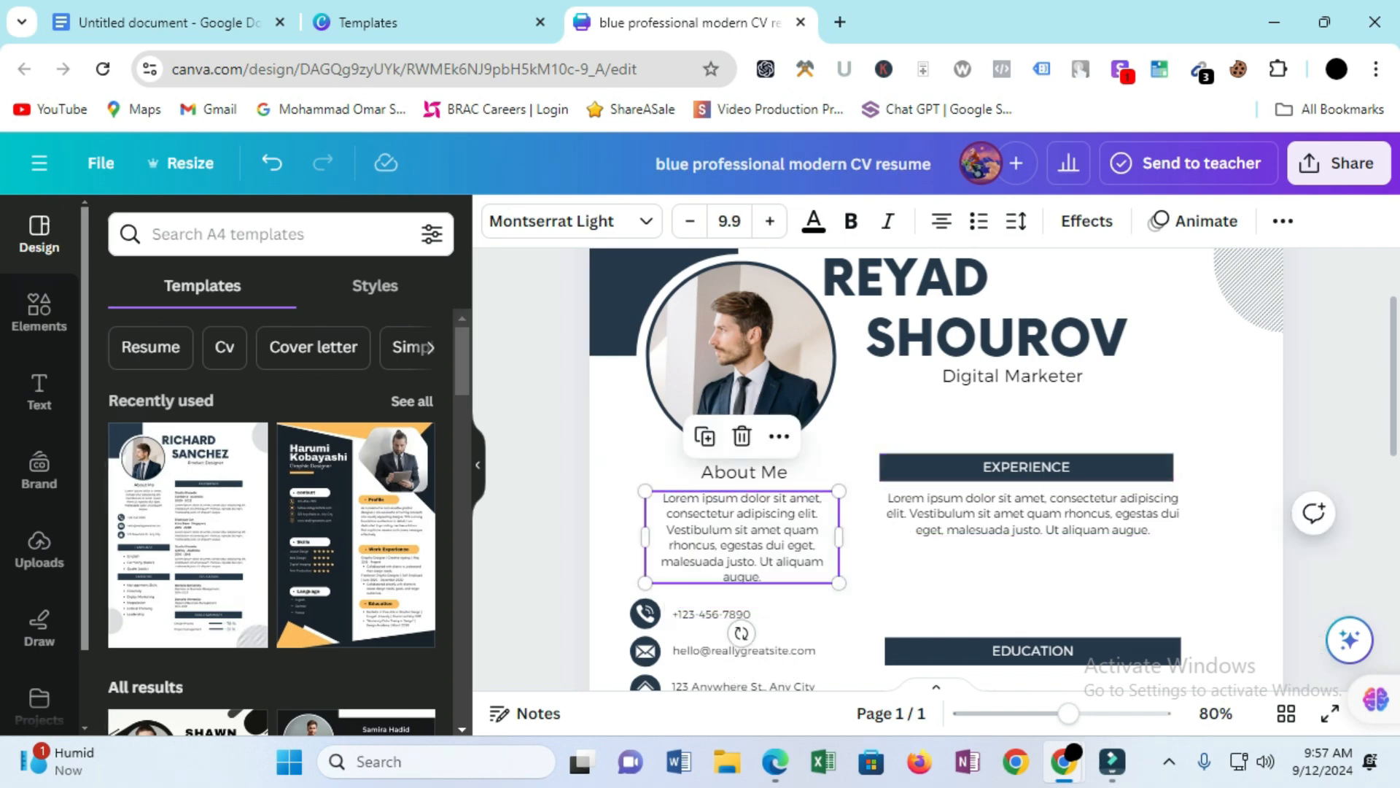
pyautogui.scroll(-8, 744, 452)
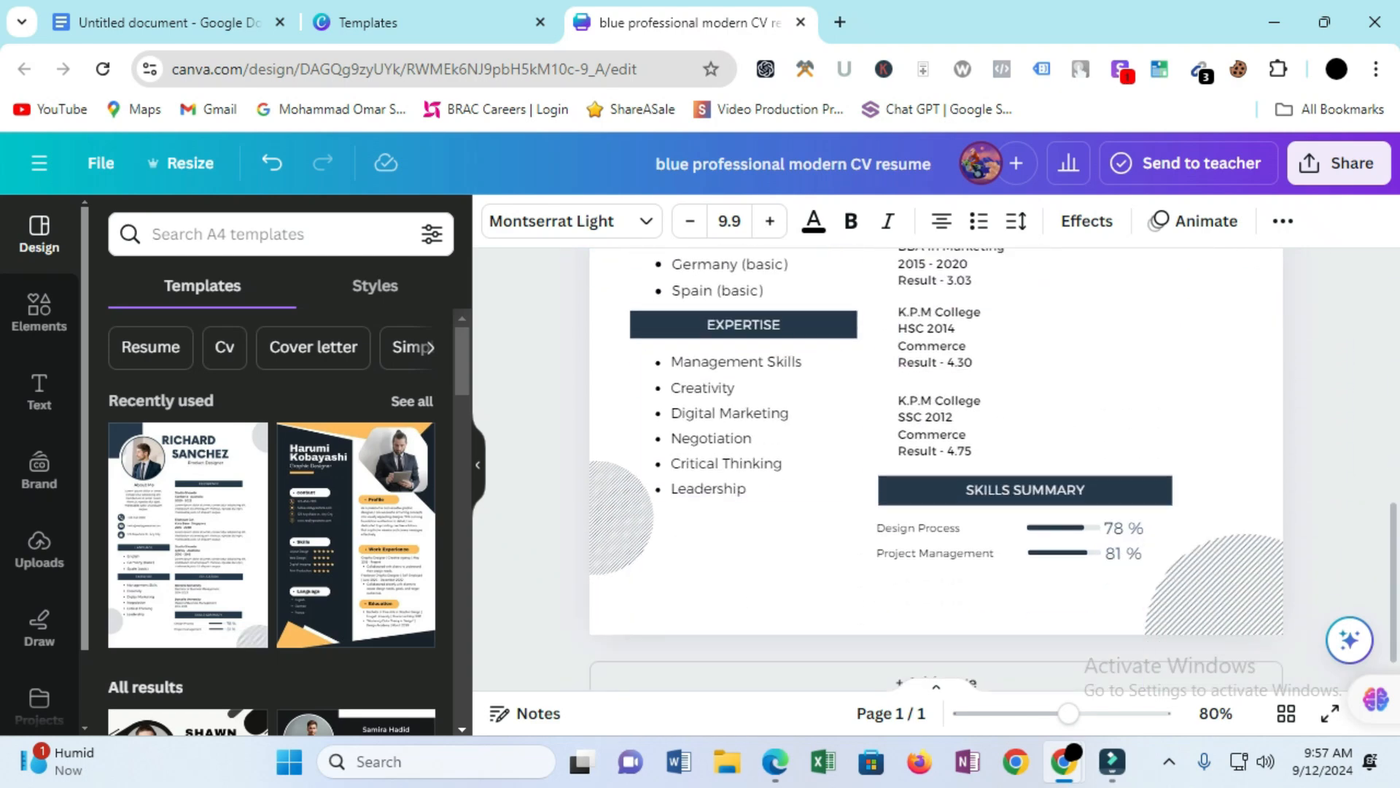
pyautogui.scroll(2, 744, 437)
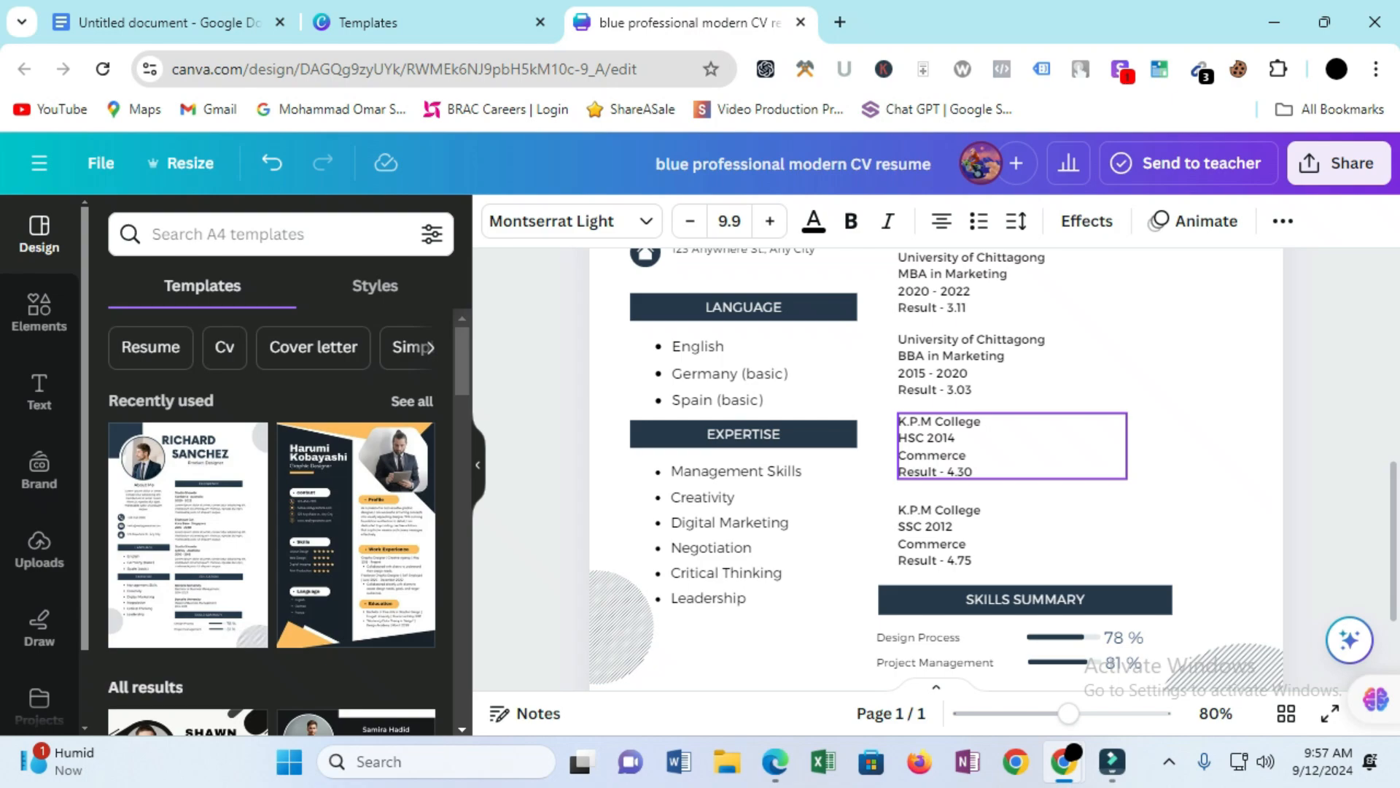
pyautogui.scroll(6, 936, 467)
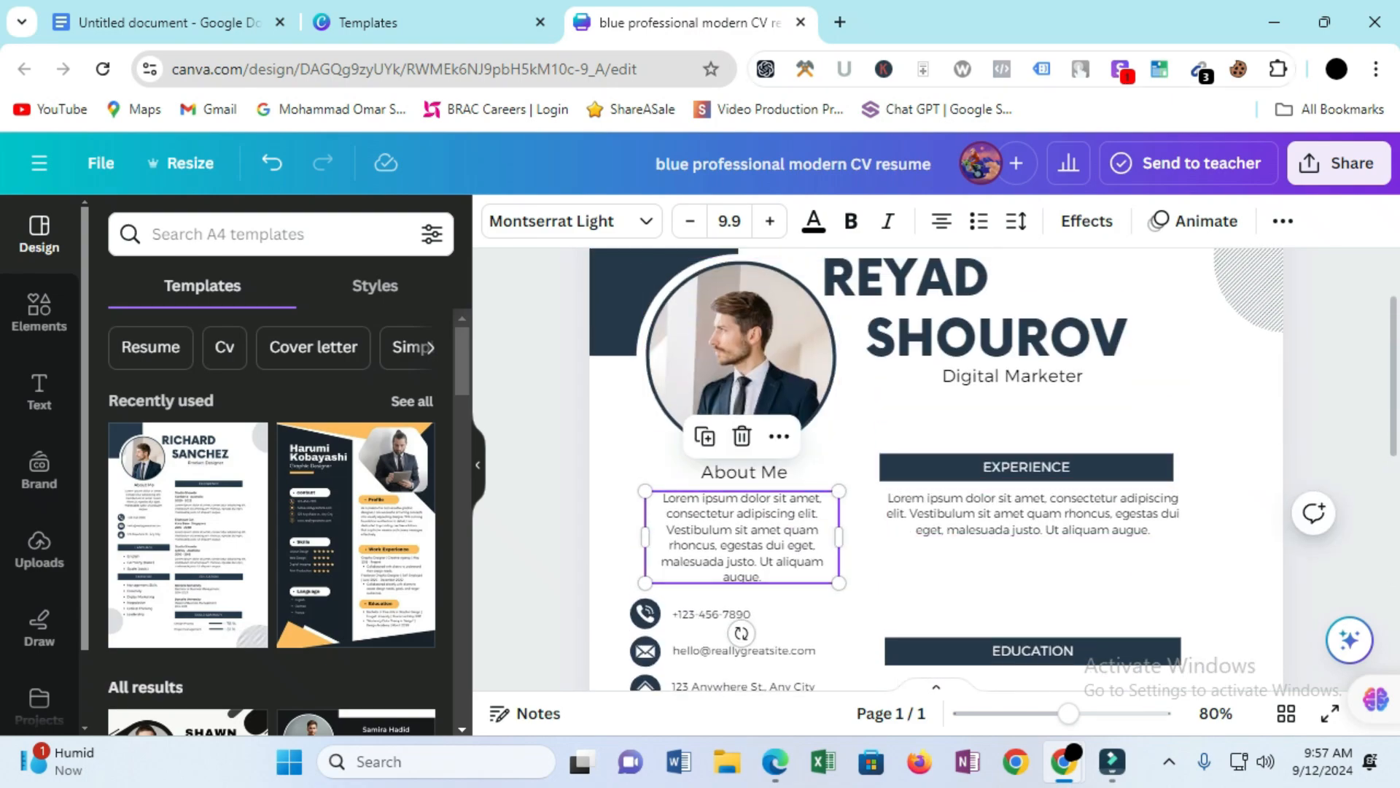
# - Load chatgpt.com in a new browser tab
pyautogui.click(839, 22)
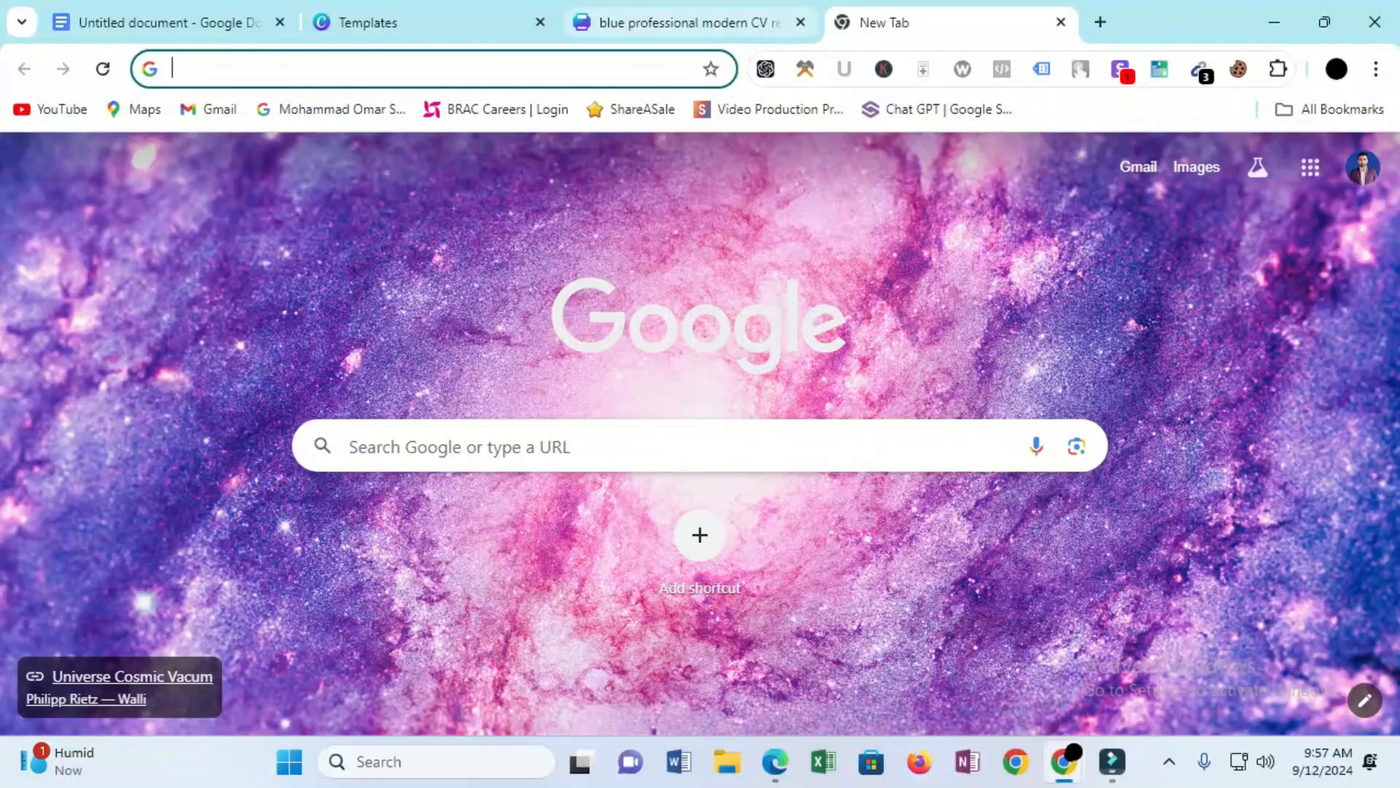
pyautogui.hotkey('ctrl', 'shift', 'Tab')
pyautogui.hotkey('ctrl', 'Tab')
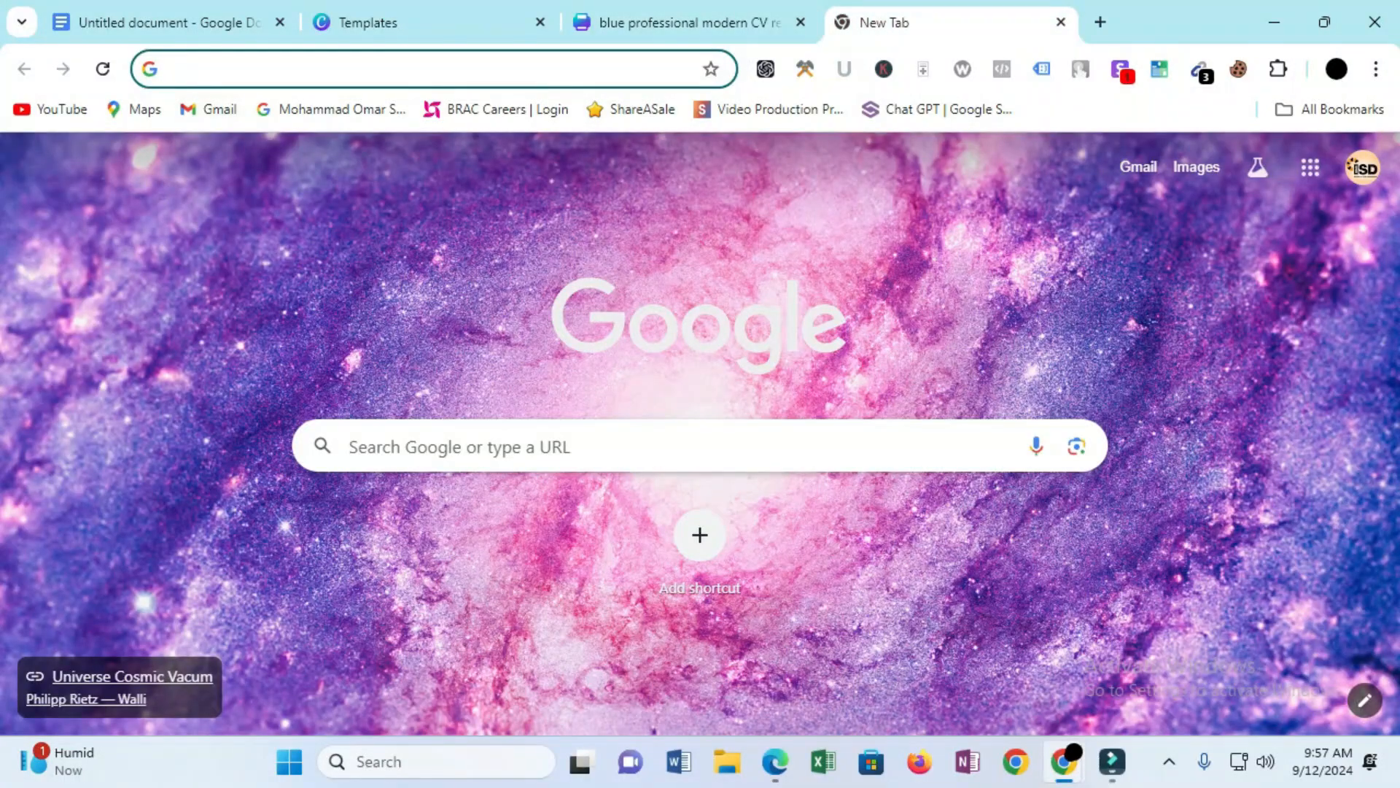
pyautogui.write('chat')
pyautogui.press('Return')
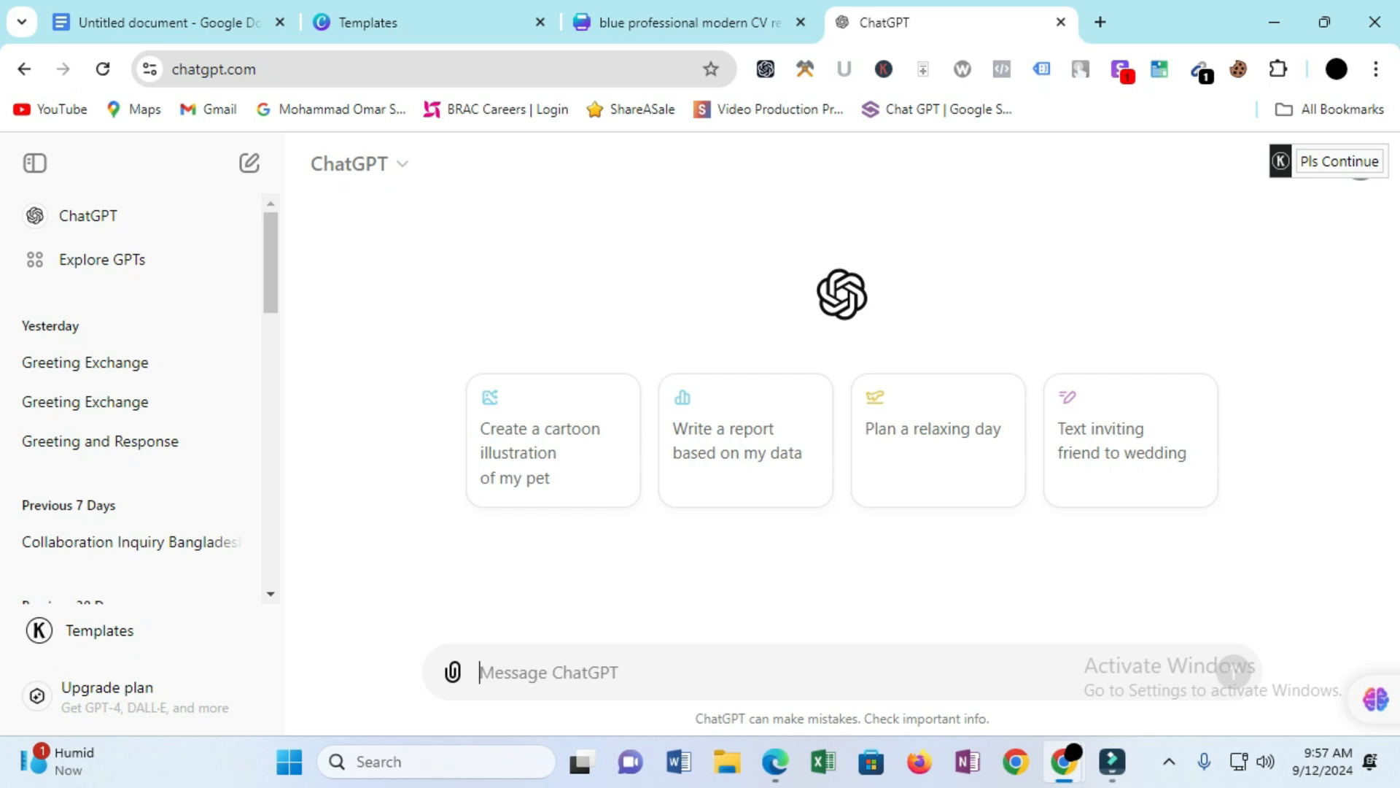
# - Ask ChatGPT what topics a professional CV should cover
pyautogui.write('i wan')
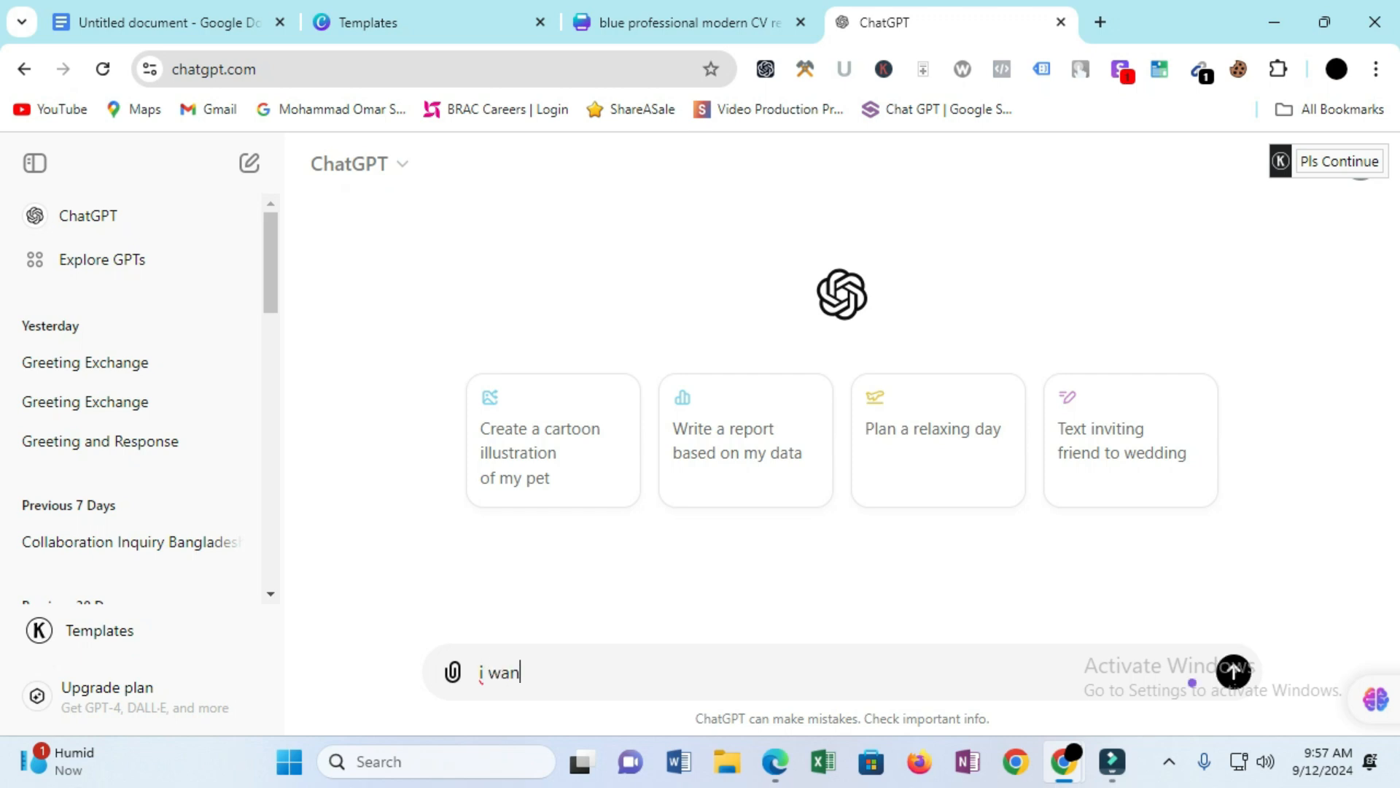
pyautogui.write('t to make a professi')
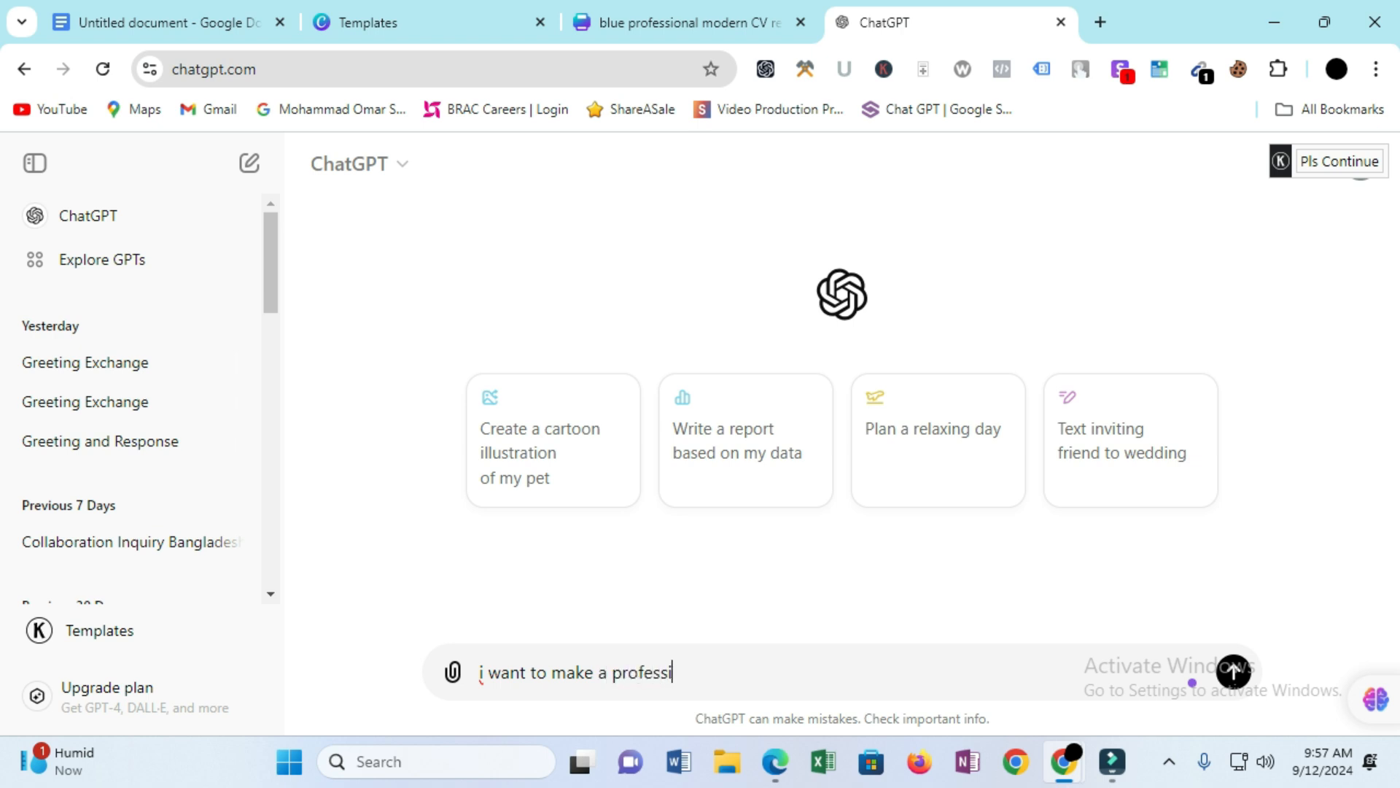
pyautogui.write('onal cv, sugges')
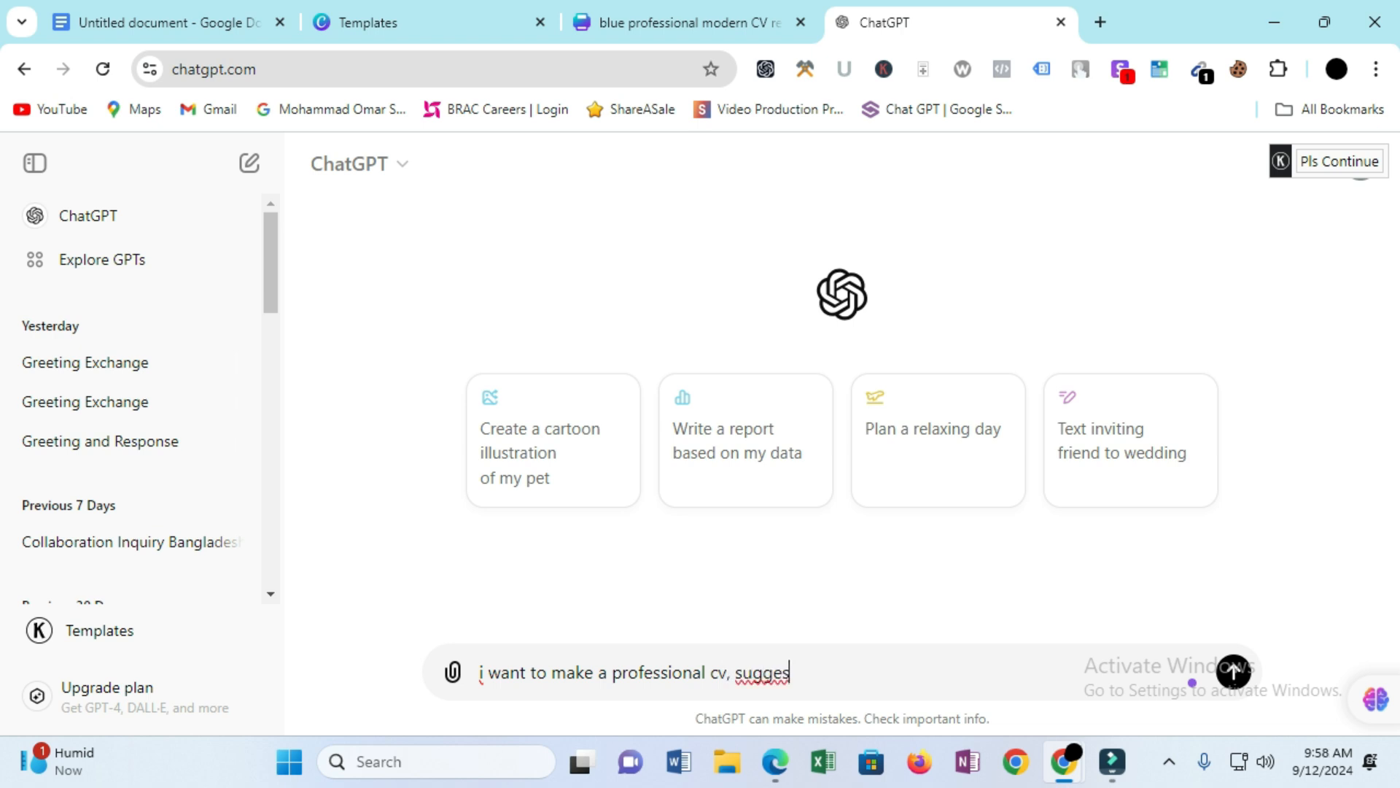
pyautogui.write('t me')
pyautogui.press('BackSpace')
pyautogui.press('BackSpace')
pyautogui.press('BackSpace')
pyautogui.write('me what')
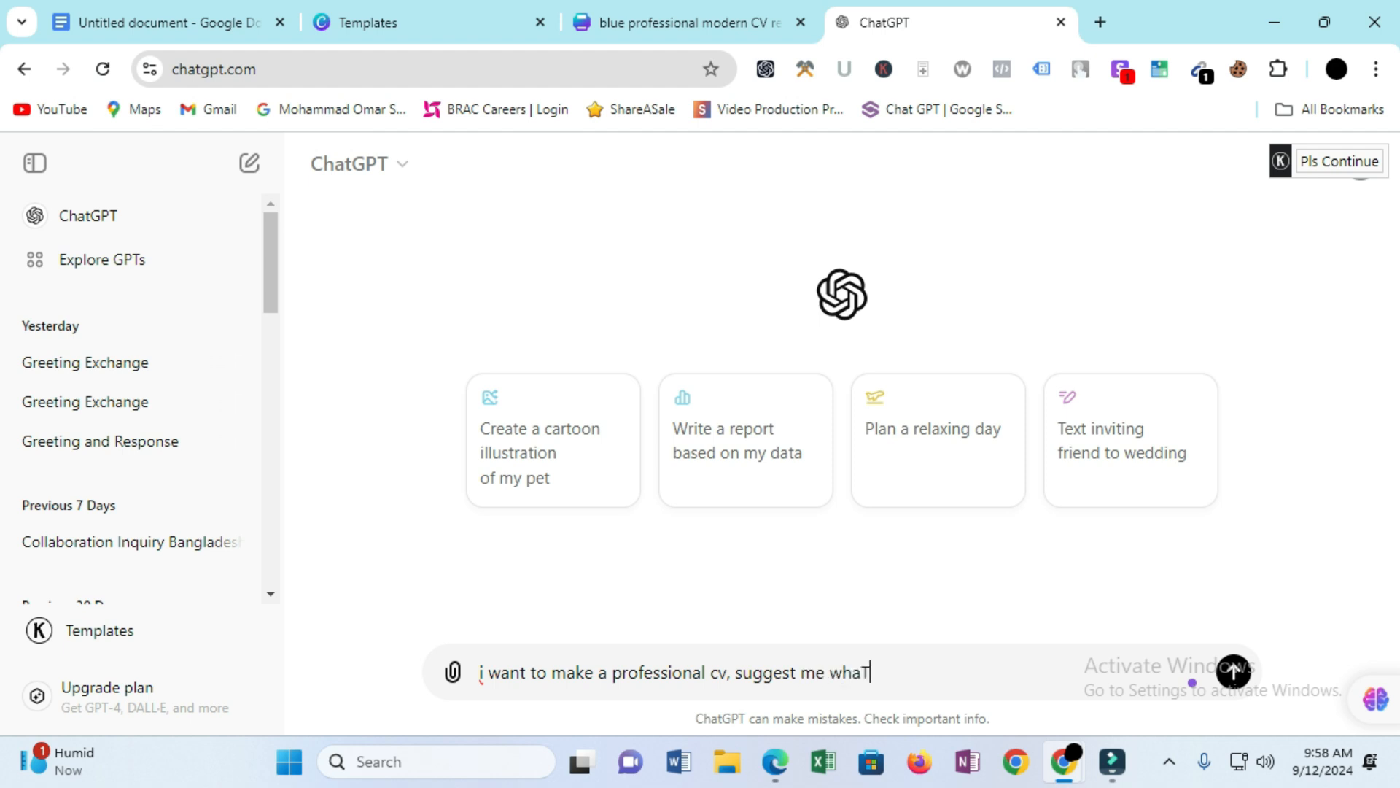
pyautogui.press('BackSpace')
pyautogui.write('t topics i should c')
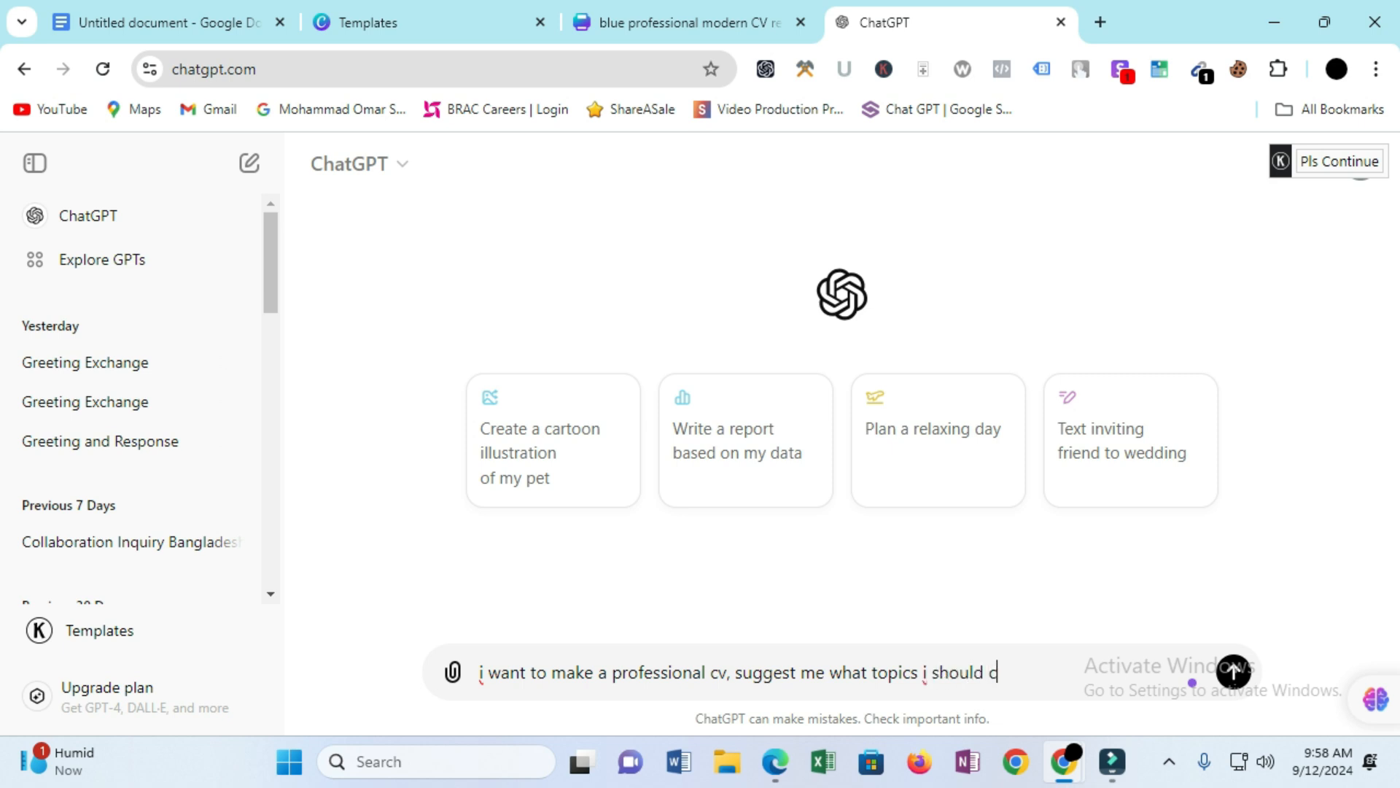
pyautogui.write('over?')
pyautogui.press('Return')
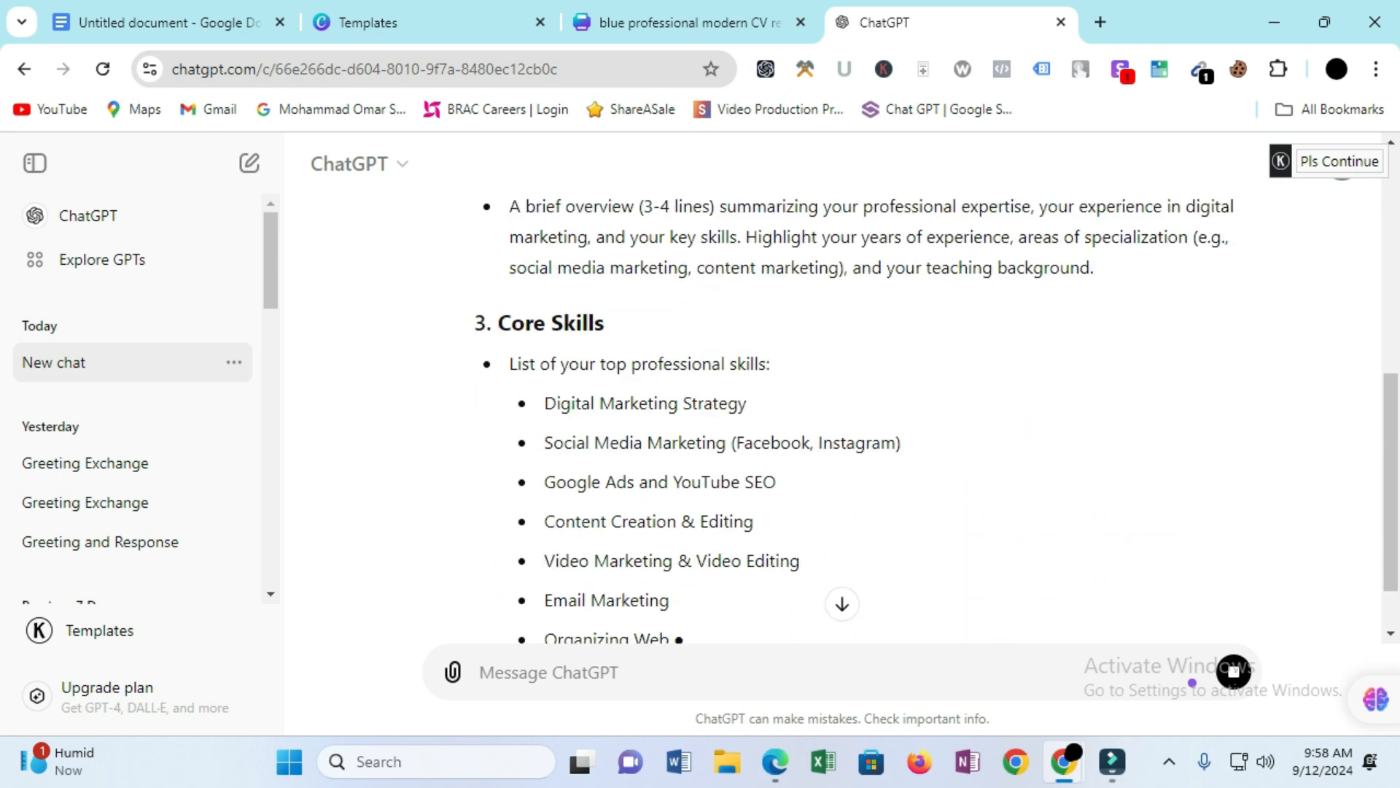
# - Read through ChatGPT's suggested CV topics down to the Professional Summary advice
pyautogui.scroll(4, 843, 423)
pyautogui.scroll(-1, 842, 423)
pyautogui.scroll(-2, 843, 423)
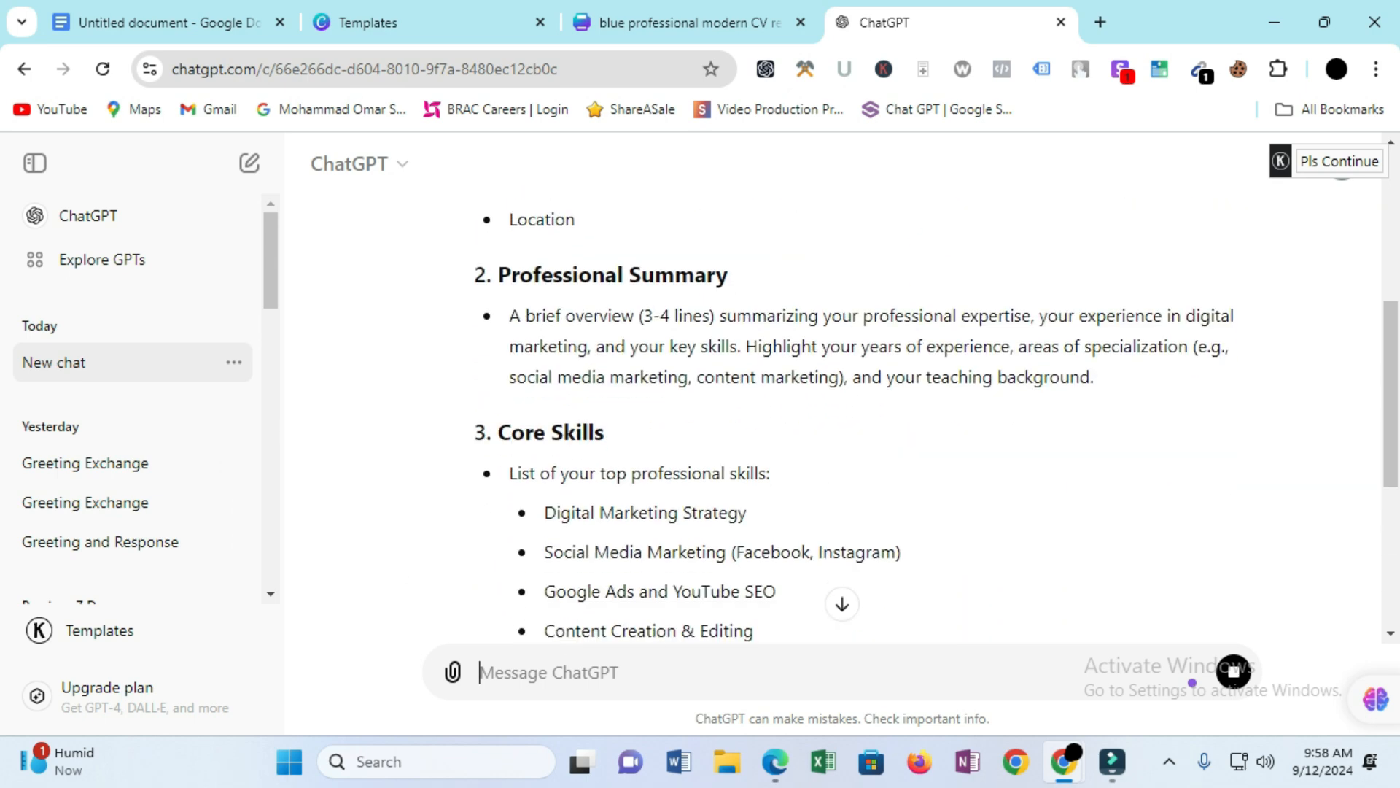
pyautogui.scroll(2, 842, 423)
pyautogui.scroll(4, 842, 423)
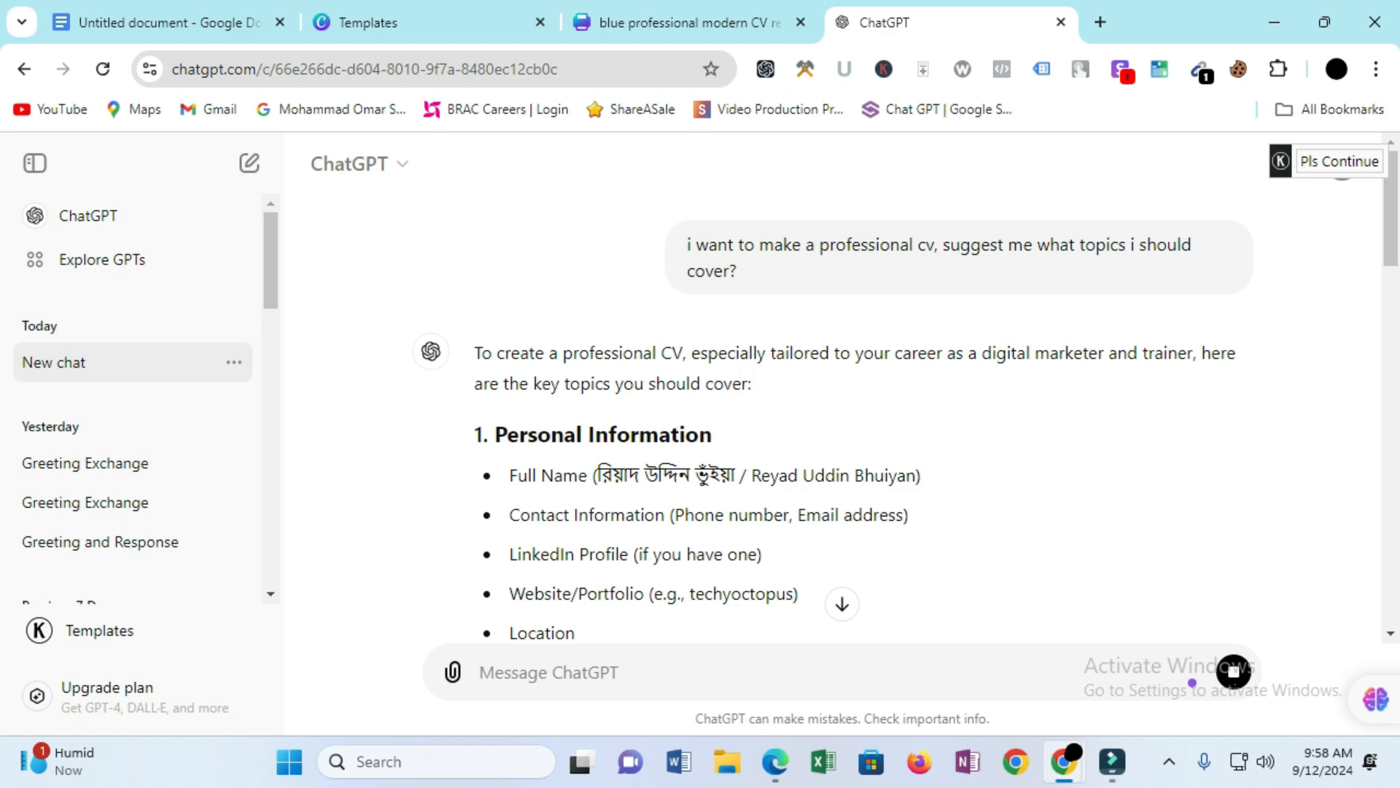
pyautogui.scroll(-1, 839, 401)
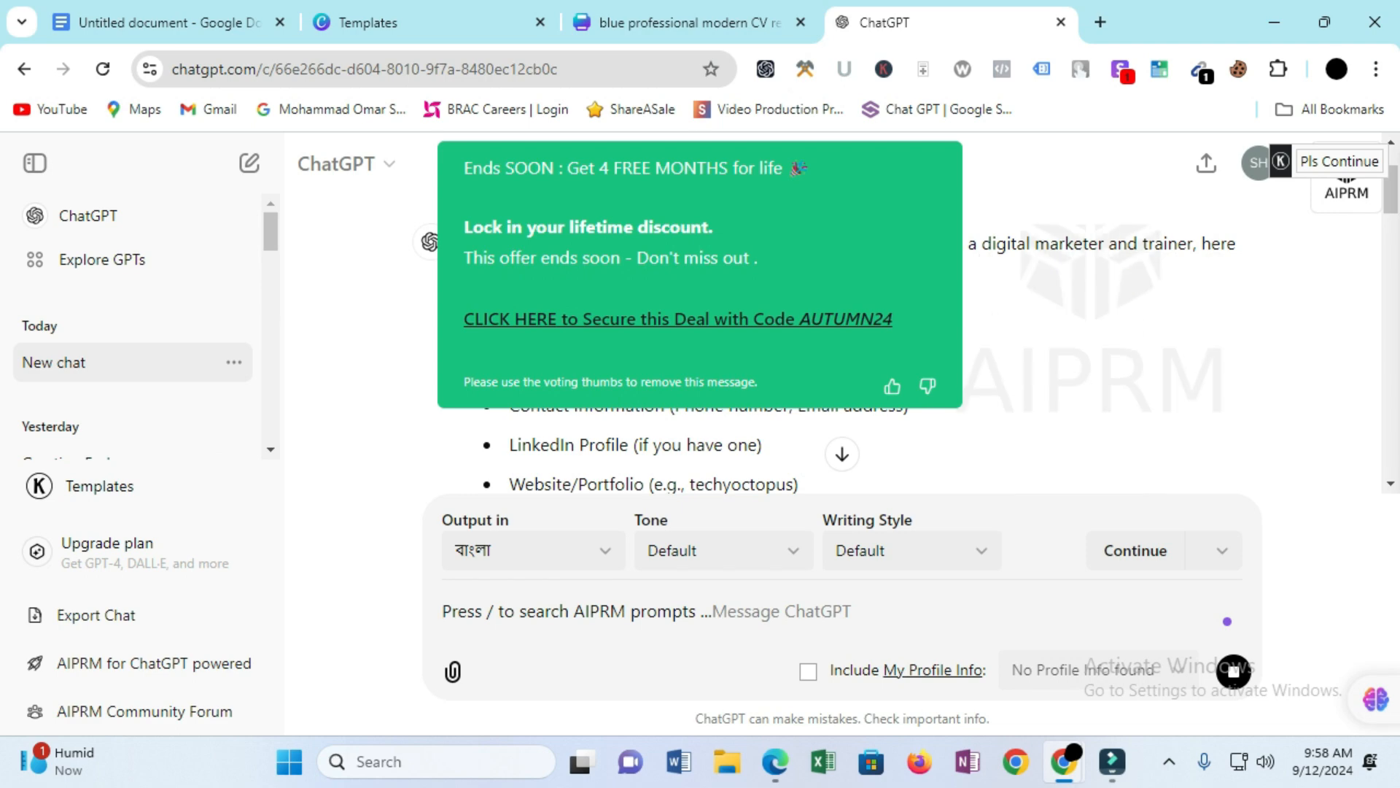
pyautogui.scroll(-1, 839, 329)
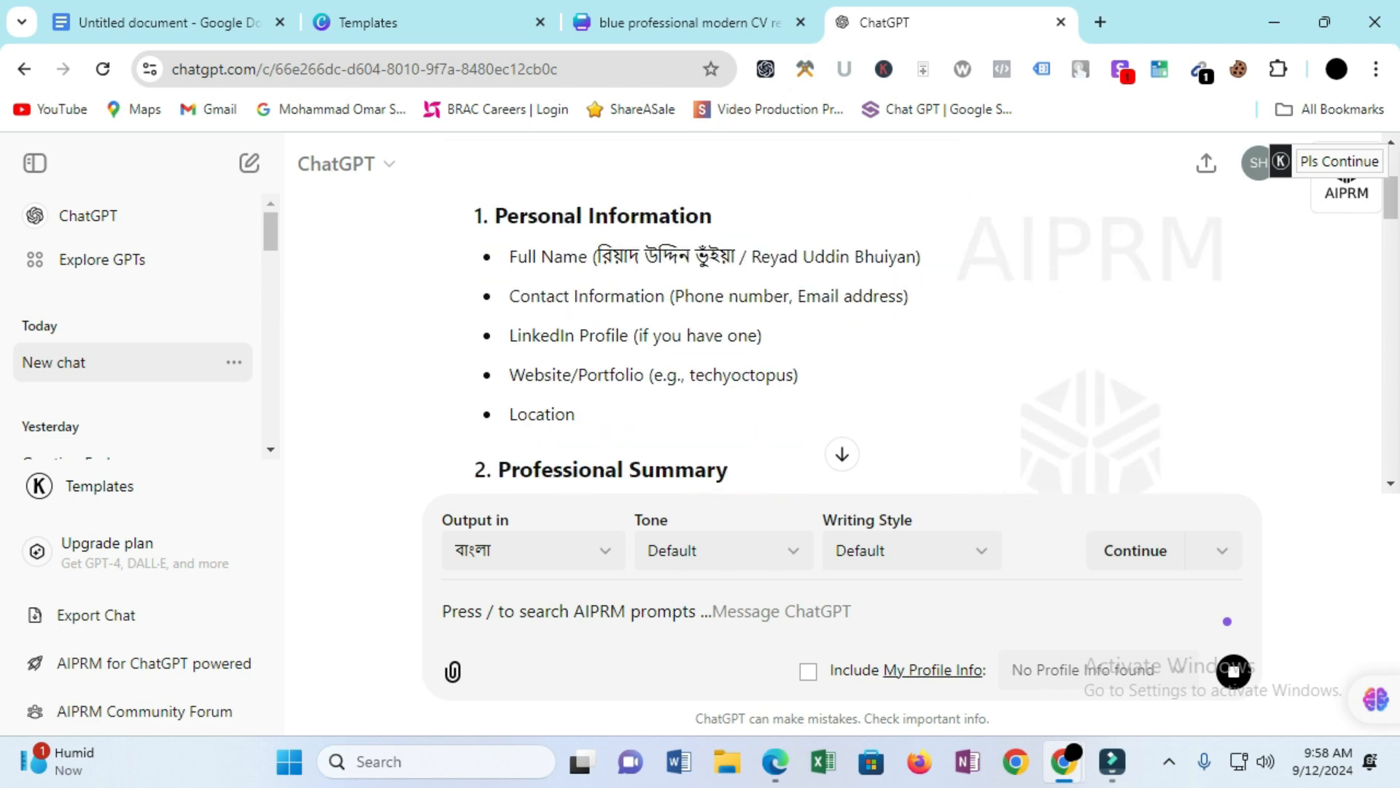
pyautogui.scroll(-1, 839, 328)
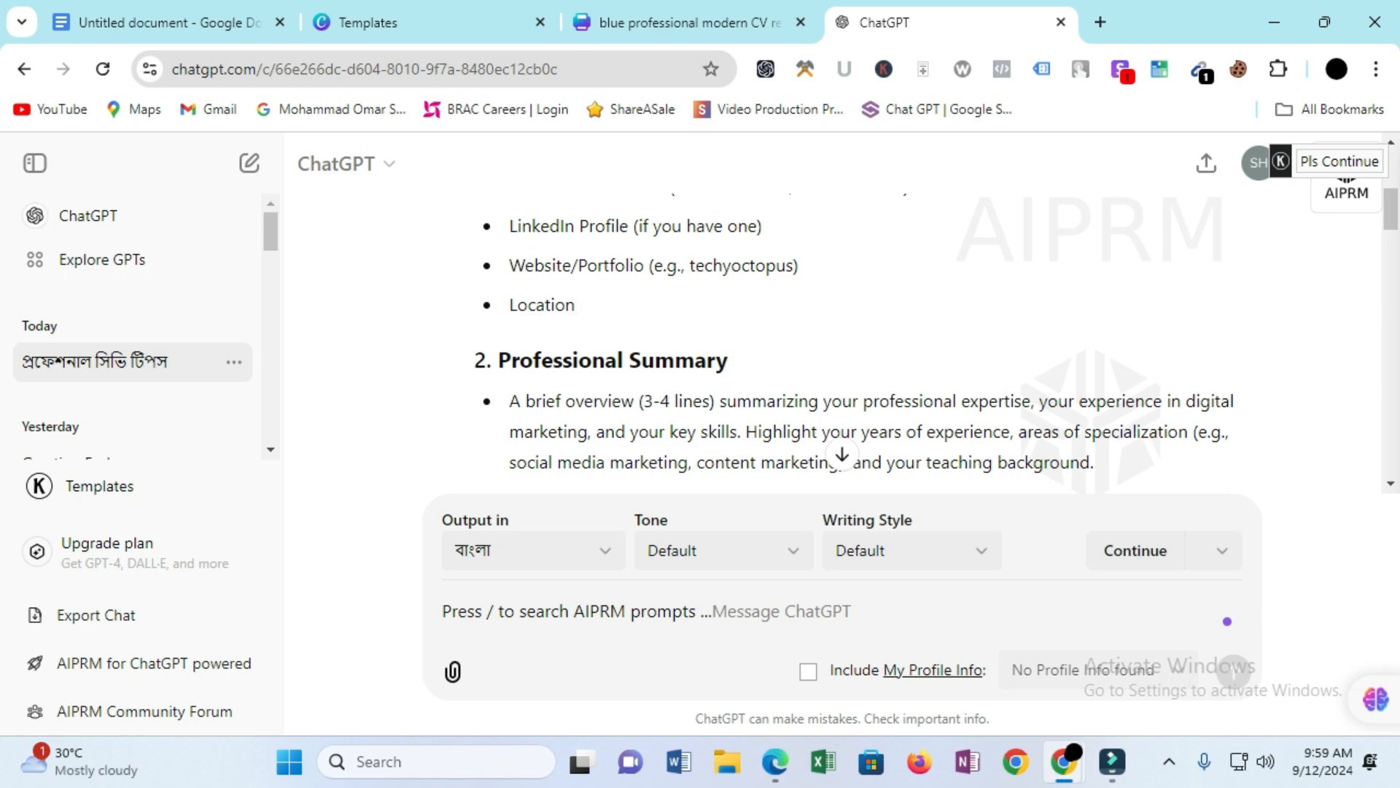
# - Select the About Me text in the Canva CV, then come back to ChatGPT
pyautogui.click(678, 21)
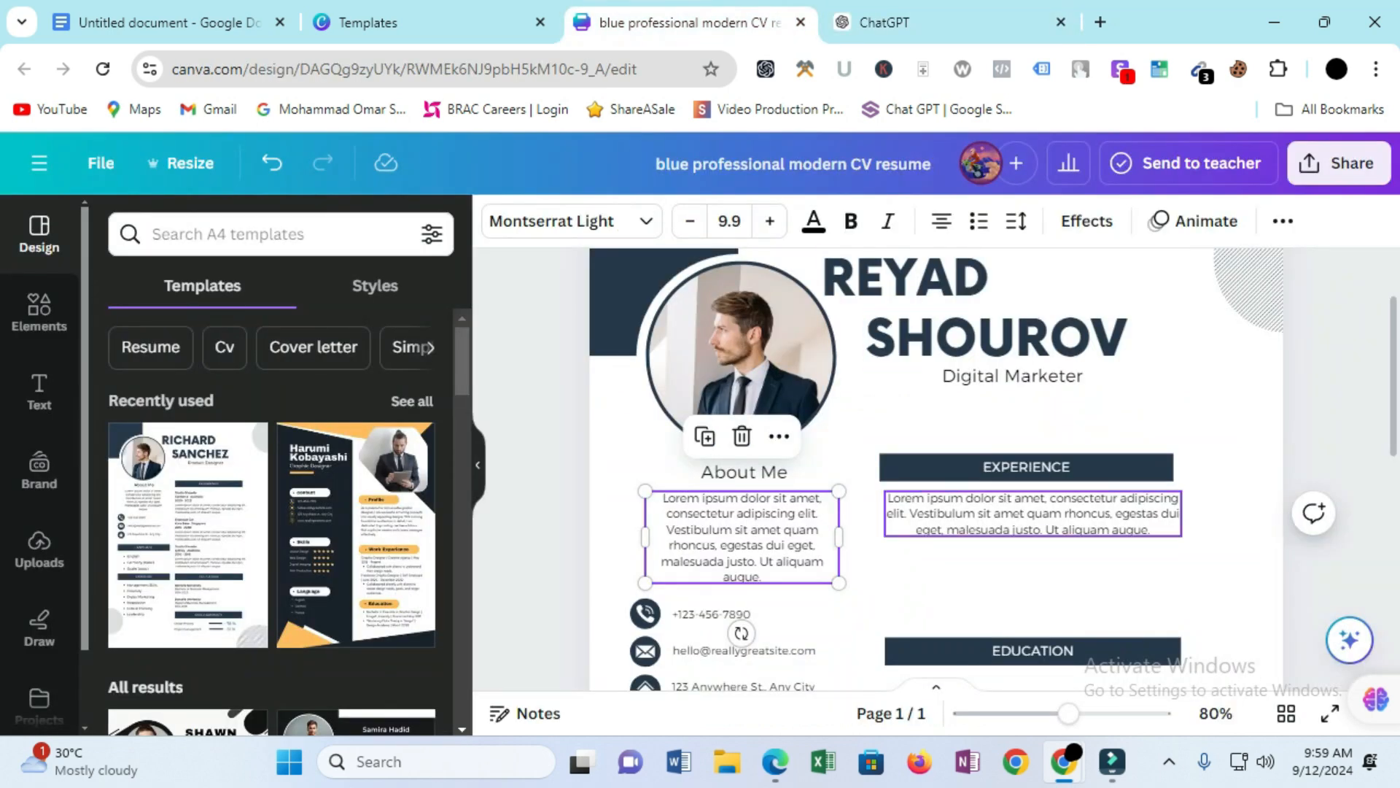
pyautogui.press('Return')
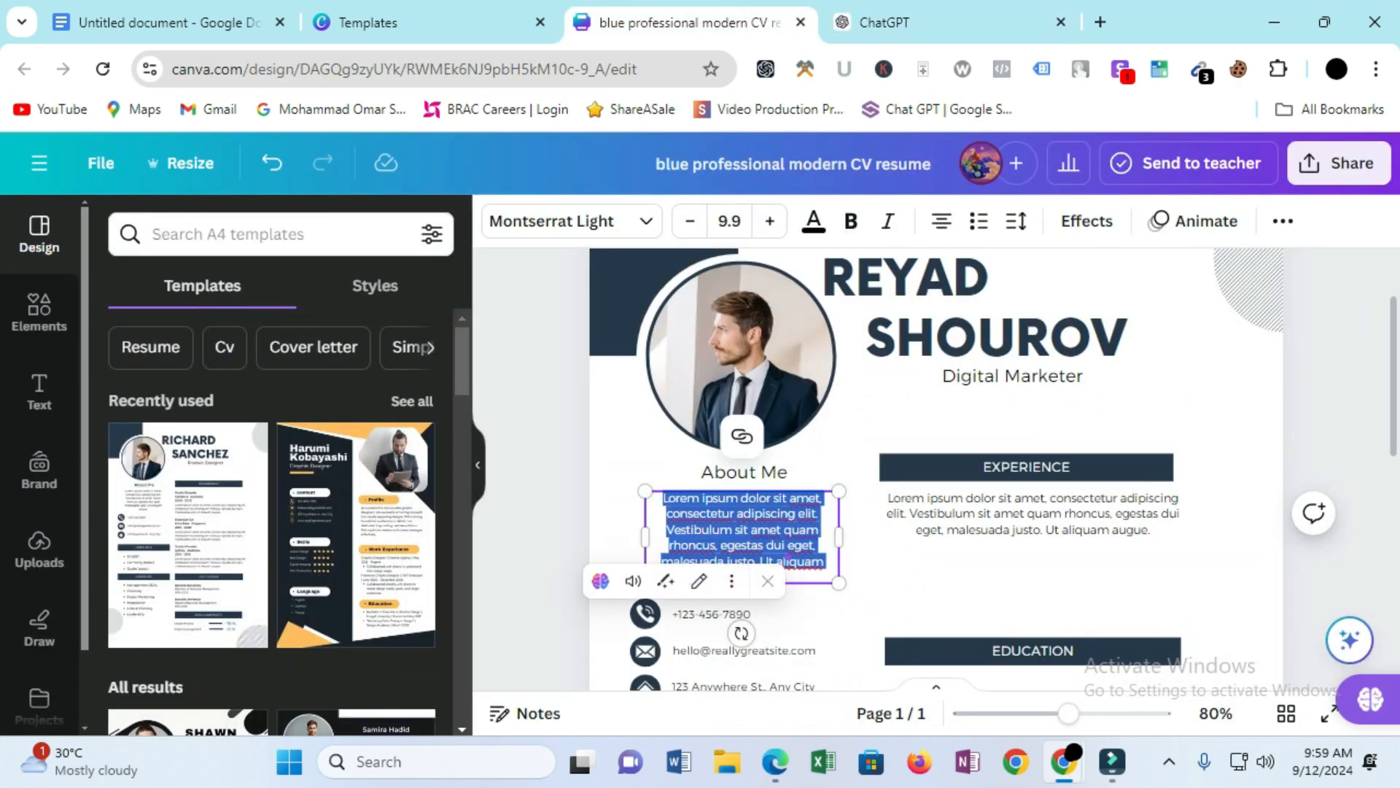
pyautogui.hotkey('ctrl', 'Tab')
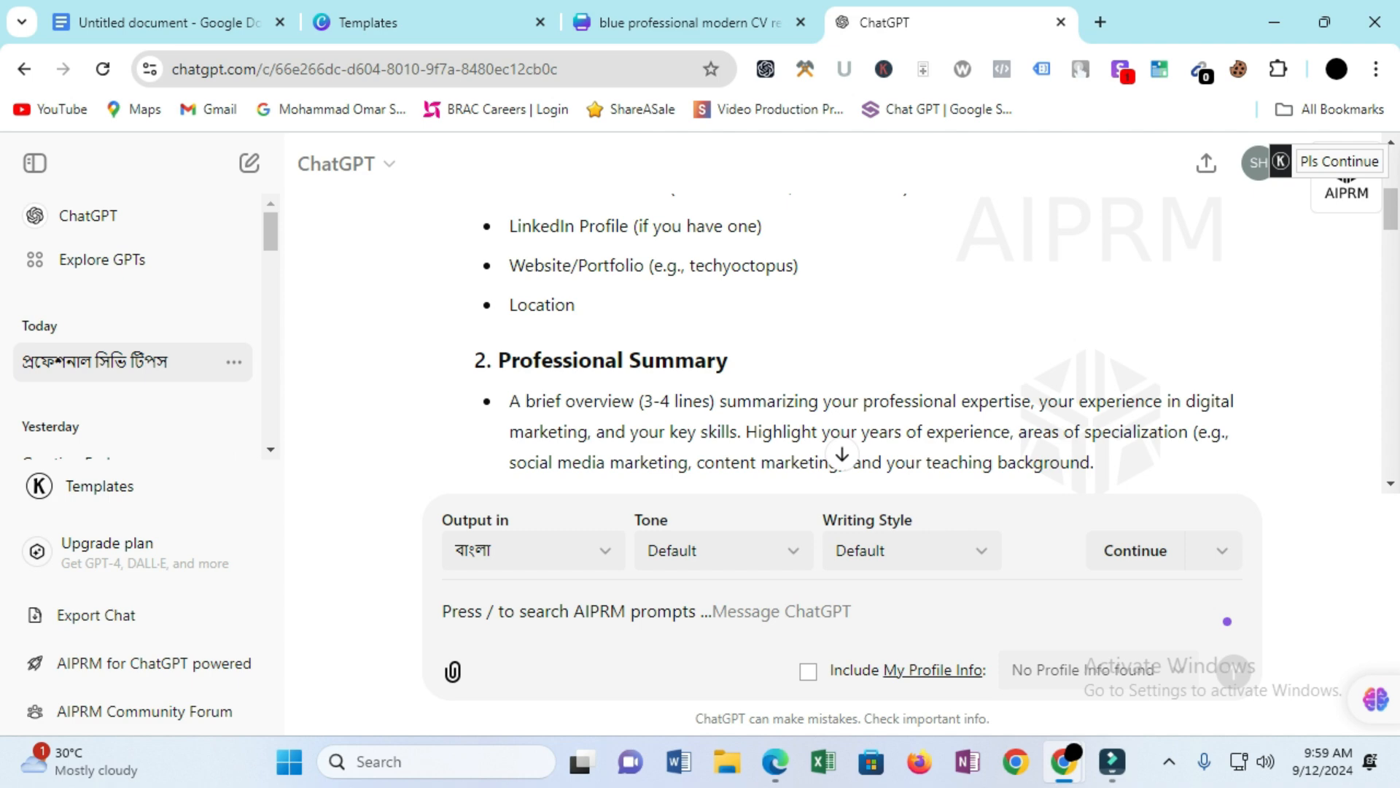
# - Start a prompt asking ChatGPT to write a 'Professional Summary' for my CV
pyautogui.scroll(5, 839, 448)
pyautogui.scroll(-6, 839, 448)
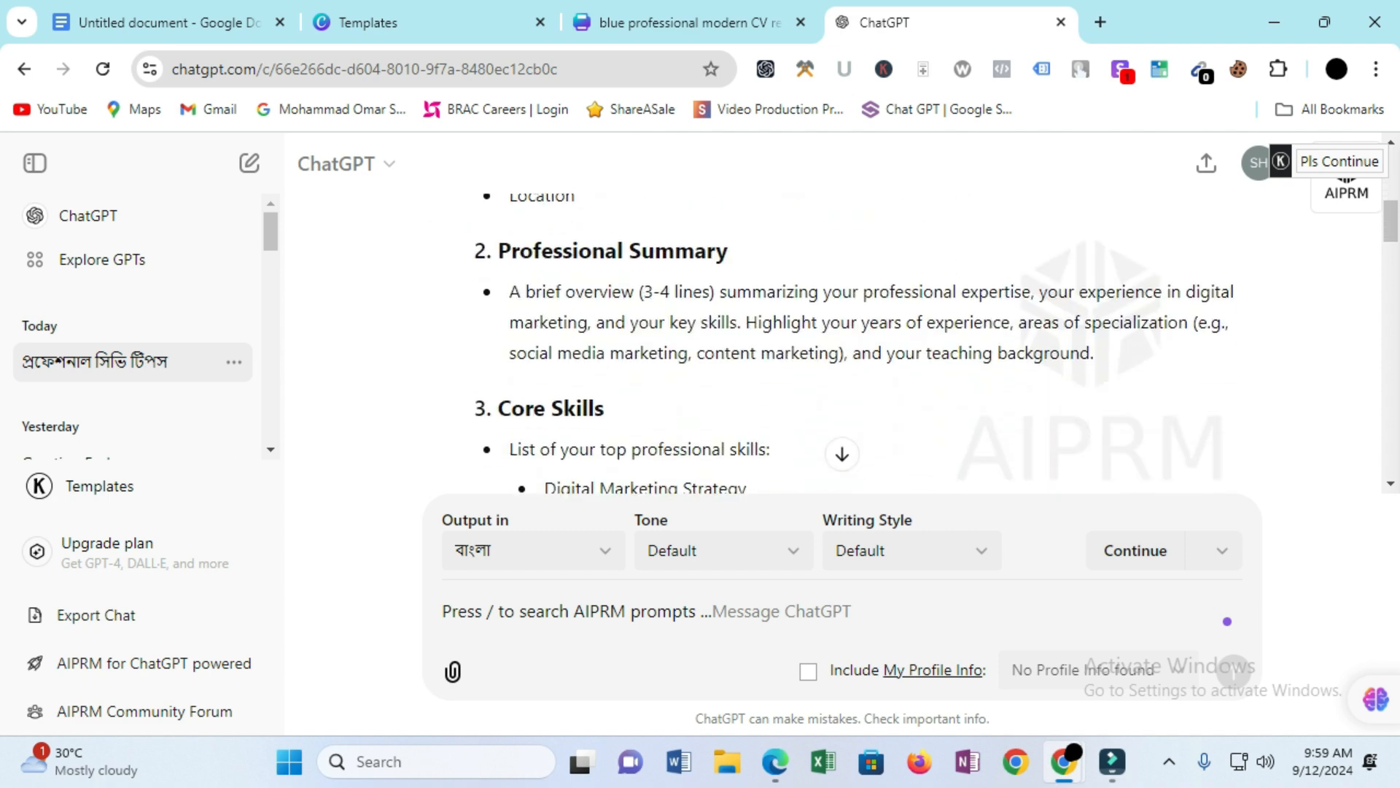
pyautogui.moveTo(727, 251); pyautogui.dragTo(498, 251)
pyautogui.hotkey('ctrl', 'c')
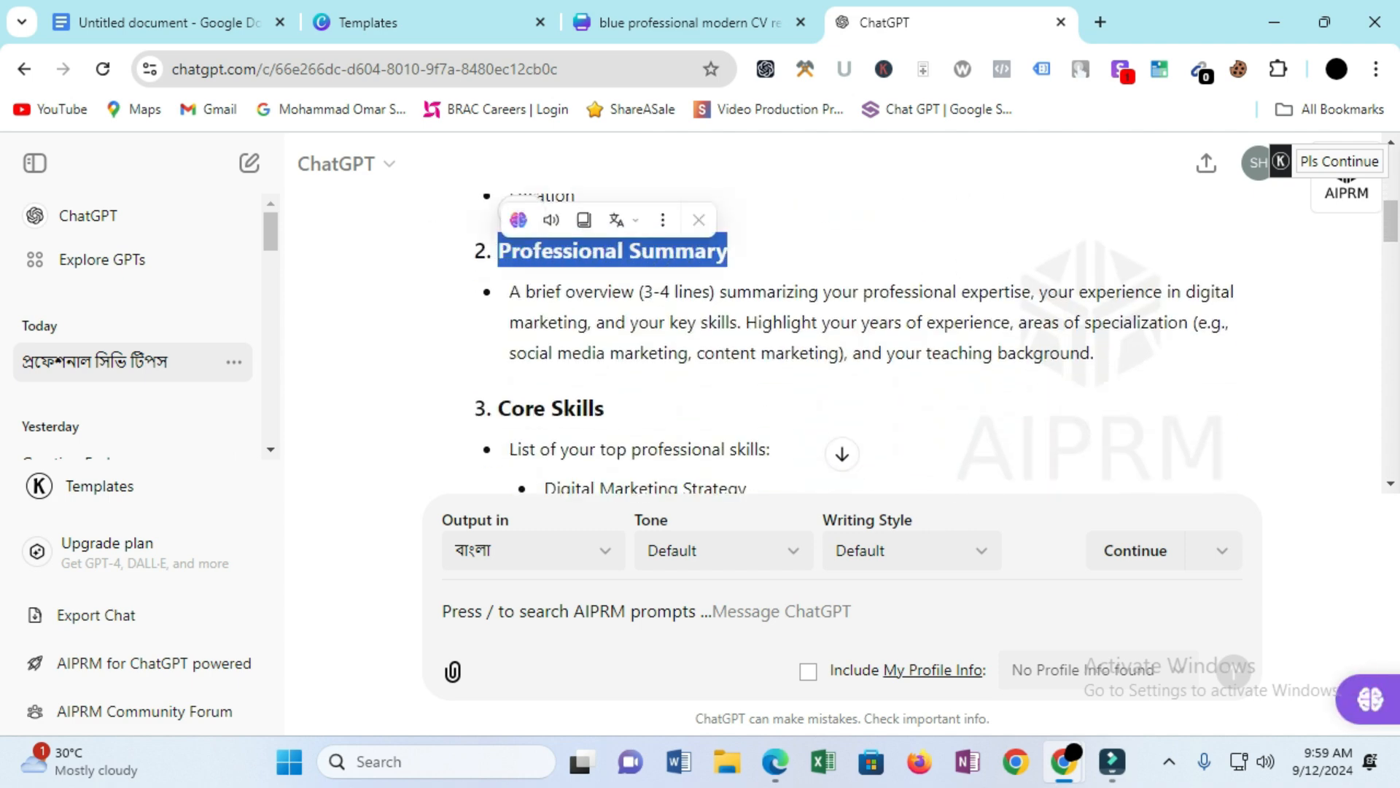
pyautogui.click(467, 611)
pyautogui.write('writ')
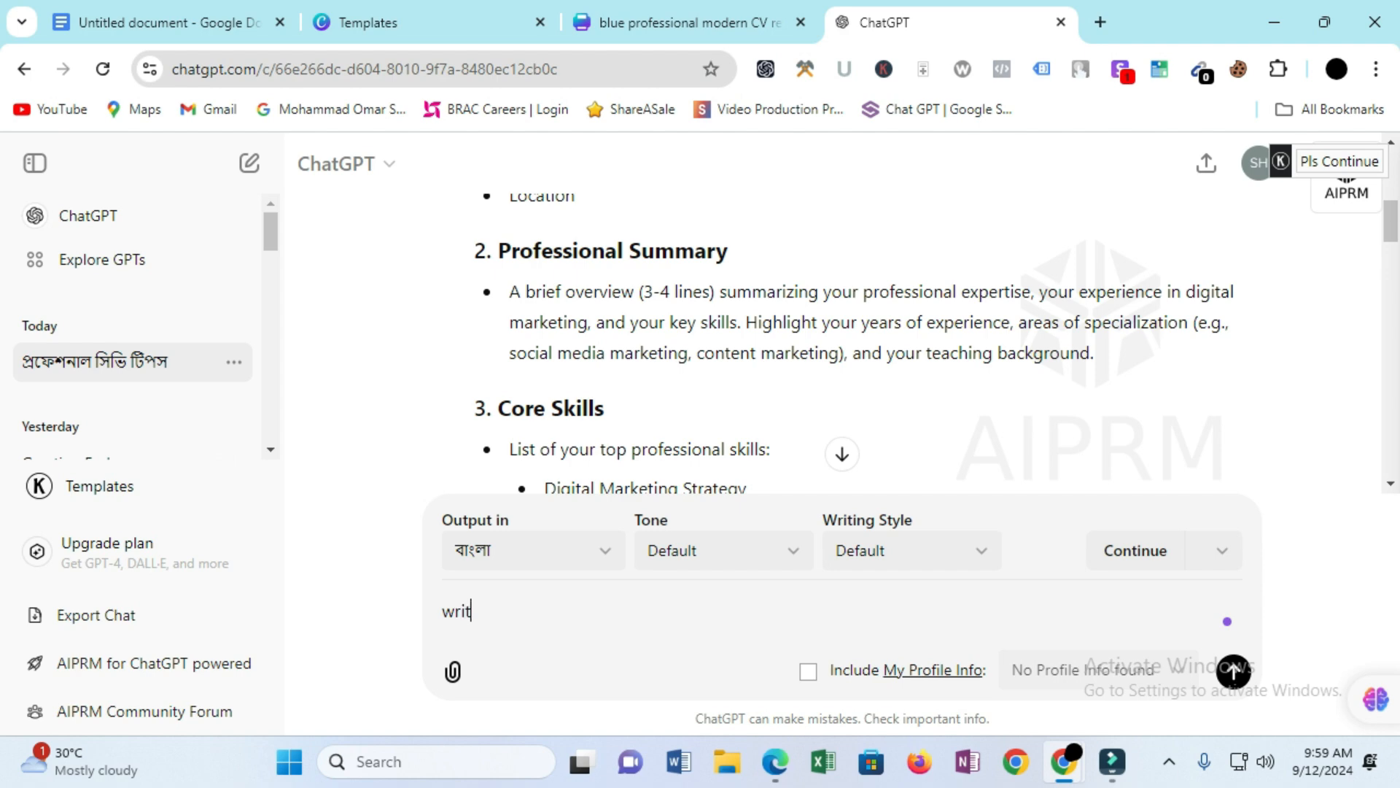
pyautogui.write('e a "')
pyautogui.hotkey('ctrl', 'v')
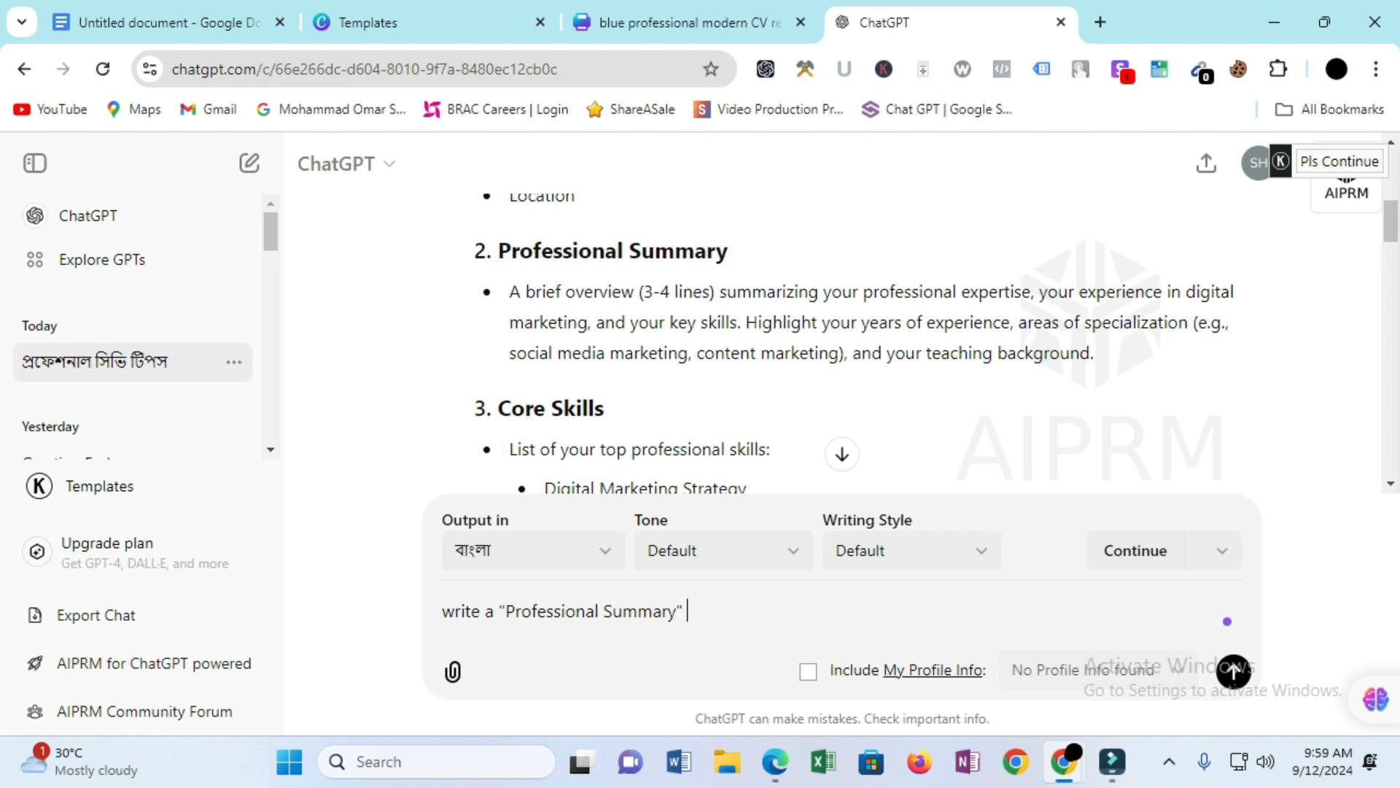
pyautogui.write('" for ')
pyautogui.write('my ')
pyautogui.write('cv')
# - Add the owner's name, BBA and MBA from Chittagong University, Marketing major, both first class
pyautogui.write(', ')
pyautogui.write('":')
pyautogui.write('my name')
pyautogui.write(' is ')
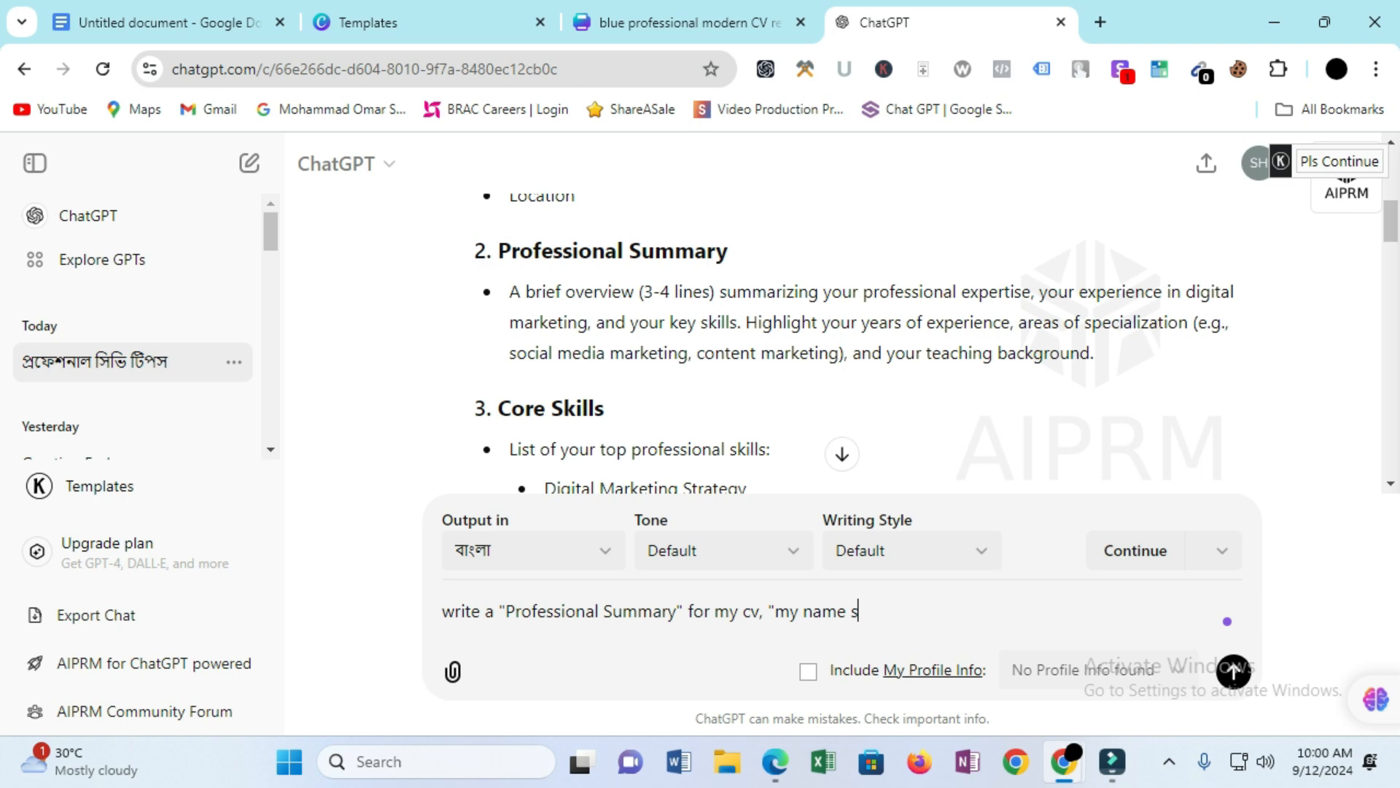
pyautogui.write('Md Reyad Uddin B')
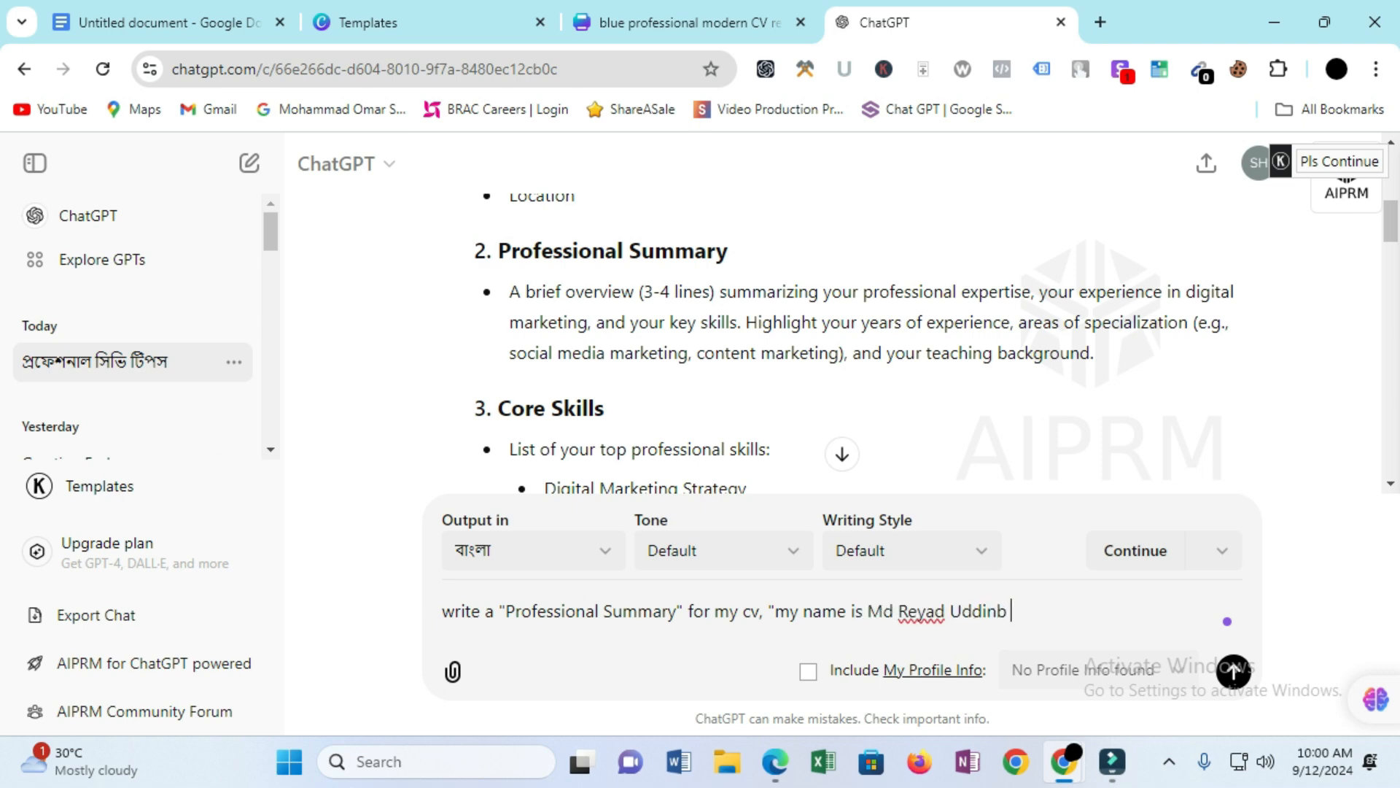
pyautogui.write('Huiya')
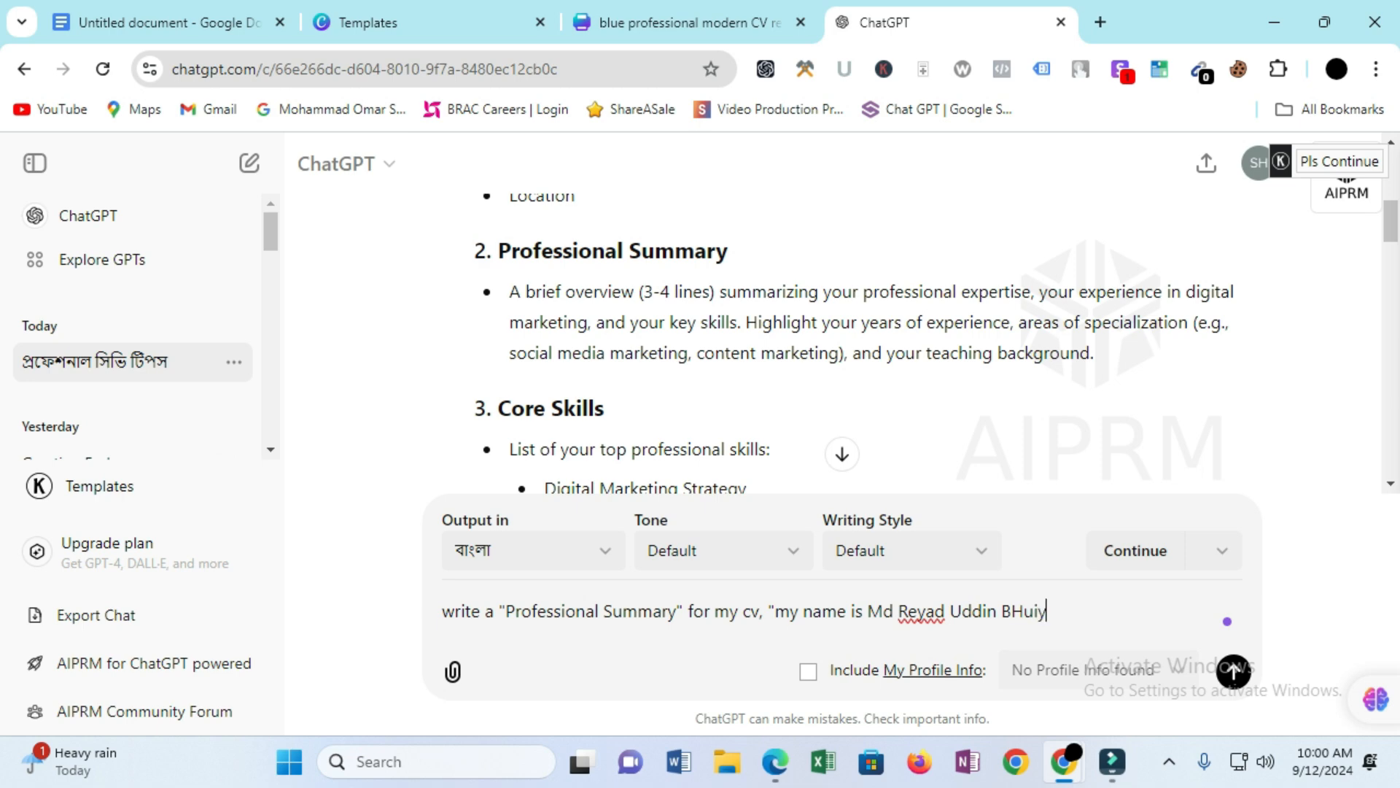
pyautogui.press('BackSpace')
pyautogui.press('BackSpace')
pyautogui.press('BackSpace')
pyautogui.press('BackSpace')
pyautogui.press('BackSpace')
pyautogui.write('huiya')
pyautogui.write('n" ')
pyautogui.write('i ')
pyautogui.write('com')
pyautogui.write('te')
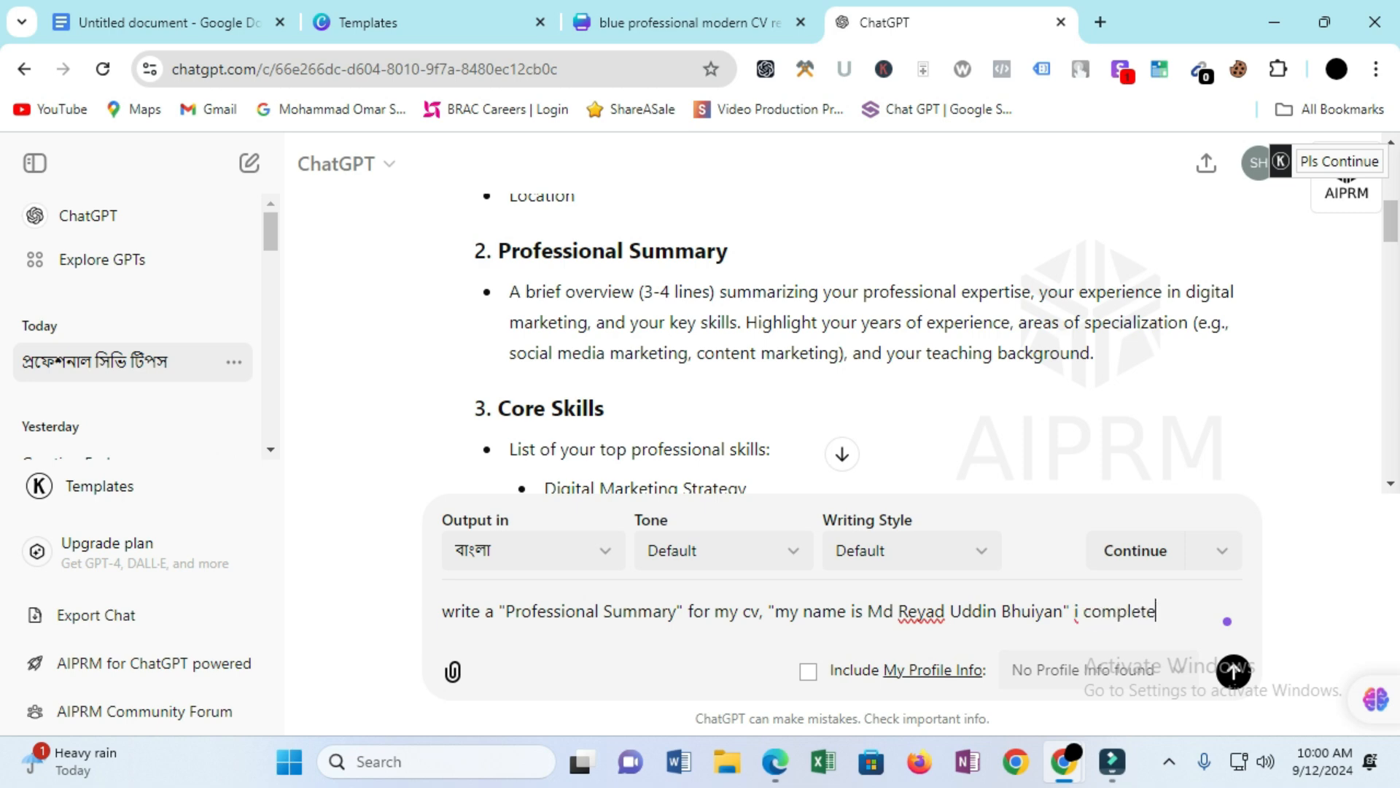
pyautogui.write('d my BBA and MBA')
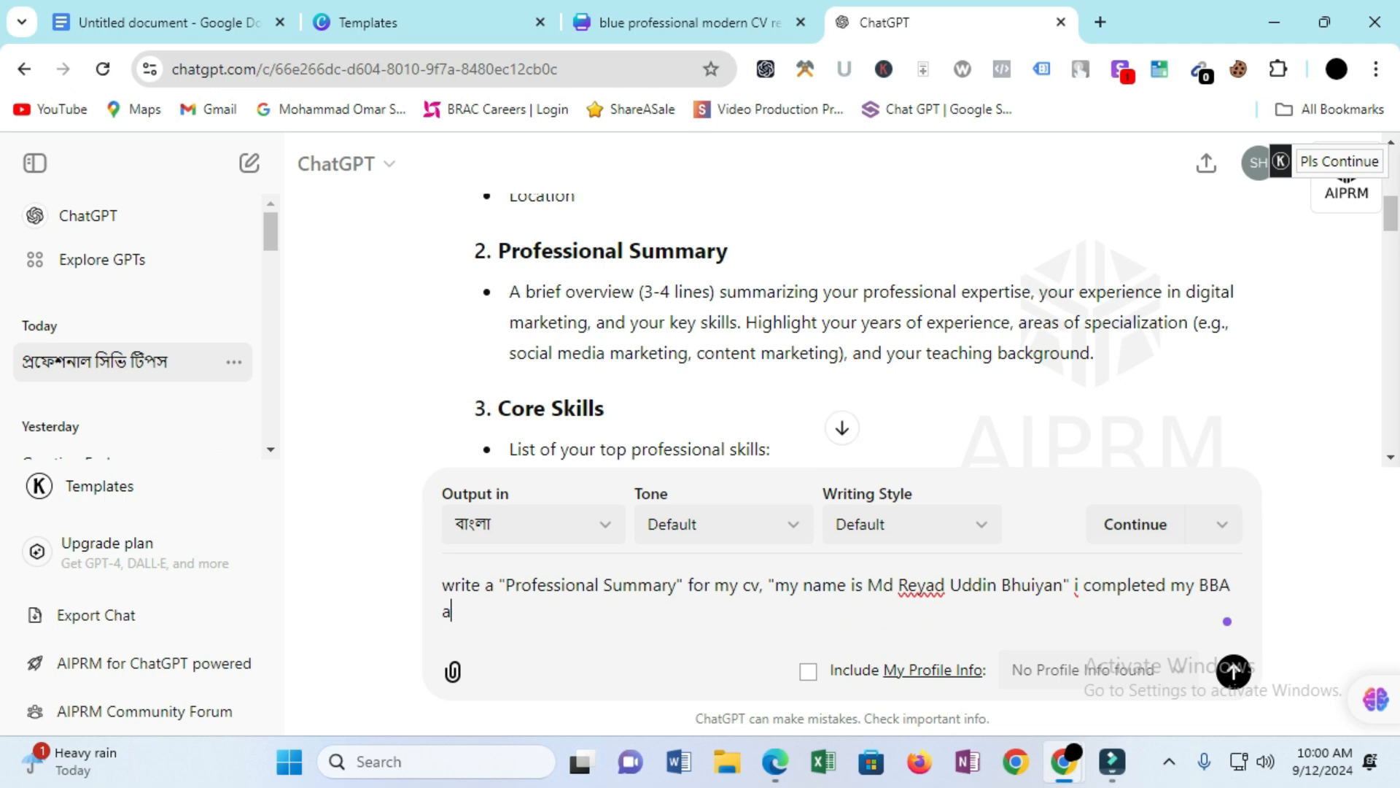
pyautogui.write(' from chitta')
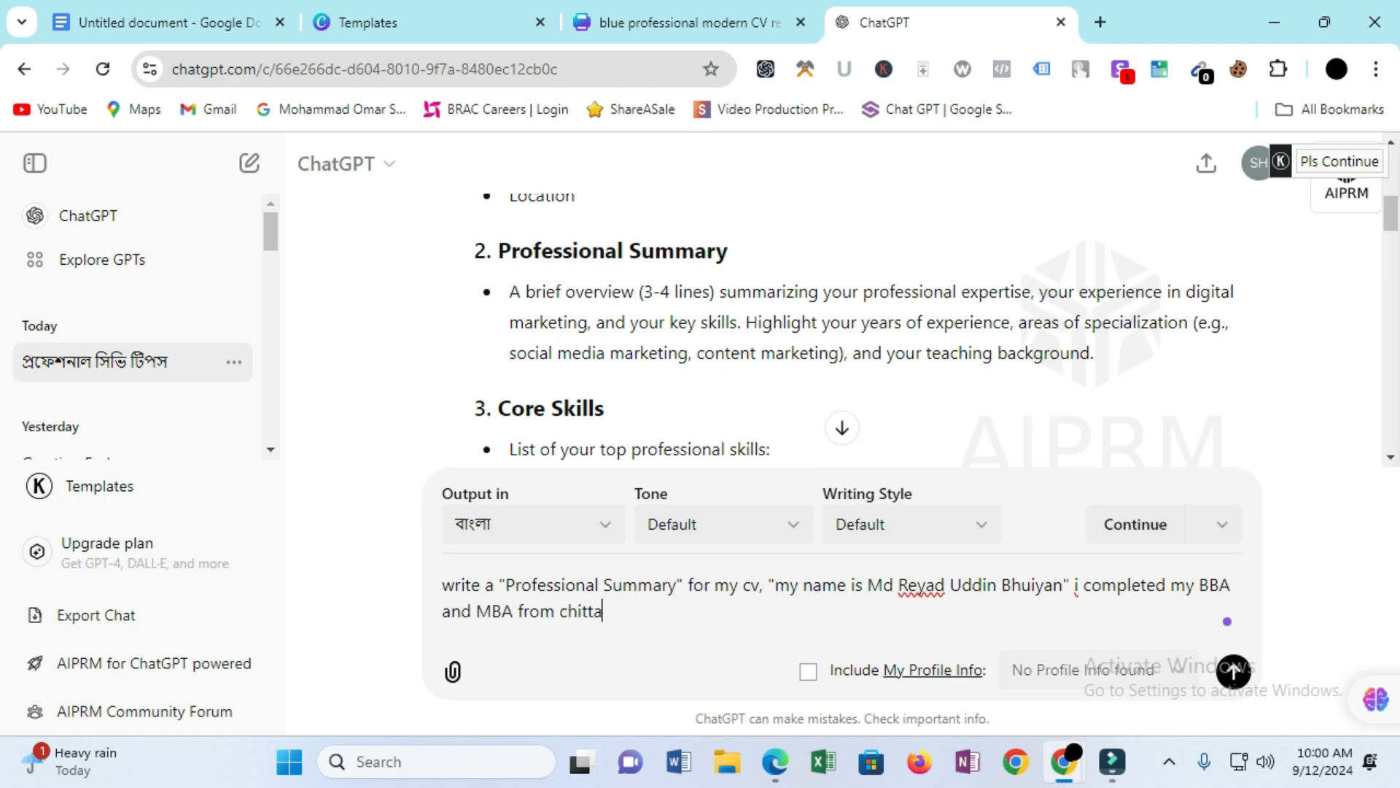
pyautogui.write('gong univ')
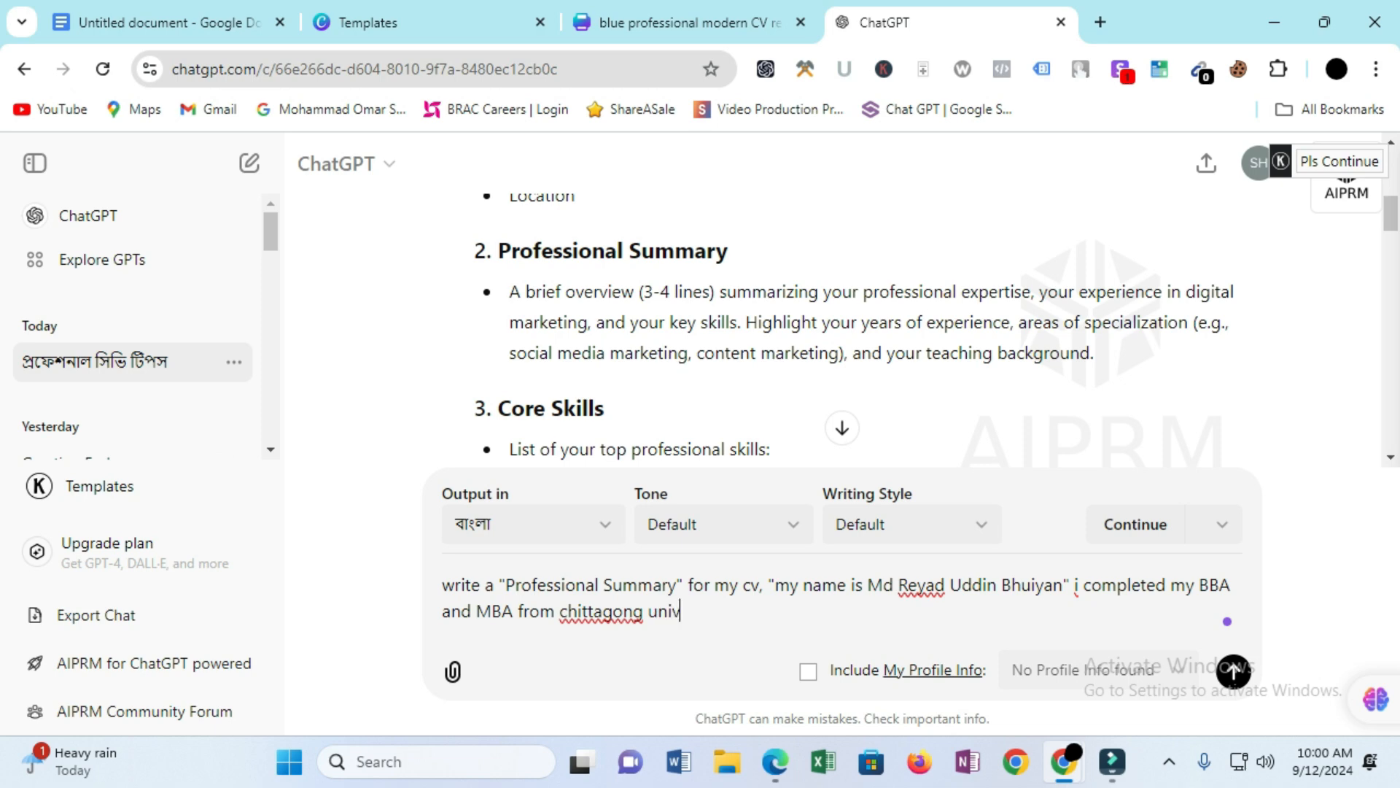
pyautogui.write('ersity, nm')
pyautogui.press('BackSpace')
pyautogui.press('BackSpace')
pyautogui.write('Major in Marke')
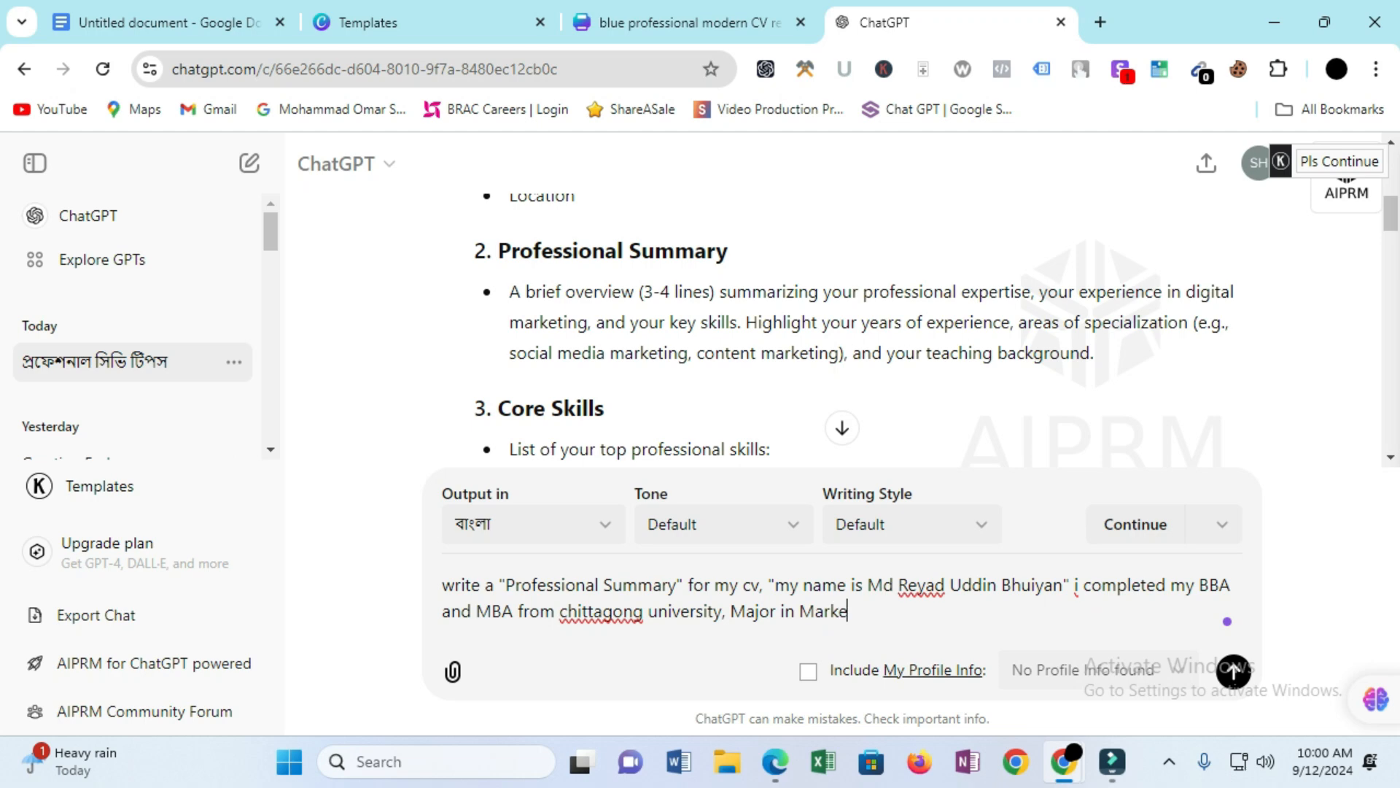
pyautogui.write('ting')
pyautogui.press('BackSpace')
pyautogui.write(', with both f')
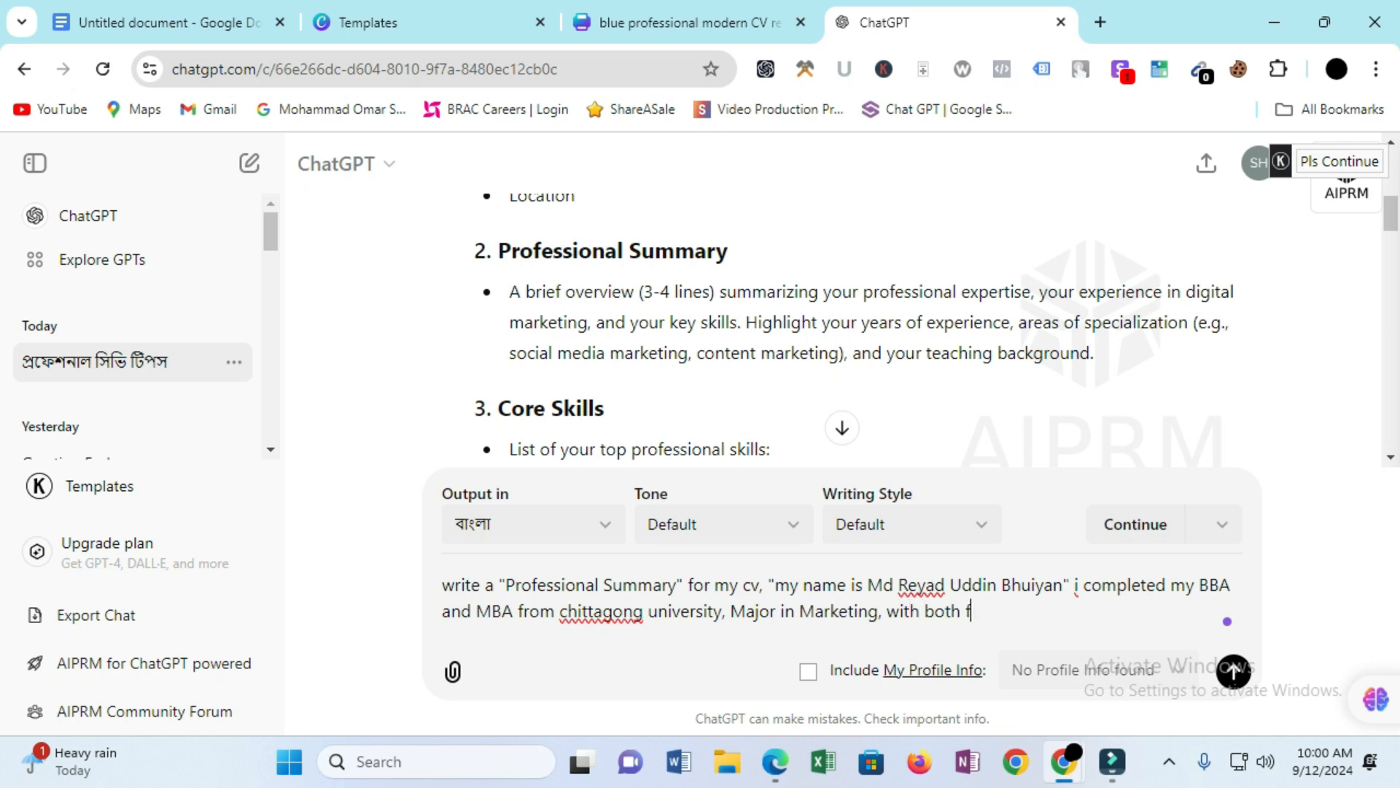
pyautogui.write('irst class r')
pyautogui.write('euk')
pyautogui.press('BackSpace')
pyautogui.press('BackSpace')
# - Add the current role: digital marketing senior instructor at BRAC ISD for over 1 year
pyautogui.write('sult,')
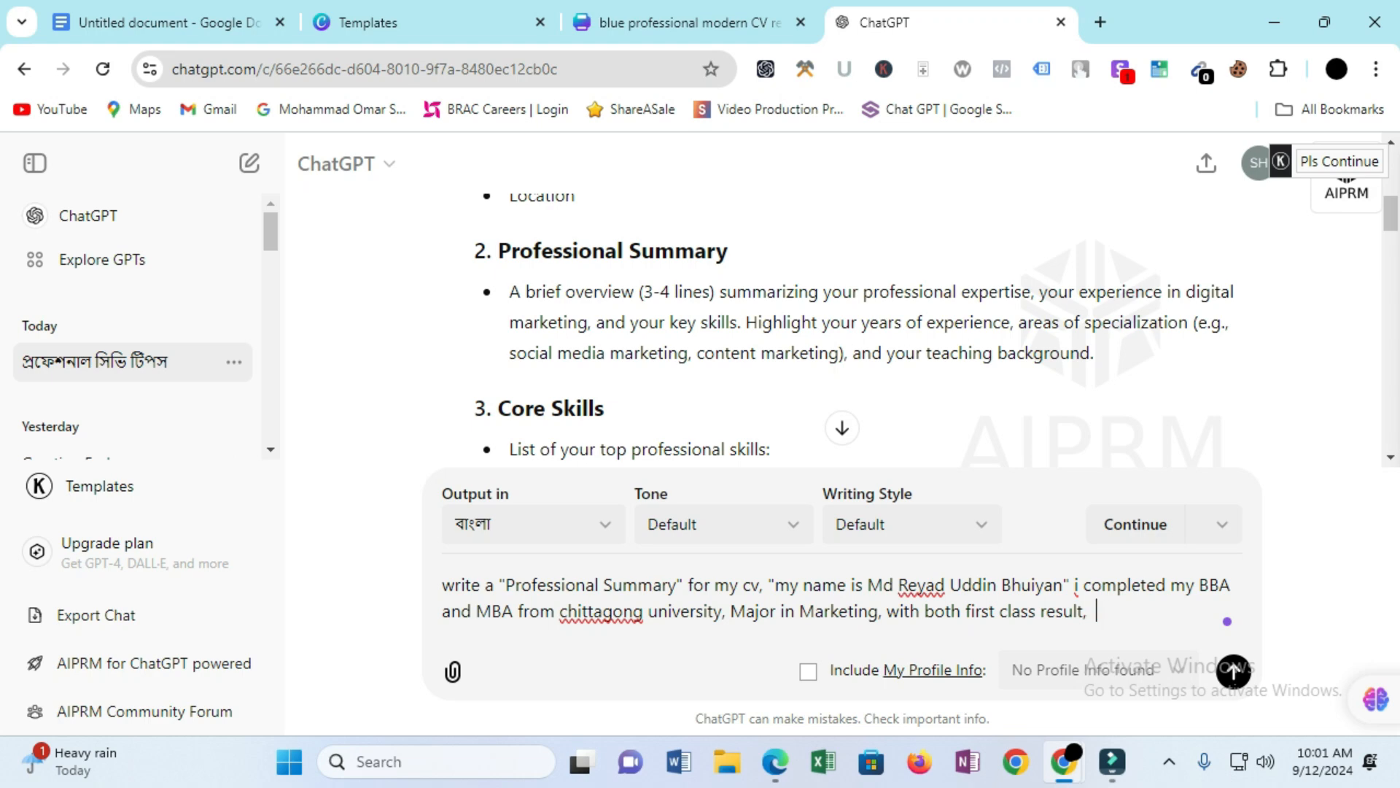
pyautogui.write('now')
pyautogui.press('BackSpace')
pyautogui.write('w i am working at b')
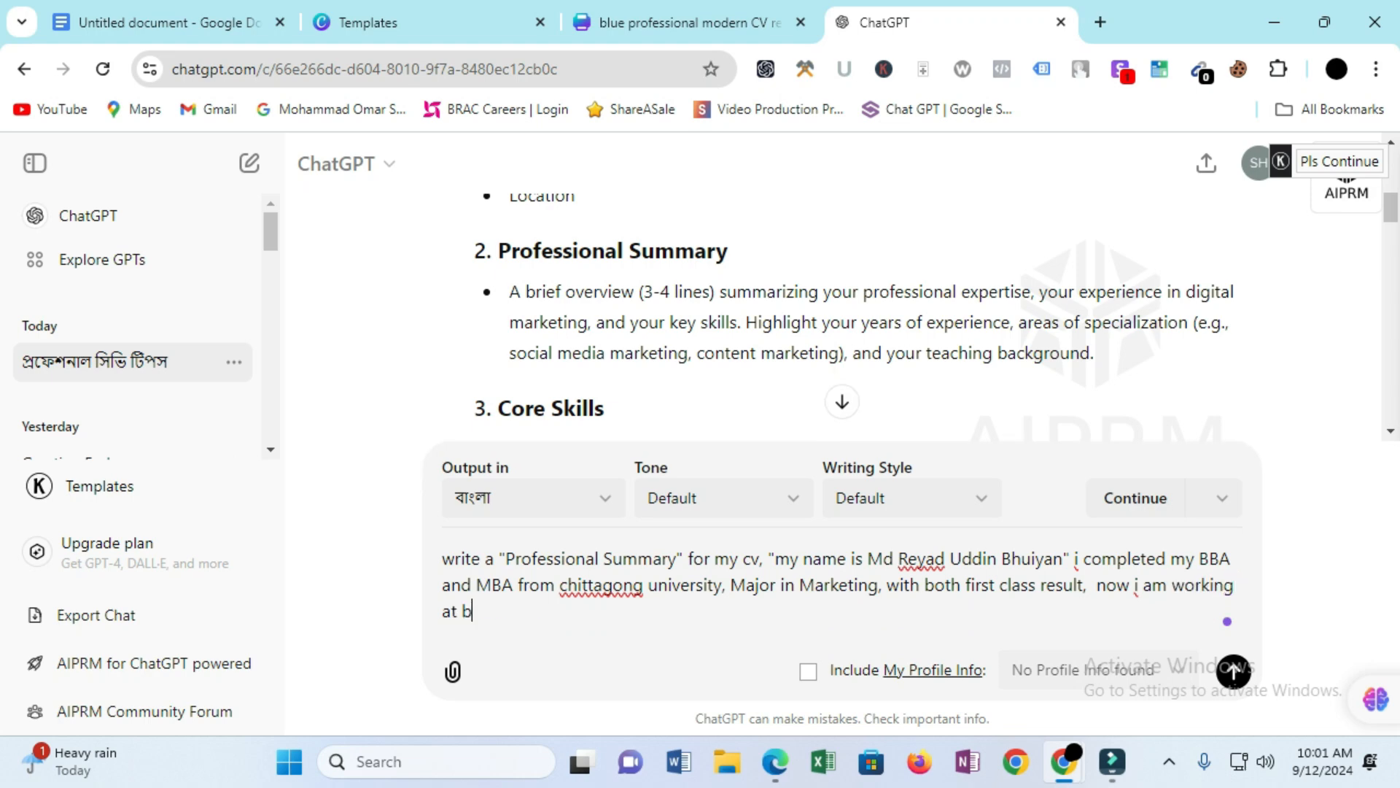
pyautogui.write('rac isd as a digital ma')
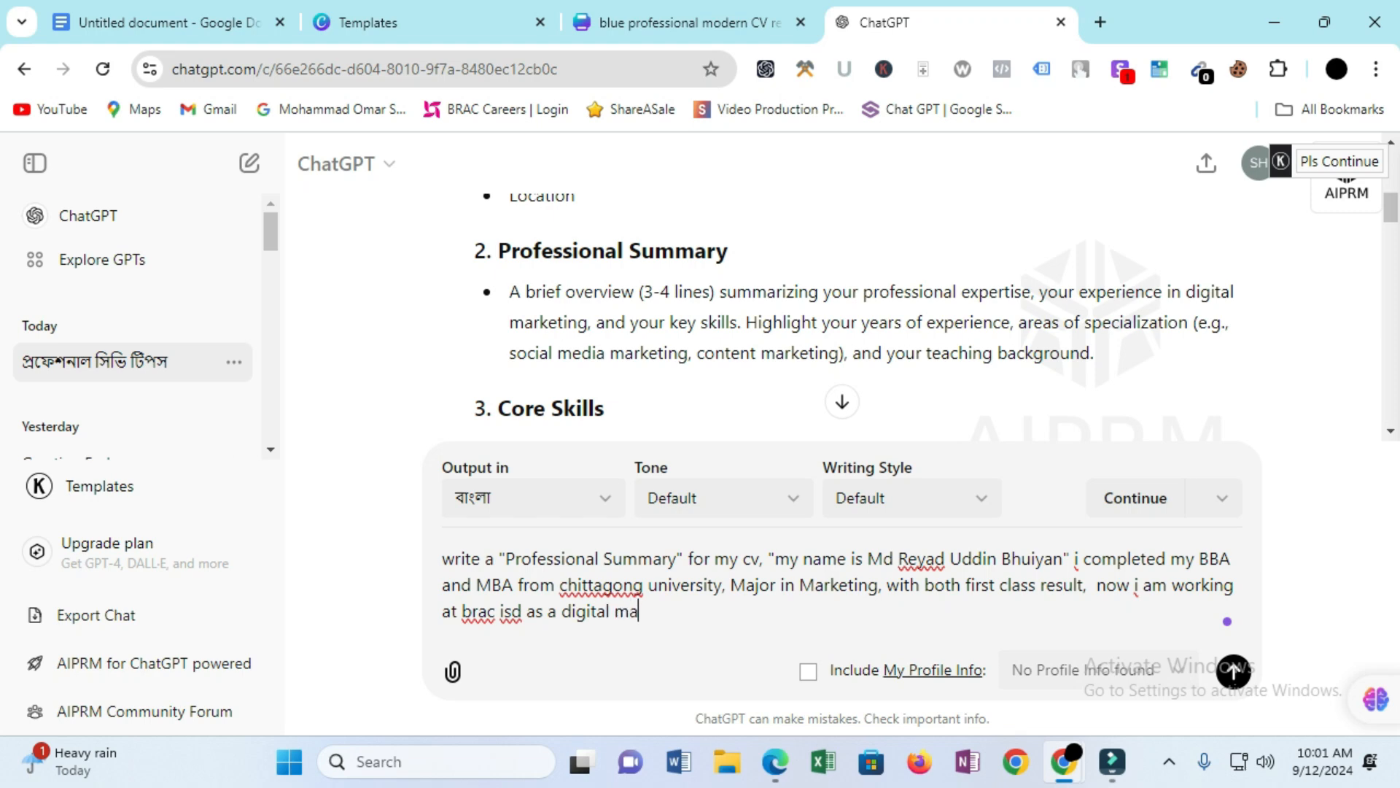
pyautogui.write('rketing senor')
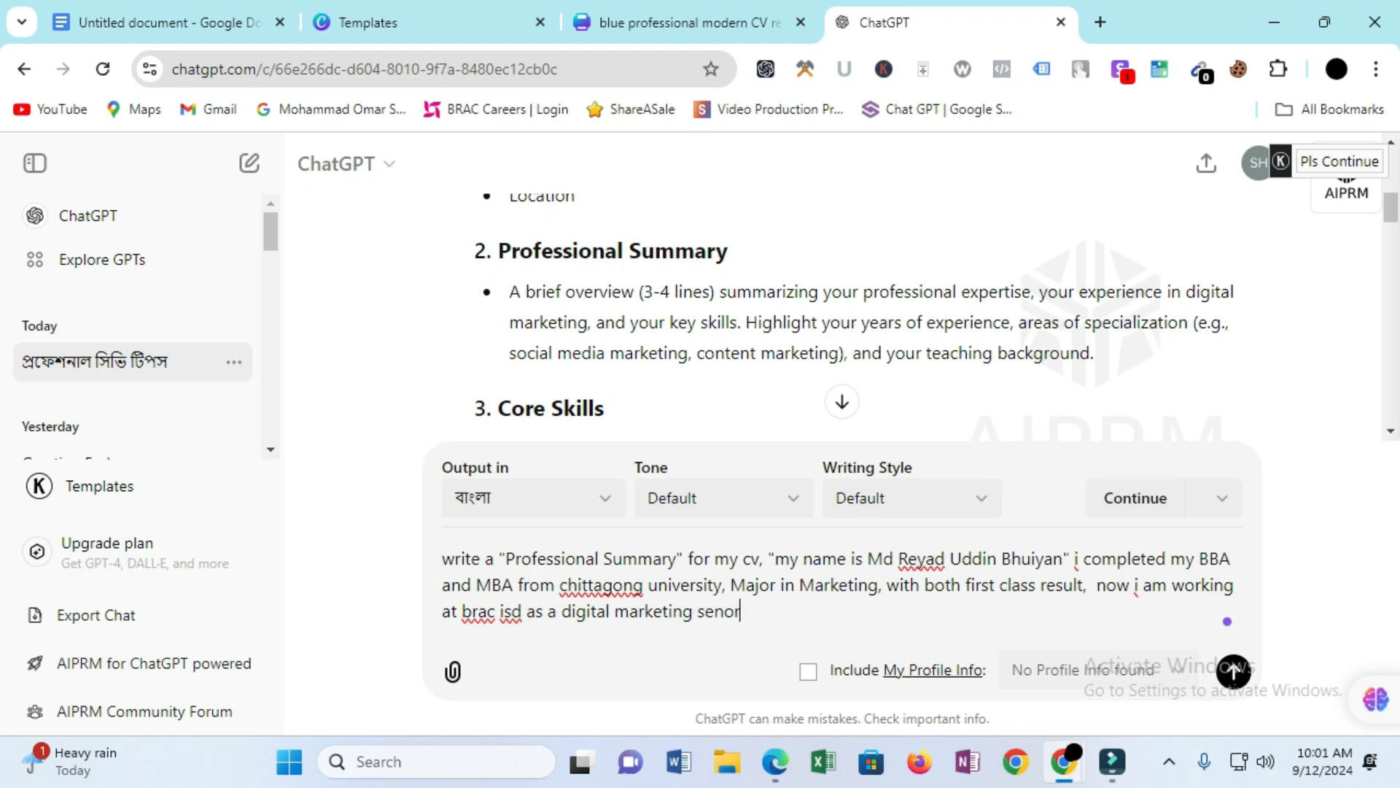
pyautogui.press('BackSpace')
pyautogui.press('BackSpace')
pyautogui.write('ior ins')
pyautogui.write('truct')
pyautogui.write('or,')
pyautogui.press('BackSpace')
pyautogui.press('BackSpace')
pyautogui.write(', for more')
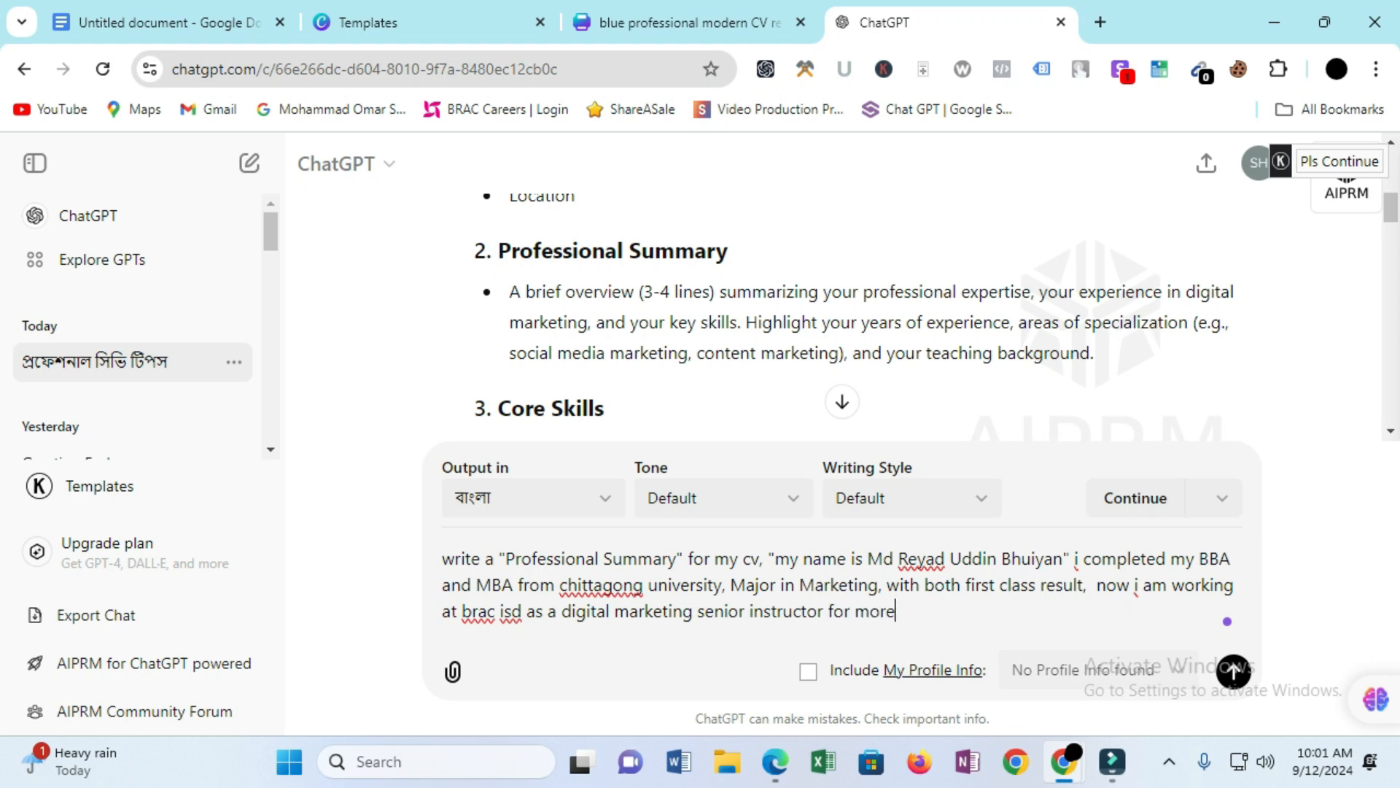
pyautogui.write(' then 1 year,')
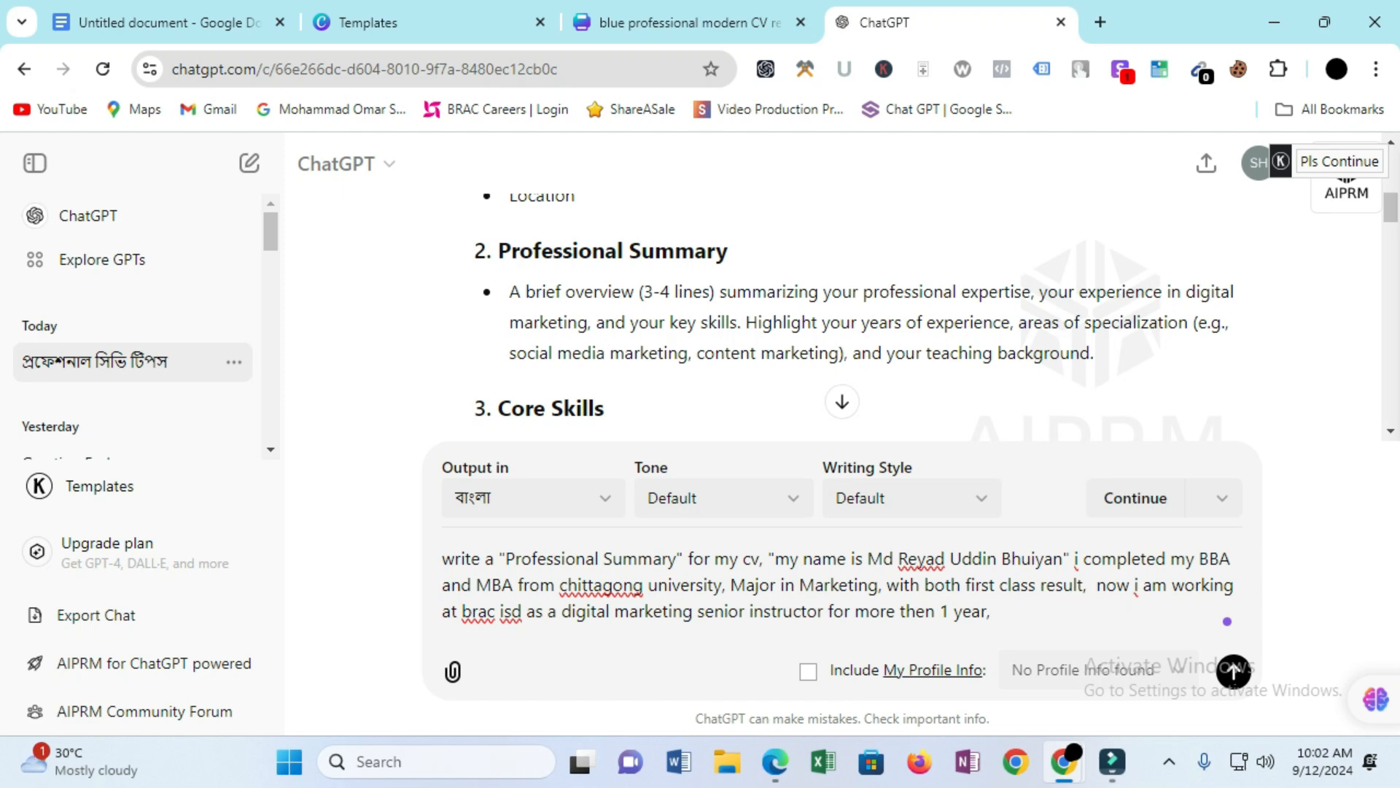
# - State the goal of joining a multinational, private company, NGO or agency, and send the prompt
pyautogui.write('now i want to joi')
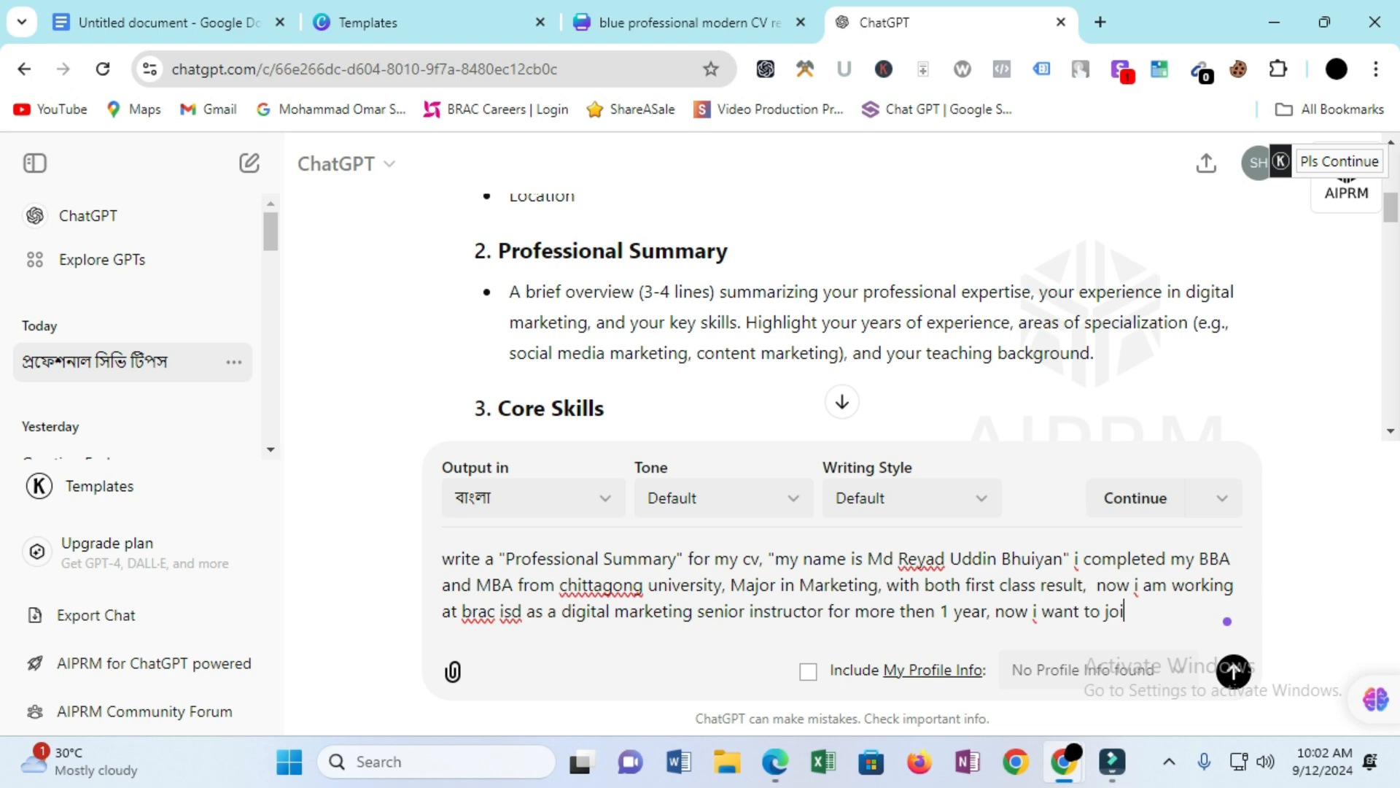
pyautogui.write('n at any multica')
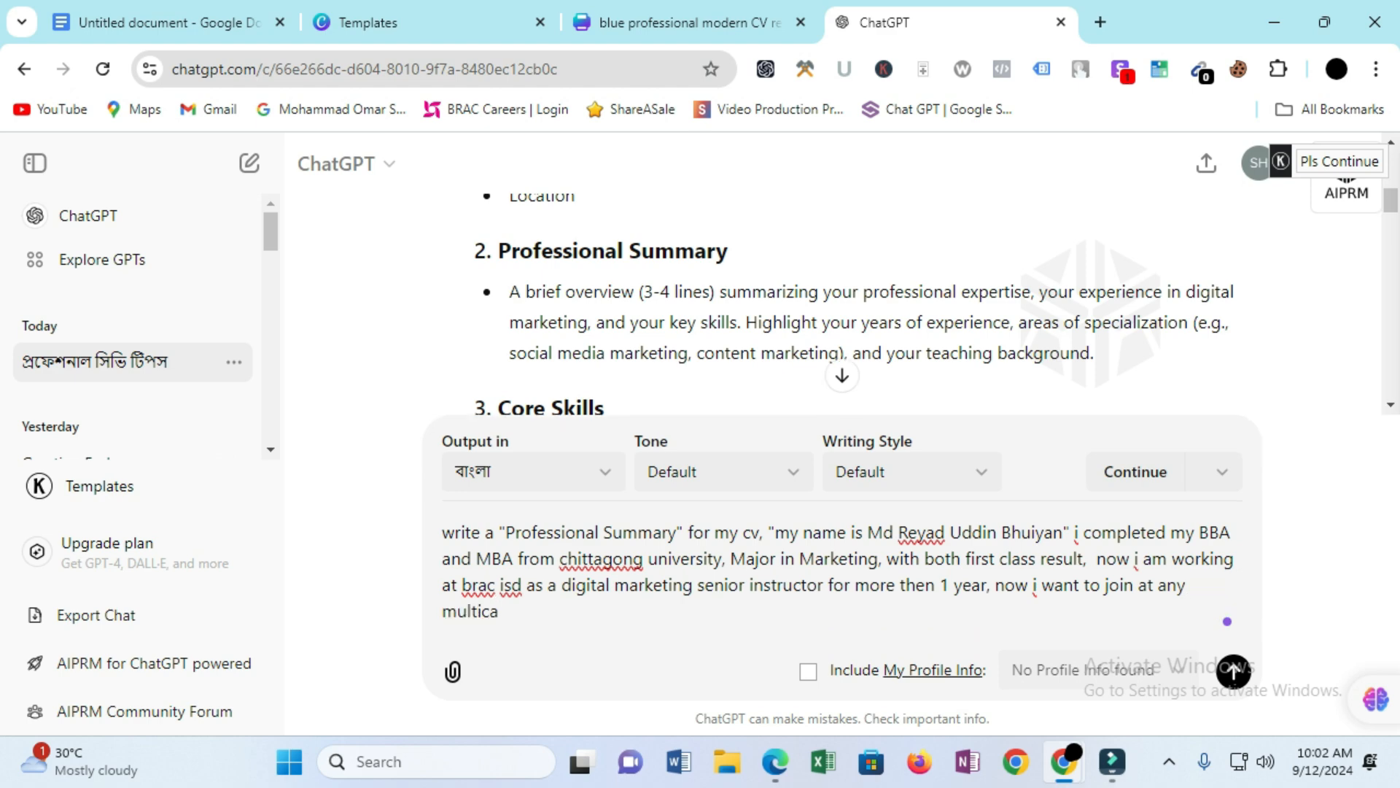
pyautogui.press('BackSpace')
pyautogui.press('BackSpace')
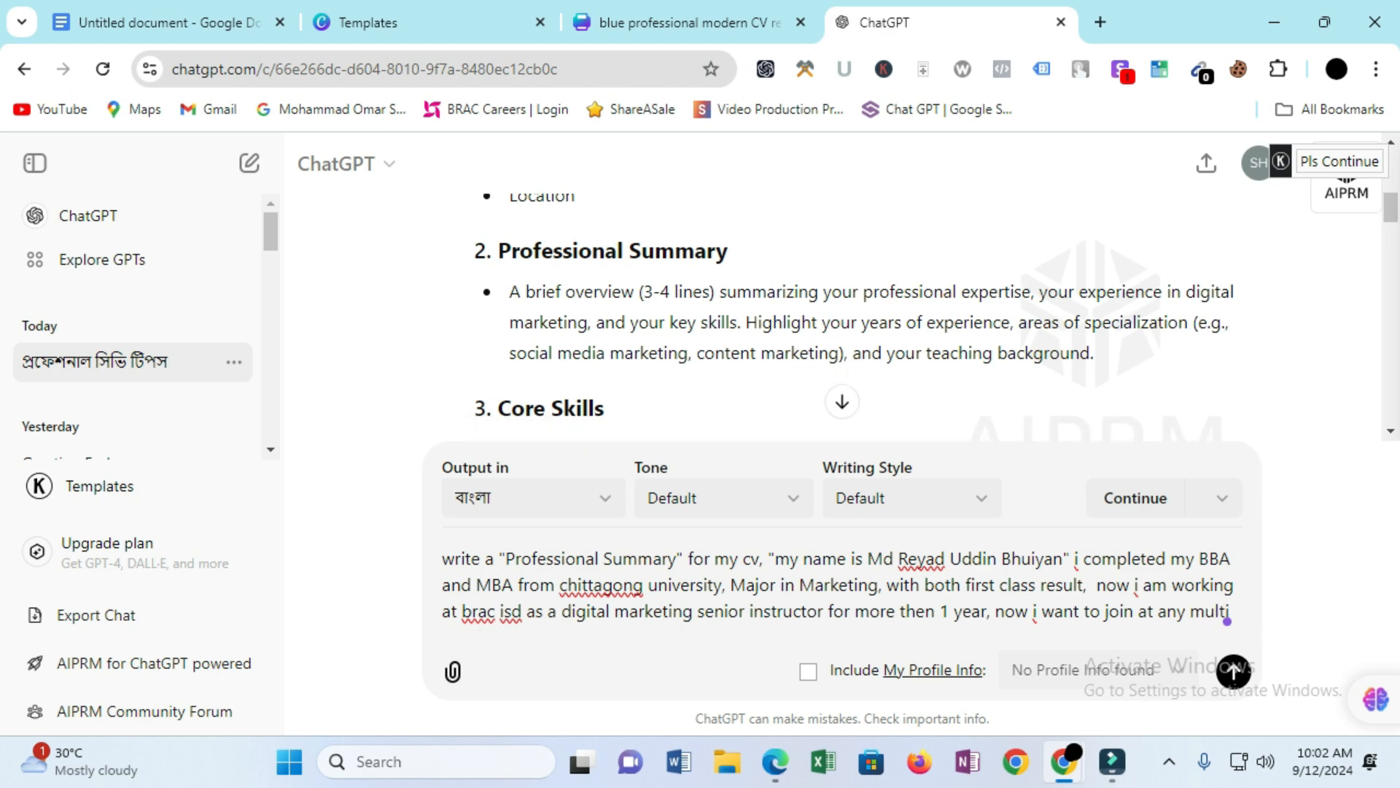
pyautogui.write('national')
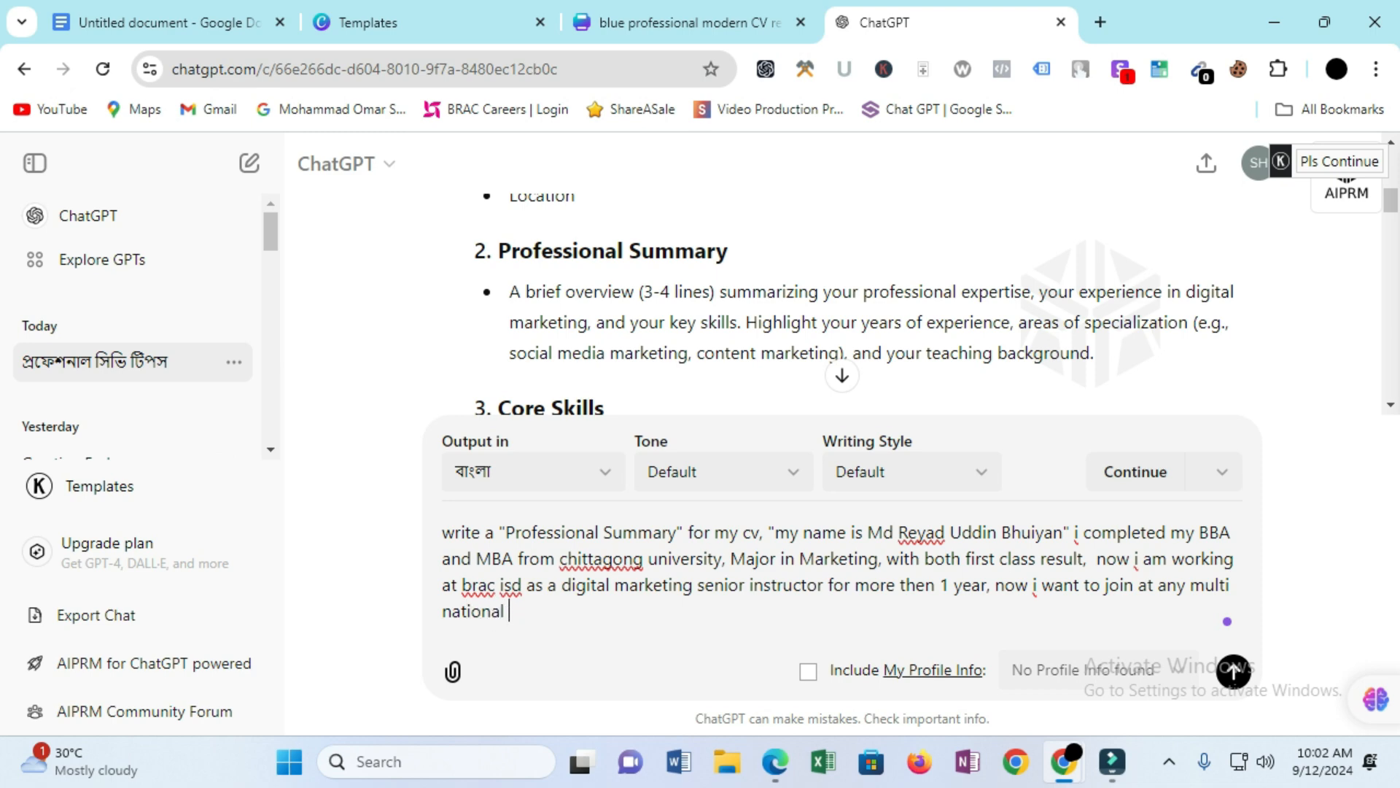
pyautogui.write(' company, private company')
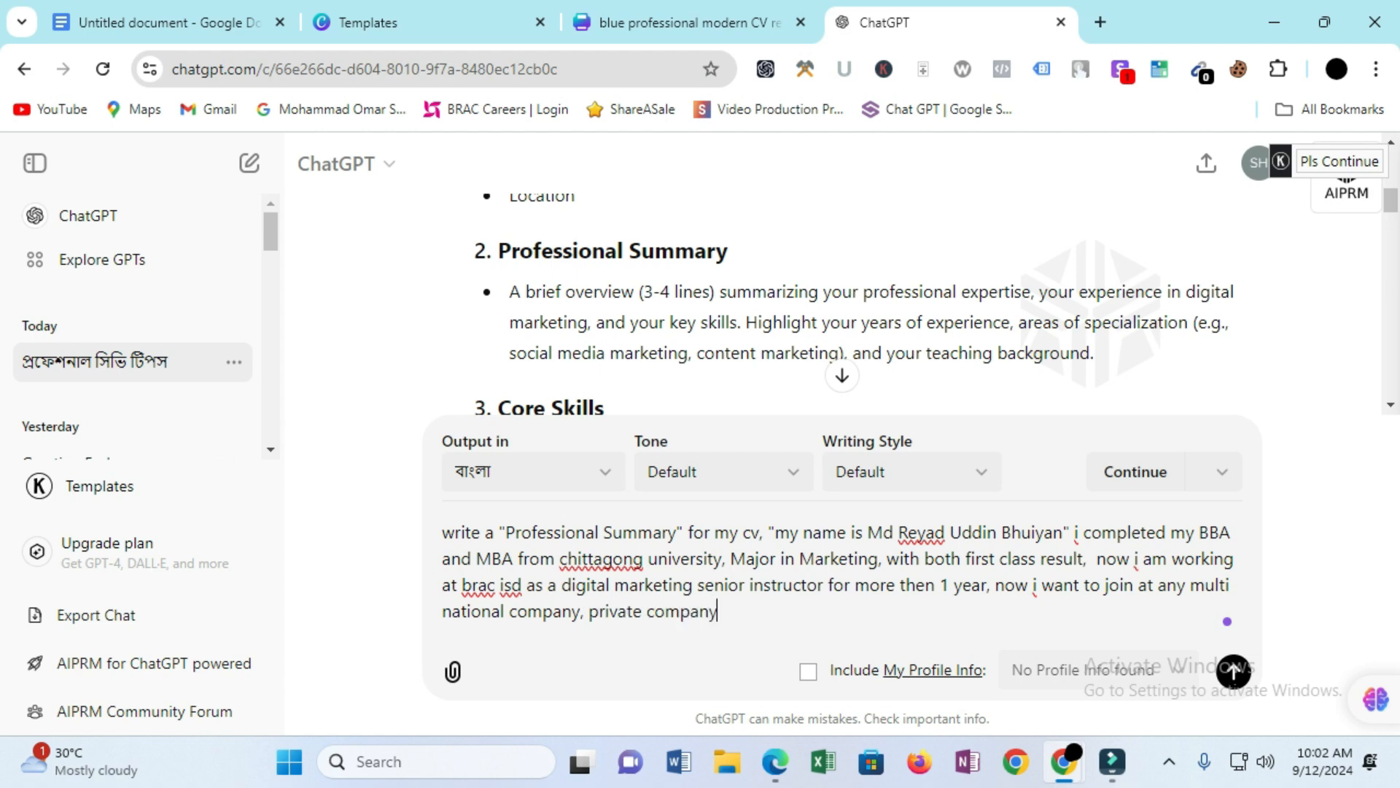
pyautogui.write(', ngo or any agency')
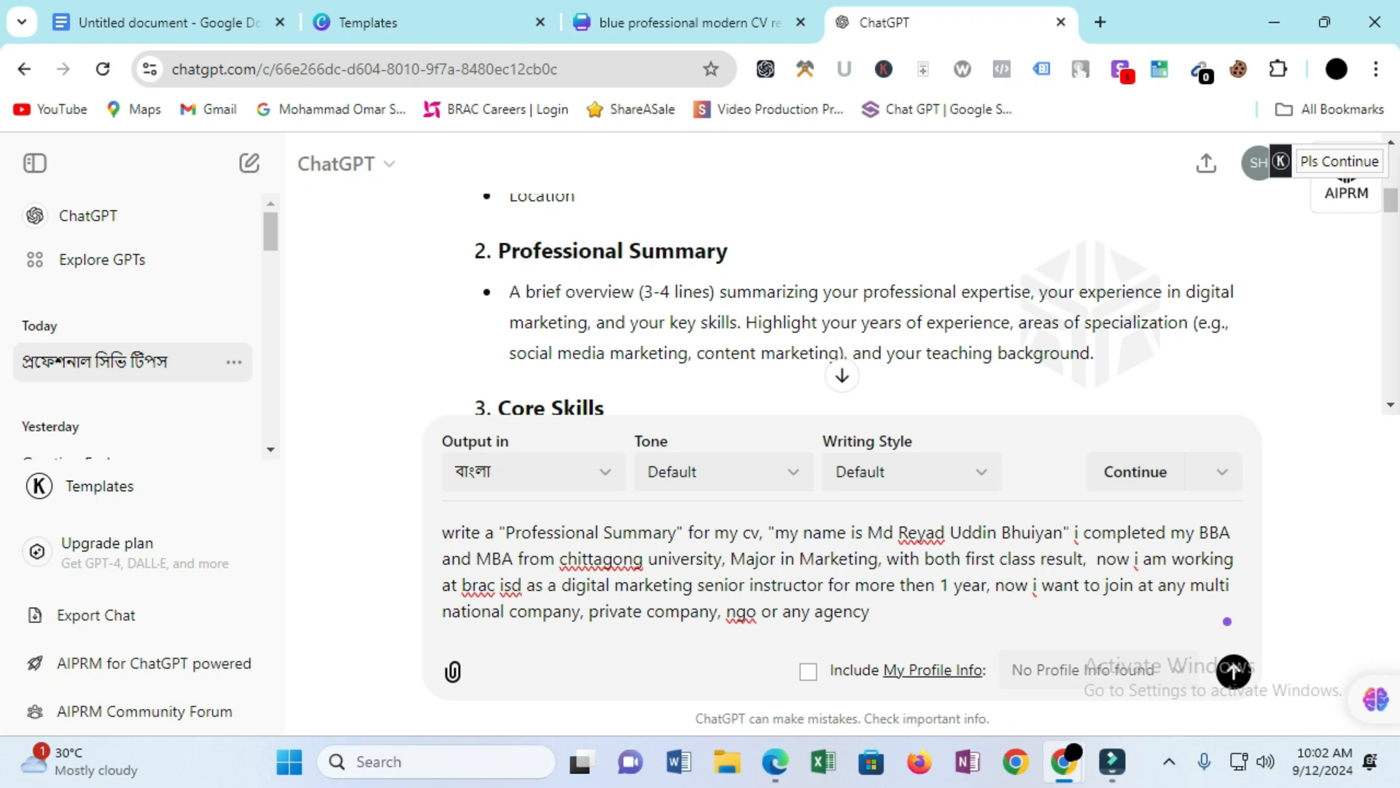
pyautogui.write('.')
pyautogui.press('Return')
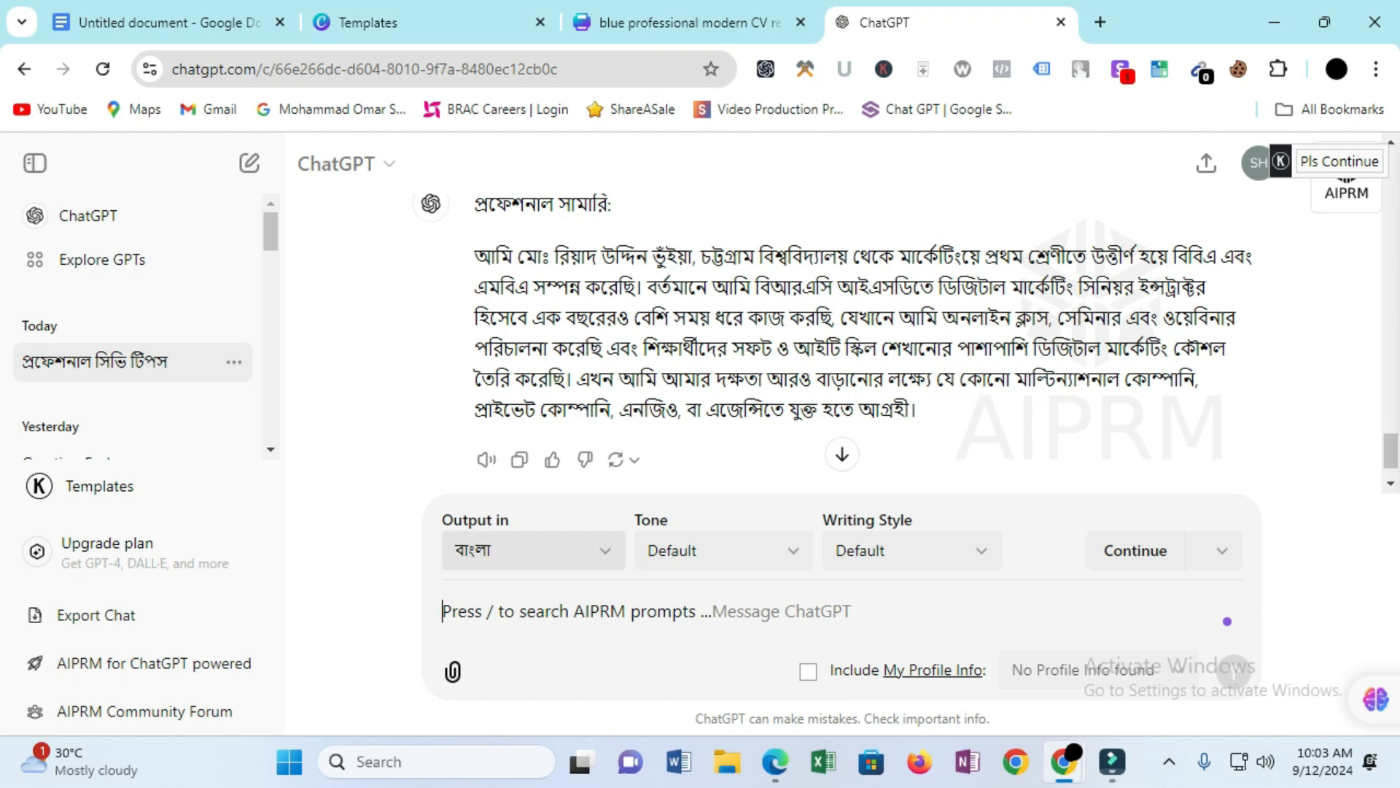
# - Set ChatGPT's reply language to English
pyautogui.click(532, 550)
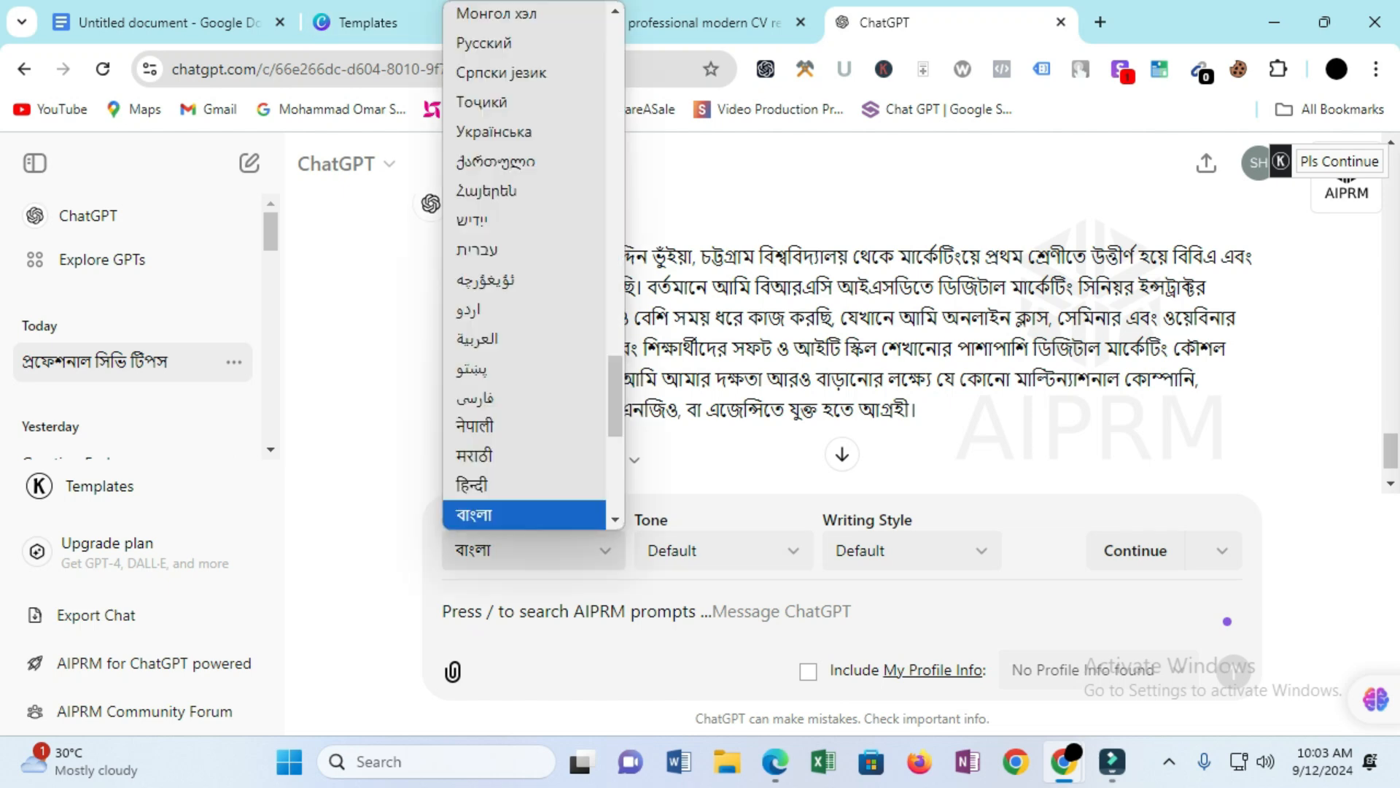
pyautogui.scroll(8, 525, 291)
pyautogui.scroll(5, 525, 263)
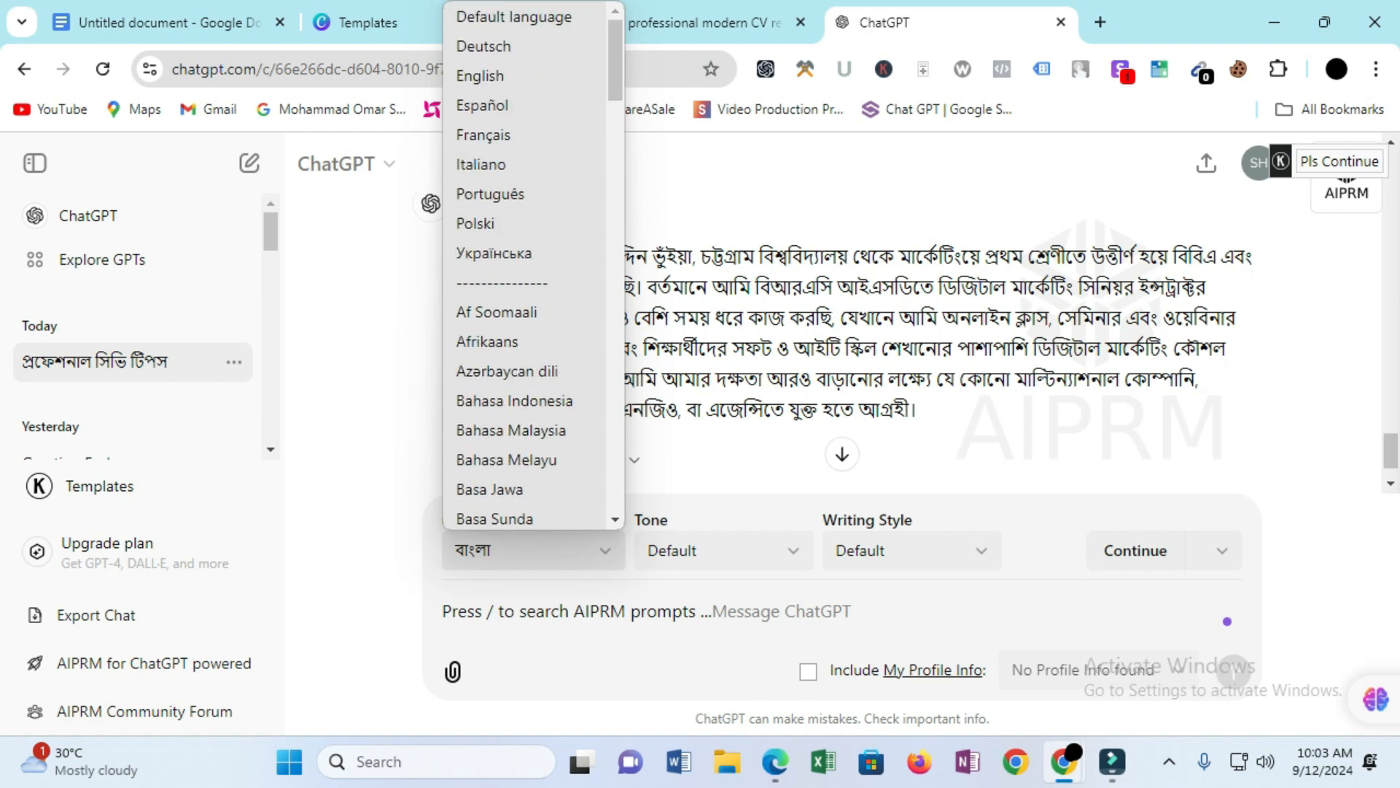
pyautogui.click(484, 73)
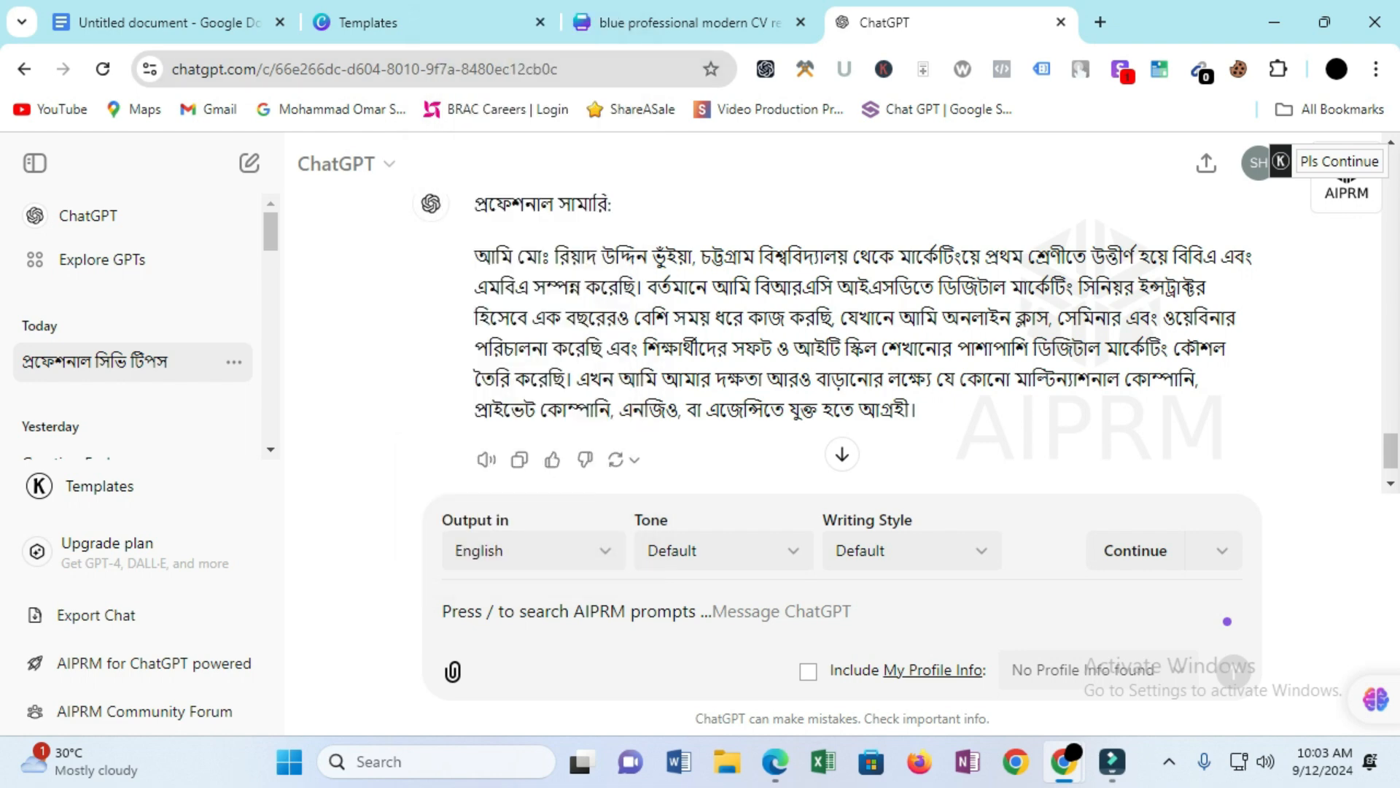
# - Ask ChatGPT to 'write it again' and select the English summary paragraph
pyautogui.write('write ')
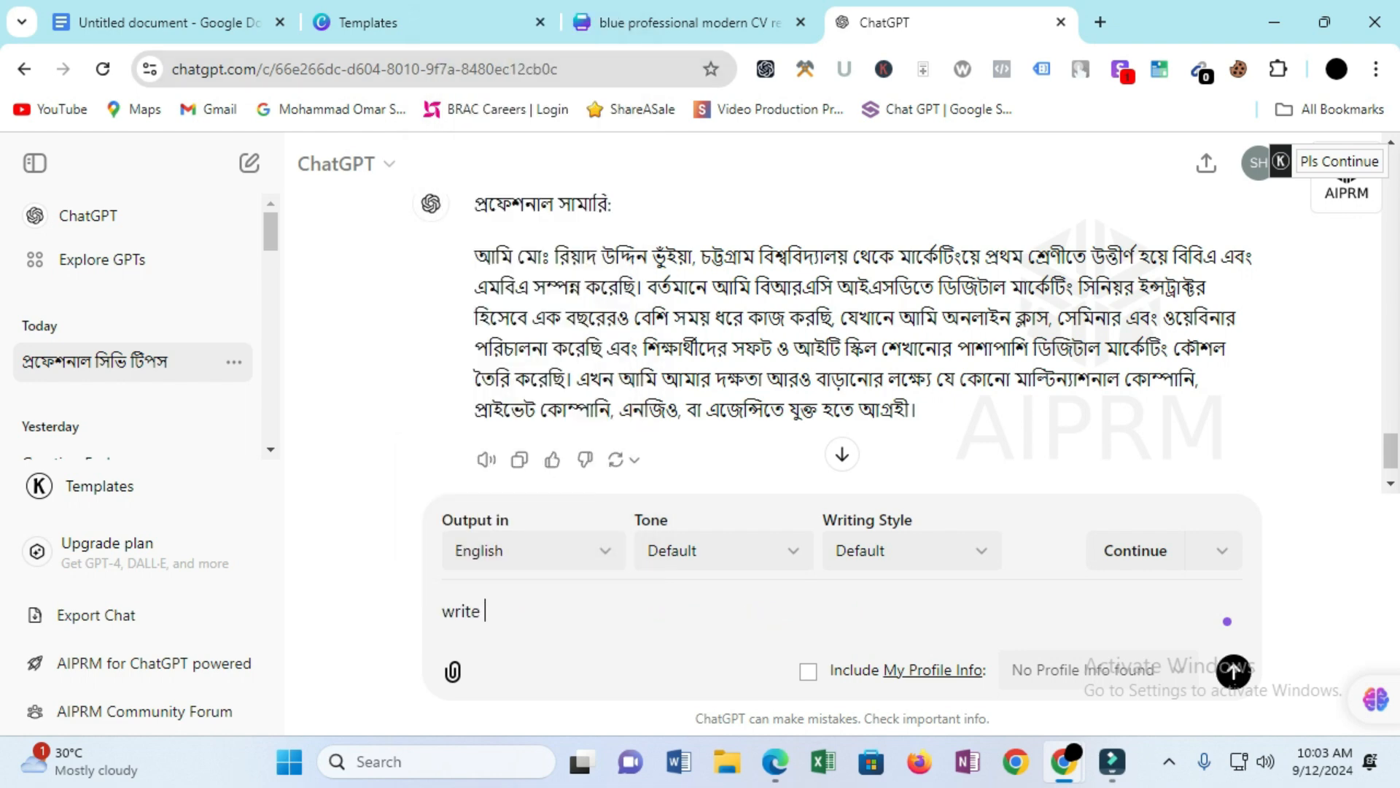
pyautogui.write('it again')
pyautogui.press('Return')
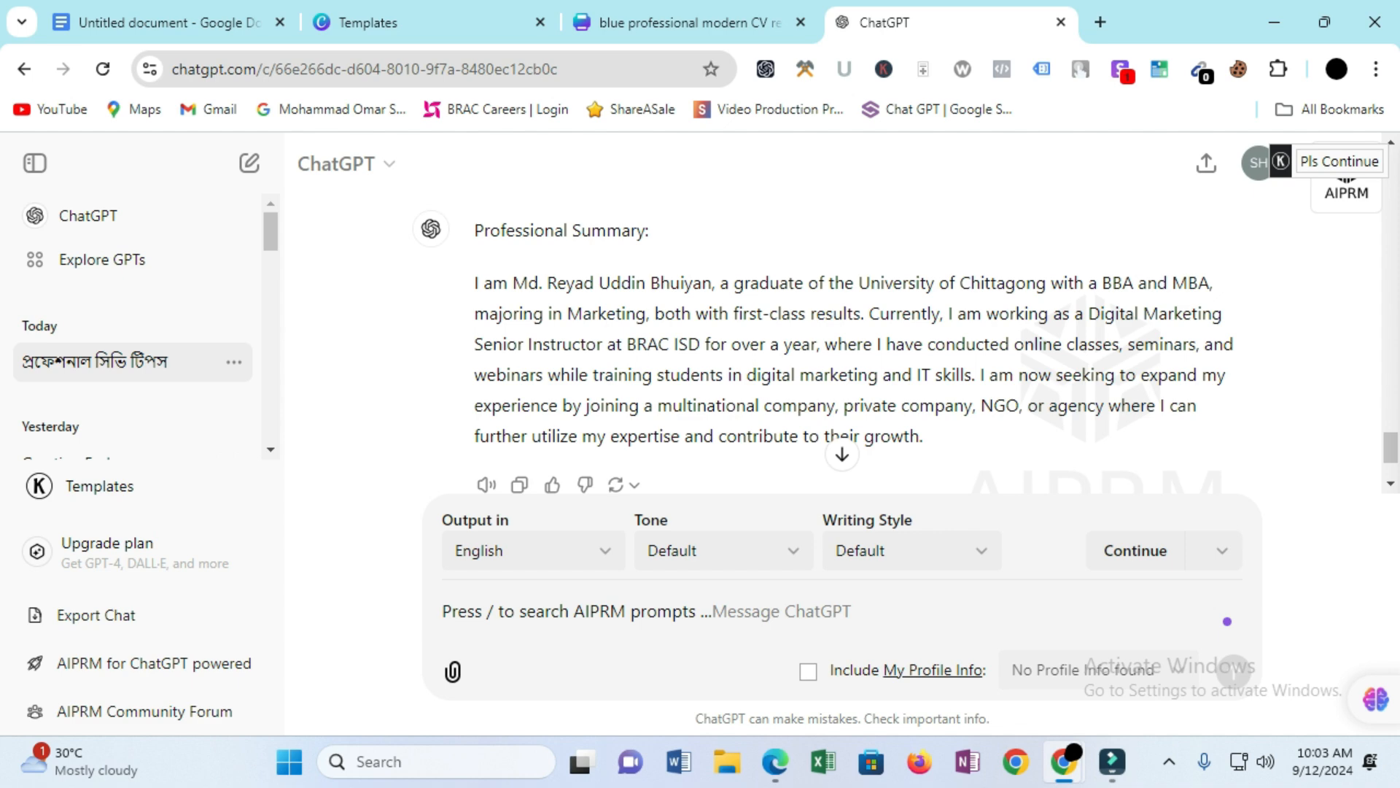
pyautogui.moveTo(475, 282); pyautogui.dragTo(923, 438)
pyautogui.hotkey('ctrl', 'c')
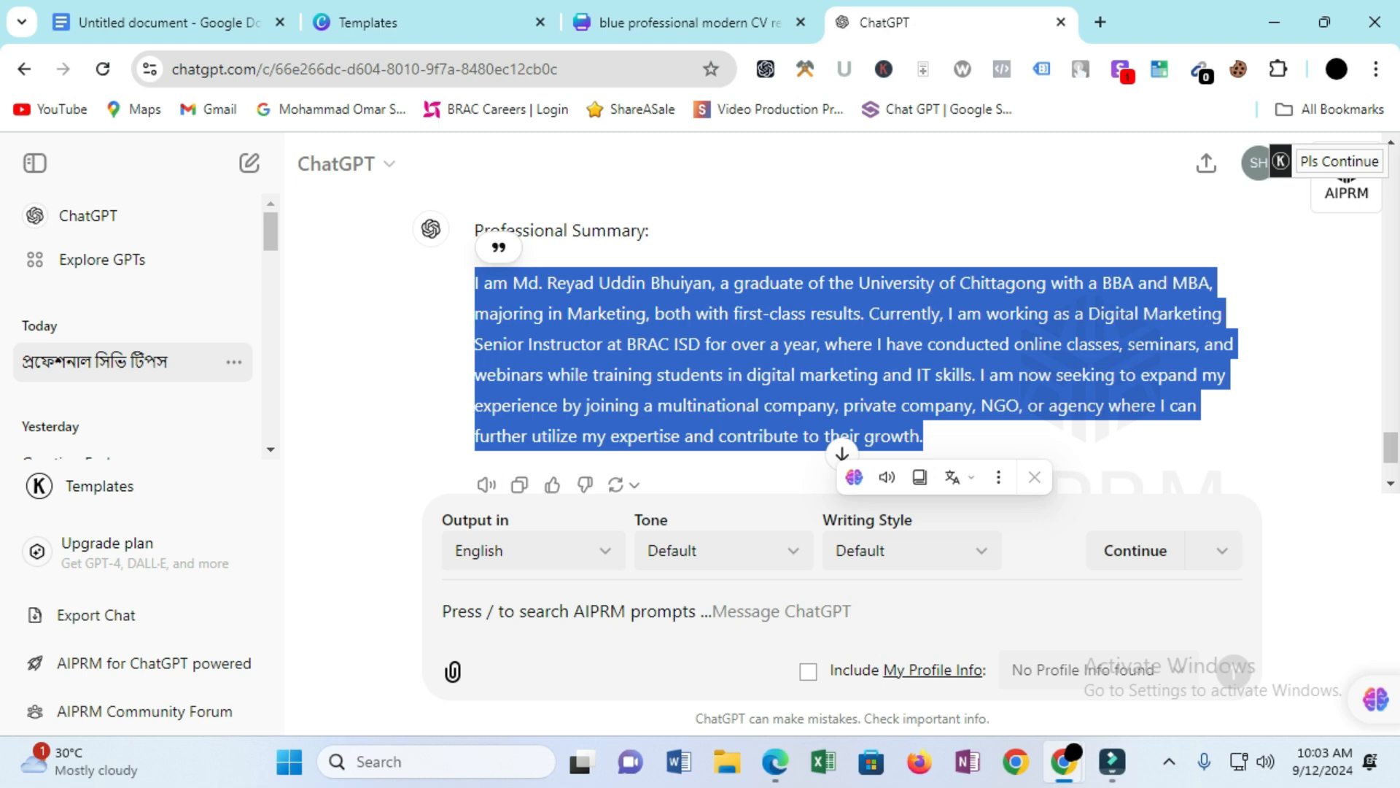
# - Copy the English summary and paste it over the About Me placeholder text in Canva
pyautogui.rightClick(625, 436)
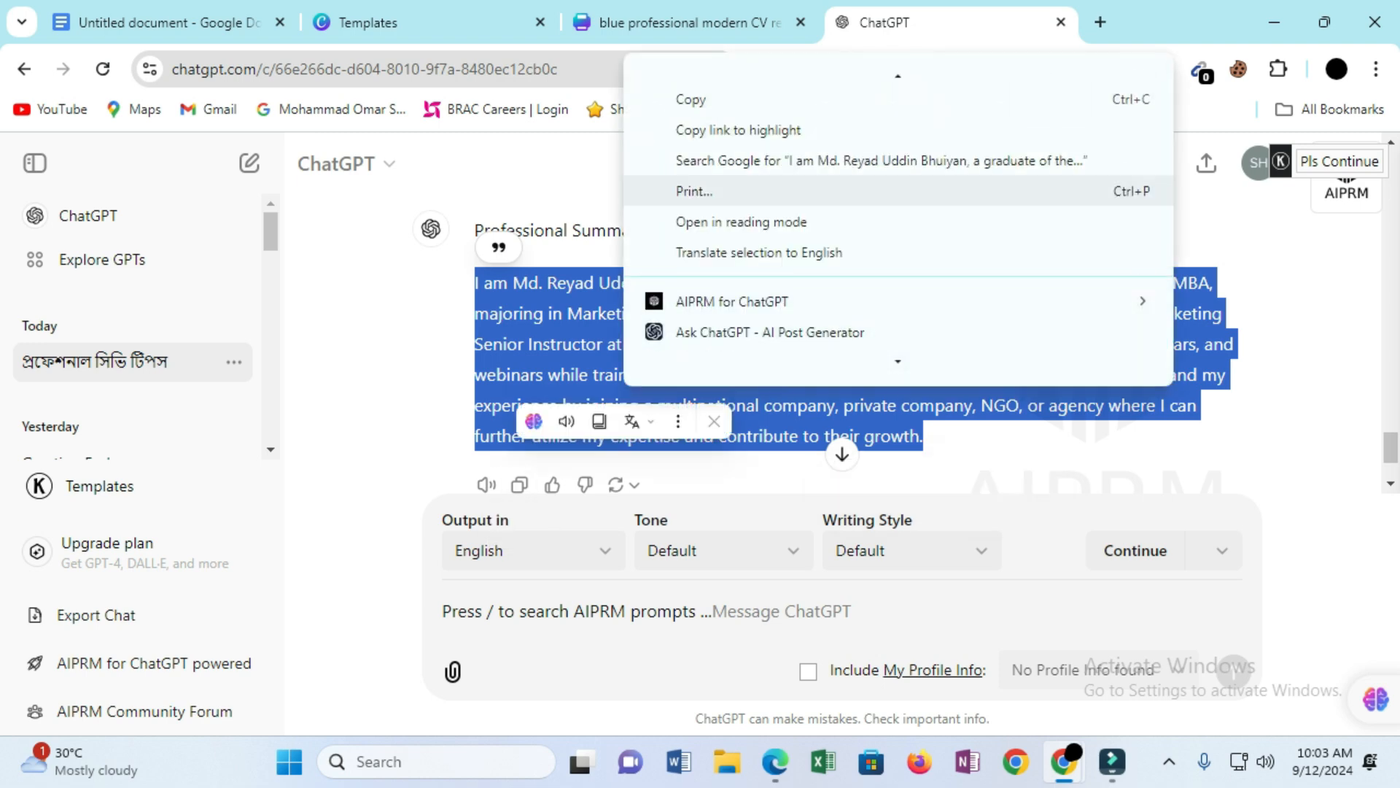
pyautogui.click(679, 97)
pyautogui.click(690, 23)
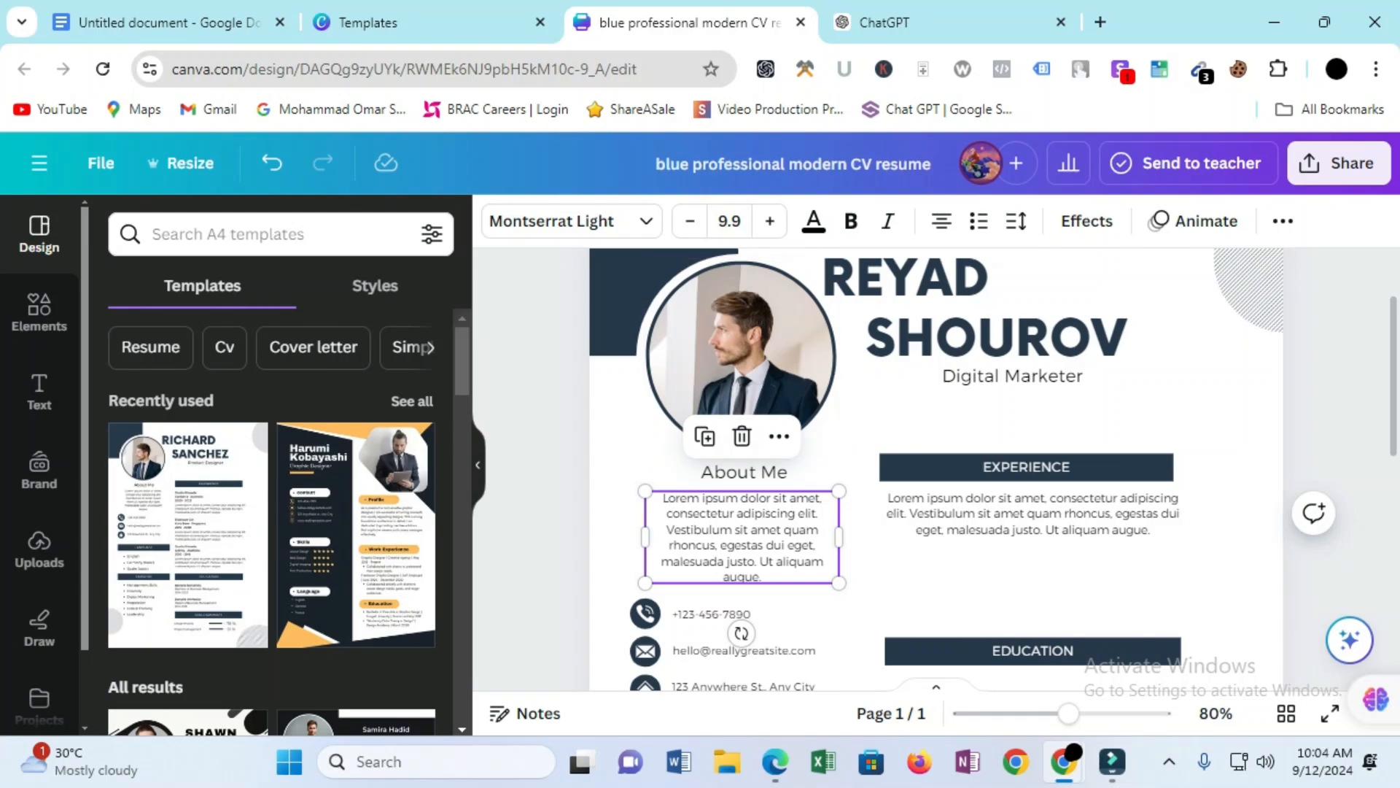
pyautogui.doubleClick(788, 558)
pyautogui.hotkey('ctrl', 'v')
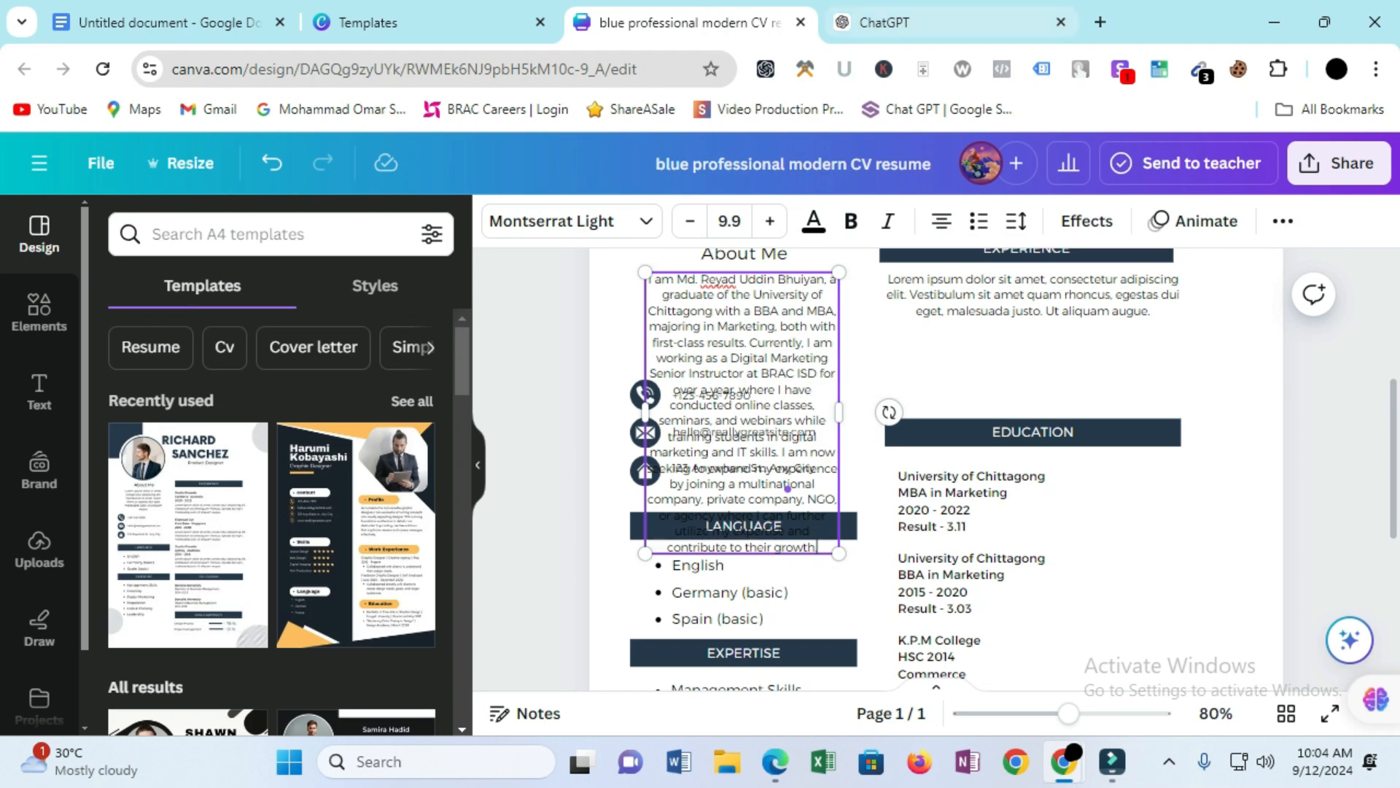
pyautogui.hotkey('ctrl', 'Tab')
pyautogui.click(510, 611)
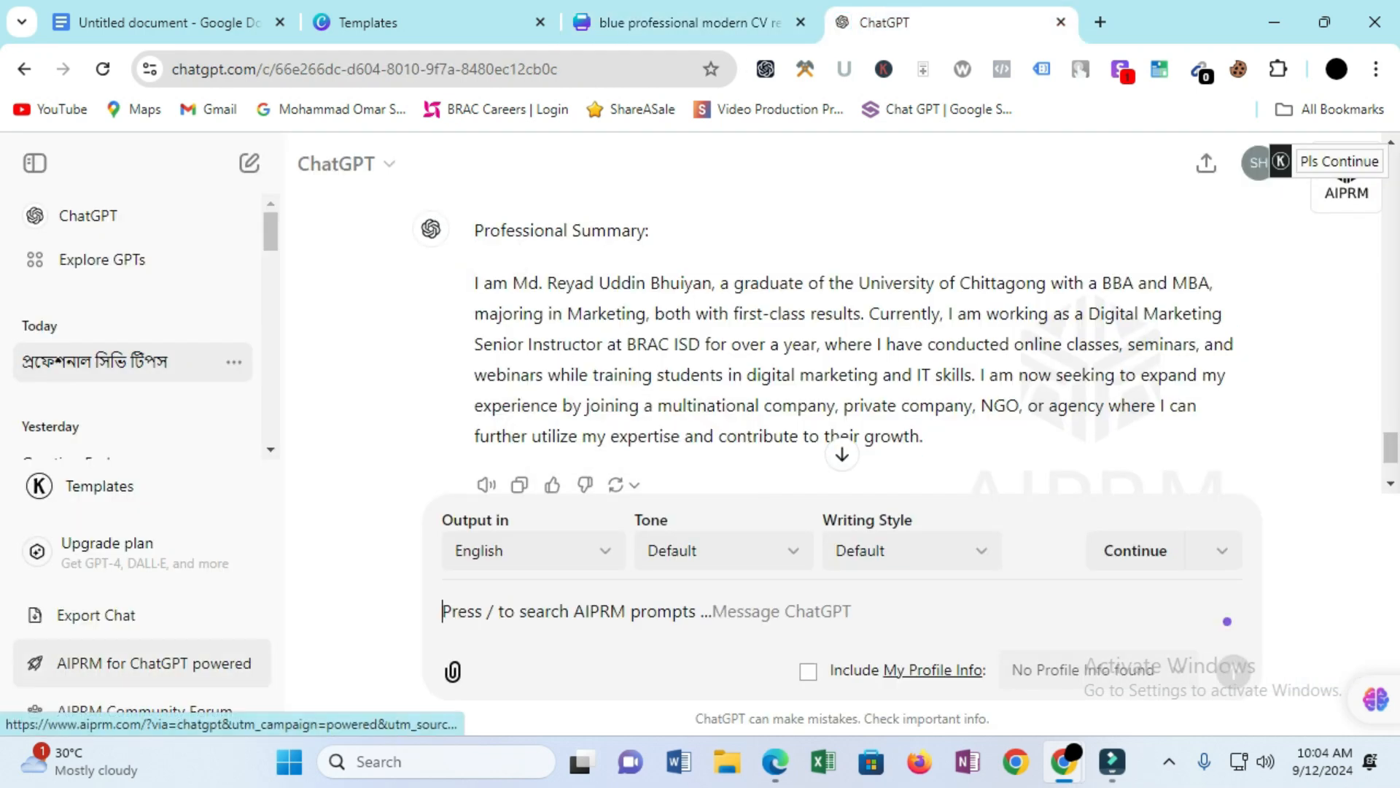
# - Request a shorter summary from ChatGPT and select the new paragraph for copying
pyautogui.write('please write it in short')
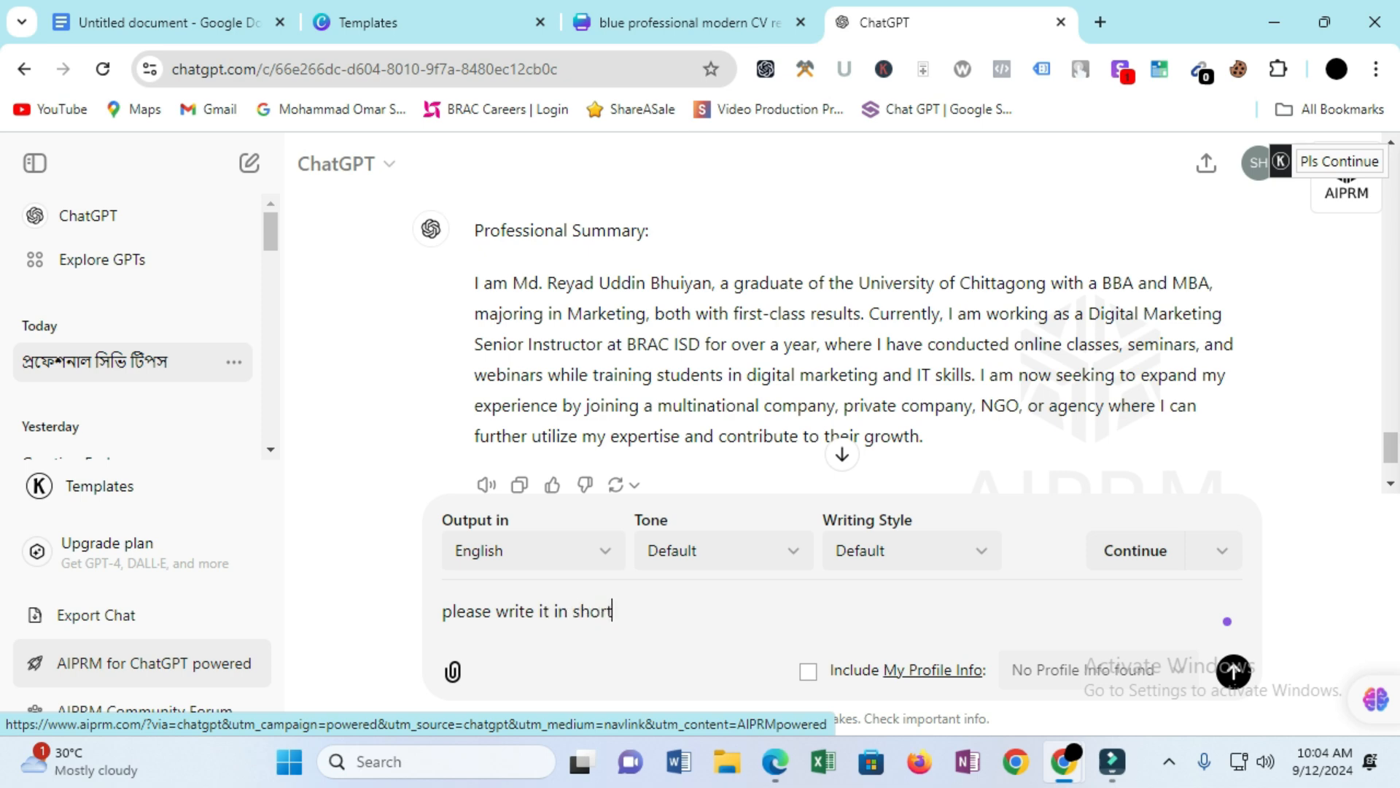
pyautogui.press('Return')
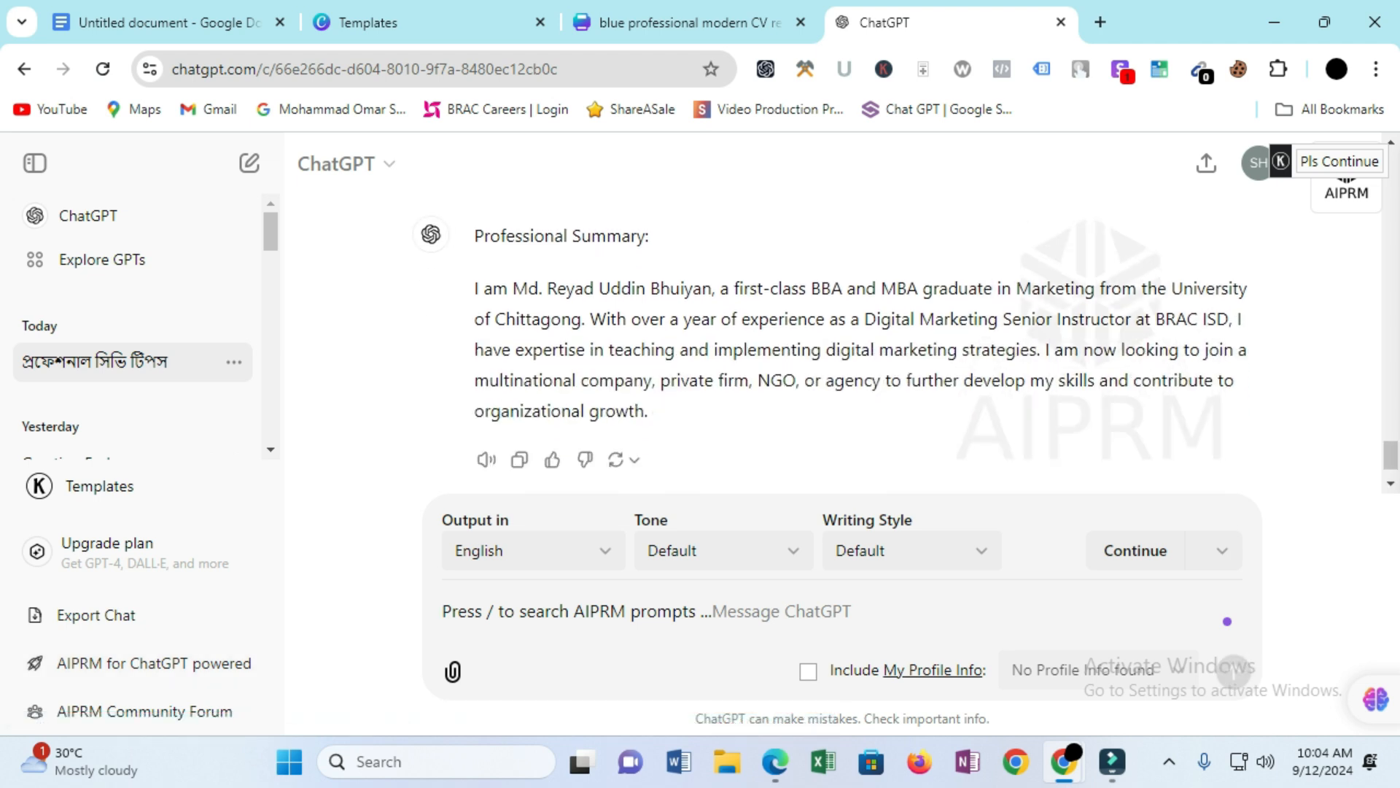
pyautogui.moveTo(649, 395); pyautogui.dragTo(476, 272)
pyautogui.hotkey('ctrl', 'c')
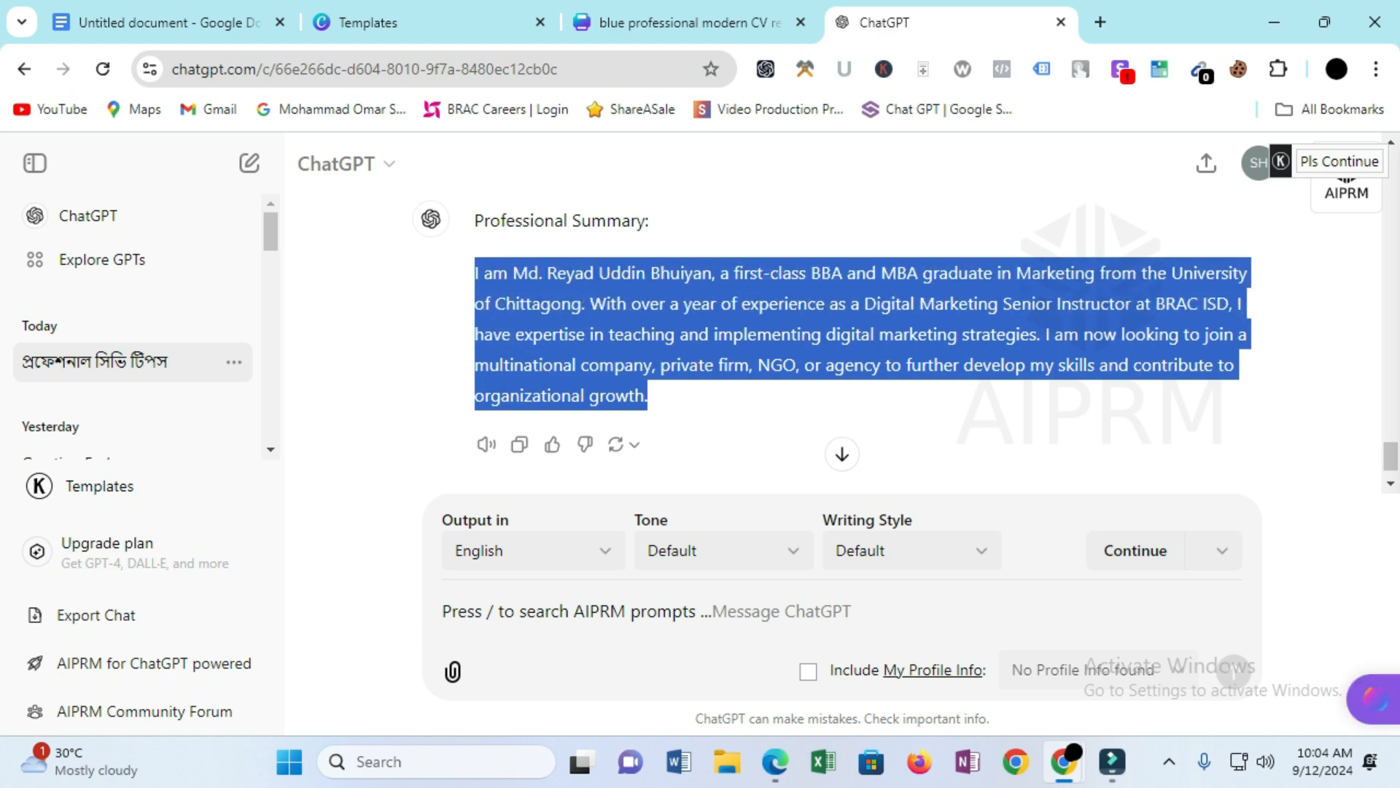
pyautogui.rightClick(504, 294)
# - Replace the long About Me text in Canva with the copied shorter summary
pyautogui.click(572, 318)
pyautogui.click(686, 22)
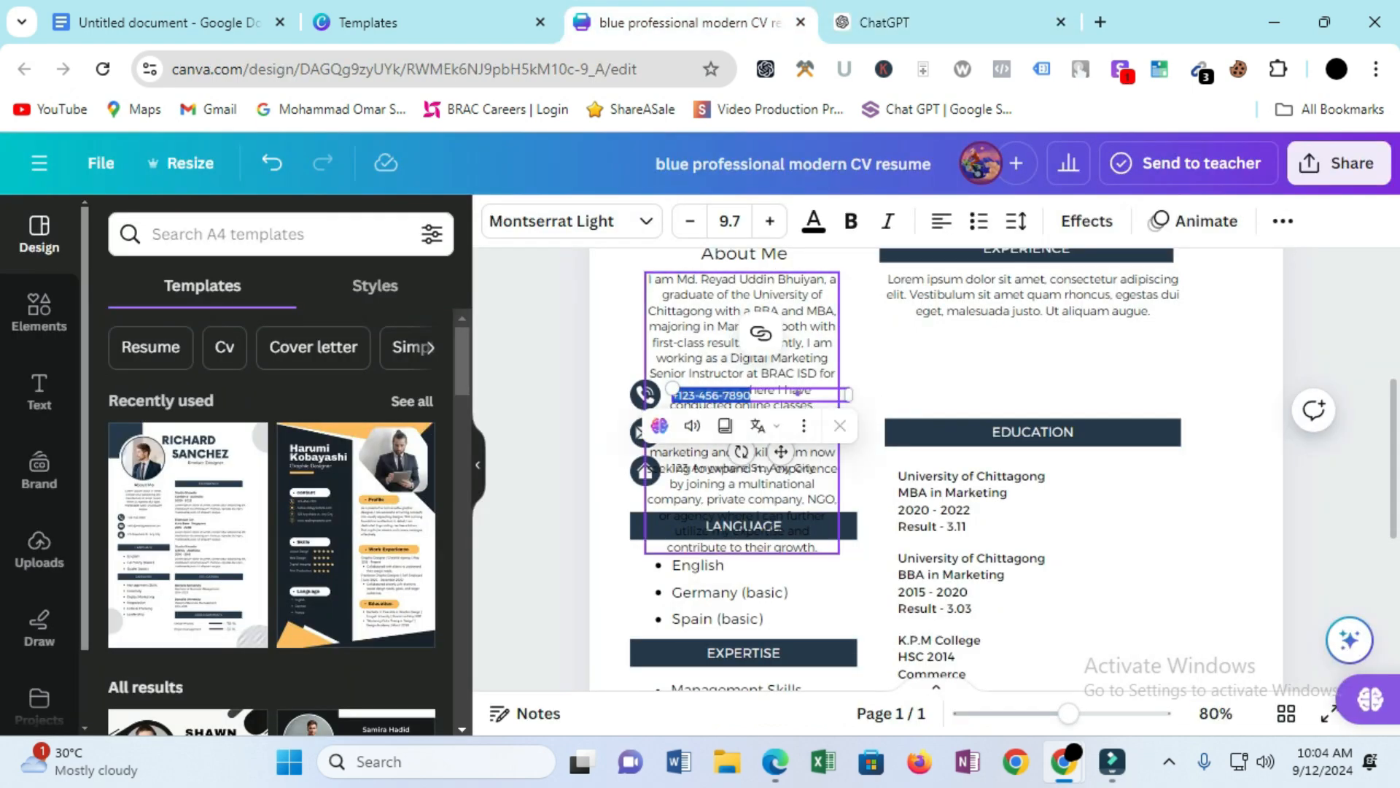
pyautogui.click(729, 312)
pyautogui.click(730, 326)
pyautogui.hotkey('ctrl', 'a')
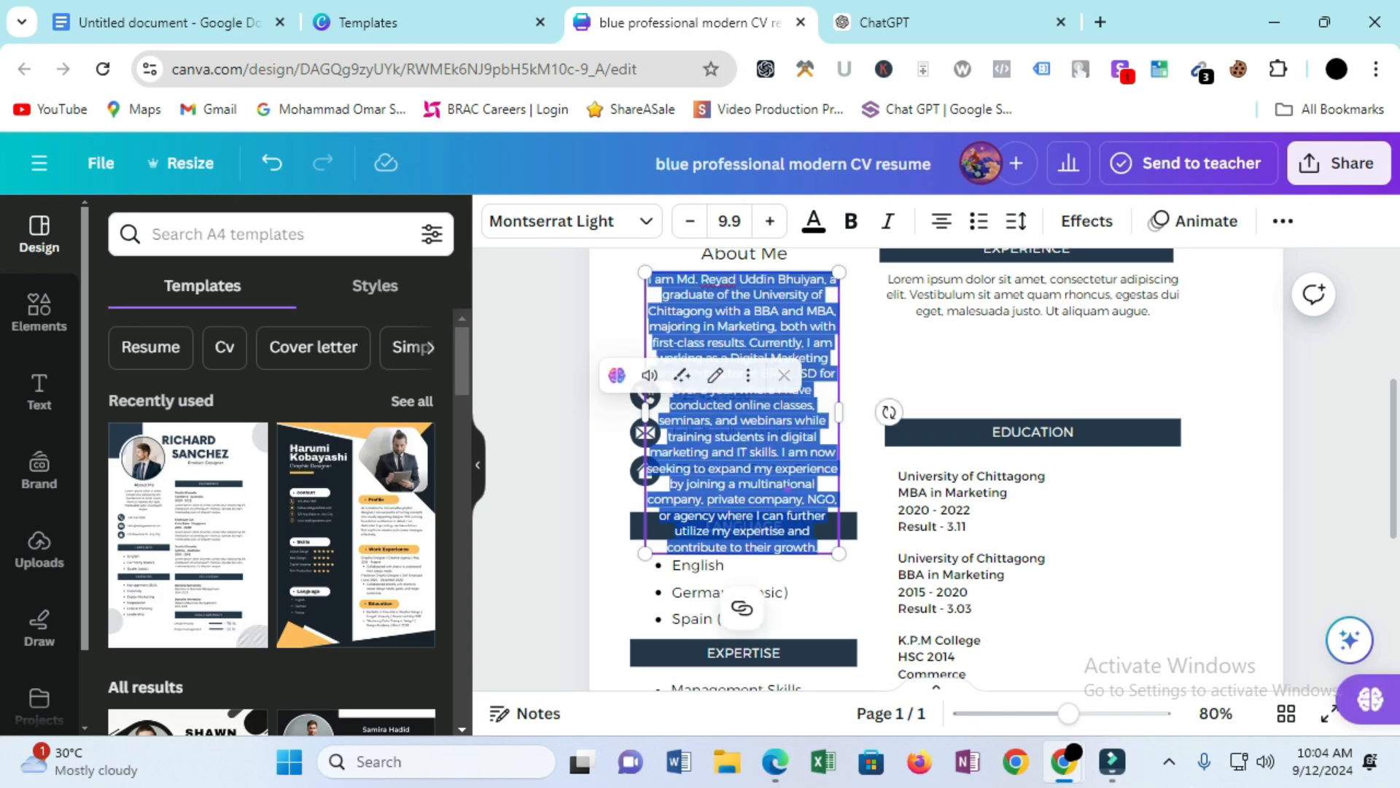
pyautogui.hotkey('ctrl', 'v')
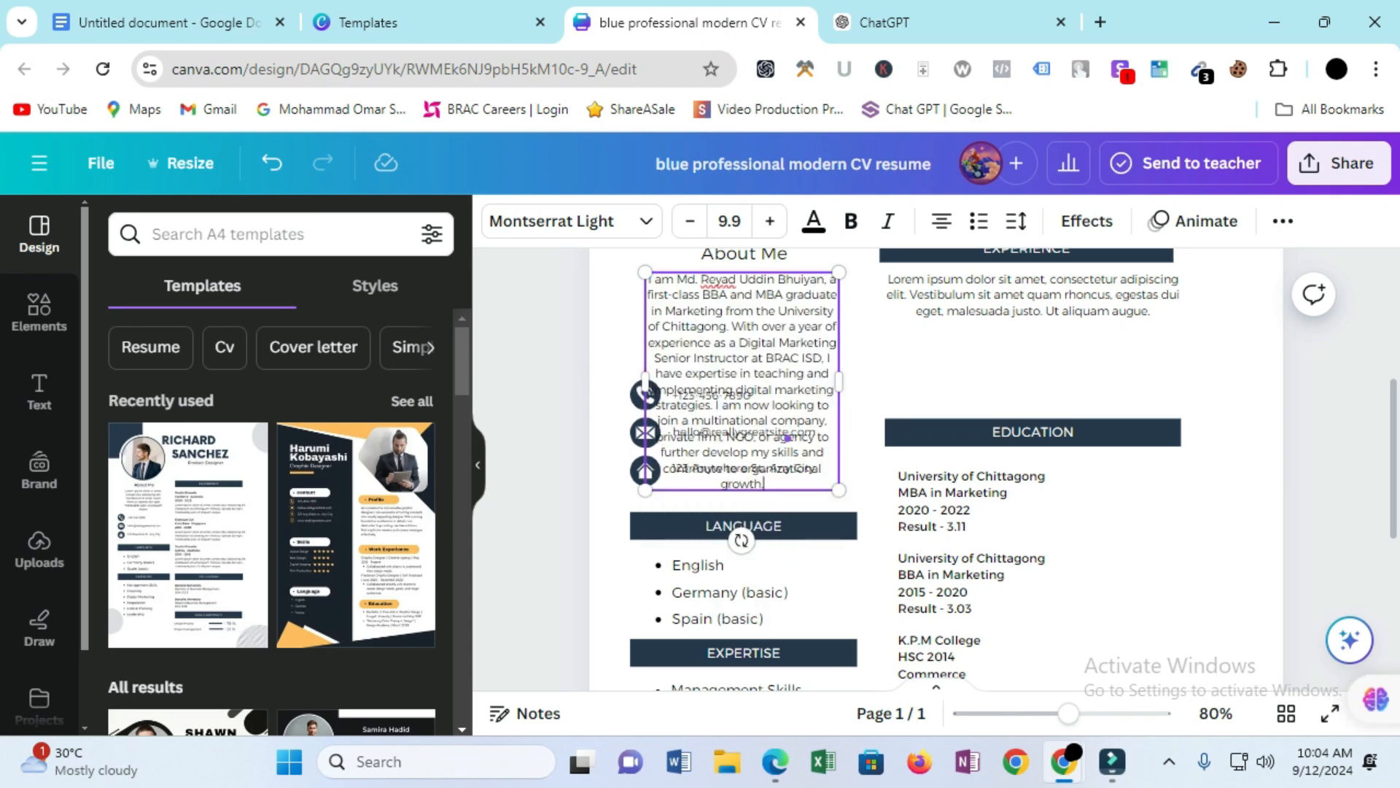
pyautogui.click(941, 374)
# - Move the About Me text box over to the CV's right column
pyautogui.click(773, 350)
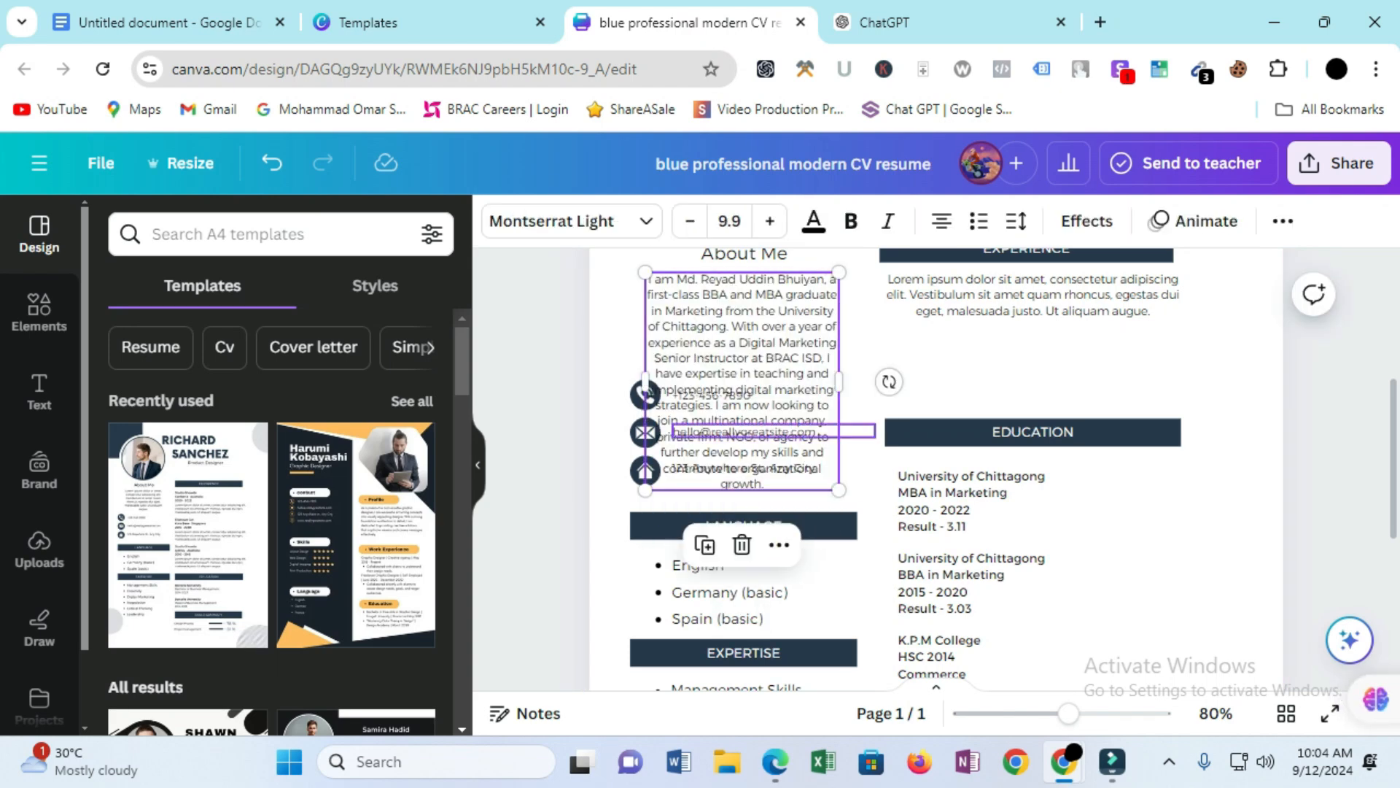
pyautogui.moveTo(619, 346); pyautogui.dragTo(663, 488)
pyautogui.scroll(2, 729, 467)
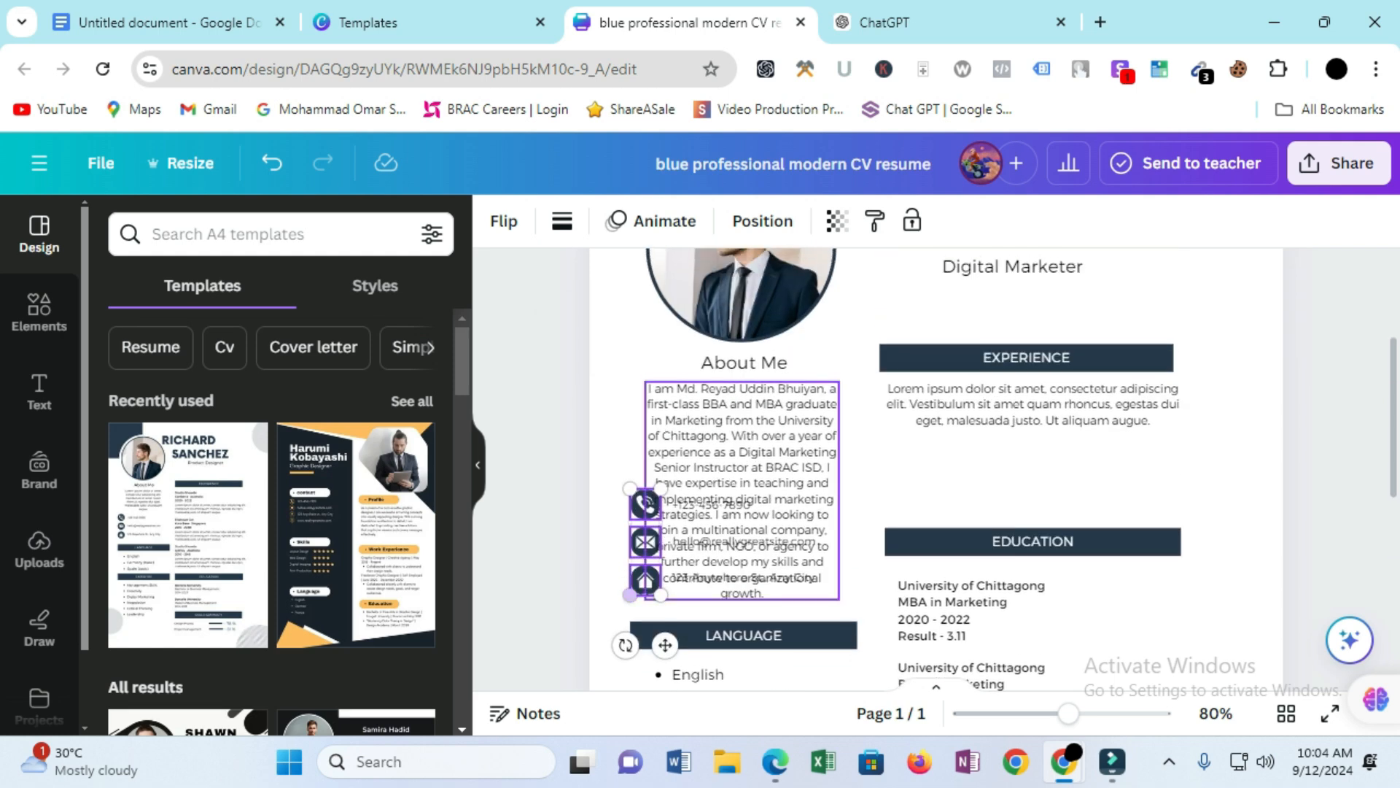
pyautogui.moveTo(730, 437); pyautogui.dragTo(1116, 435)
pyautogui.scroll(-5, 1116, 438)
pyautogui.scroll(4, 1116, 437)
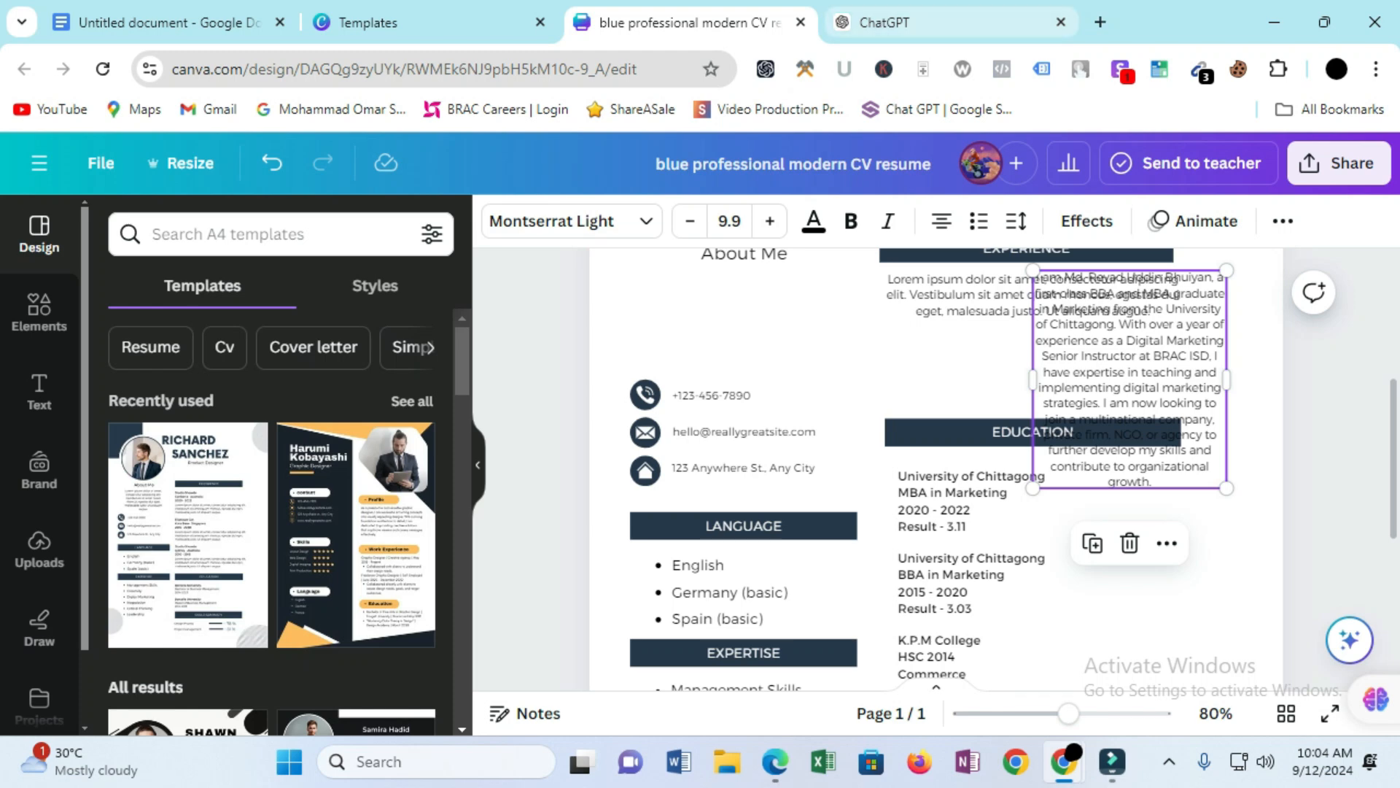
pyautogui.click(885, 22)
pyautogui.click(466, 611)
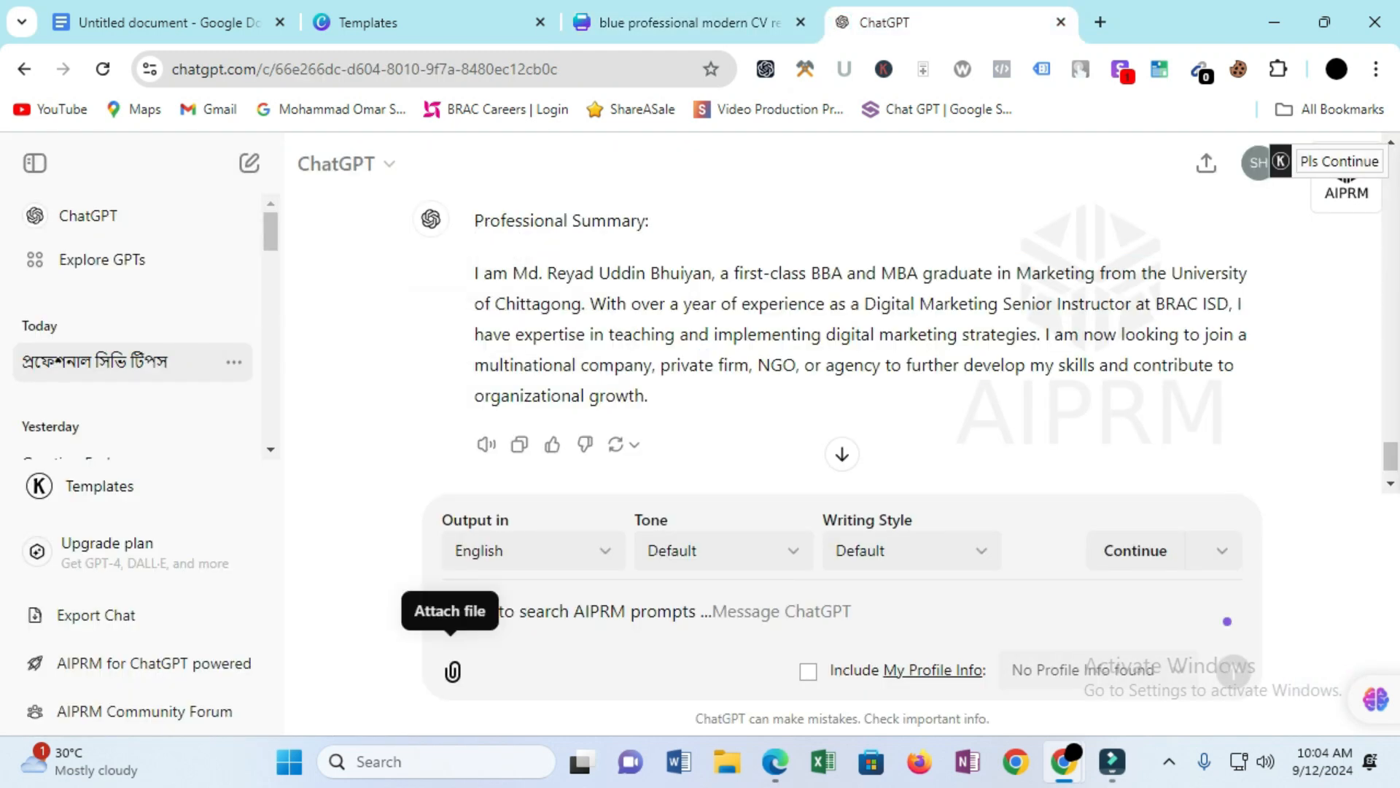
# - Abandon the unsent ChatGPT message and return to the Canva CV design
pyautogui.write('mreite')
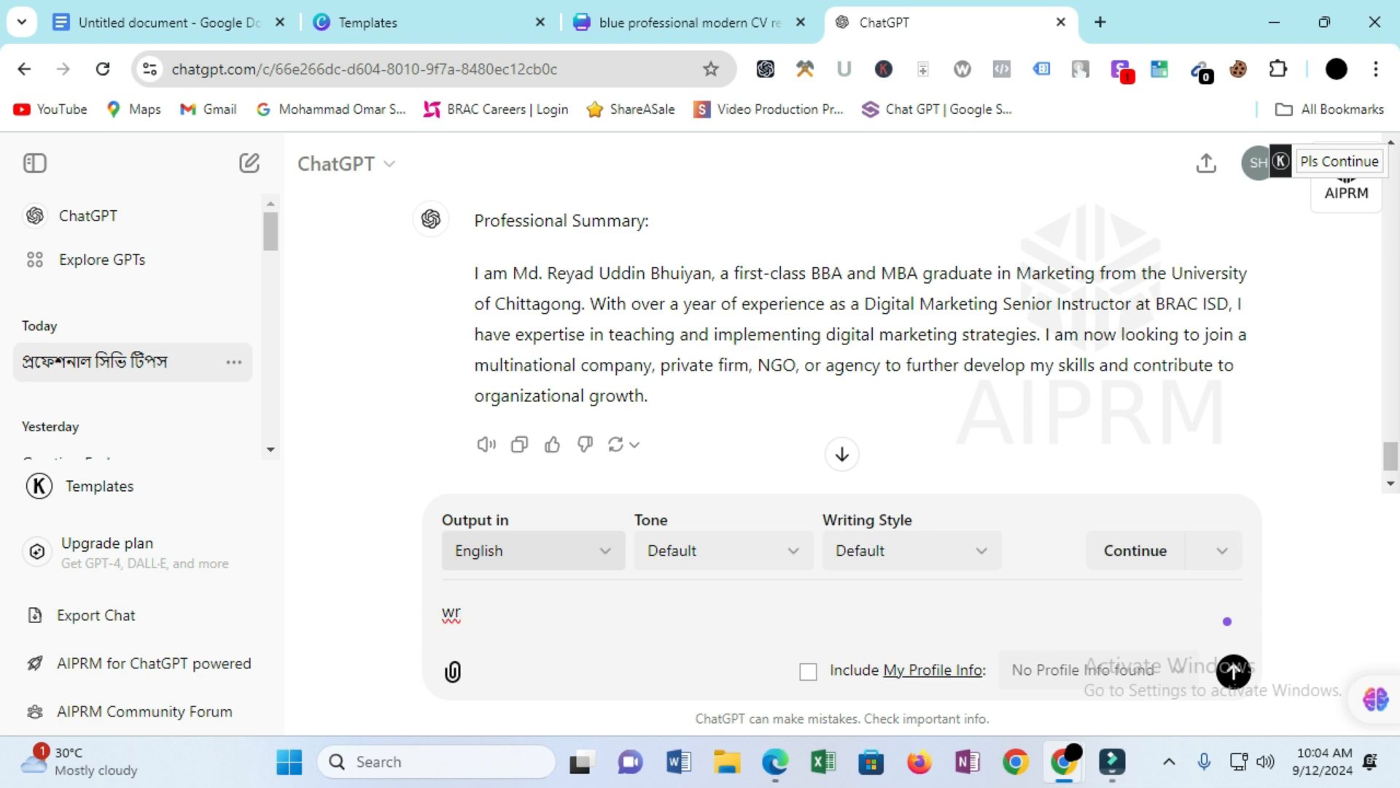
pyautogui.press('BackSpace')
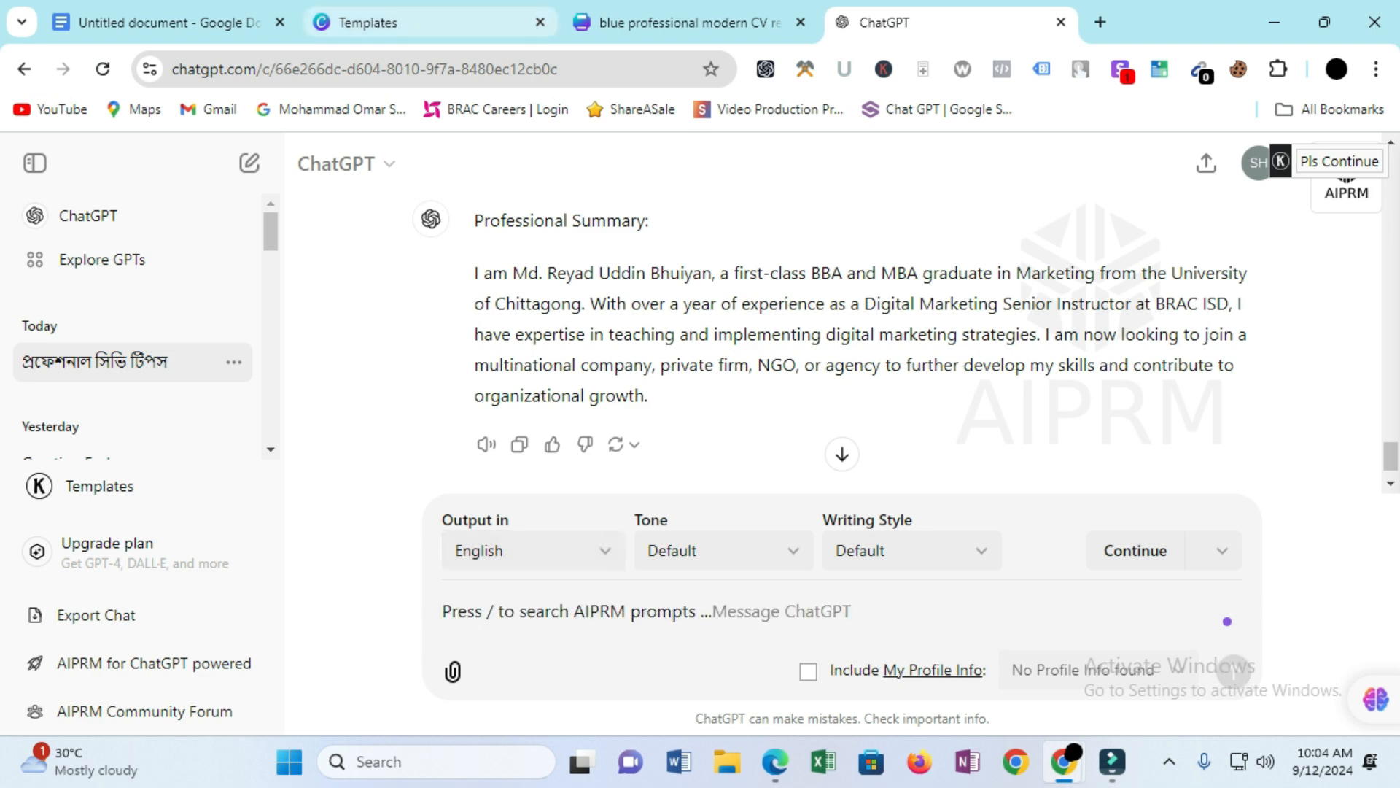
pyautogui.click(678, 22)
pyautogui.scroll(-3, 1167, 437)
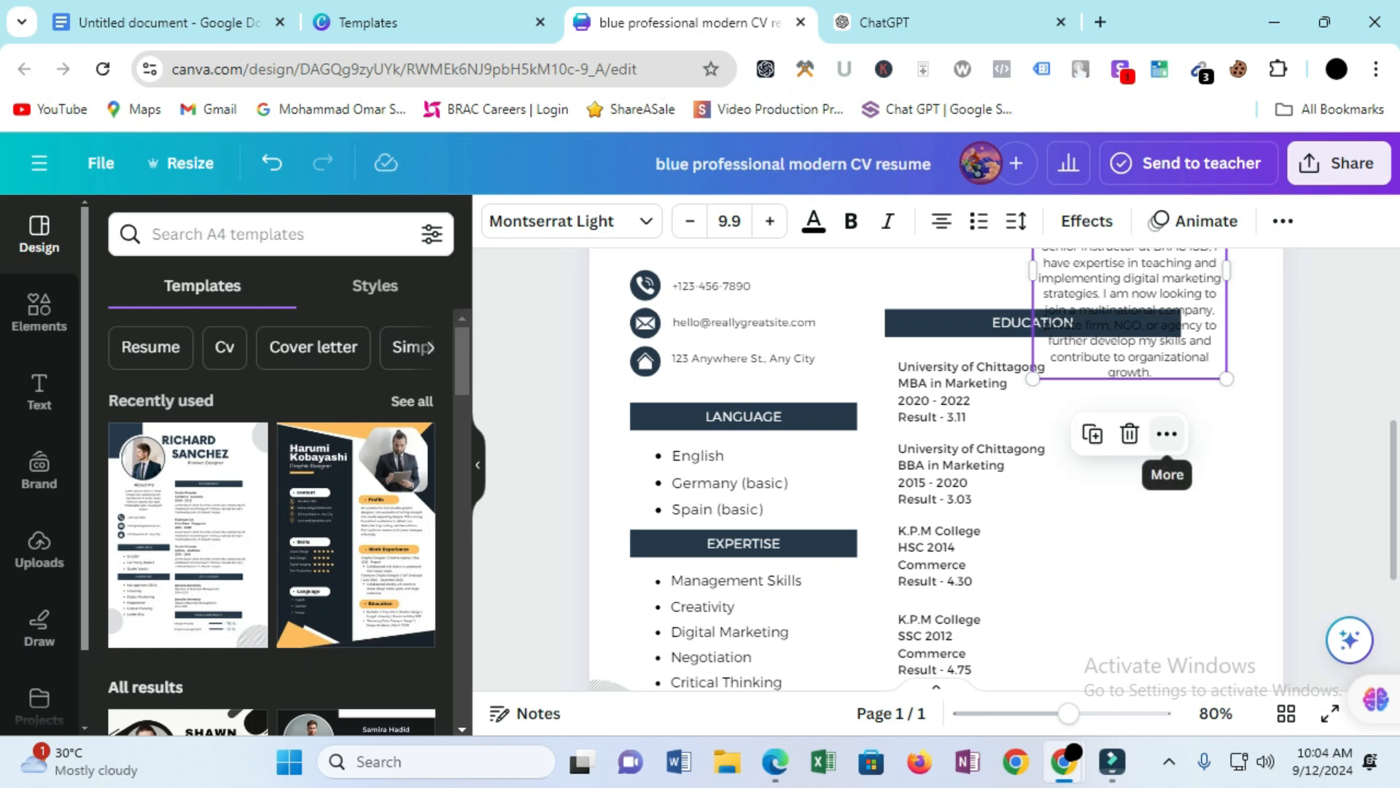
# - Select the left column's contact, language and expertise blocks and move them further down the page
pyautogui.scroll(-5, 936, 466)
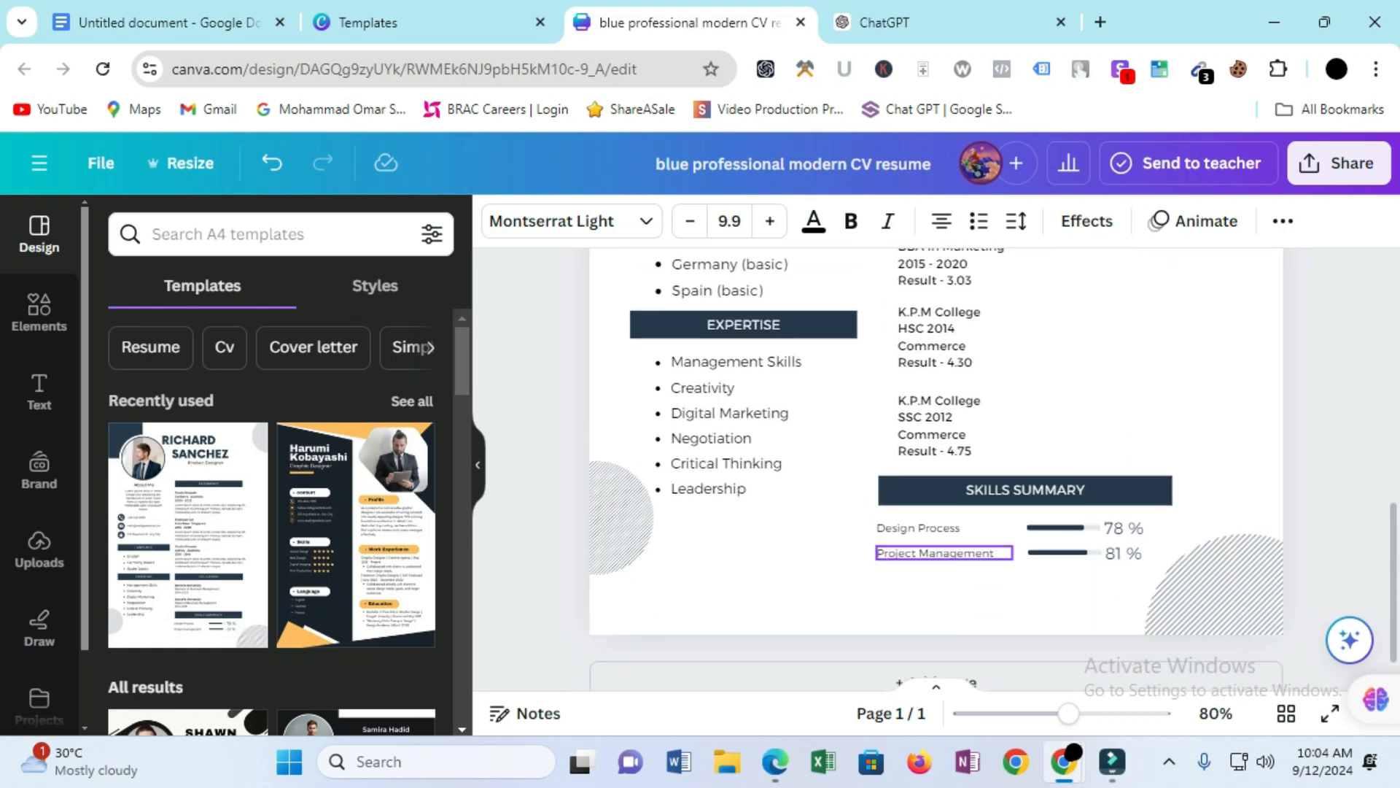
pyautogui.scroll(-5, 936, 438)
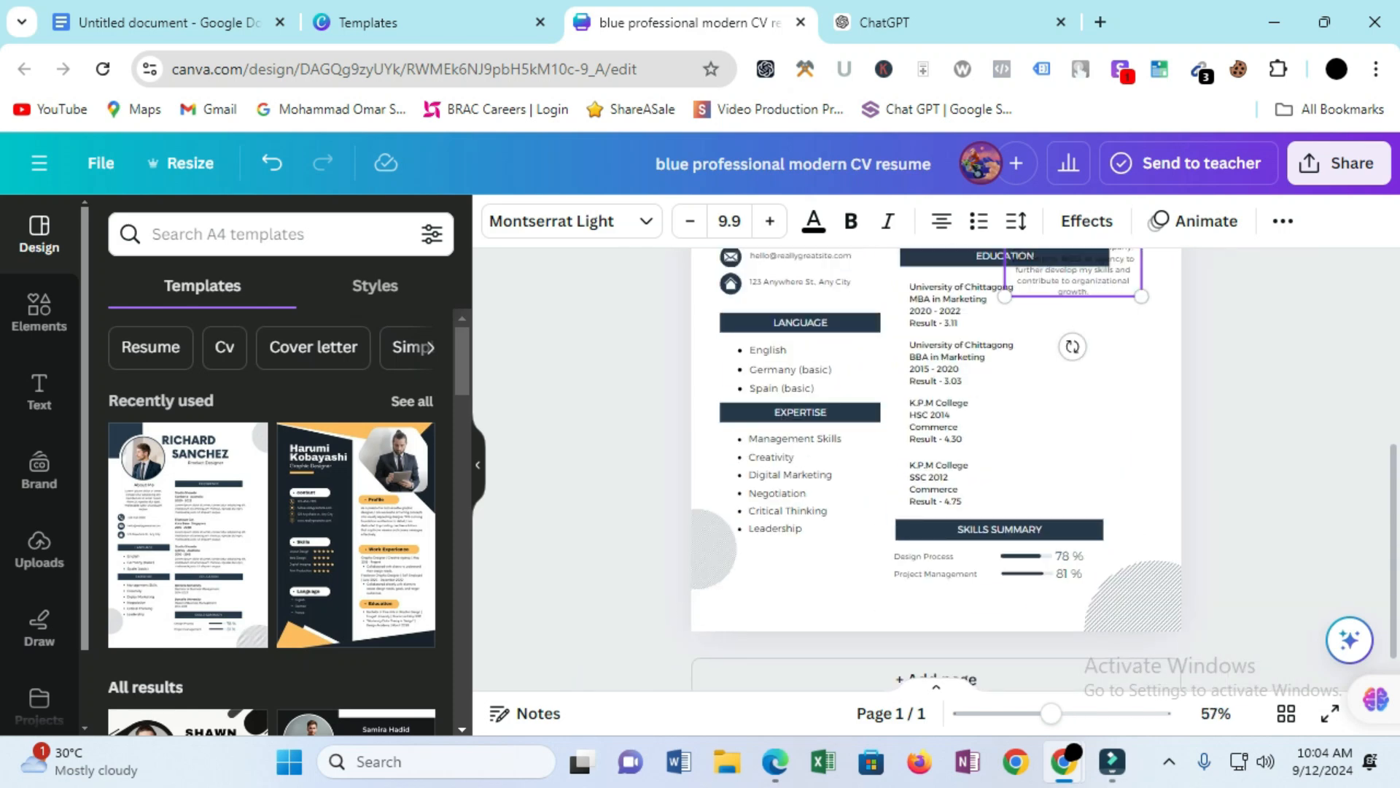
pyautogui.moveTo(758, 324); pyautogui.dragTo(908, 605)
pyautogui.moveTo(839, 511); pyautogui.dragTo(838, 565)
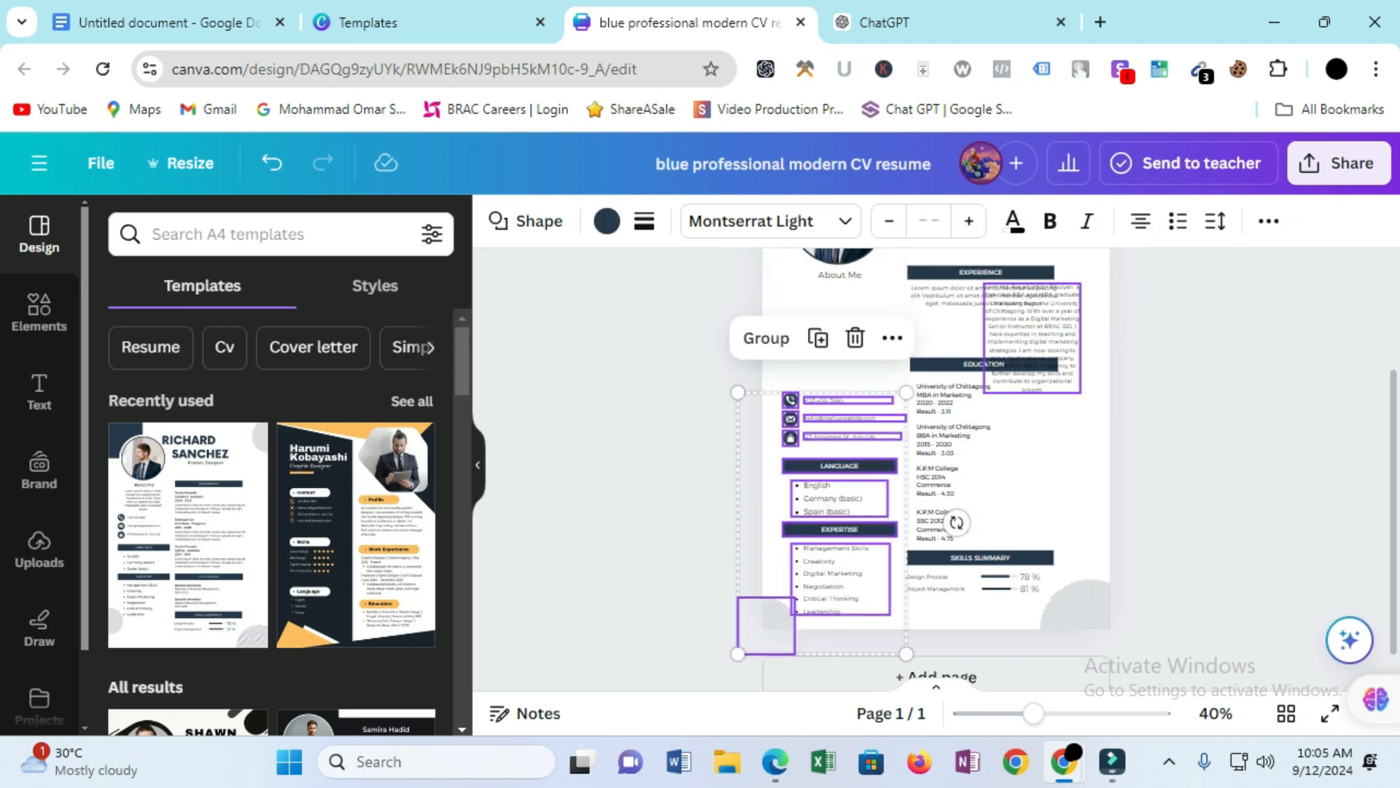
# - Place the summary paragraph directly under the About Me heading
pyautogui.moveTo(1032, 336); pyautogui.dragTo(837, 340)
pyautogui.click(1141, 303)
pyautogui.keyDown('ctrl'); pyautogui.scroll(2, 1140, 303); pyautogui.keyUp('ctrl')
pyautogui.keyDown('ctrl'); pyautogui.scroll(1, 1140, 303); pyautogui.keyUp('ctrl')
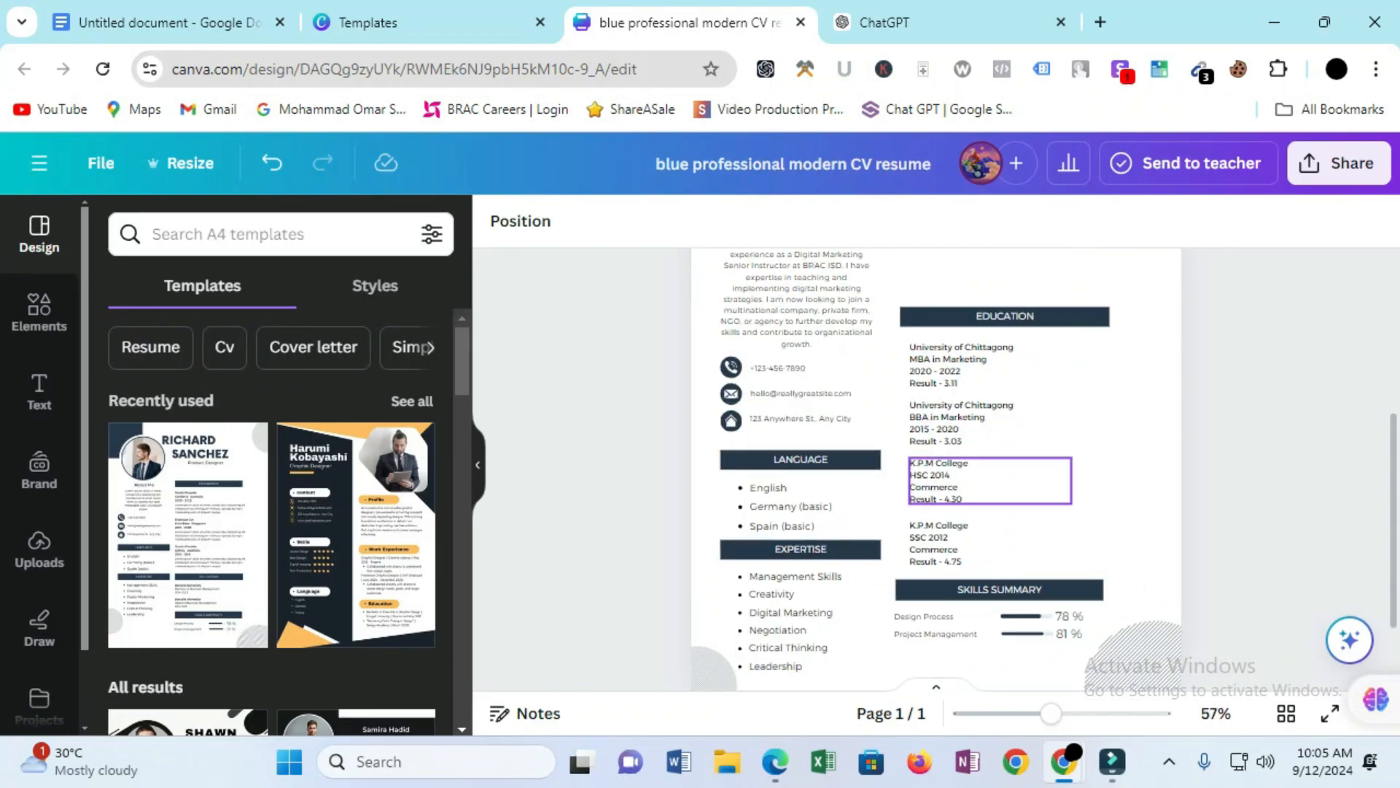
pyautogui.scroll(3, 1141, 304)
pyautogui.keyDown('ctrl'); pyautogui.scroll(2, 1141, 304); pyautogui.keyUp('ctrl')
# - Check the About Me paragraph's placement, then go back to the ChatGPT conversation
pyautogui.scroll(-5, 934, 467)
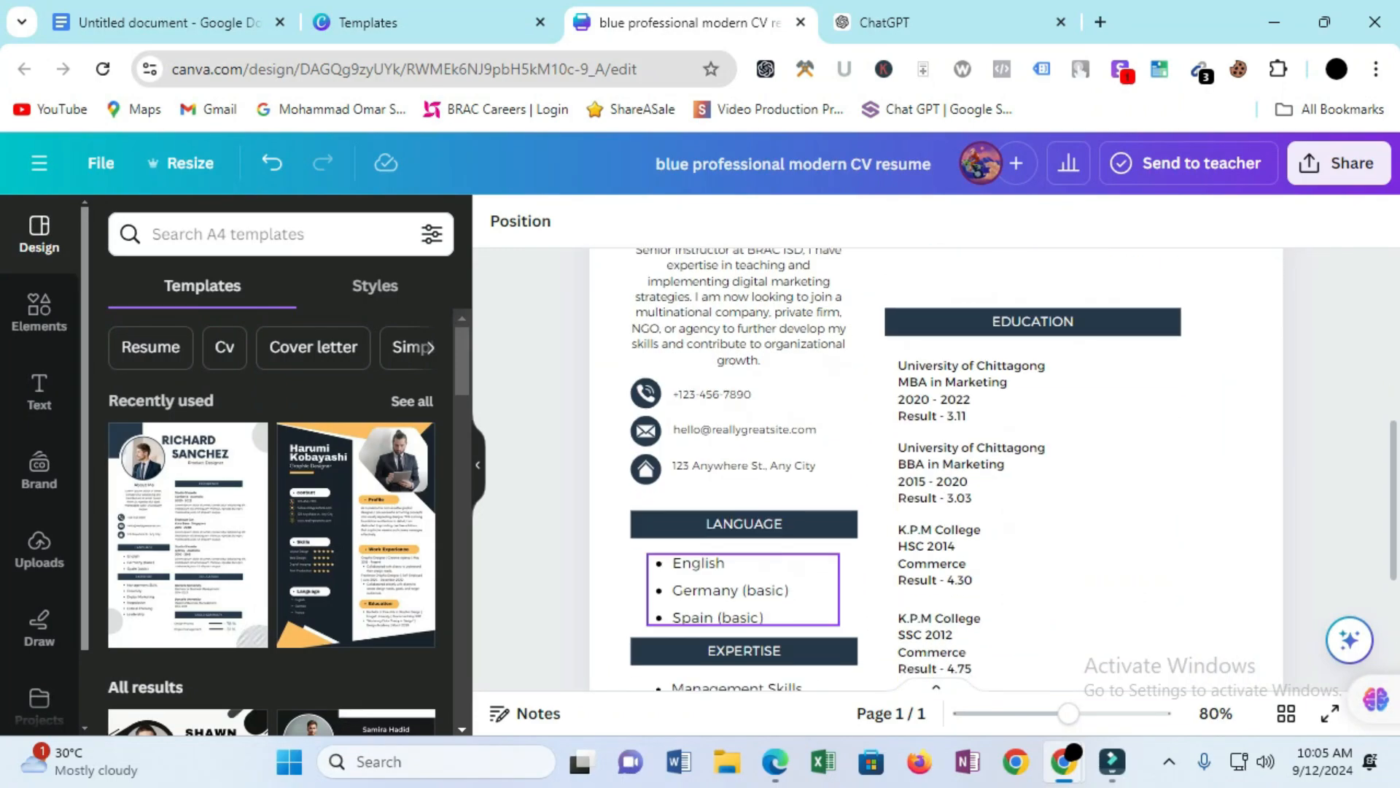
pyautogui.scroll(2, 933, 467)
pyautogui.click(738, 372)
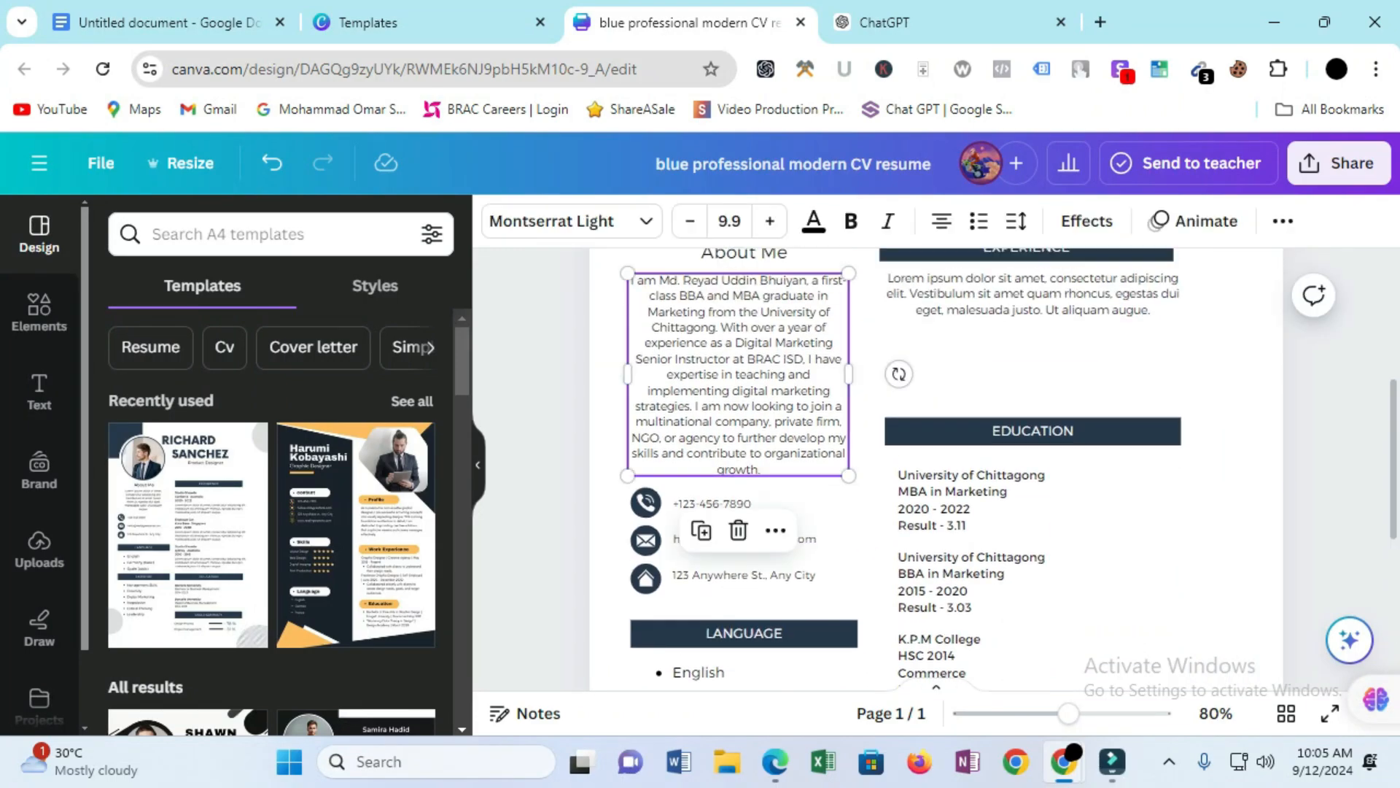
pyautogui.scroll(3, 934, 467)
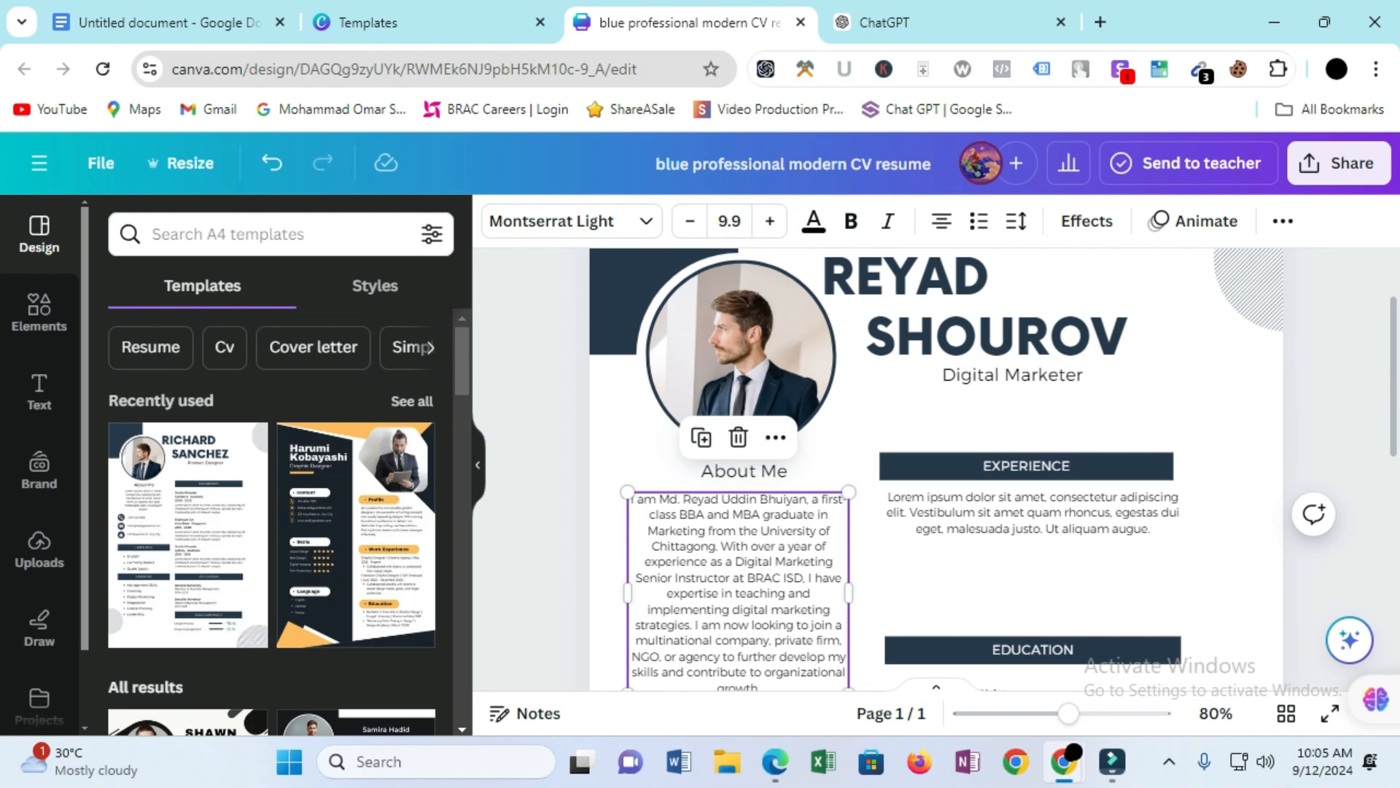
pyautogui.hotkey('ctrl', 'Tab')
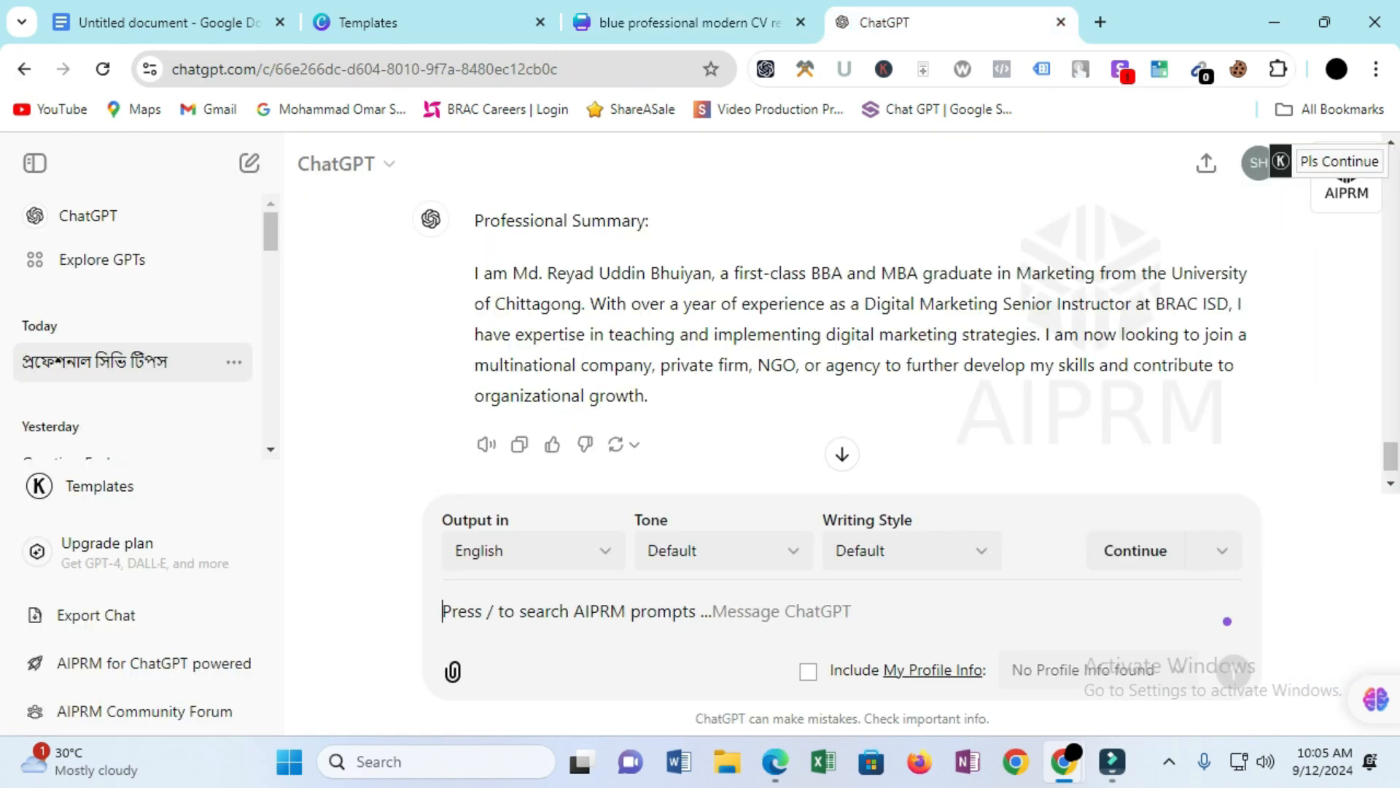
# - Ask ChatGPT for an experience section for the CV and read through the reply
pyautogui.write('write my experi')
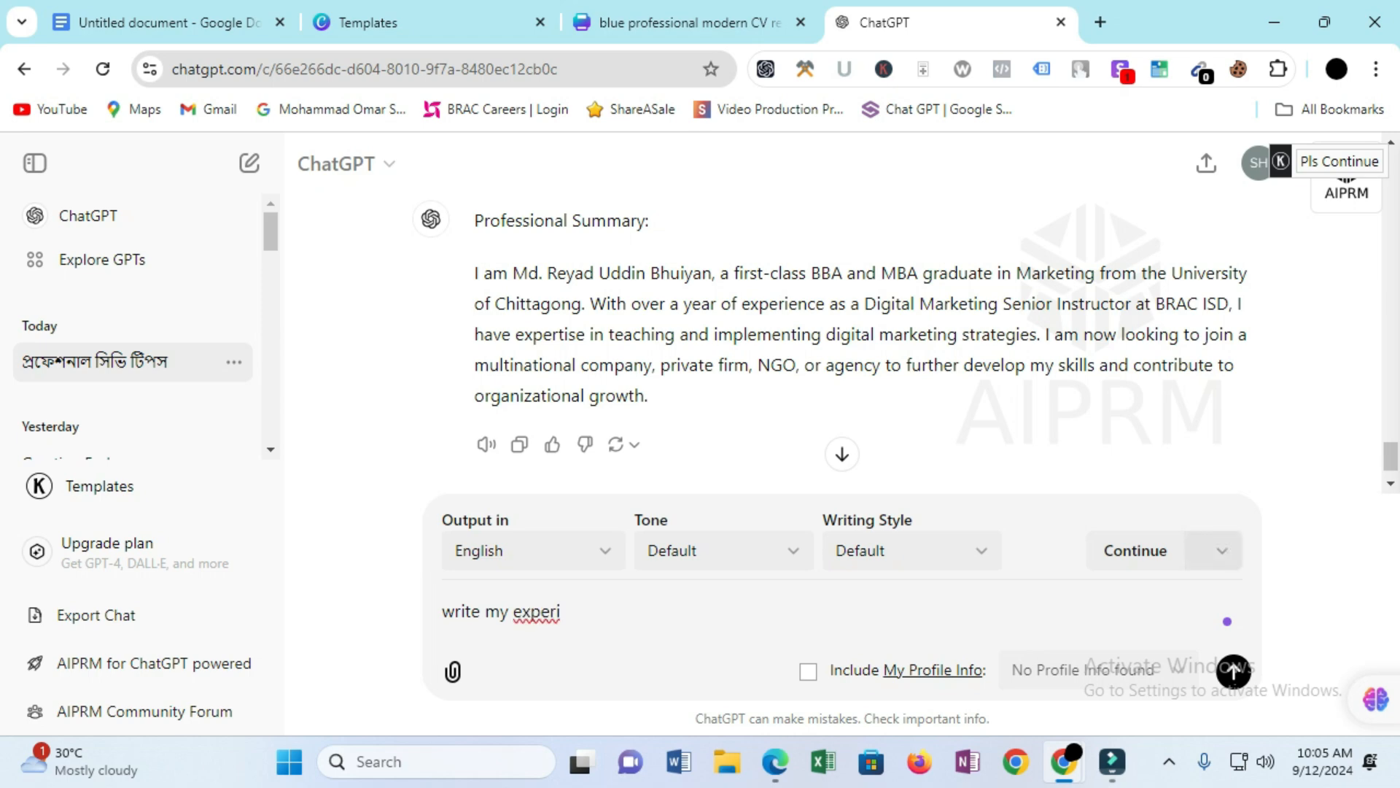
pyautogui.write('ence section for my')
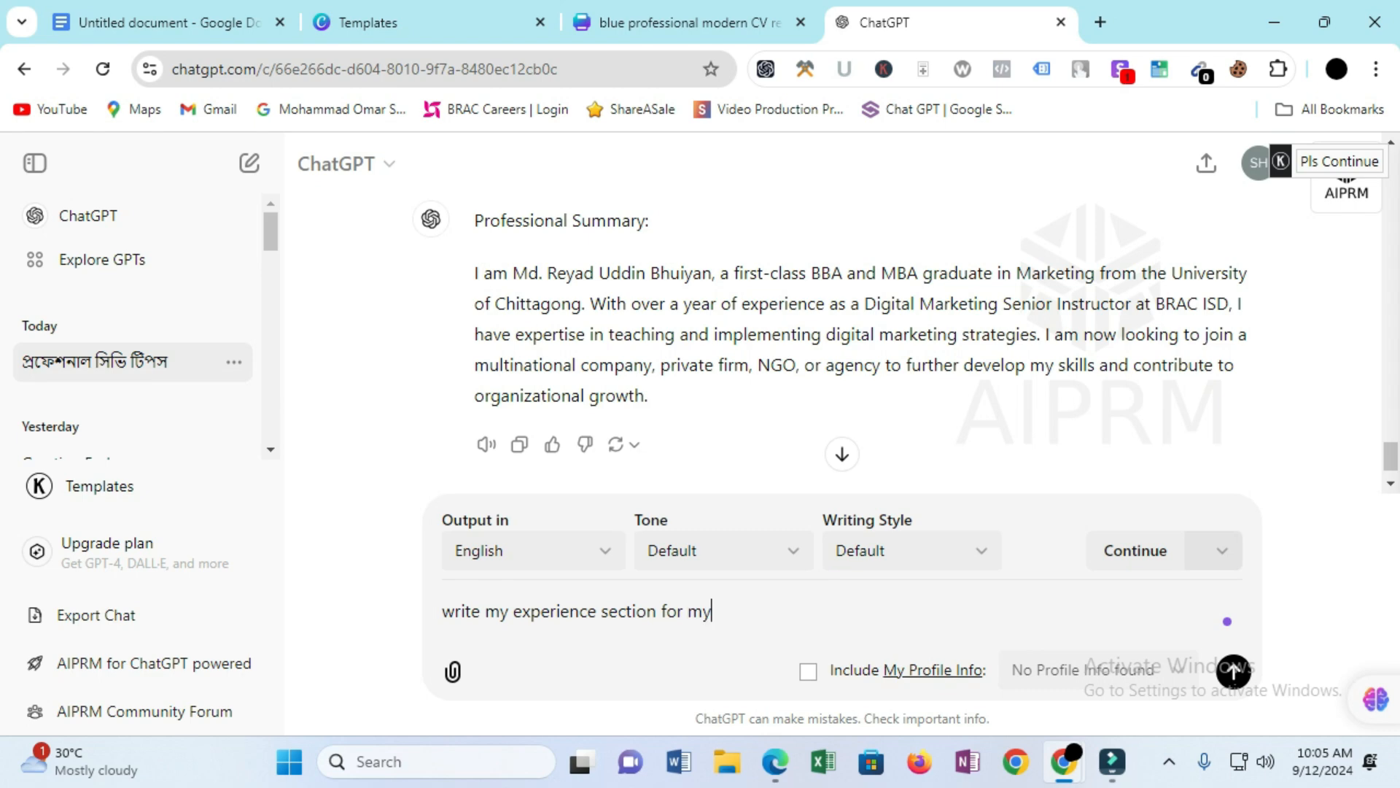
pyautogui.write(' cv')
pyautogui.press('Return')
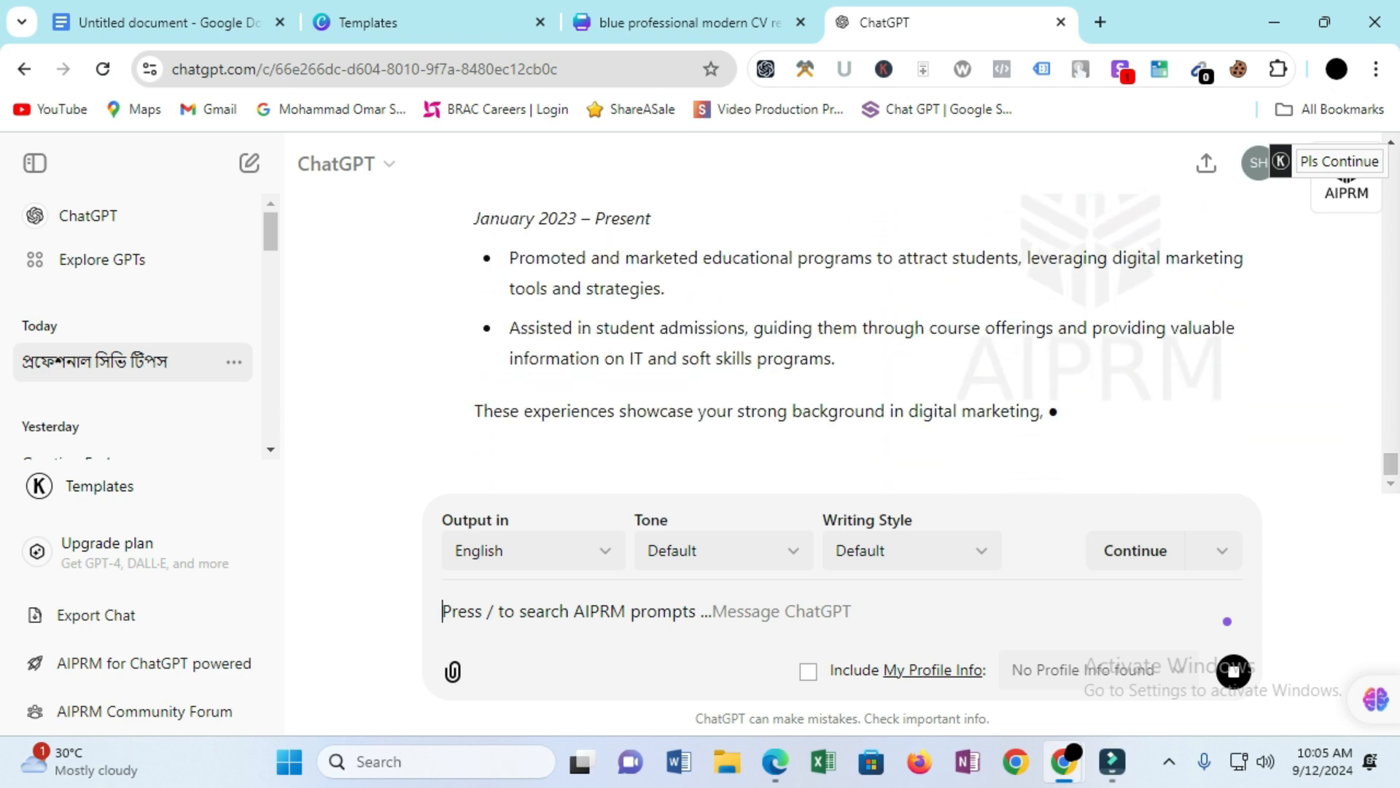
pyautogui.scroll(15, 839, 328)
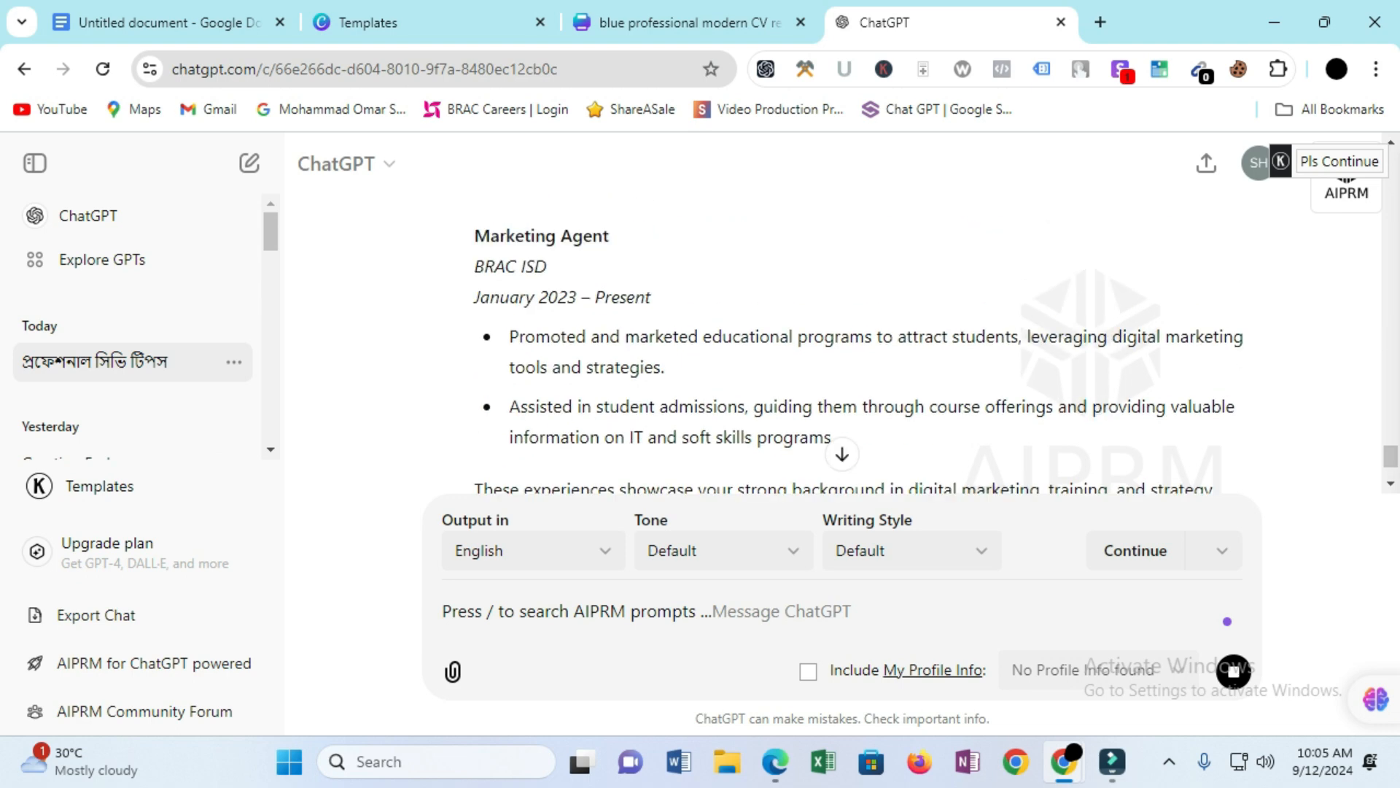
pyautogui.scroll(-3, 839, 328)
pyautogui.scroll(-2, 839, 328)
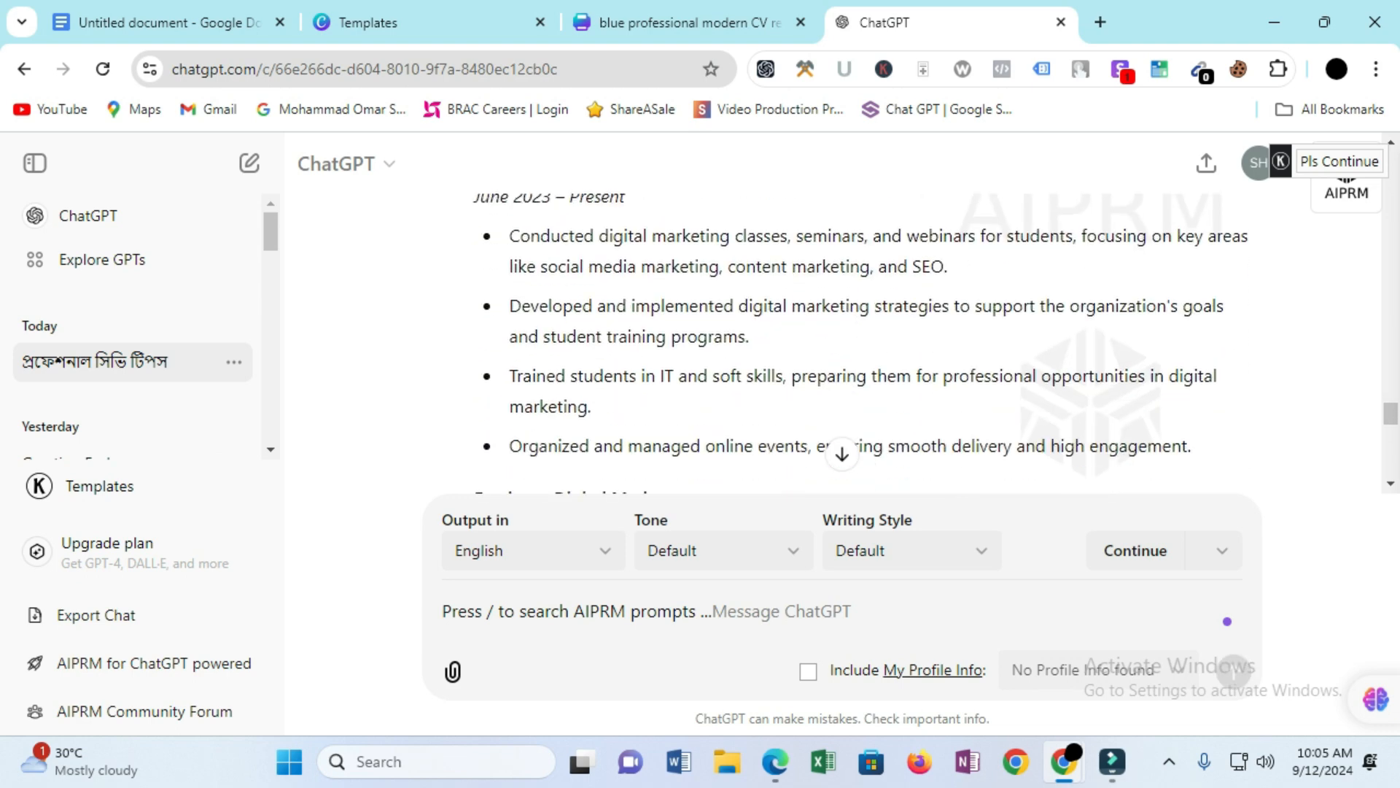
pyautogui.scroll(-2, 838, 328)
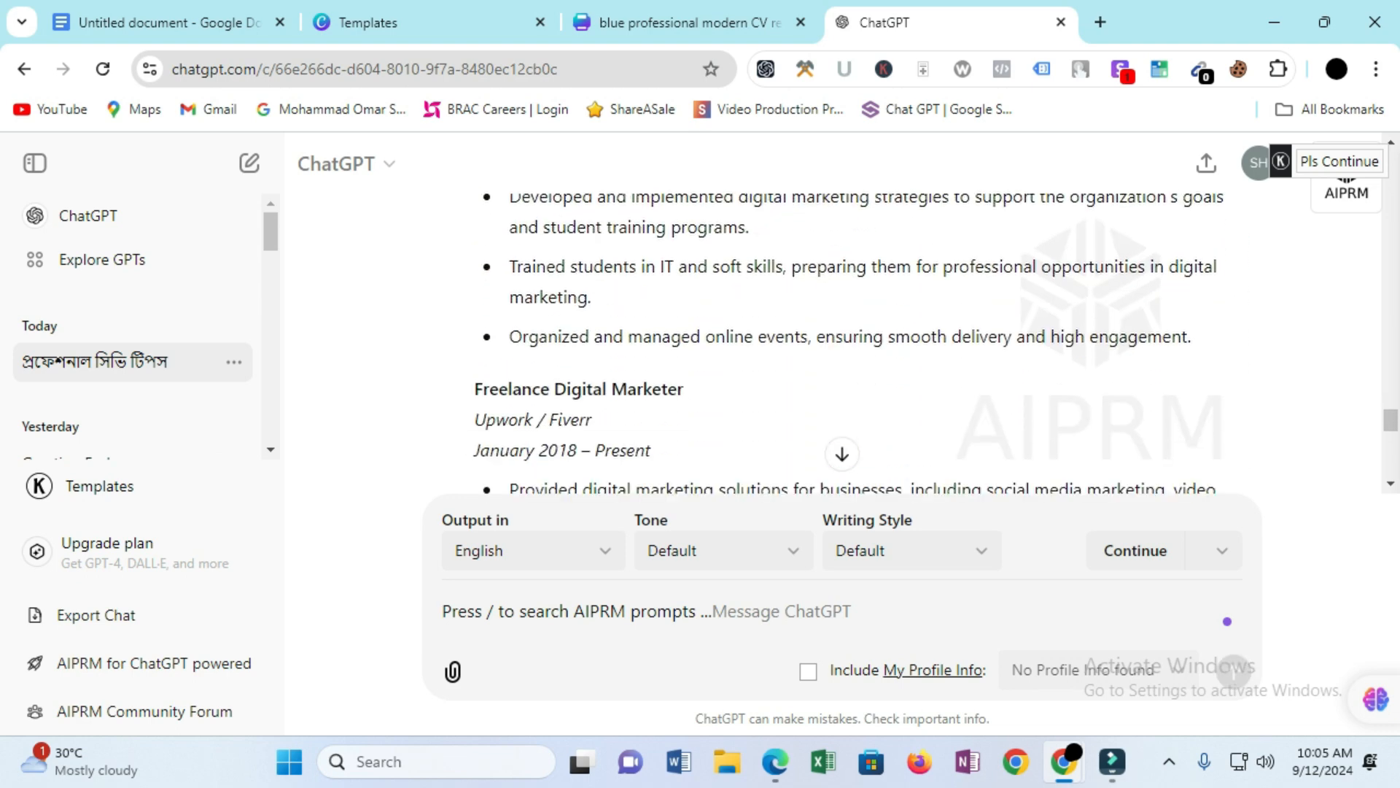
pyautogui.scroll(-2, 838, 329)
pyautogui.scroll(6, 838, 328)
pyautogui.scroll(-8, 838, 342)
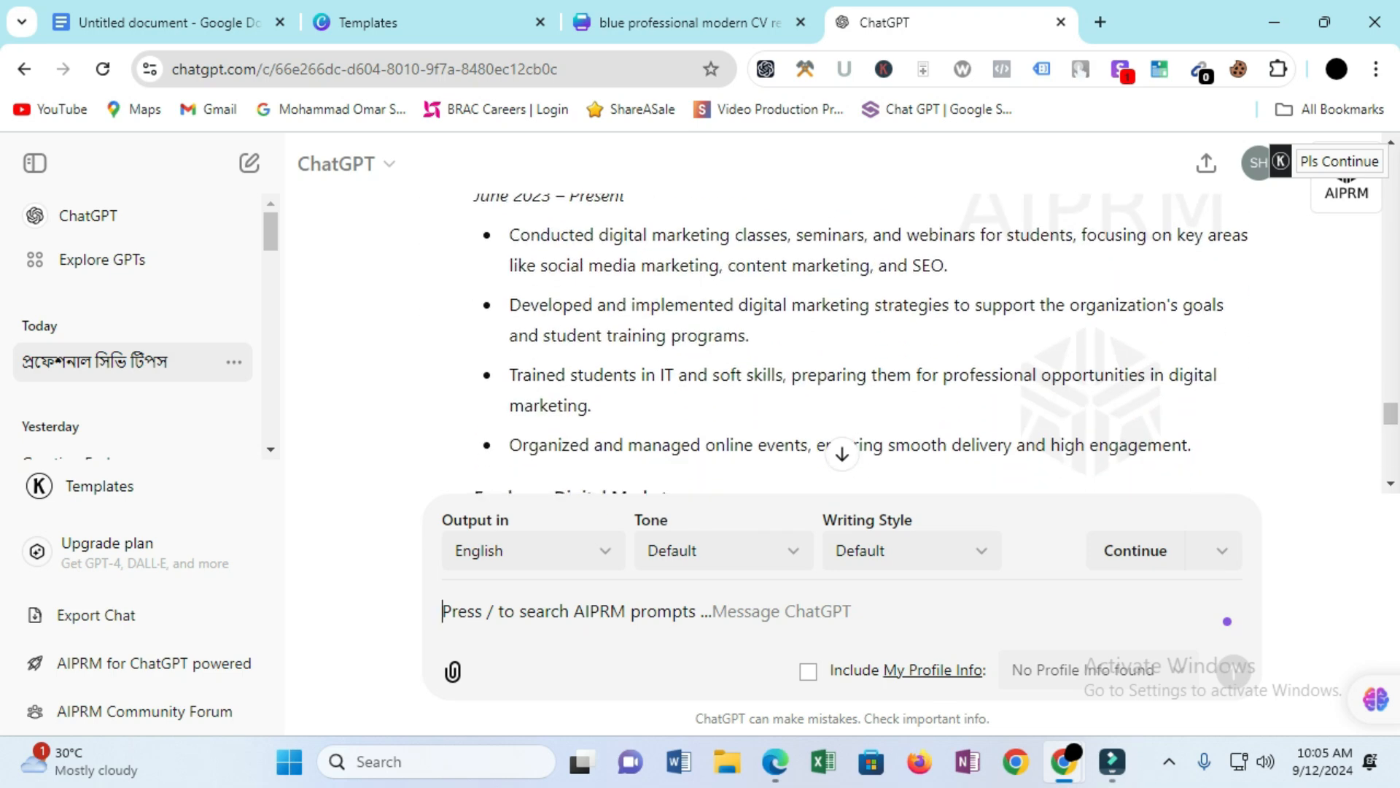
pyautogui.scroll(-6, 839, 343)
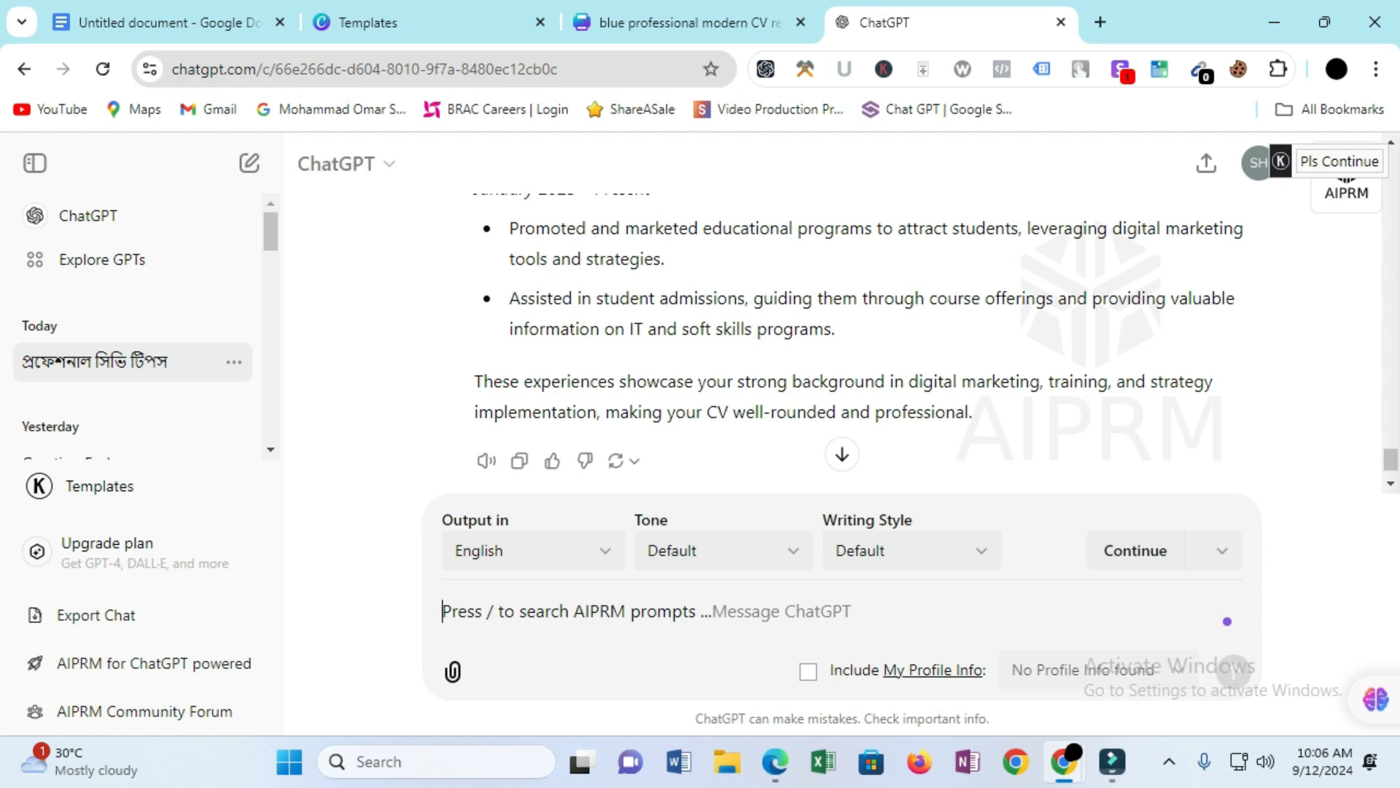
# - Copy the Digital Marketing Senior Instructor job details from ChatGPT's reply
pyautogui.scroll(3, 839, 328)
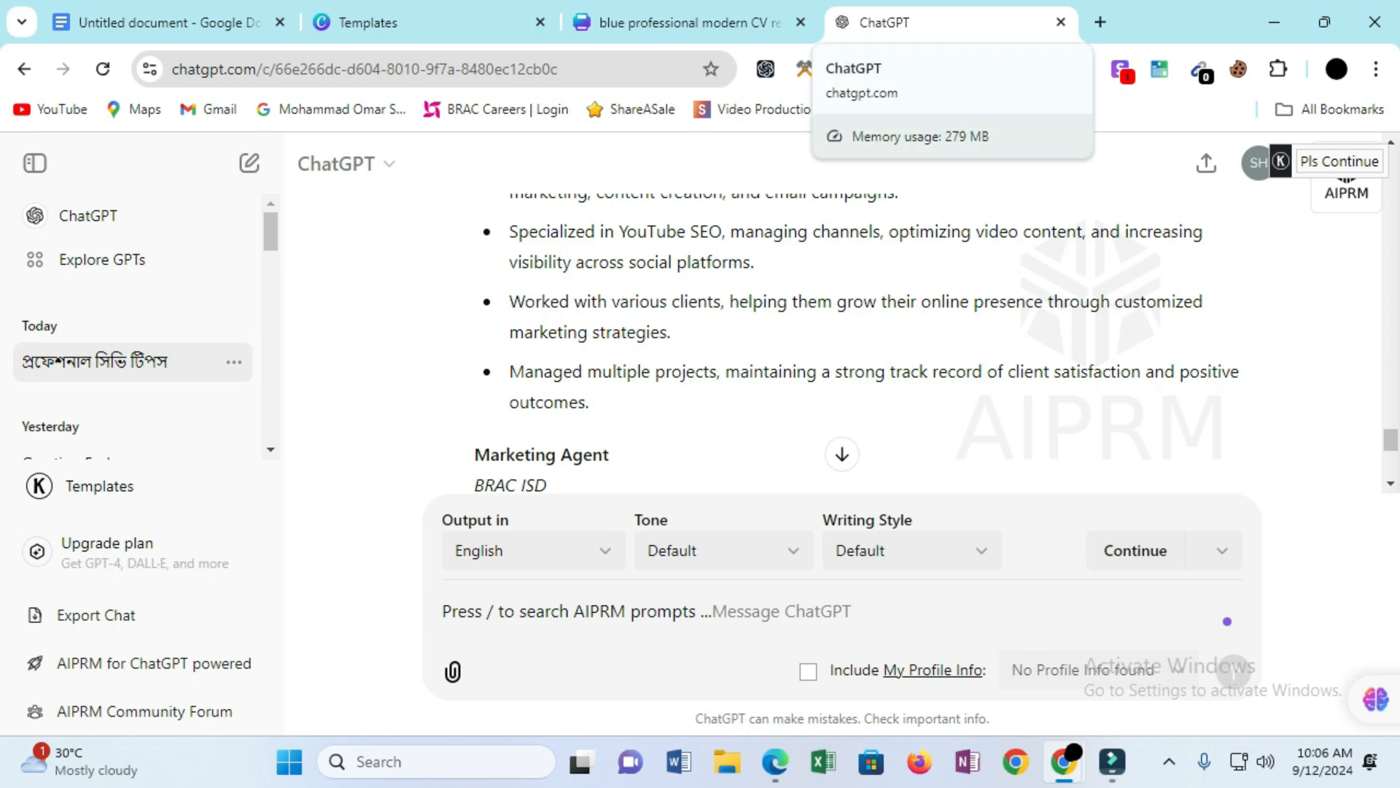
pyautogui.scroll(3, 839, 329)
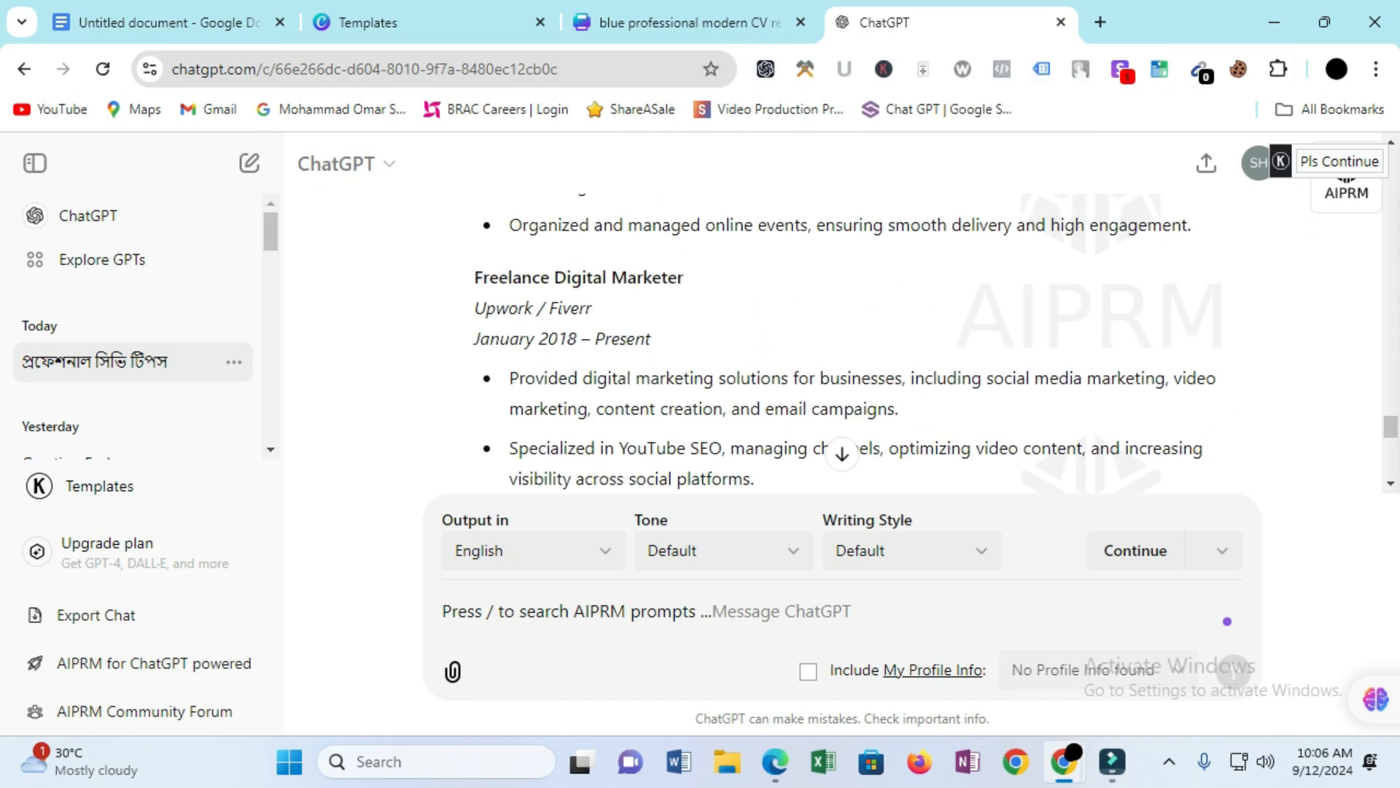
pyautogui.scroll(6, 839, 335)
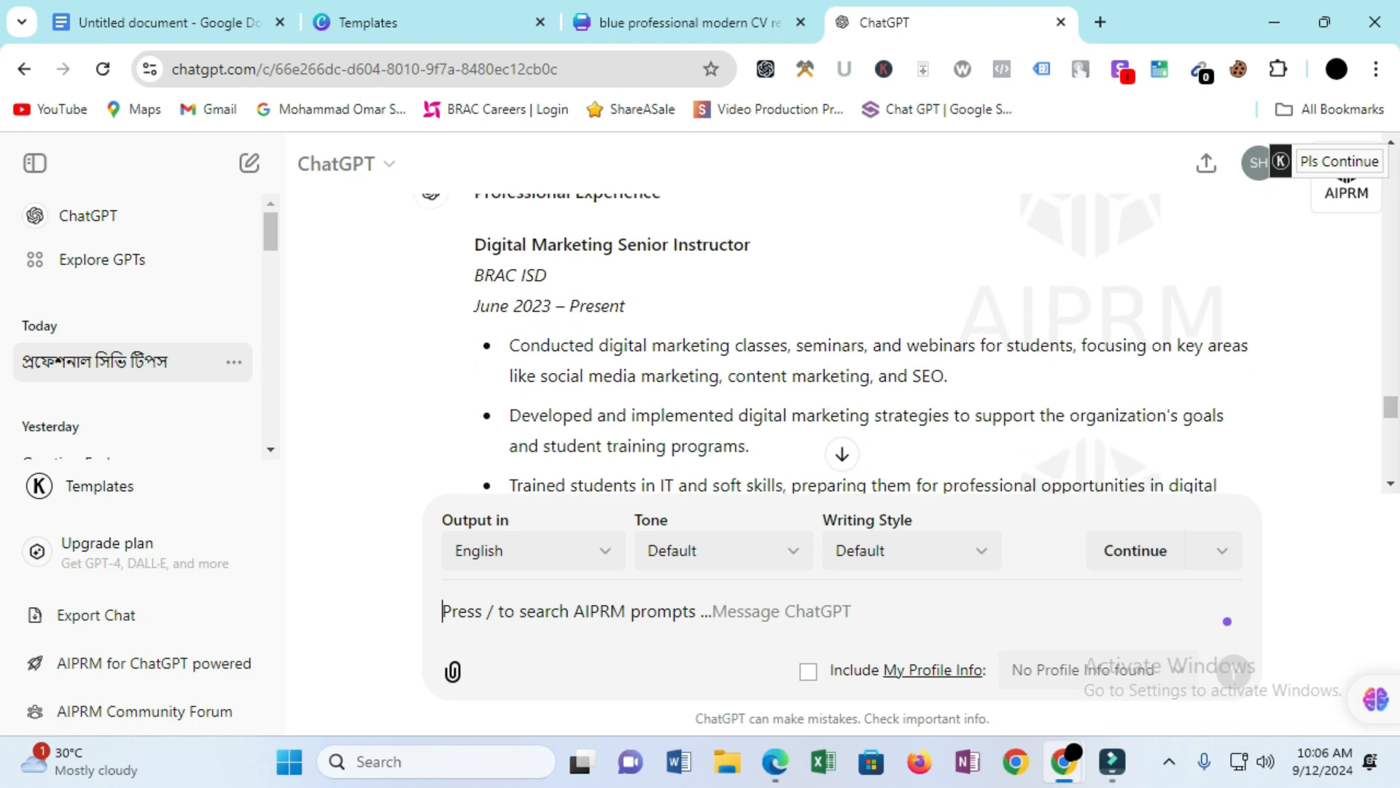
pyautogui.moveTo(474, 244); pyautogui.dragTo(1193, 337)
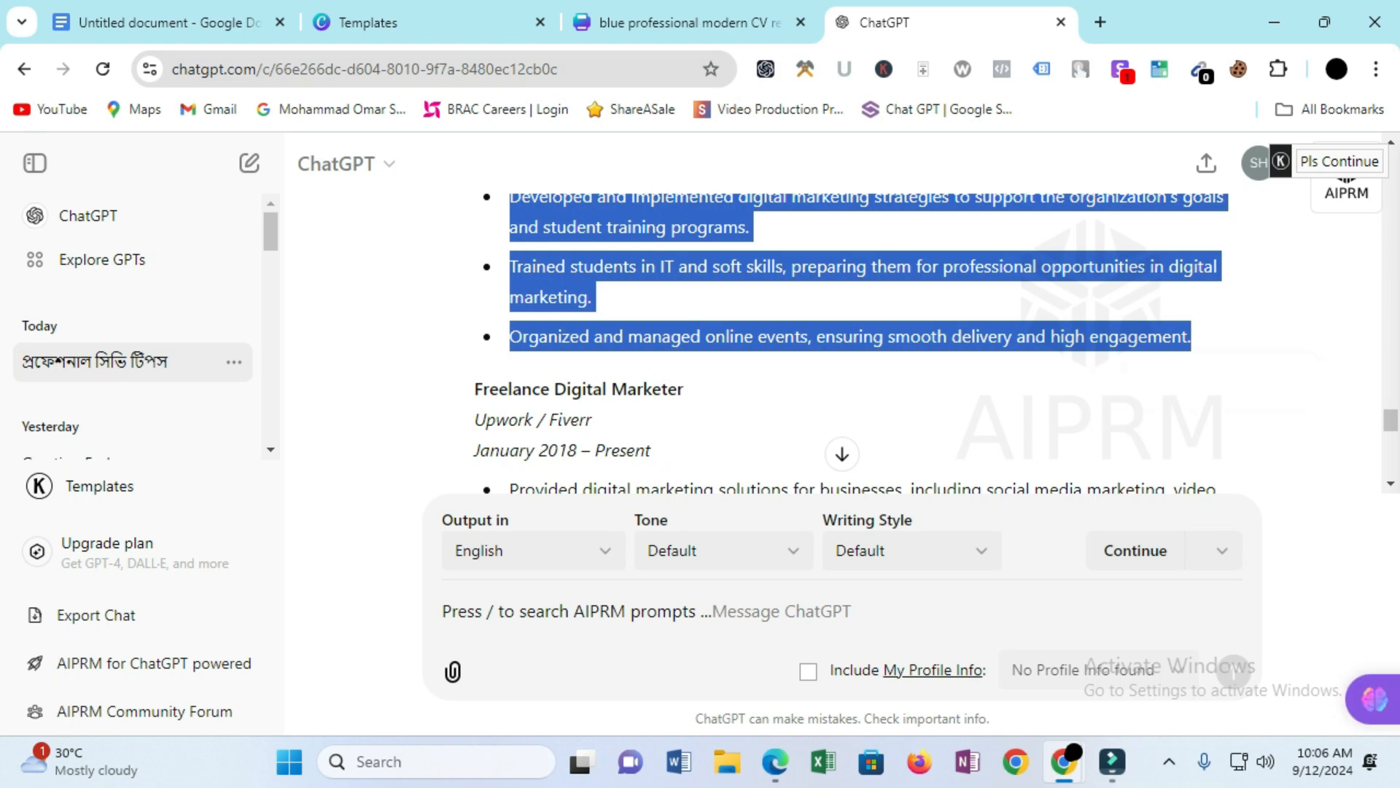
pyautogui.rightClick(895, 257)
pyautogui.click(407, 278)
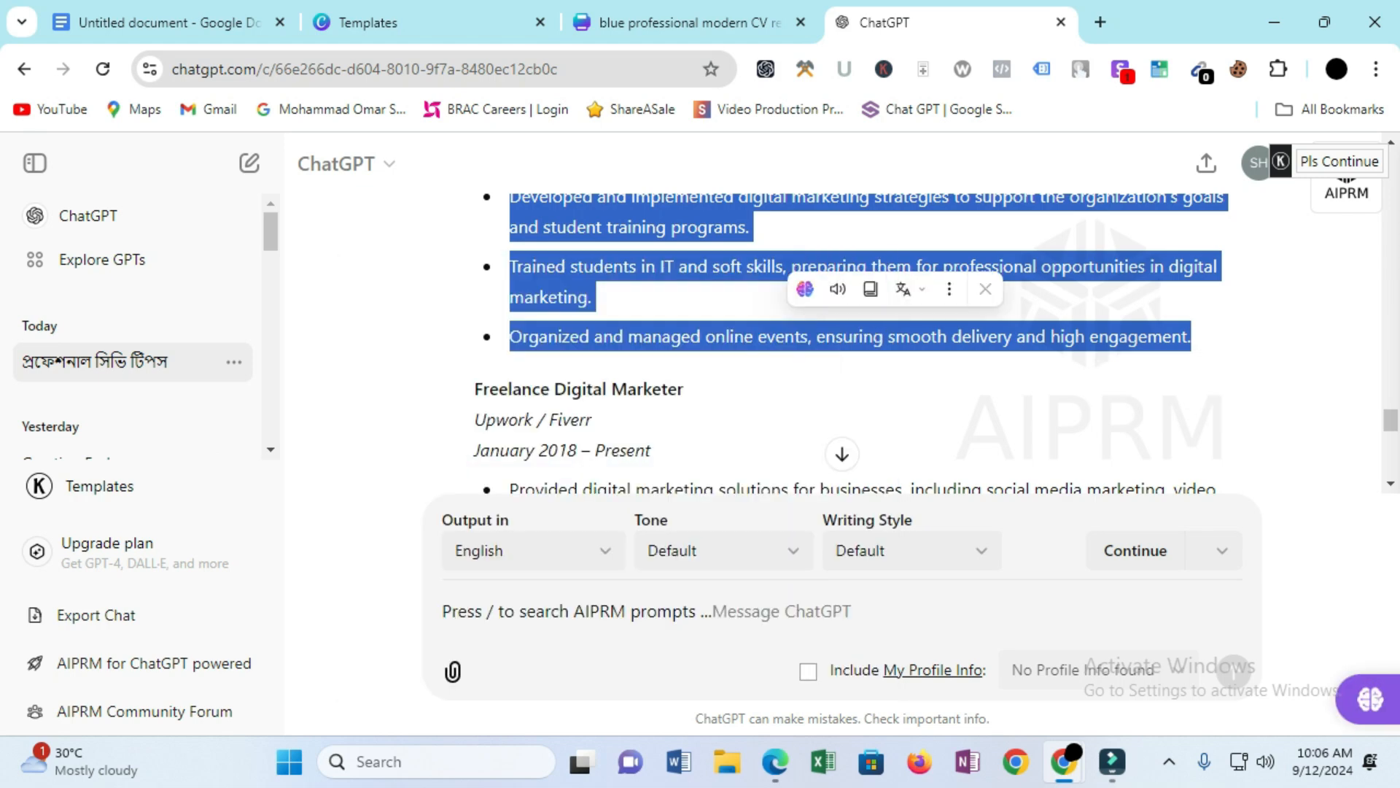
# - Back in Canva, select the Lorem ipsum placeholder under Experience
pyautogui.click(686, 22)
pyautogui.scroll(-3, 1021, 364)
pyautogui.click(1032, 293)
# - Replace the Experience placeholder with the pasted Senior Instructor details, widened and left-aligned
pyautogui.press('Return')
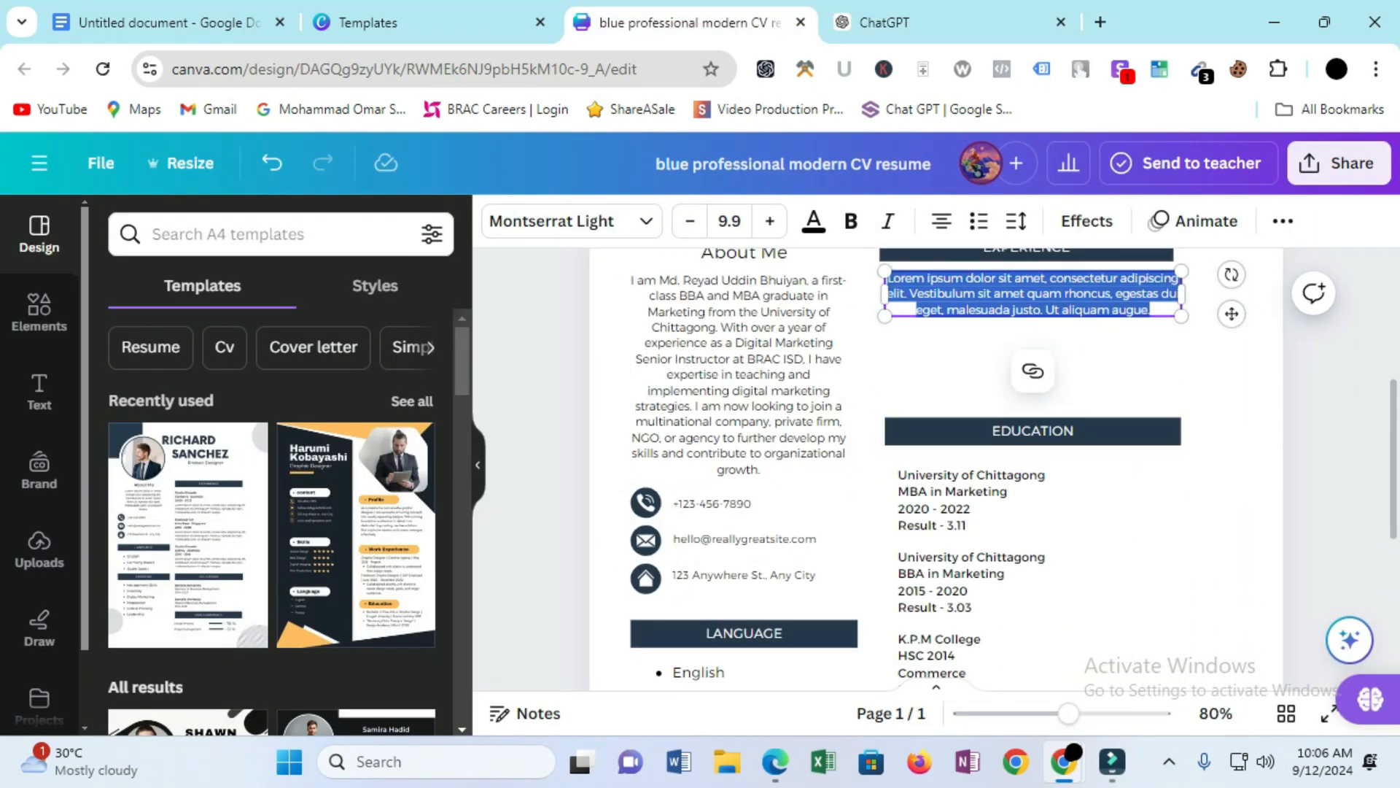
pyautogui.hotkey('ctrl', 'v')
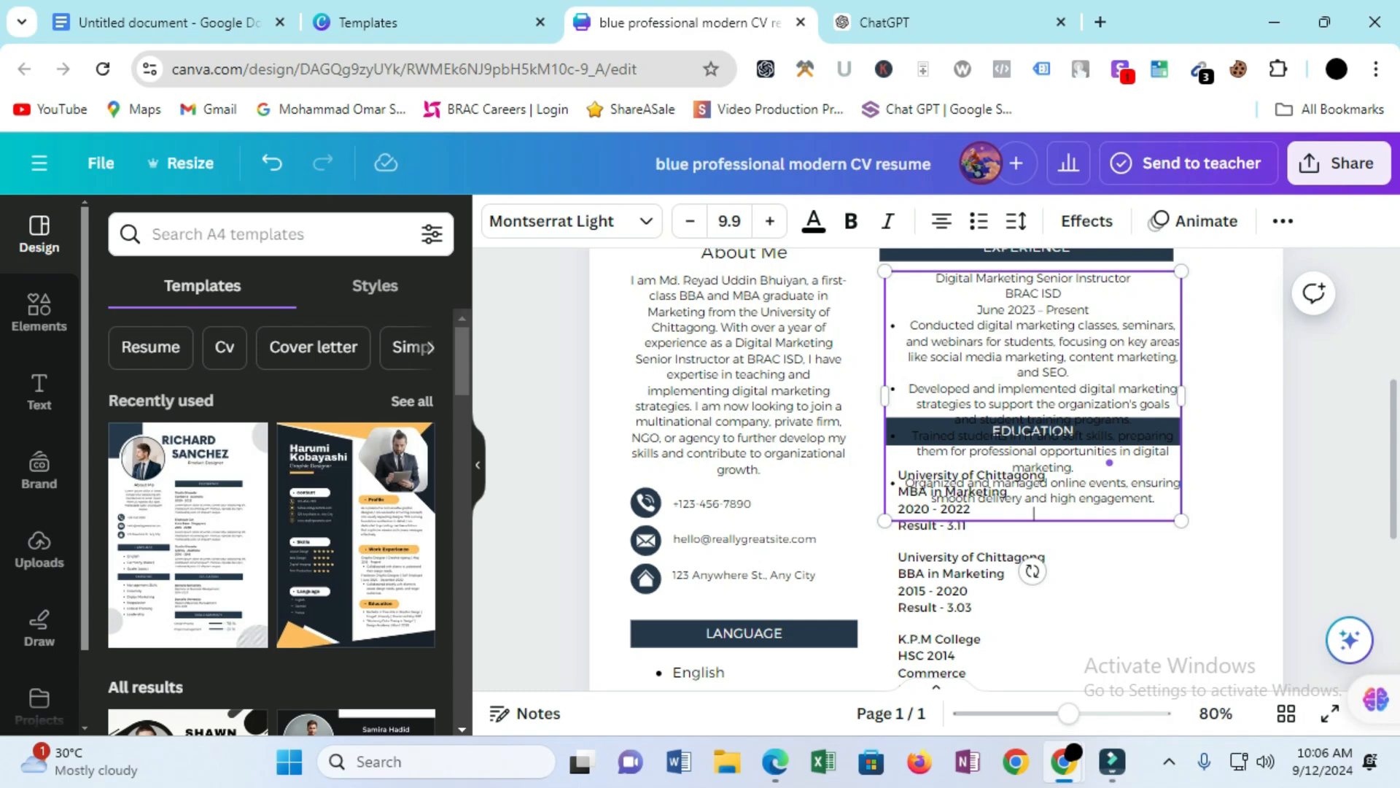
pyautogui.moveTo(1182, 396); pyautogui.dragTo(1200, 396)
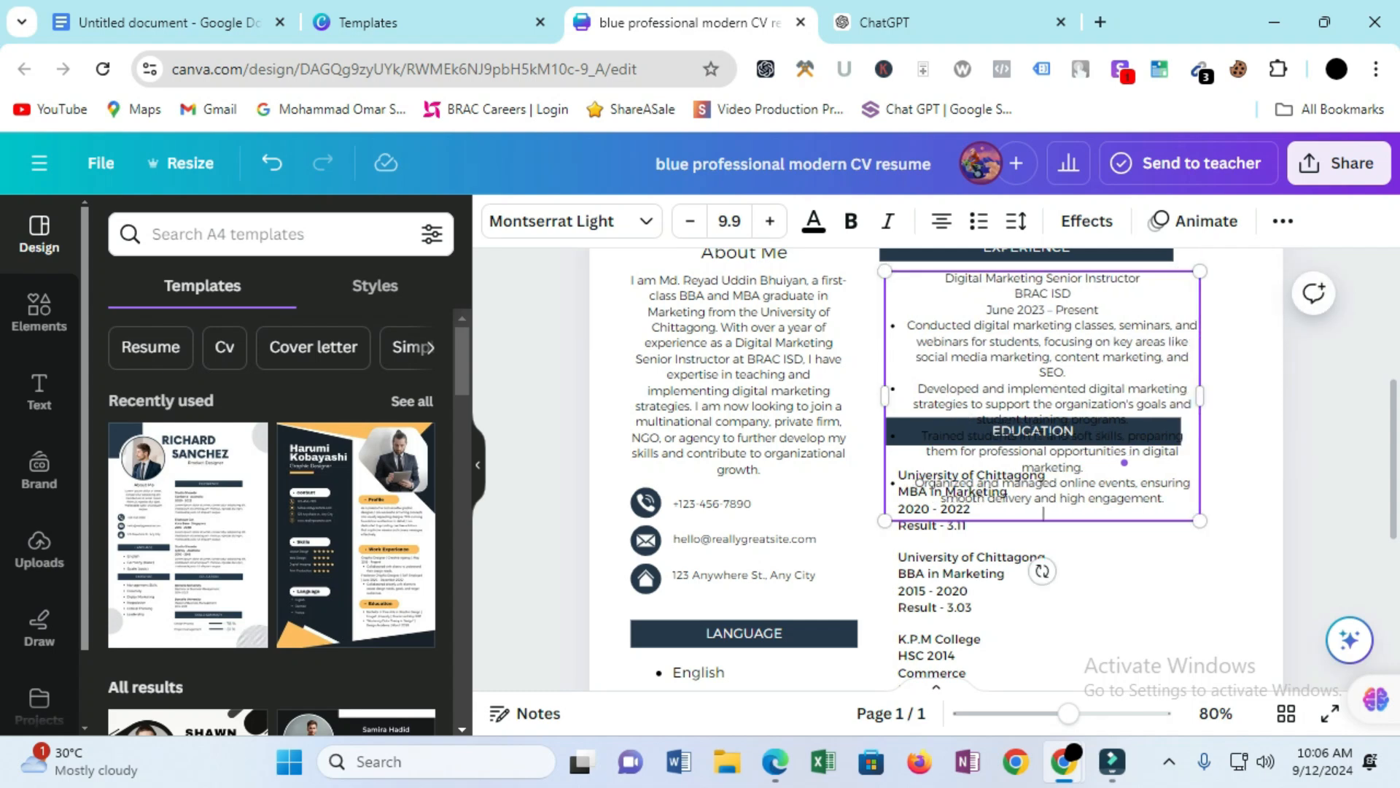
pyautogui.hotkey('ctrl', 'a')
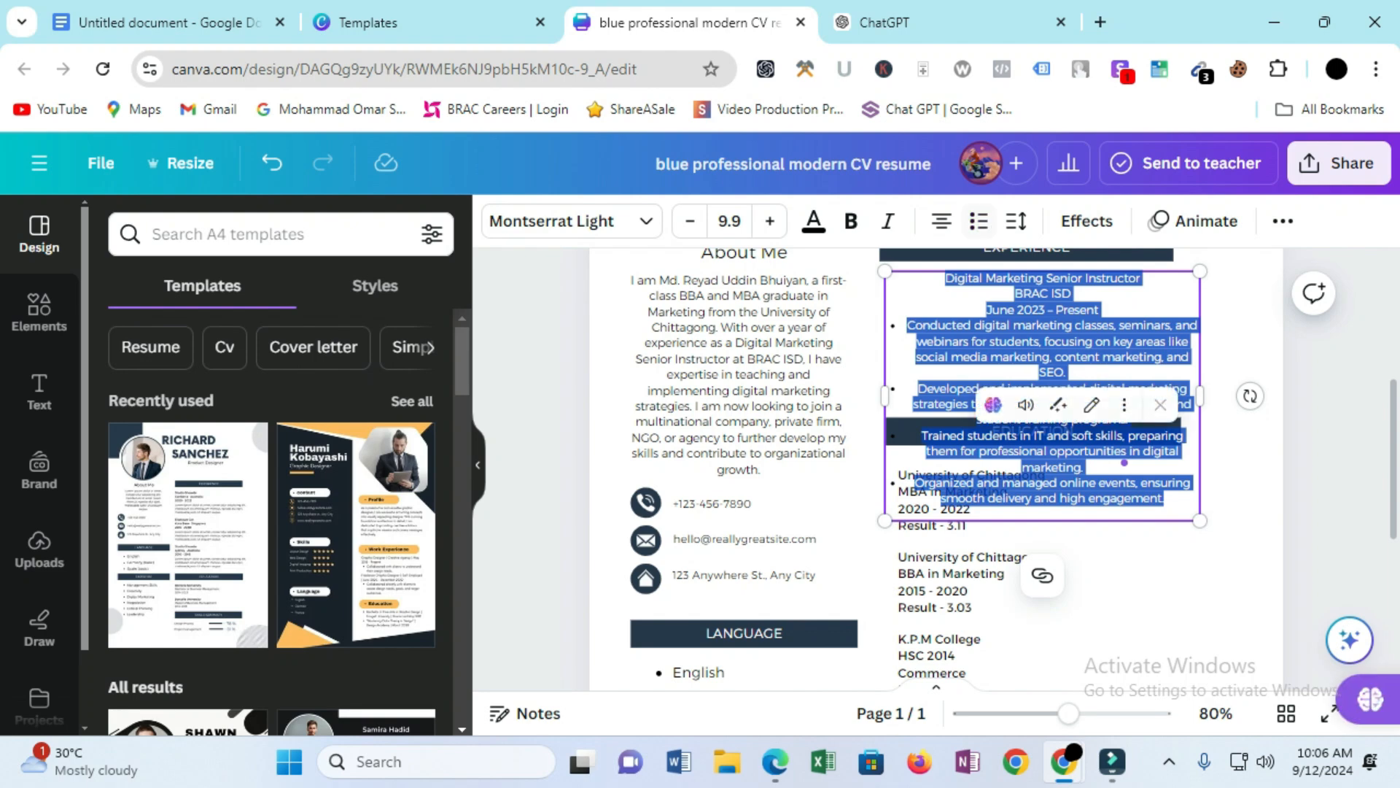
pyautogui.click(941, 221)
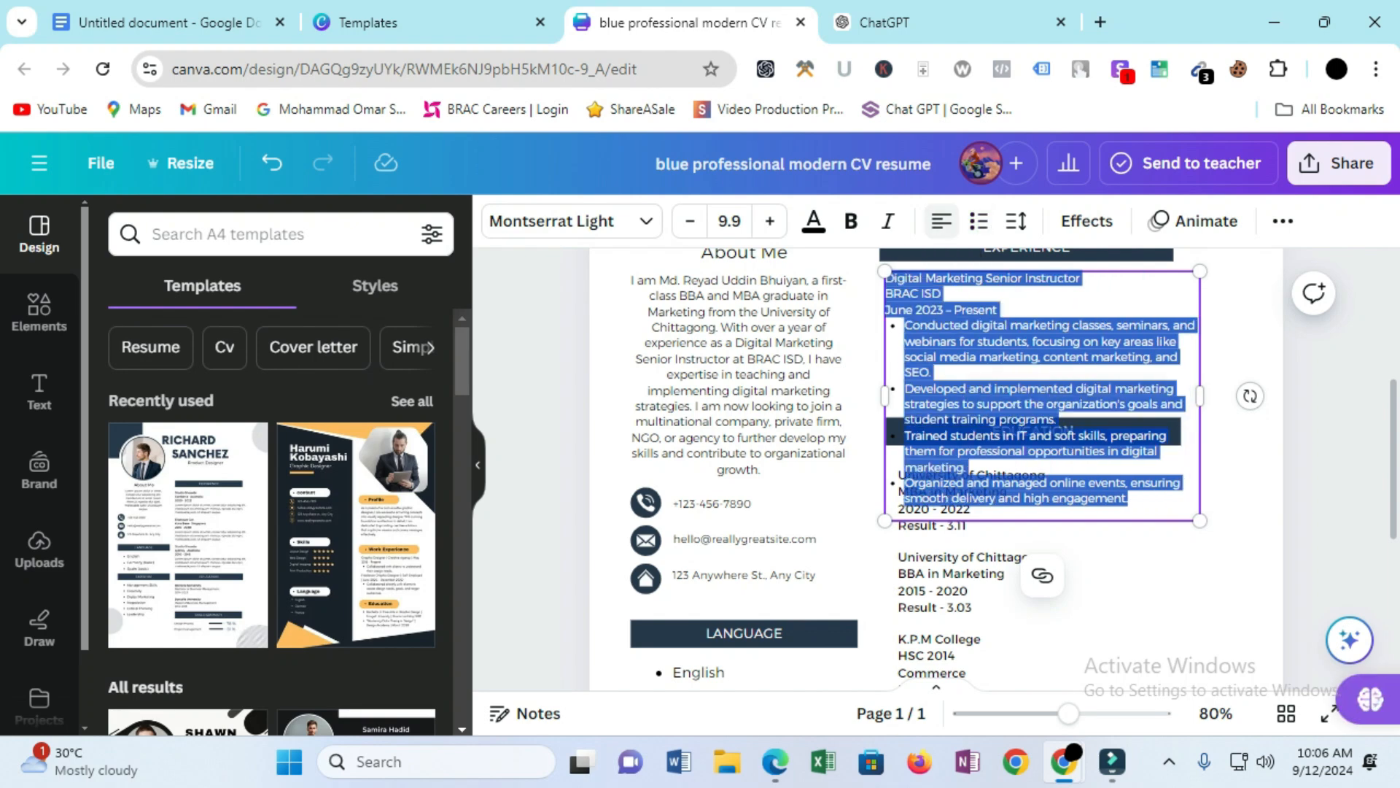
pyautogui.press('Escape')
pyautogui.moveTo(1123, 462); pyautogui.dragTo(1282, 478)
# - Left-align the About Me paragraph
pyautogui.click(737, 379)
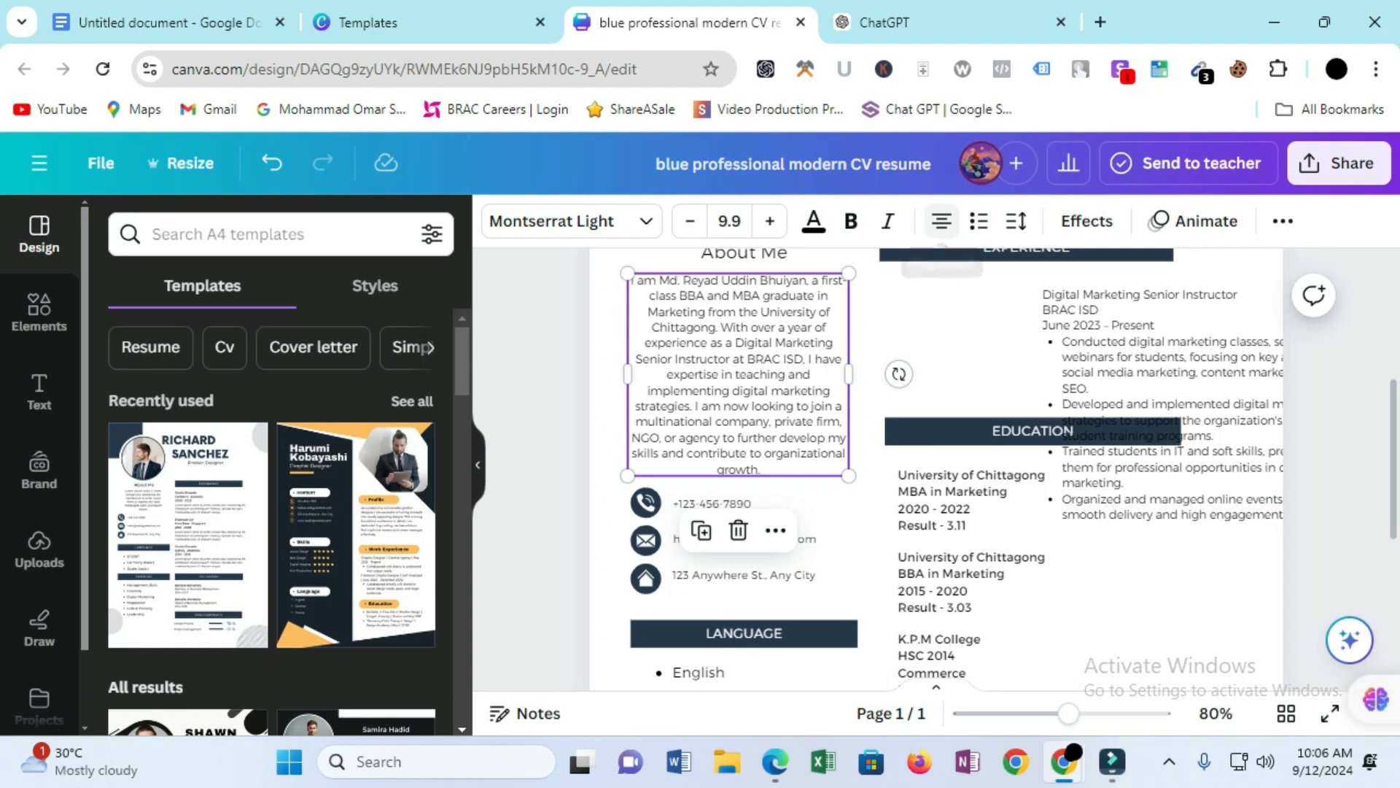
pyautogui.click(940, 221)
pyautogui.scroll(-3, 738, 303)
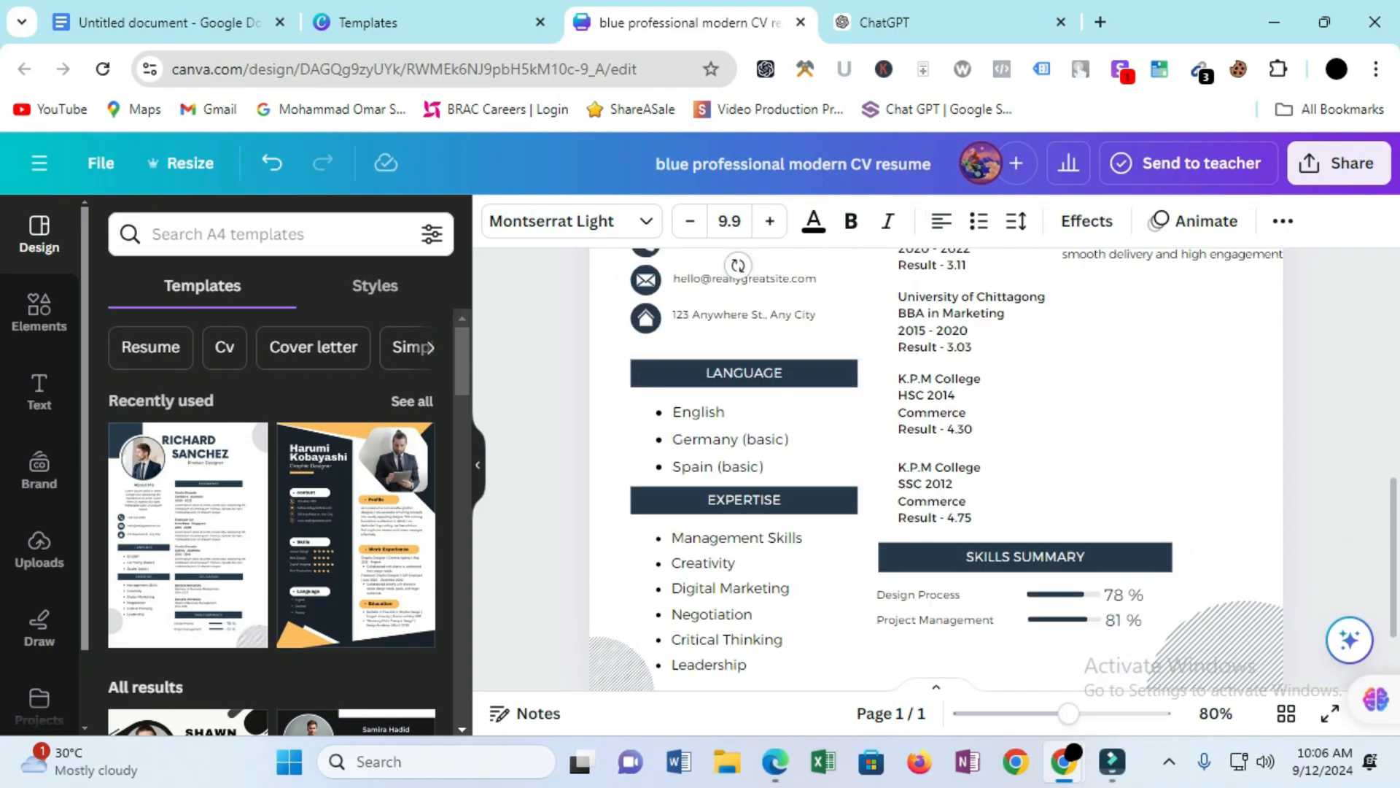
pyautogui.scroll(2, 739, 303)
# - Select the Education entries and nudge the SSC 2012 entry
pyautogui.moveTo(886, 353); pyautogui.dragTo(1058, 510)
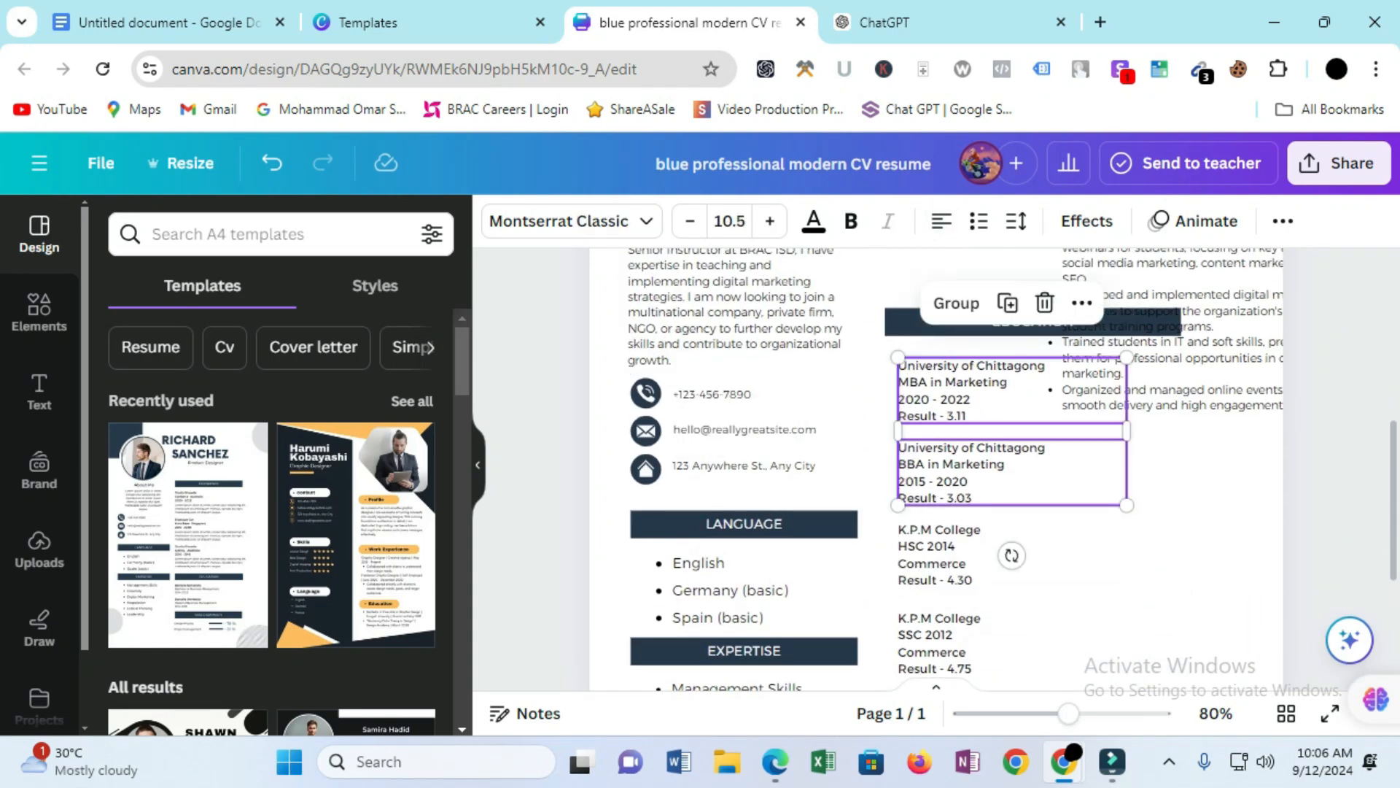
pyautogui.click(1094, 525)
pyautogui.click(941, 642)
pyautogui.scroll(-3, 941, 511)
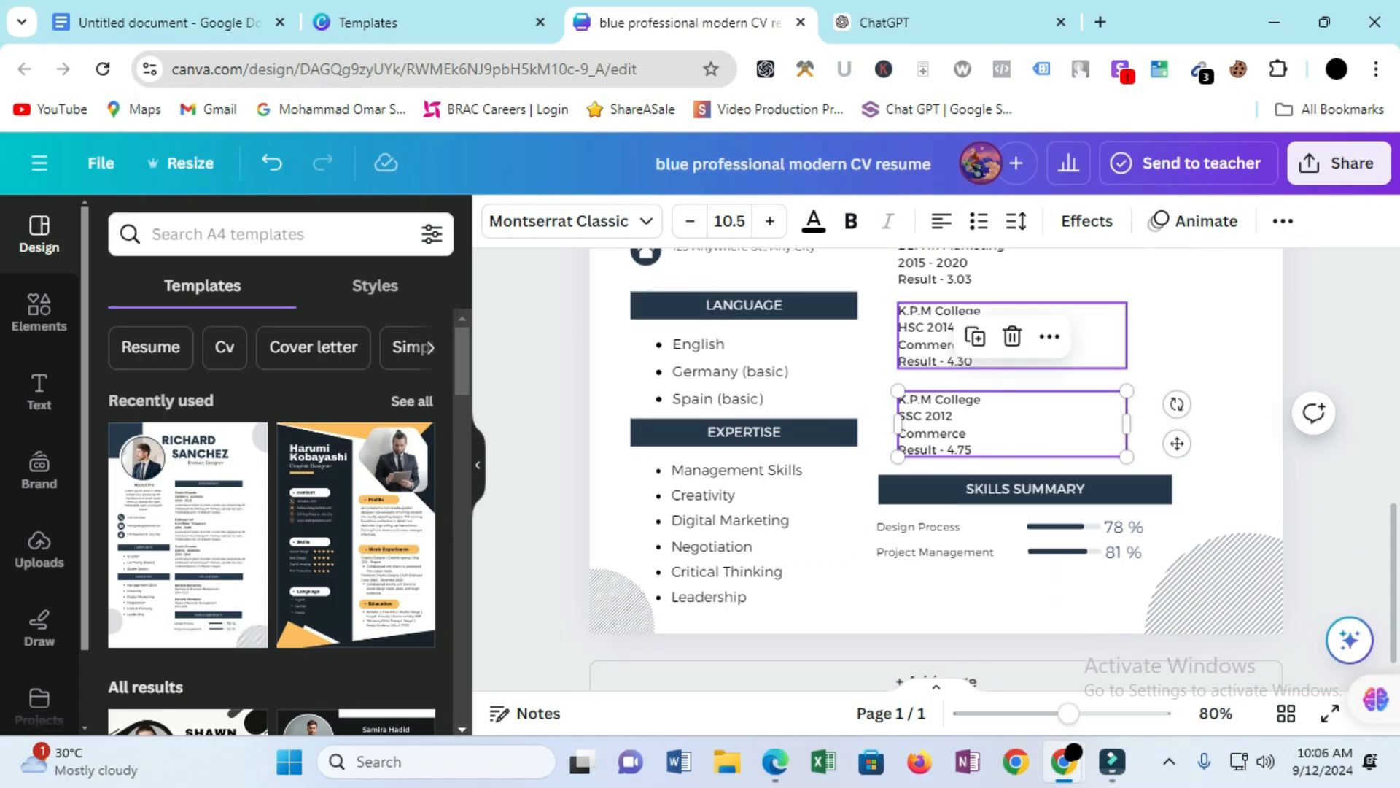
pyautogui.moveTo(941, 334); pyautogui.dragTo(941, 349)
# - Move the MBA entry closer to BBA, lower the EDUCATION header, and shift the experience text up-left
pyautogui.click(941, 270)
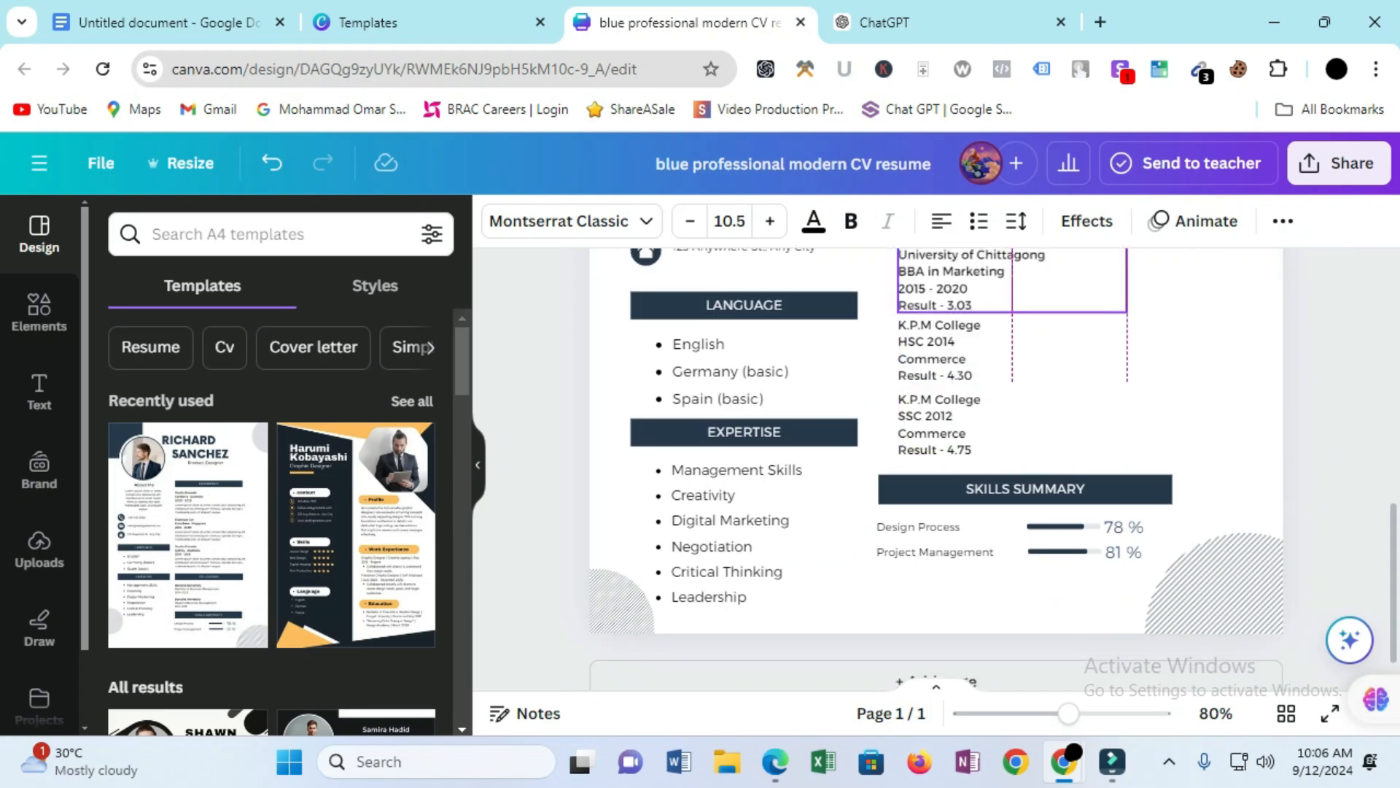
pyautogui.scroll(3, 941, 466)
pyautogui.click(948, 386)
pyautogui.moveTo(948, 386); pyautogui.dragTo(948, 425)
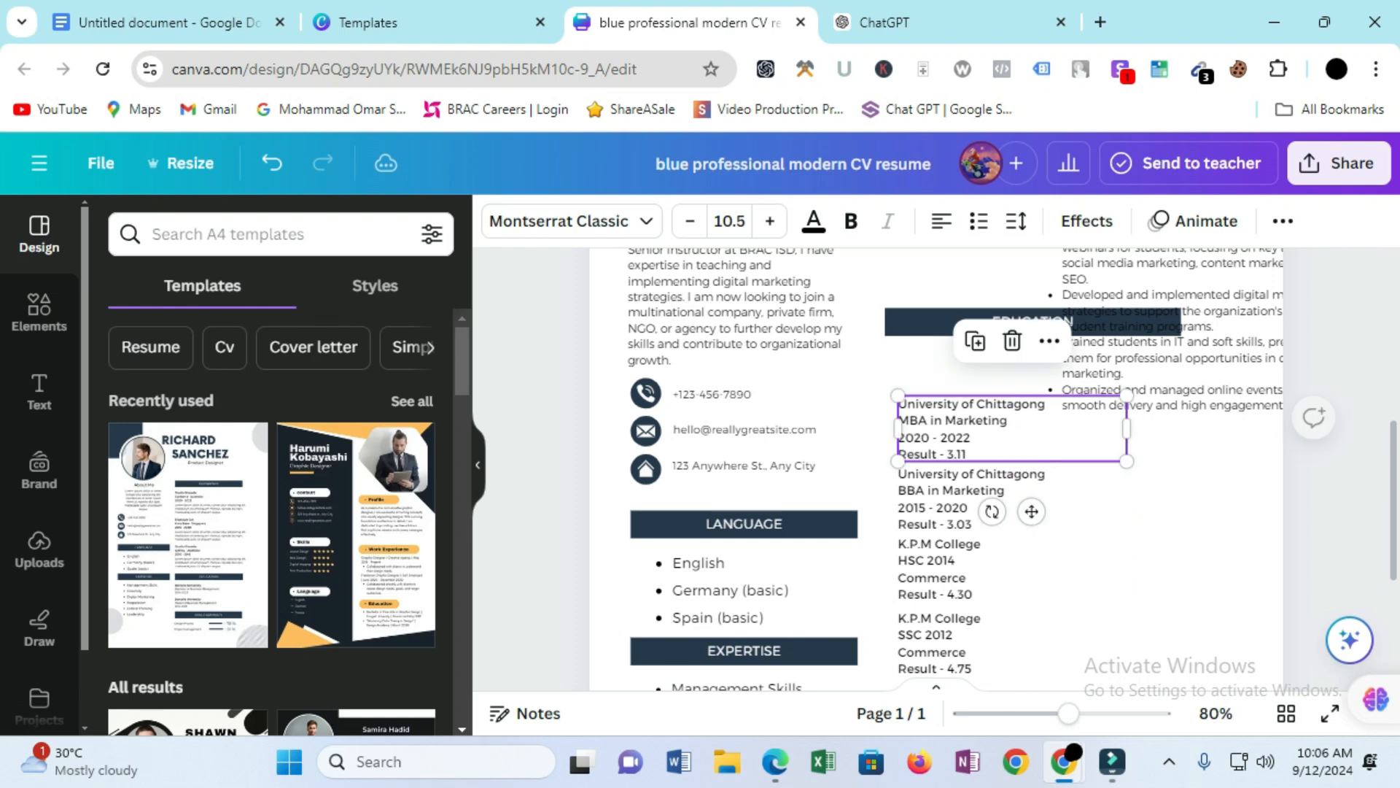
pyautogui.moveTo(970, 320); pyautogui.dragTo(970, 373)
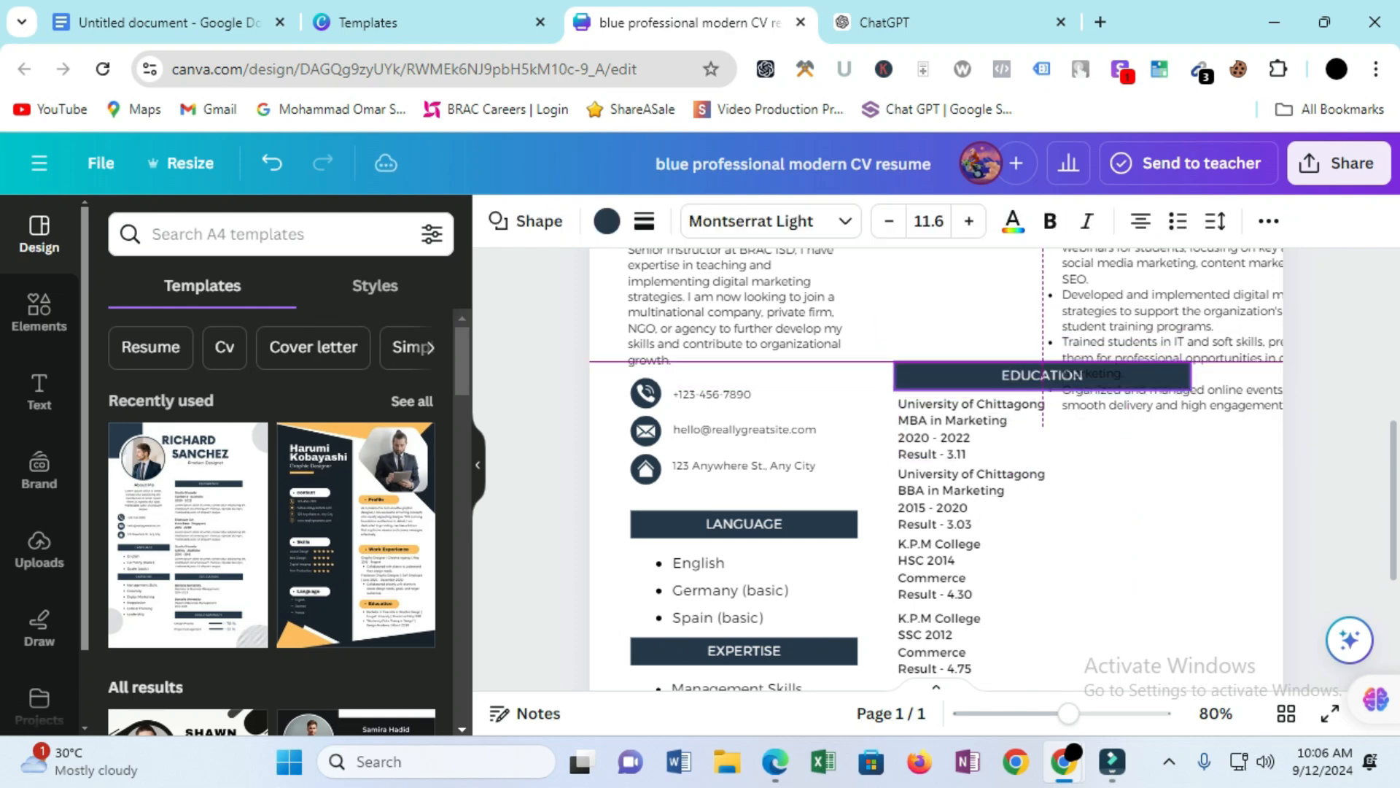
pyautogui.moveTo(1167, 321); pyautogui.dragTo(1021, 286)
pyautogui.scroll(5, 948, 467)
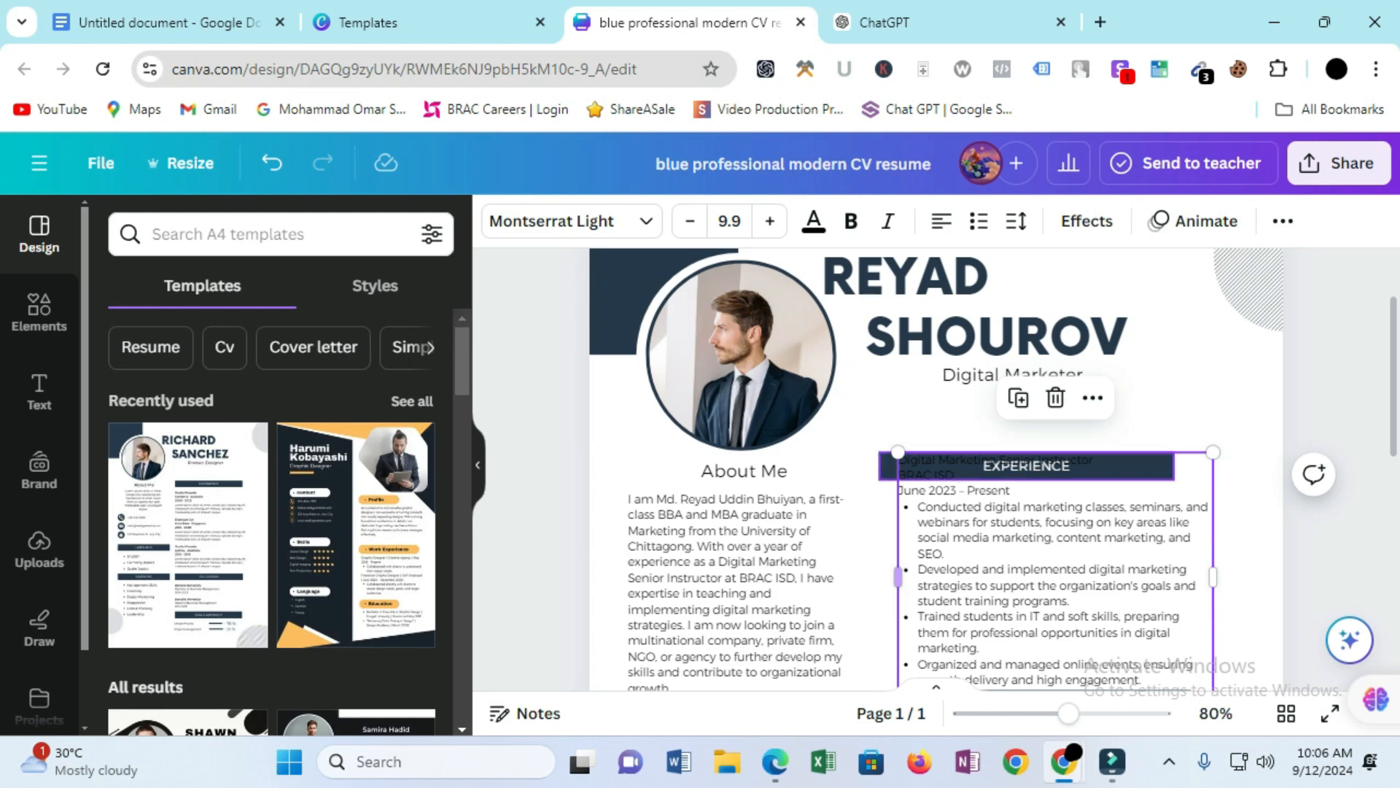
# - Move the EXPERIENCE heading bar directly above the job details and adjust the text block
pyautogui.press('Escape')
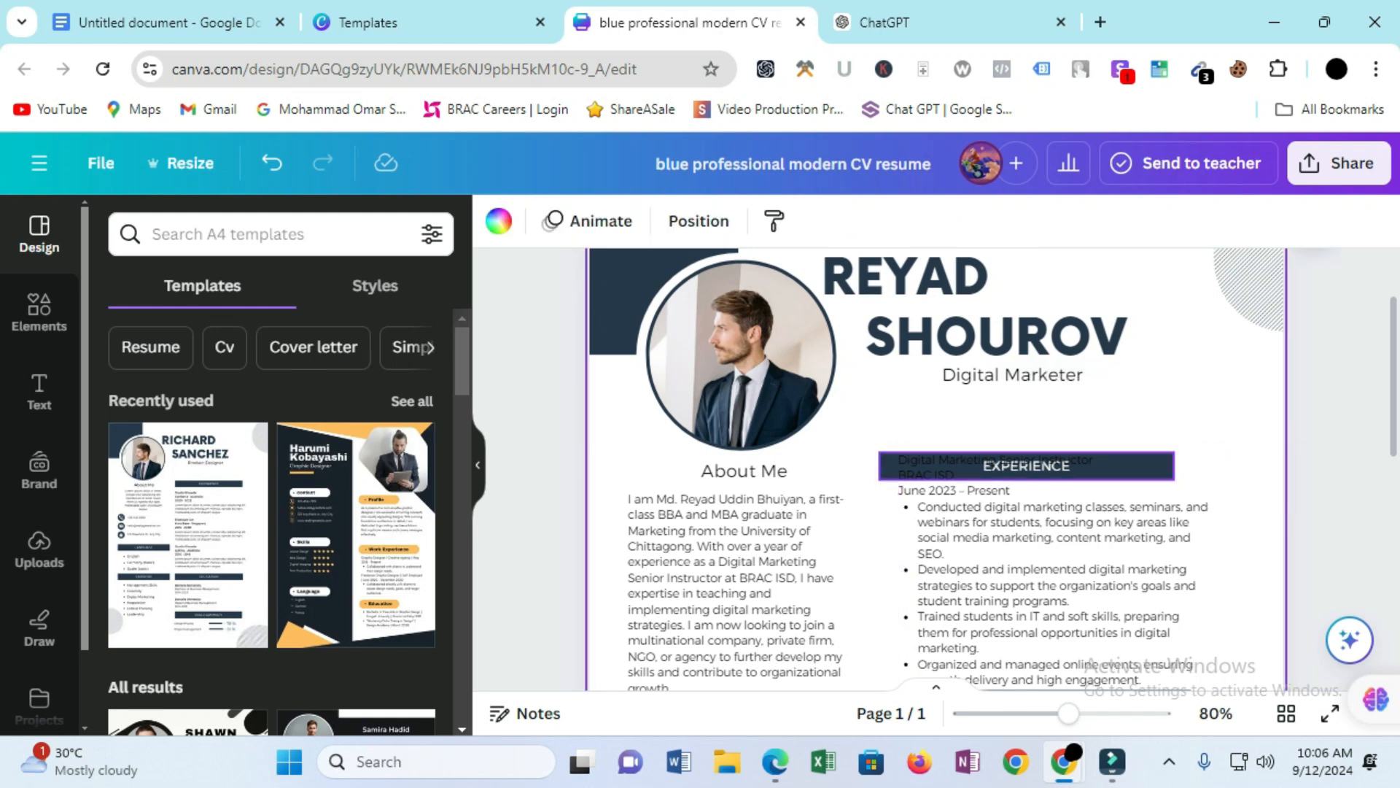
pyautogui.moveTo(1137, 466); pyautogui.dragTo(1158, 414)
pyautogui.scroll(-3, 1157, 431)
pyautogui.scroll(3, 1158, 431)
pyautogui.moveTo(1050, 526); pyautogui.dragTo(1051, 514)
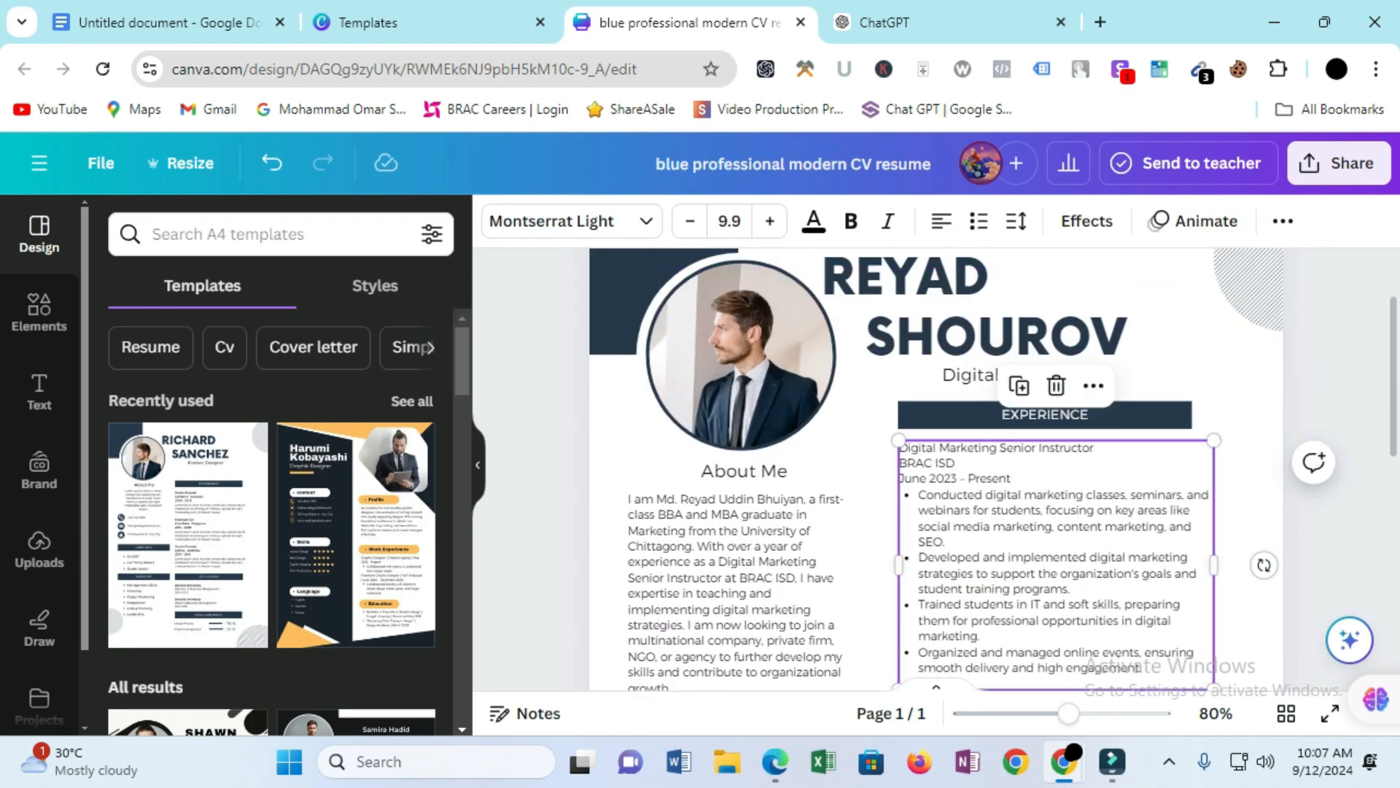
pyautogui.scroll(-1, 1051, 513)
# - Nudge the About Me paragraph slightly right and up into alignment
pyautogui.click(787, 483)
pyautogui.click(1051, 467)
pyautogui.click(766, 484)
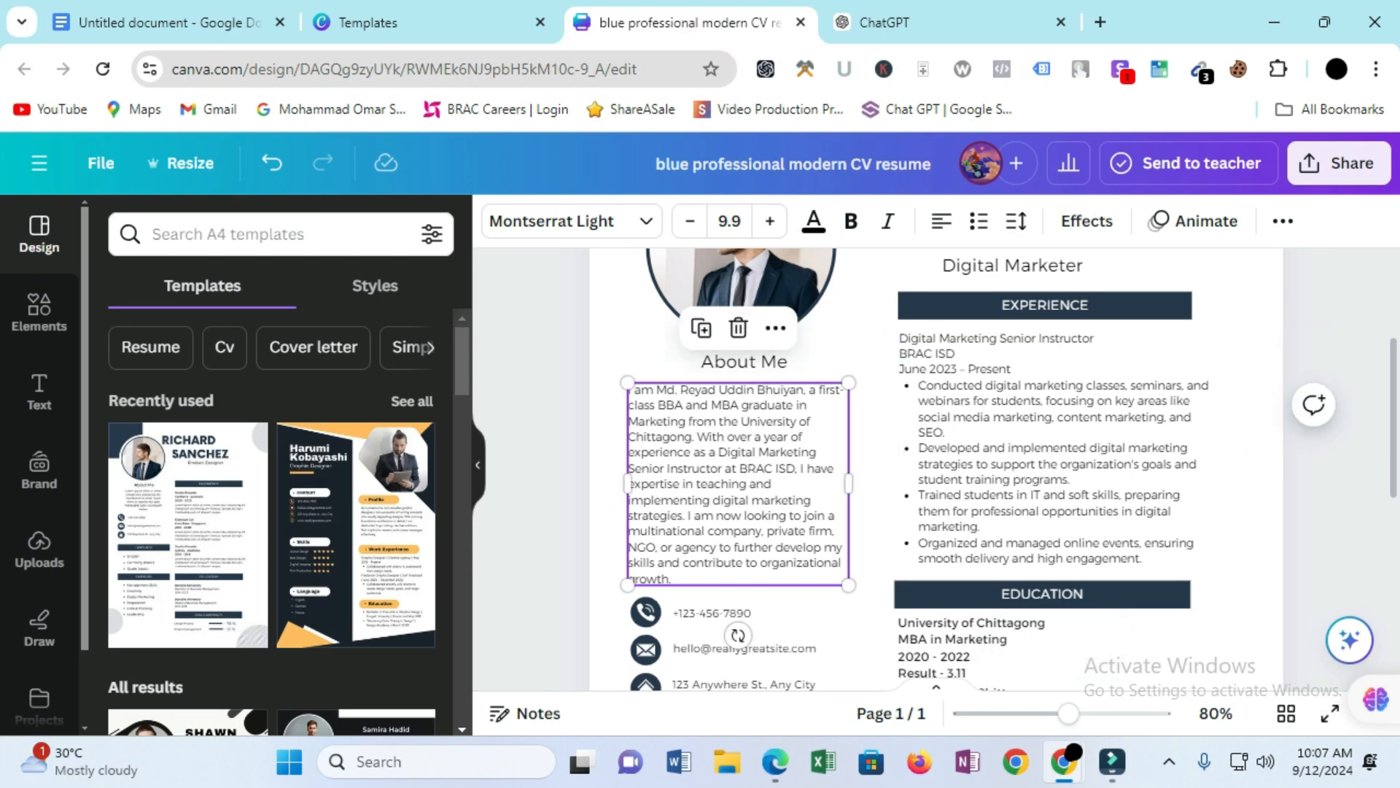
pyautogui.moveTo(766, 484); pyautogui.dragTo(770, 479)
pyautogui.scroll(-1, 933, 467)
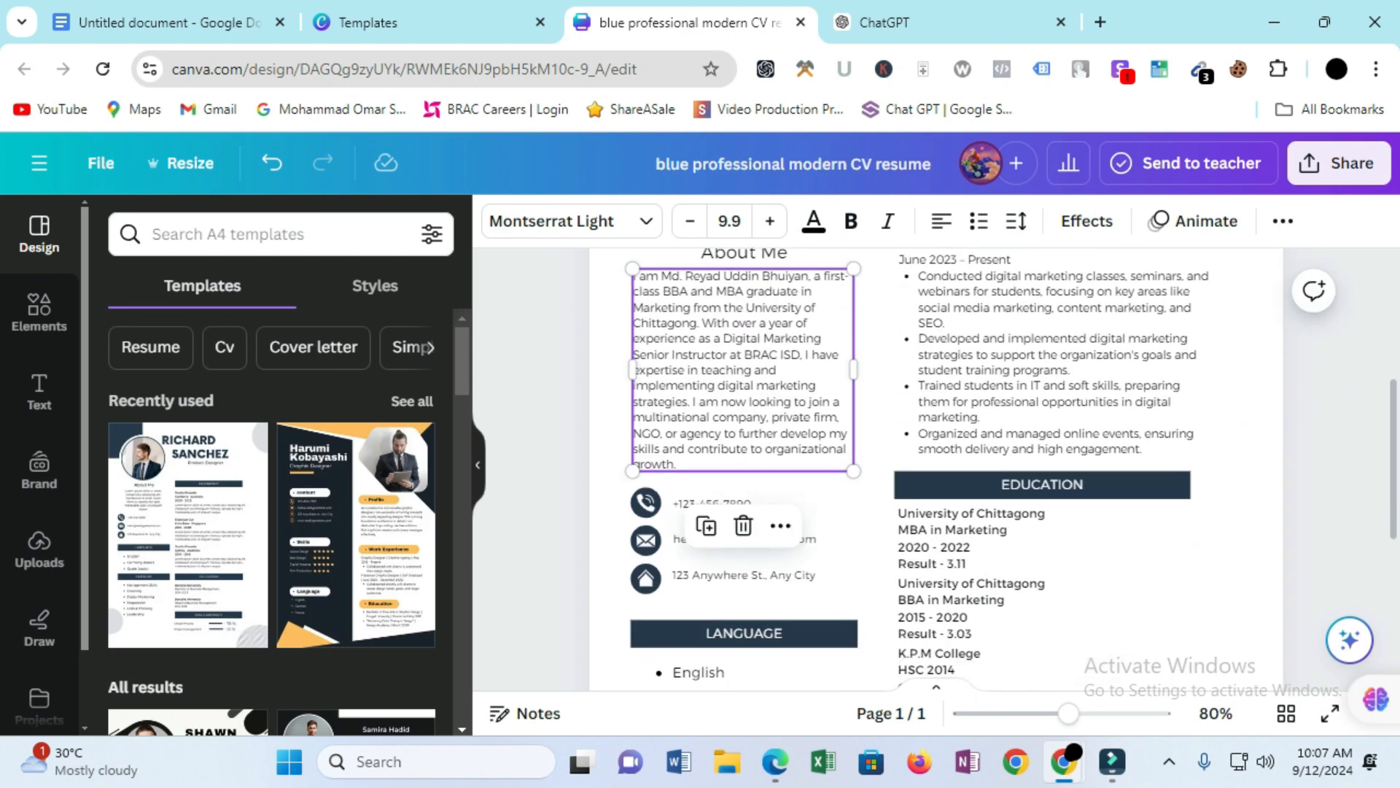
pyautogui.scroll(-1, 934, 467)
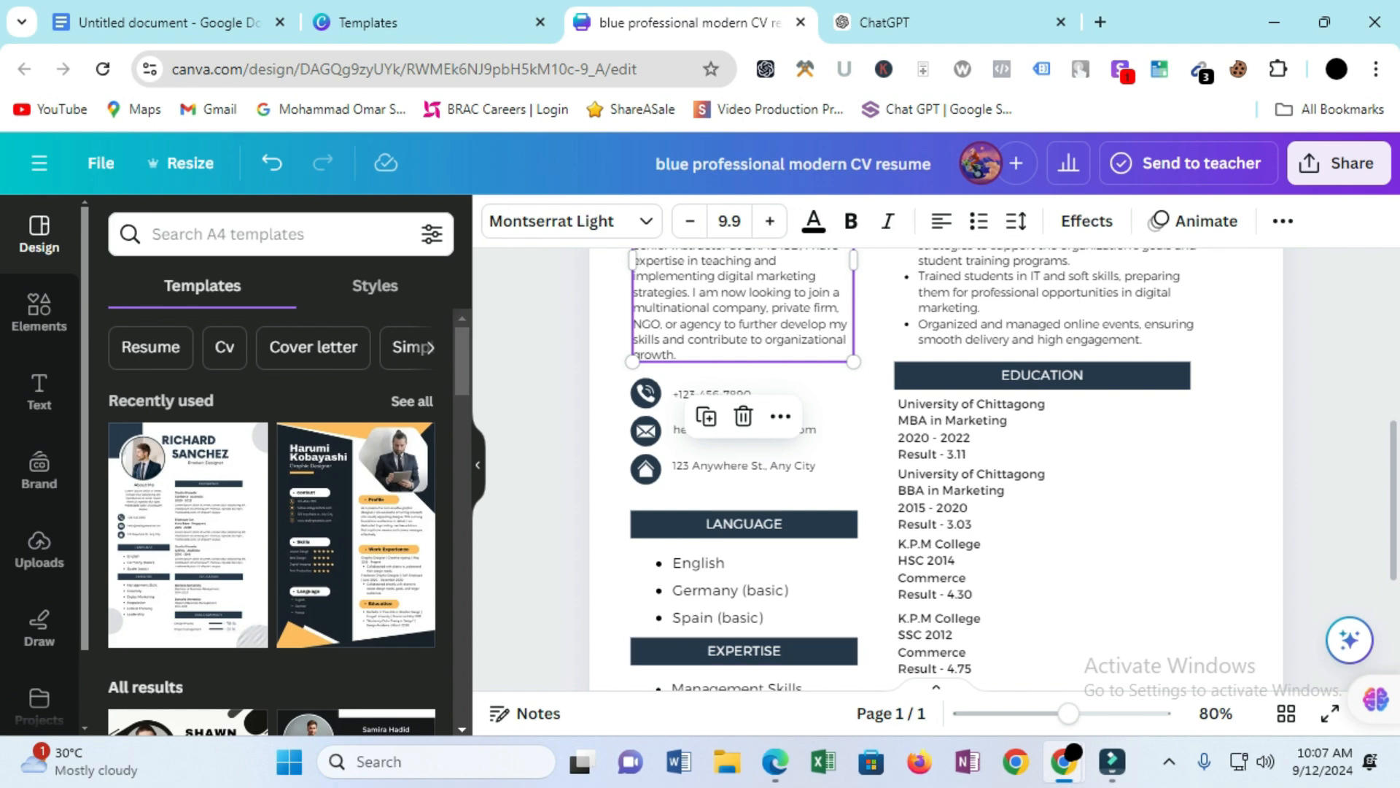
# - Inspect the existing phone, envelope and house contact icons on the CV
pyautogui.click(617, 412)
pyautogui.click(646, 394)
pyautogui.click(646, 430)
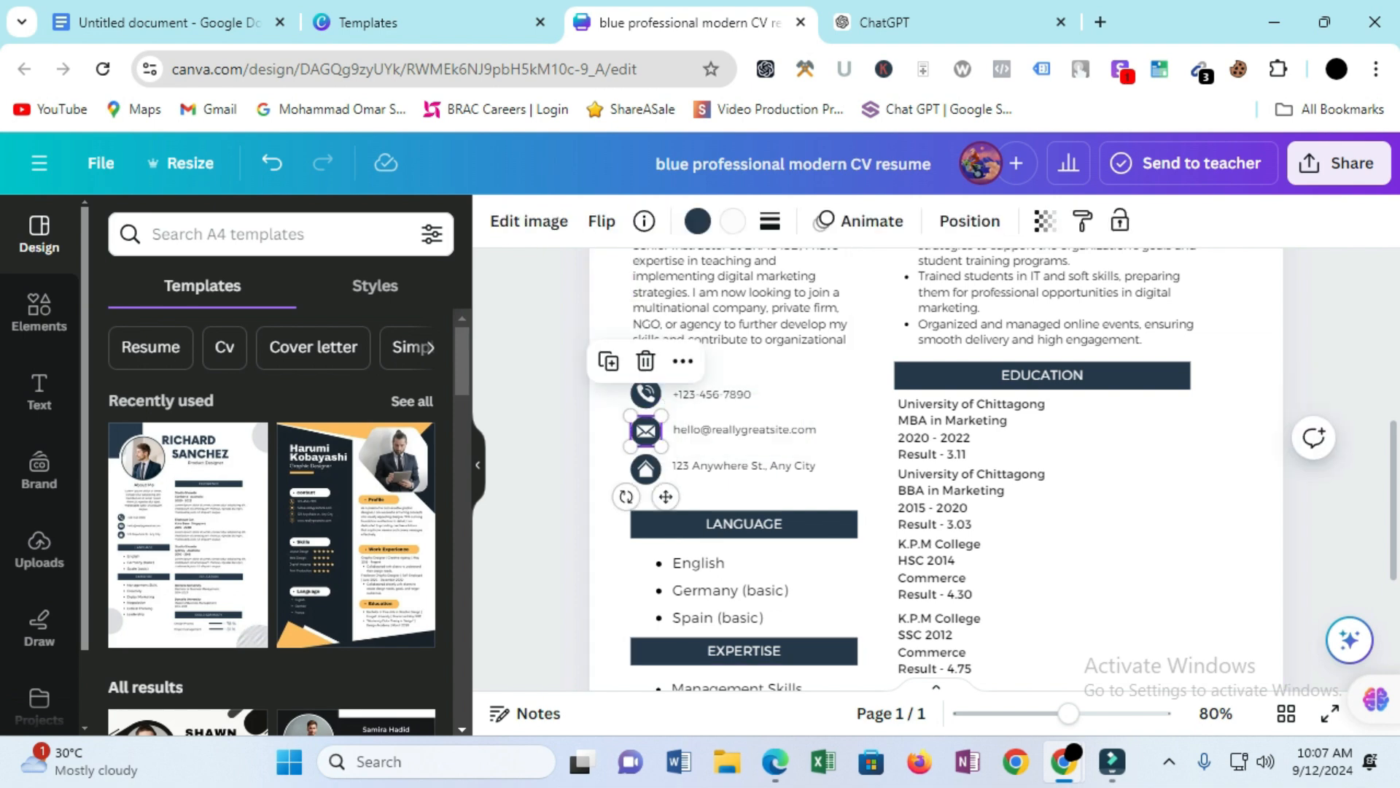
pyautogui.click(645, 469)
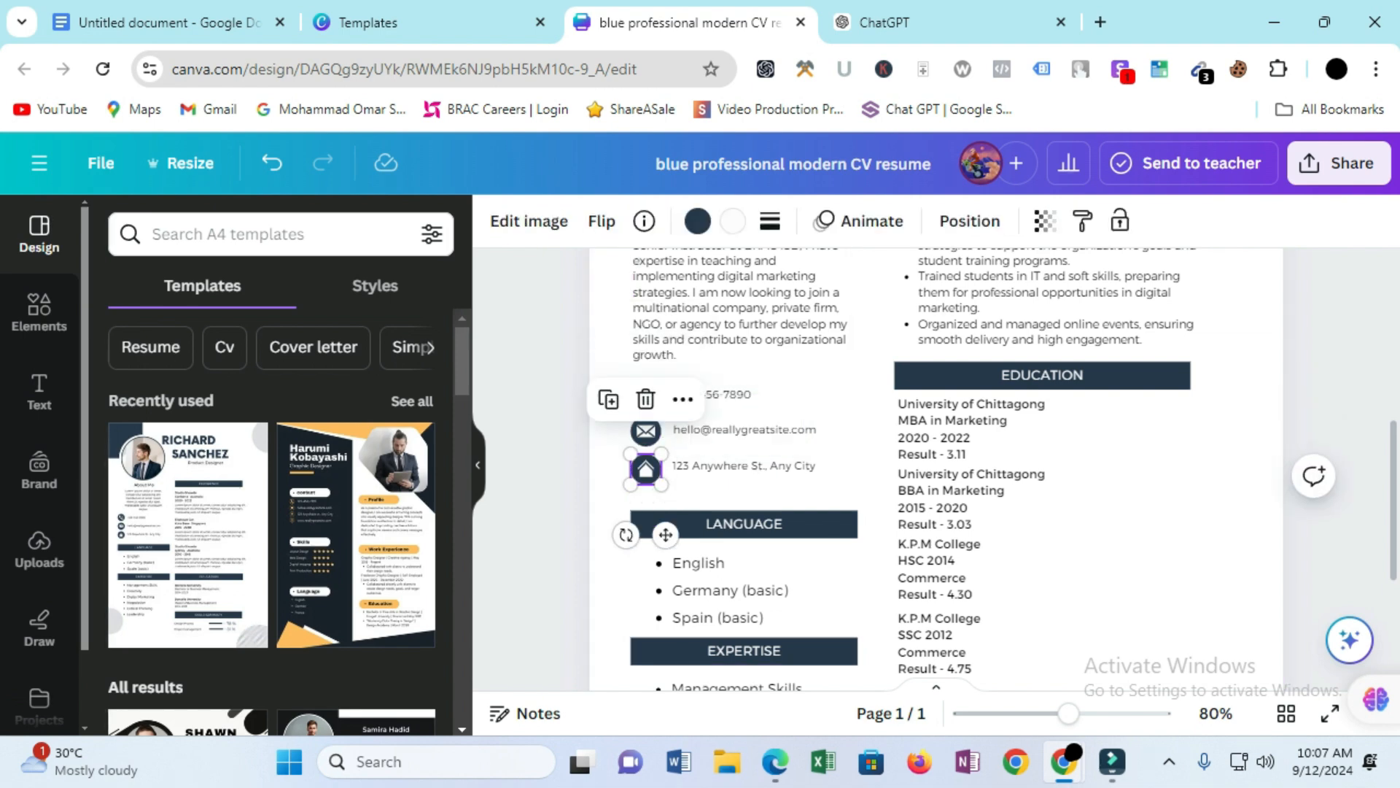
# - Search Elements for 'call' and filter the results to Graphics
pyautogui.click(39, 312)
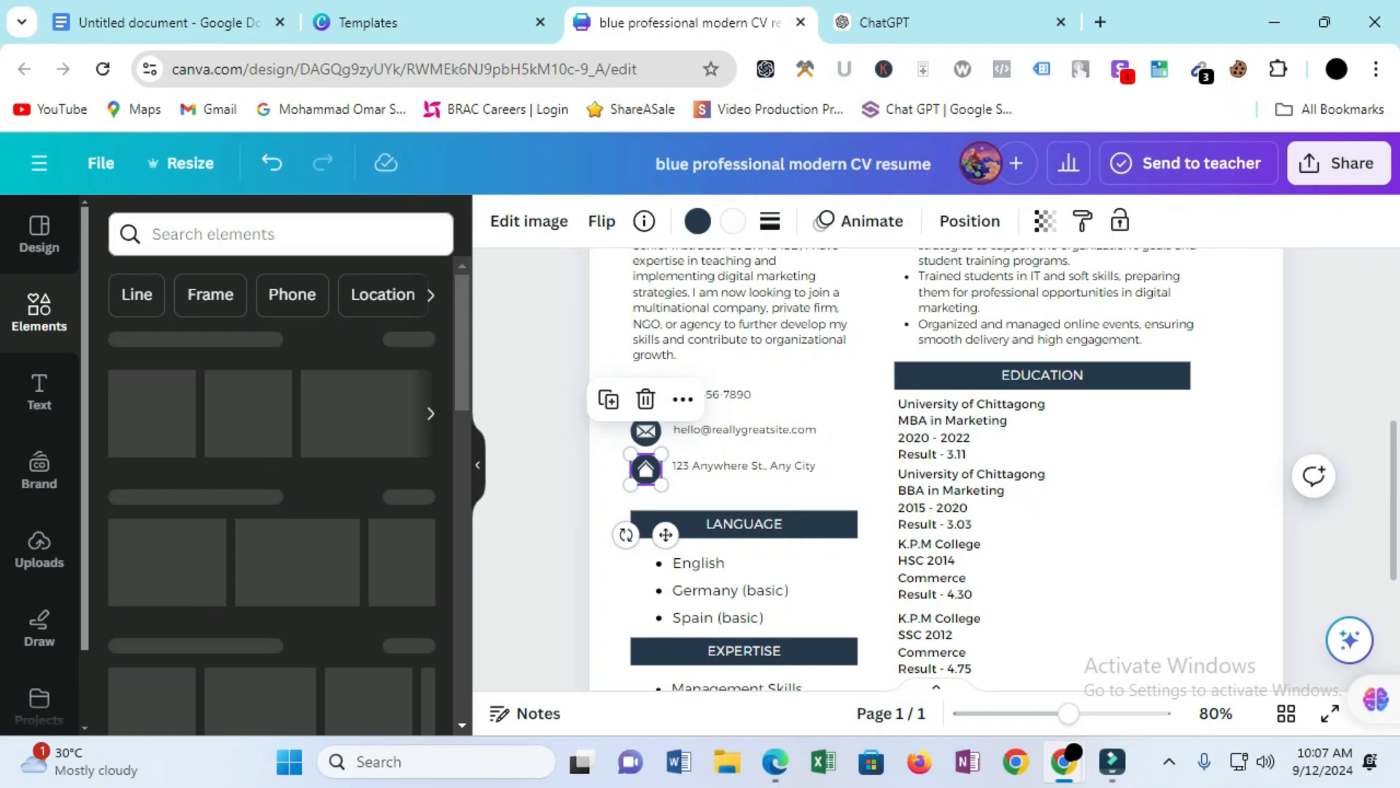
pyautogui.write('call')
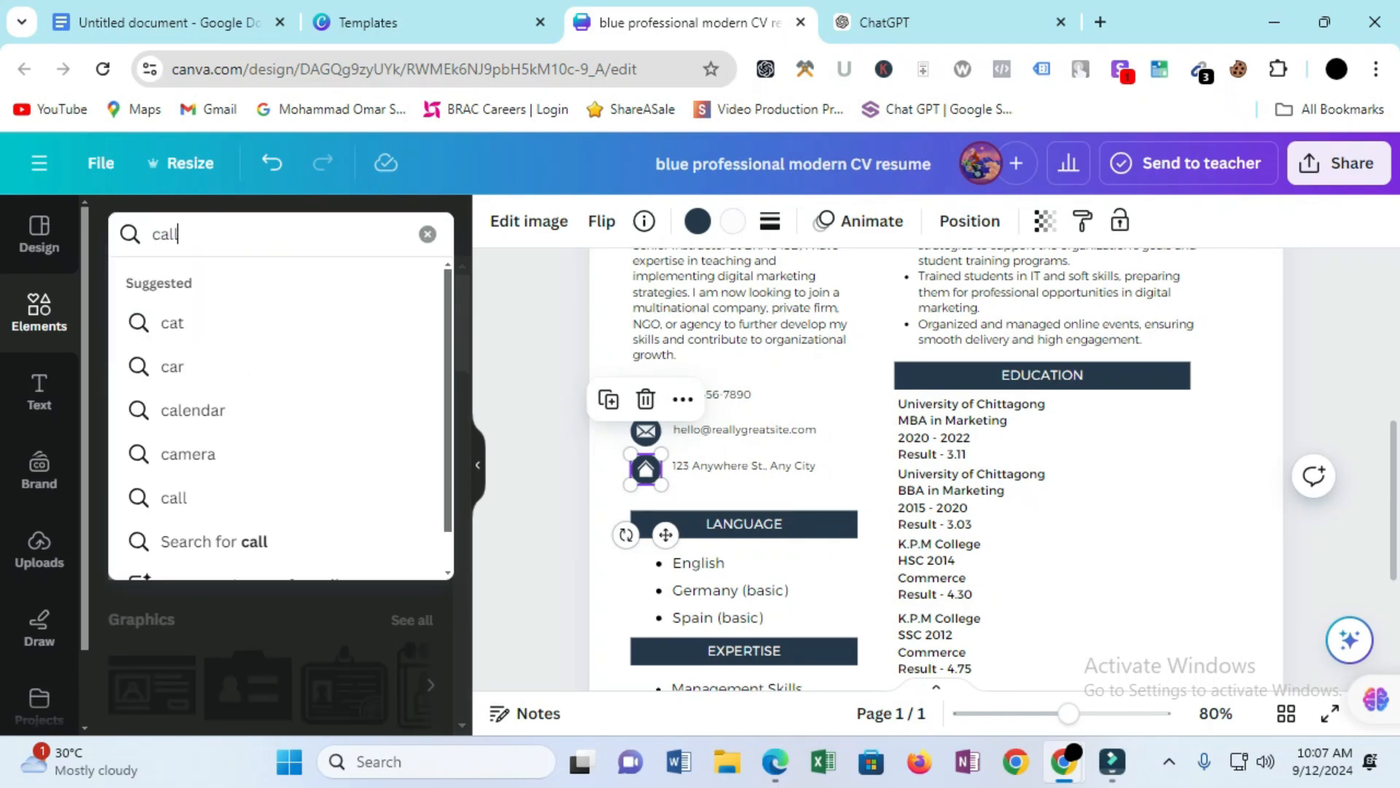
pyautogui.press('Return')
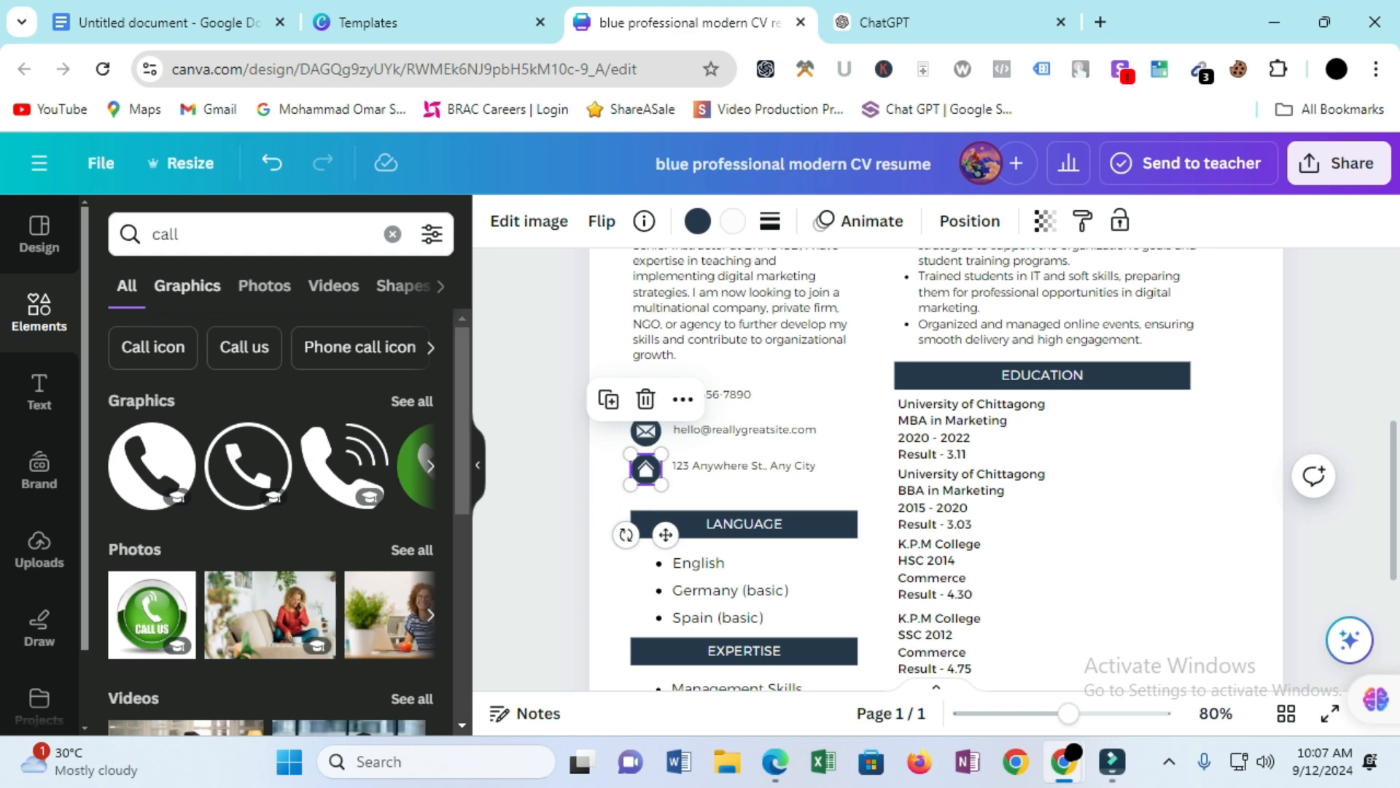
pyautogui.click(187, 285)
pyautogui.scroll(-2, 273, 467)
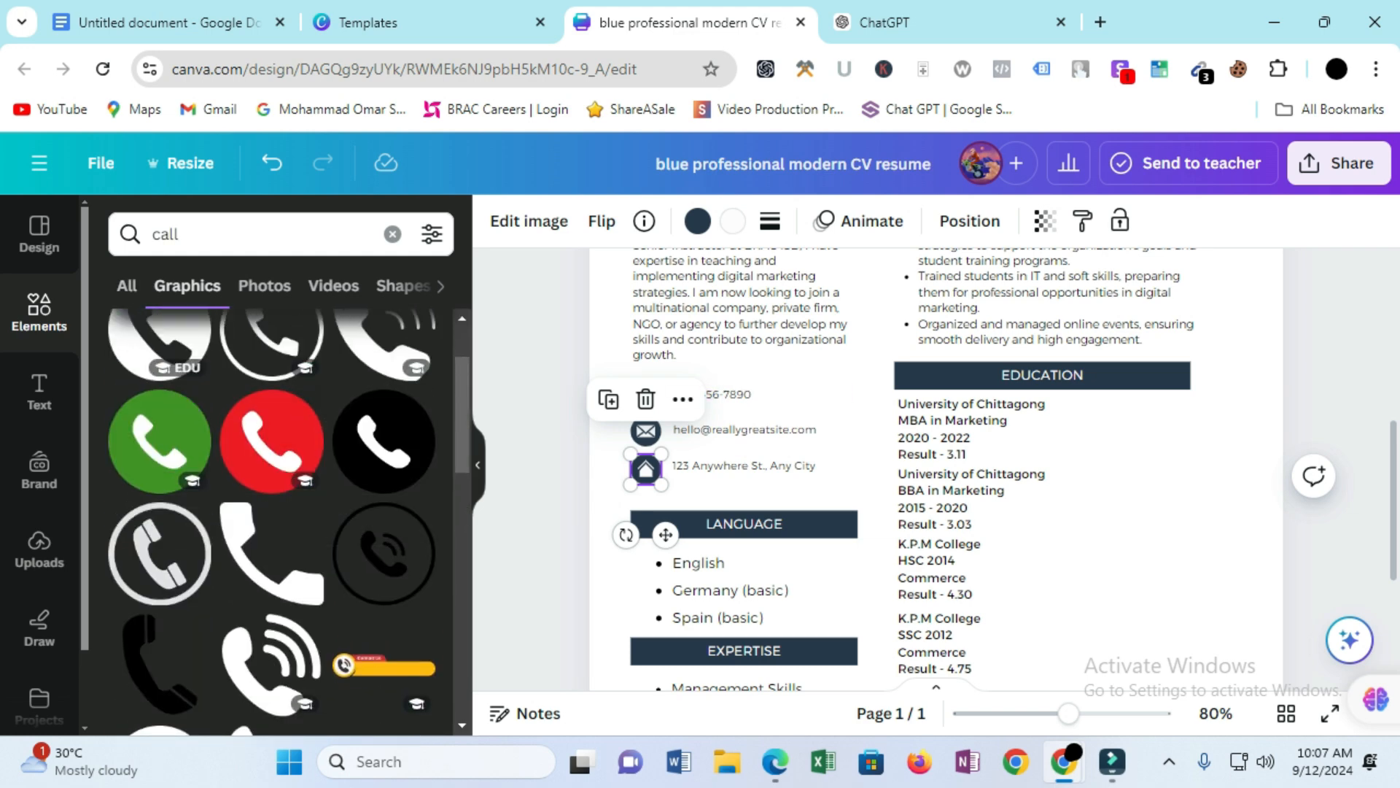
# - Place the black phone graphic on the CV and shrink it to a small icon by the phone number
pyautogui.moveTo(383, 441); pyautogui.dragTo(858, 451)
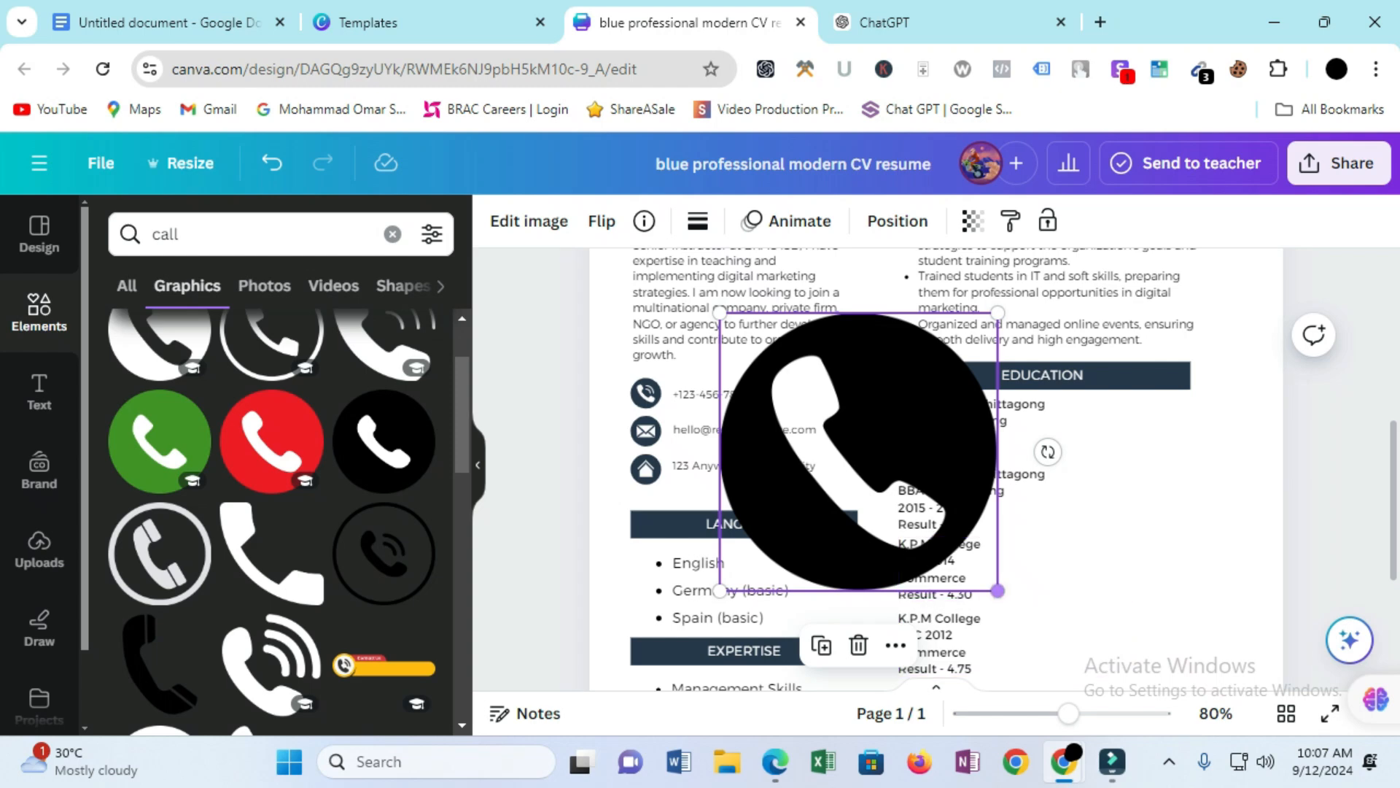
pyautogui.moveTo(998, 591); pyautogui.dragTo(629, 397)
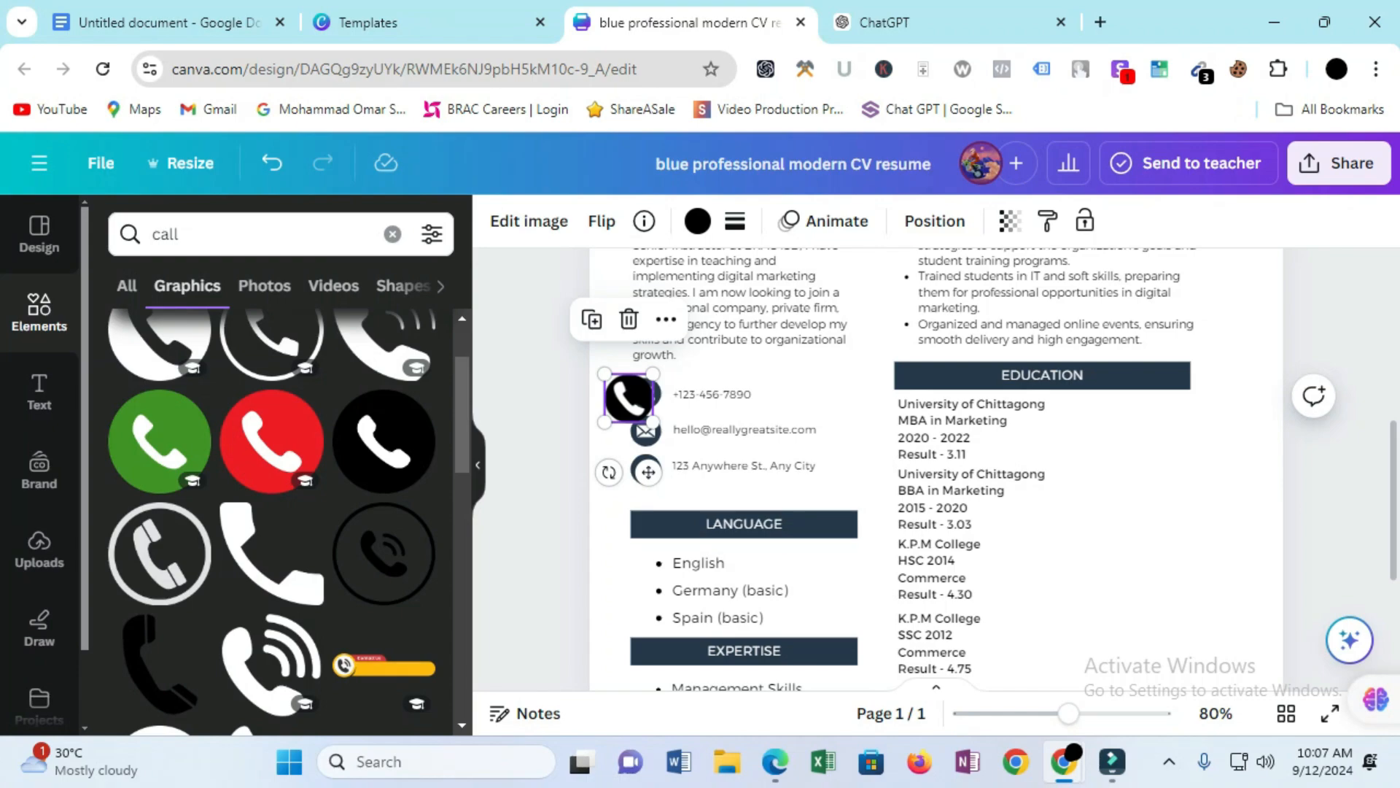
pyautogui.press('Escape')
pyautogui.scroll(-2, 934, 467)
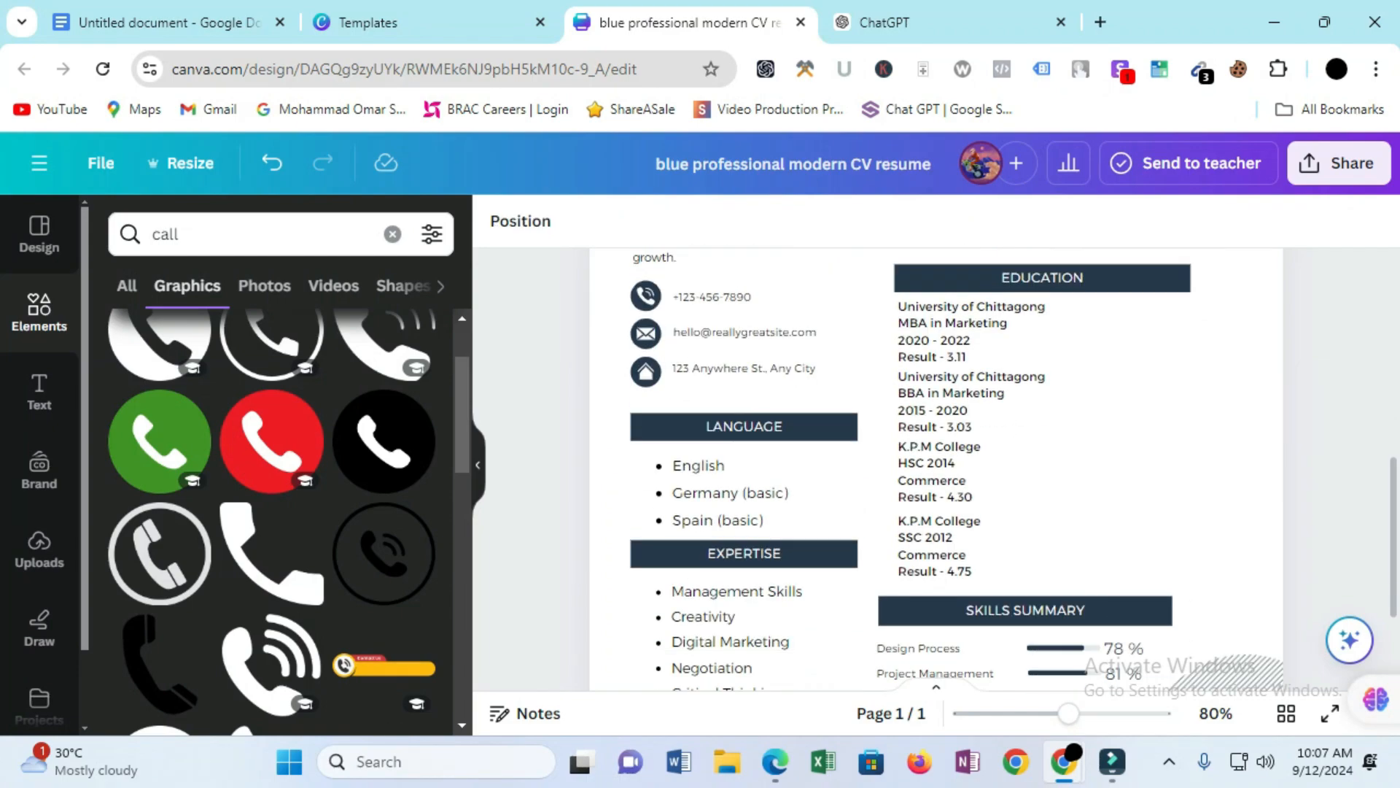
pyautogui.scroll(-3, 933, 467)
pyautogui.scroll(10, 934, 466)
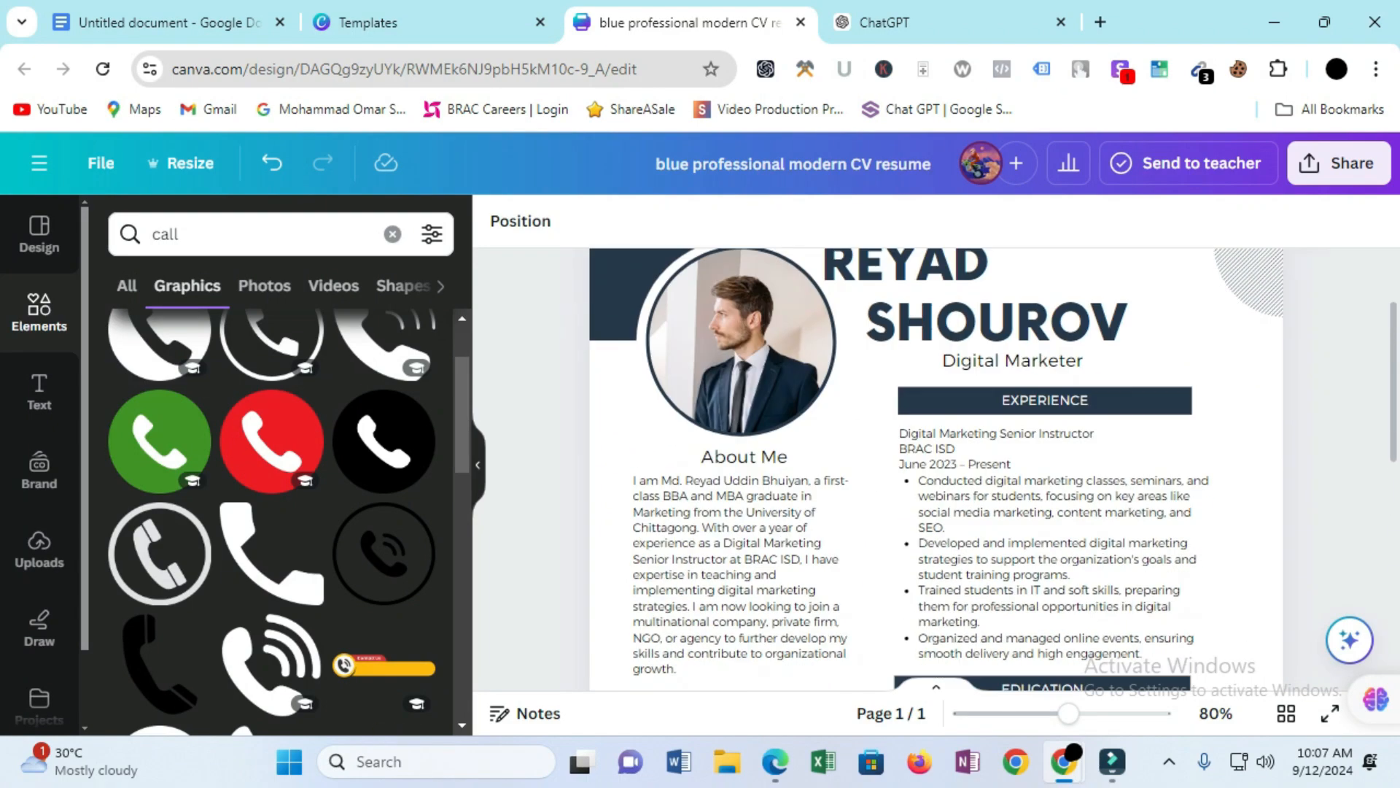
pyautogui.scroll(-6, 933, 466)
# - Review ChatGPT's Education and Certifications suggestions, then return to the Canva CV design
pyautogui.hotkey('ctrl', 'Tab')
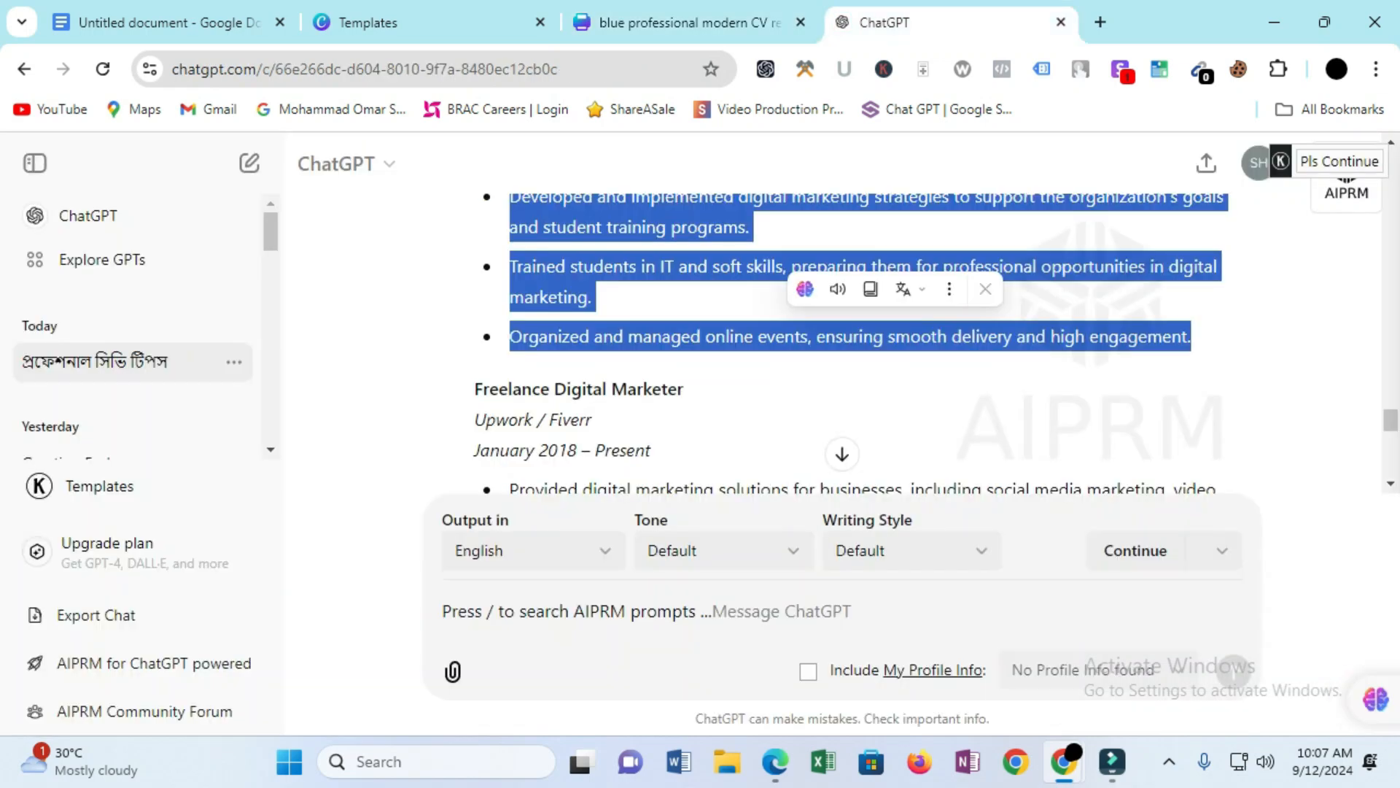
pyautogui.scroll(20, 839, 328)
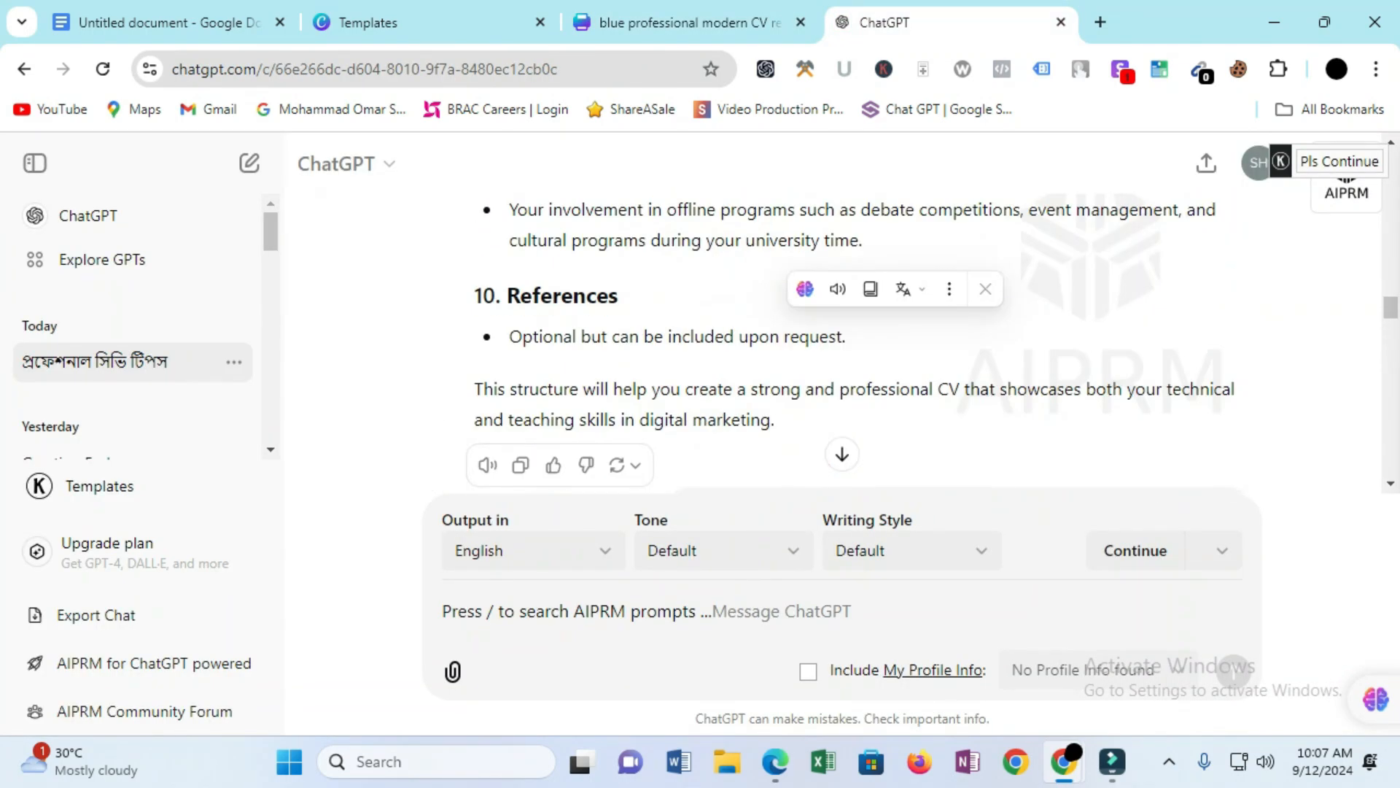
pyautogui.scroll(8, 839, 328)
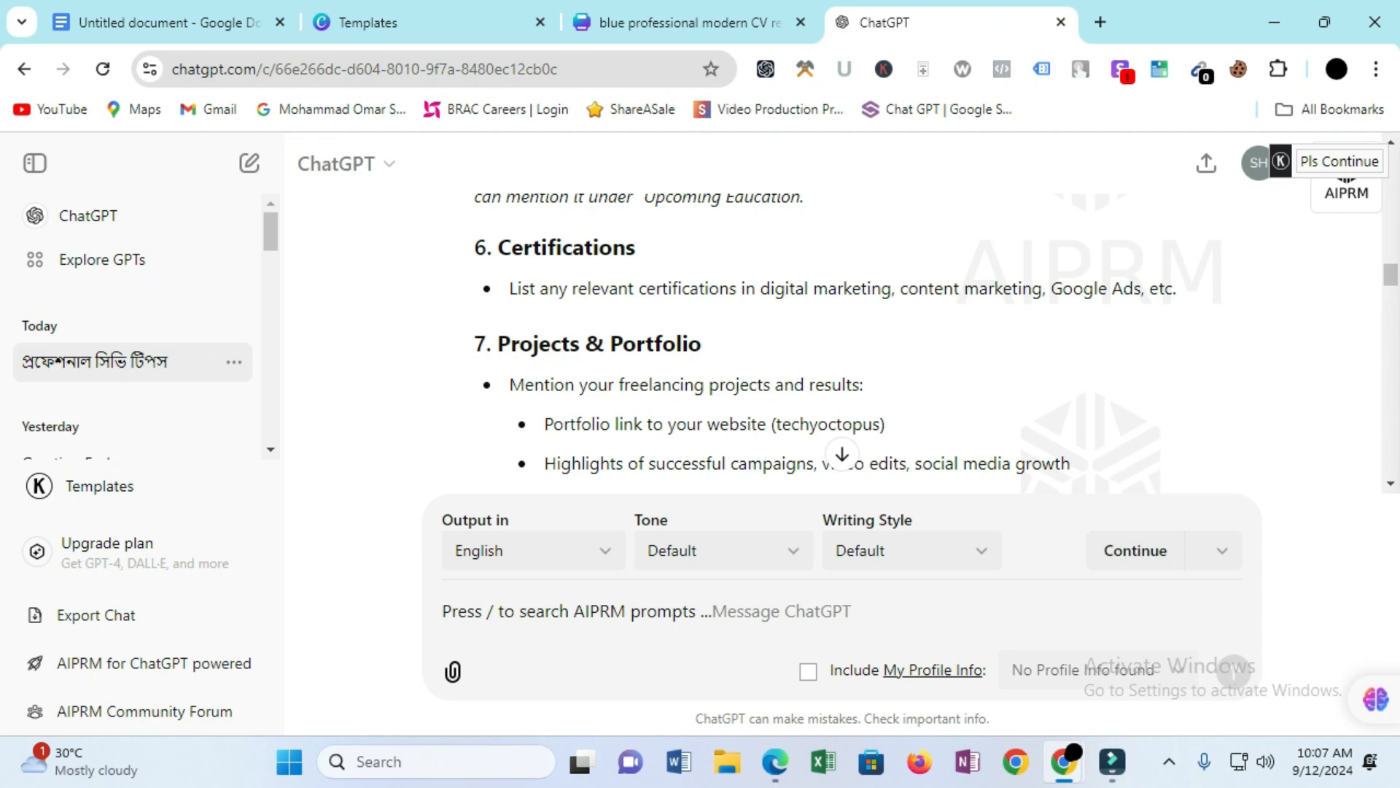
pyautogui.scroll(3, 839, 328)
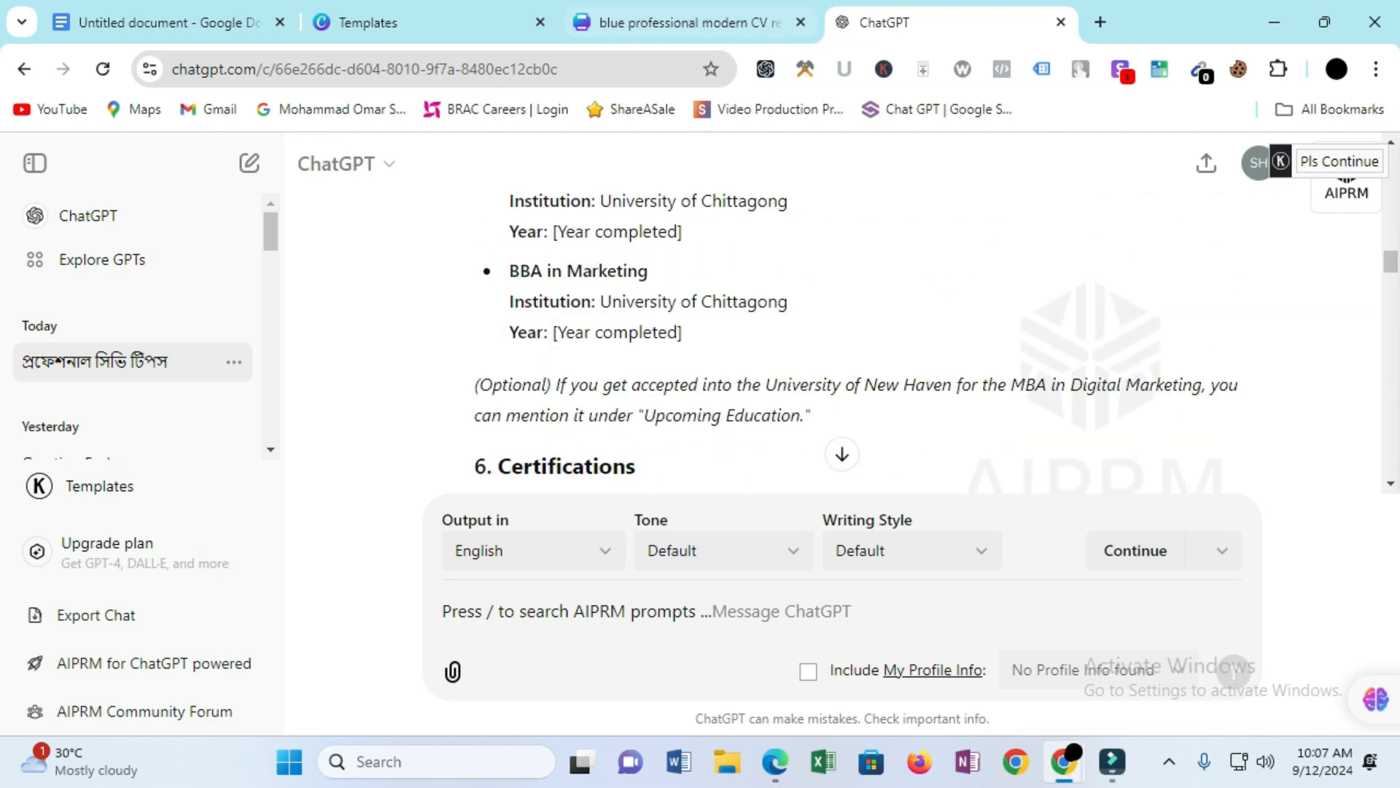
pyautogui.hotkey('ctrl', 'shift', 'Tab')
pyautogui.scroll(5, 744, 510)
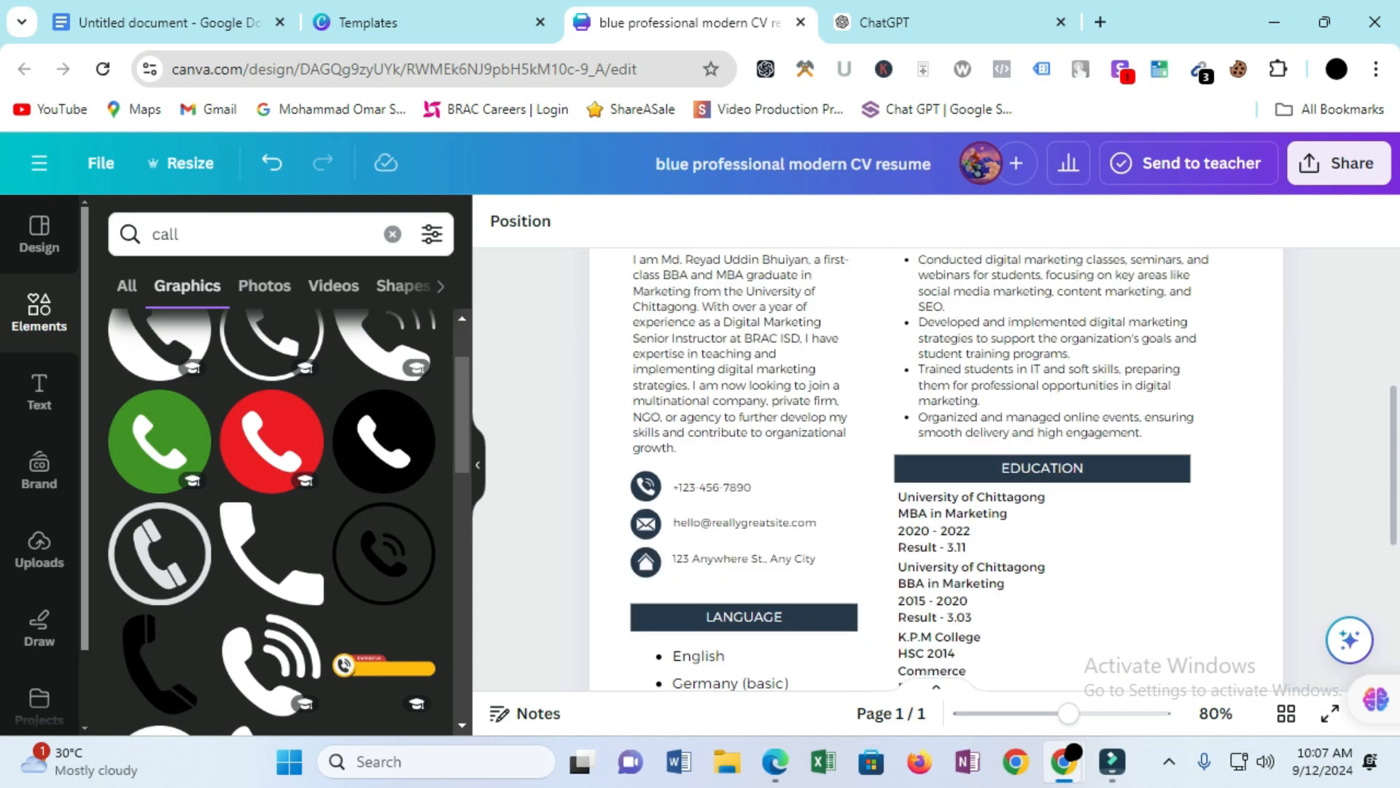
# - Add a second blank page after the resume page
pyautogui.scroll(-5, 743, 437)
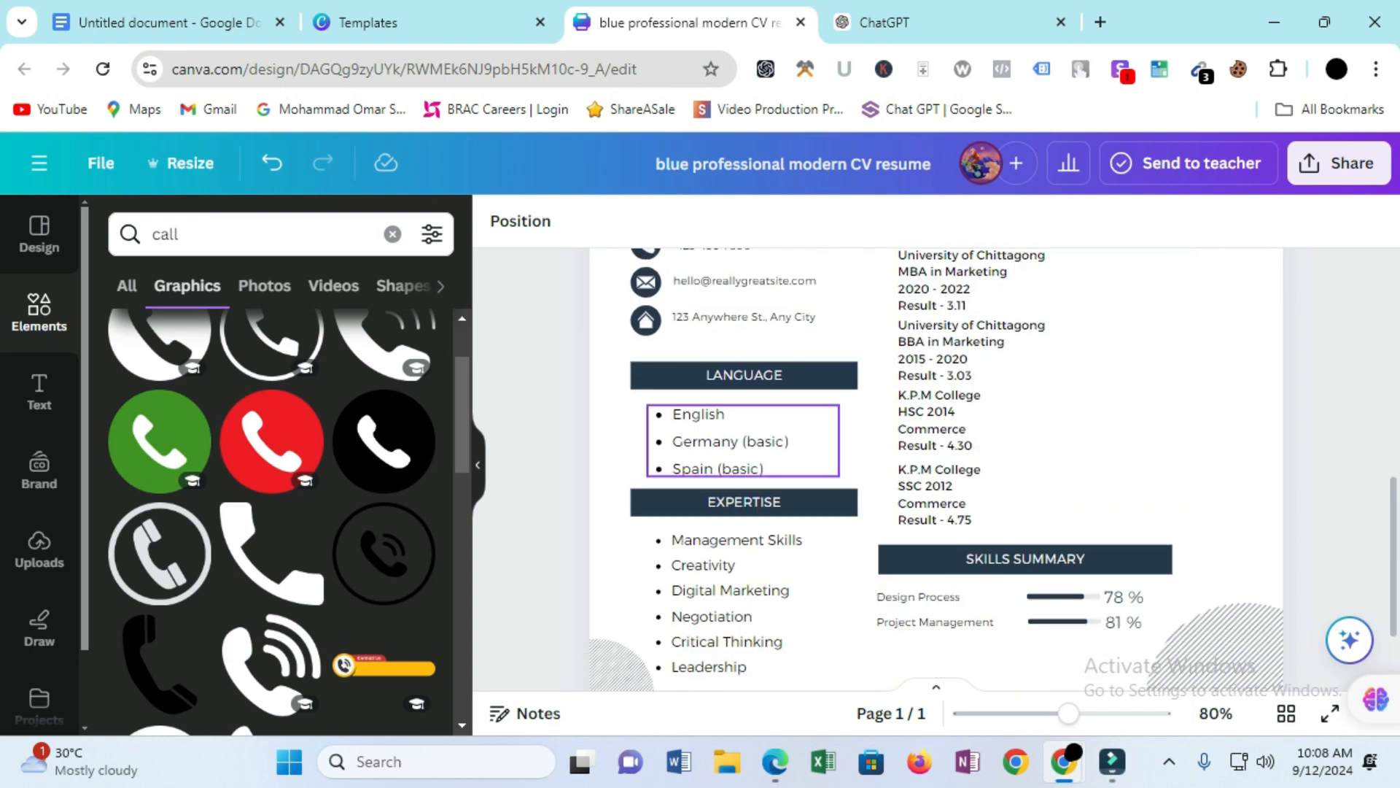
pyautogui.scroll(-2, 744, 437)
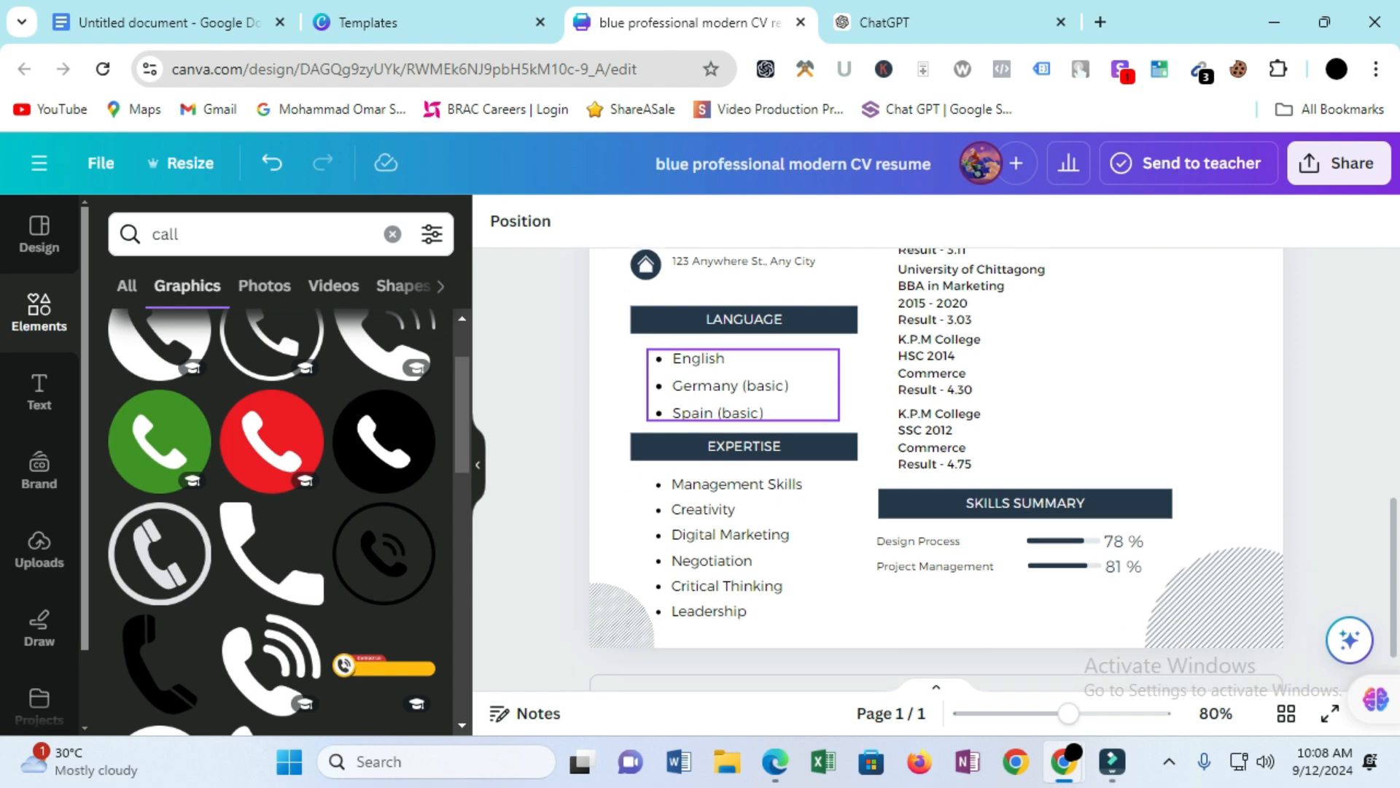
pyautogui.click(936, 642)
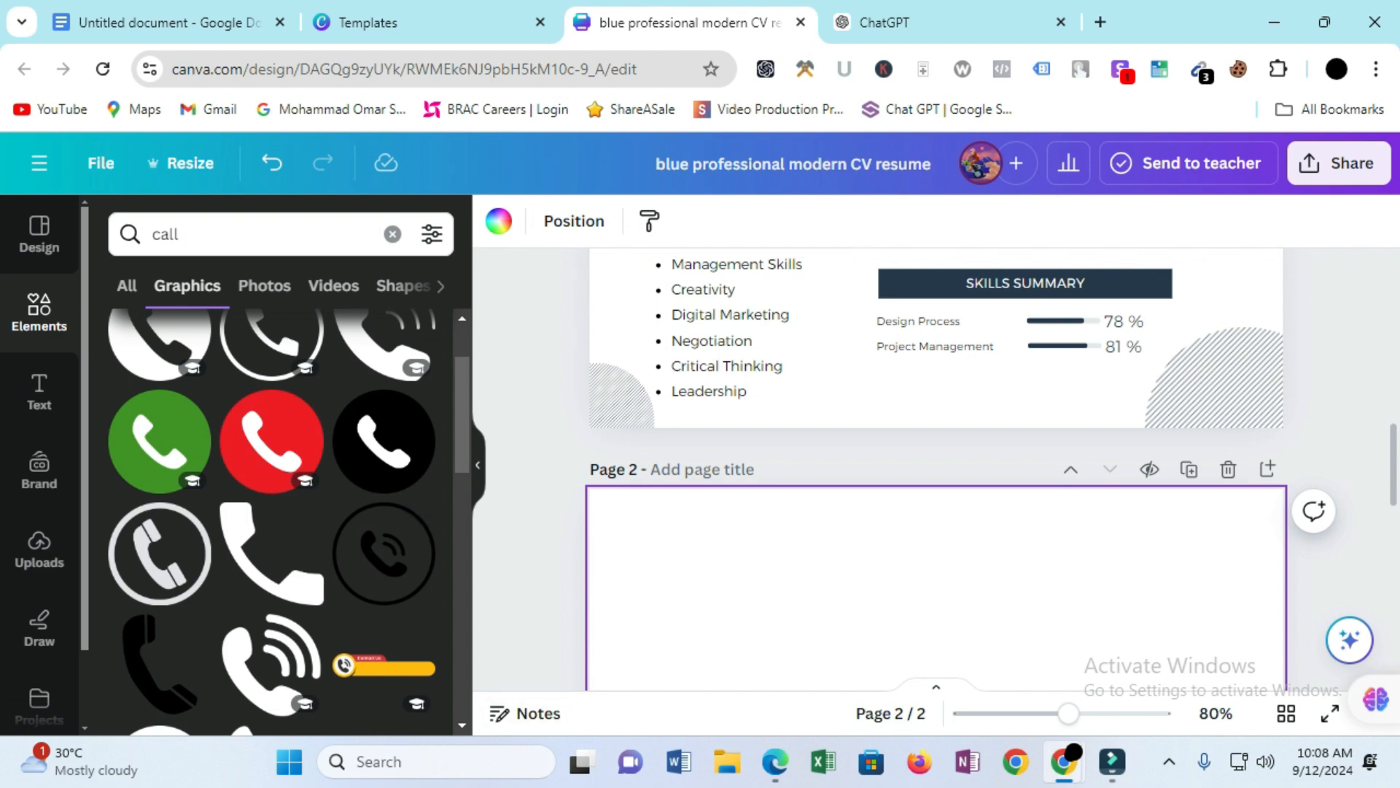
pyautogui.click(936, 386)
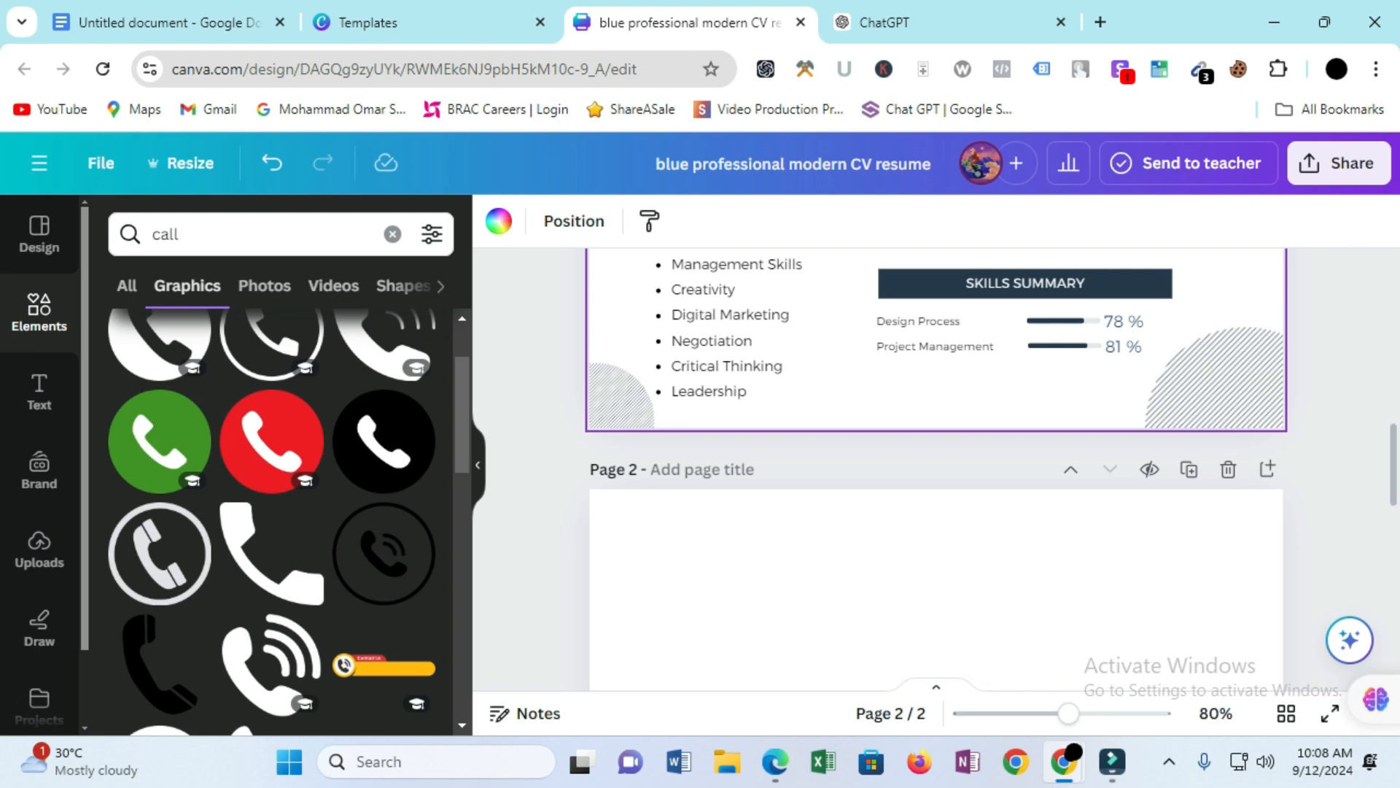
# - Nudge the SSC 2012 education entry into position on the resume page
pyautogui.scroll(10, 936, 467)
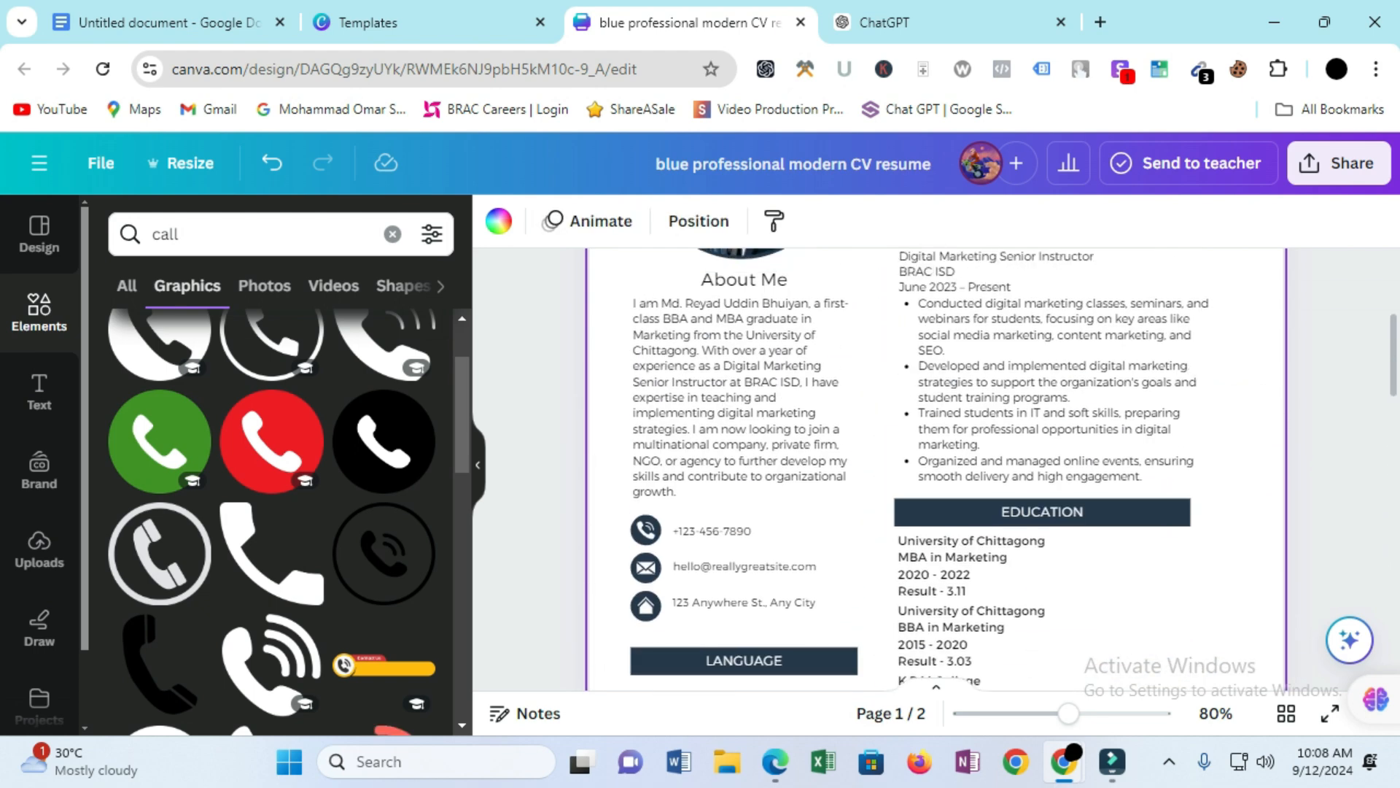
pyautogui.scroll(-3, 1043, 388)
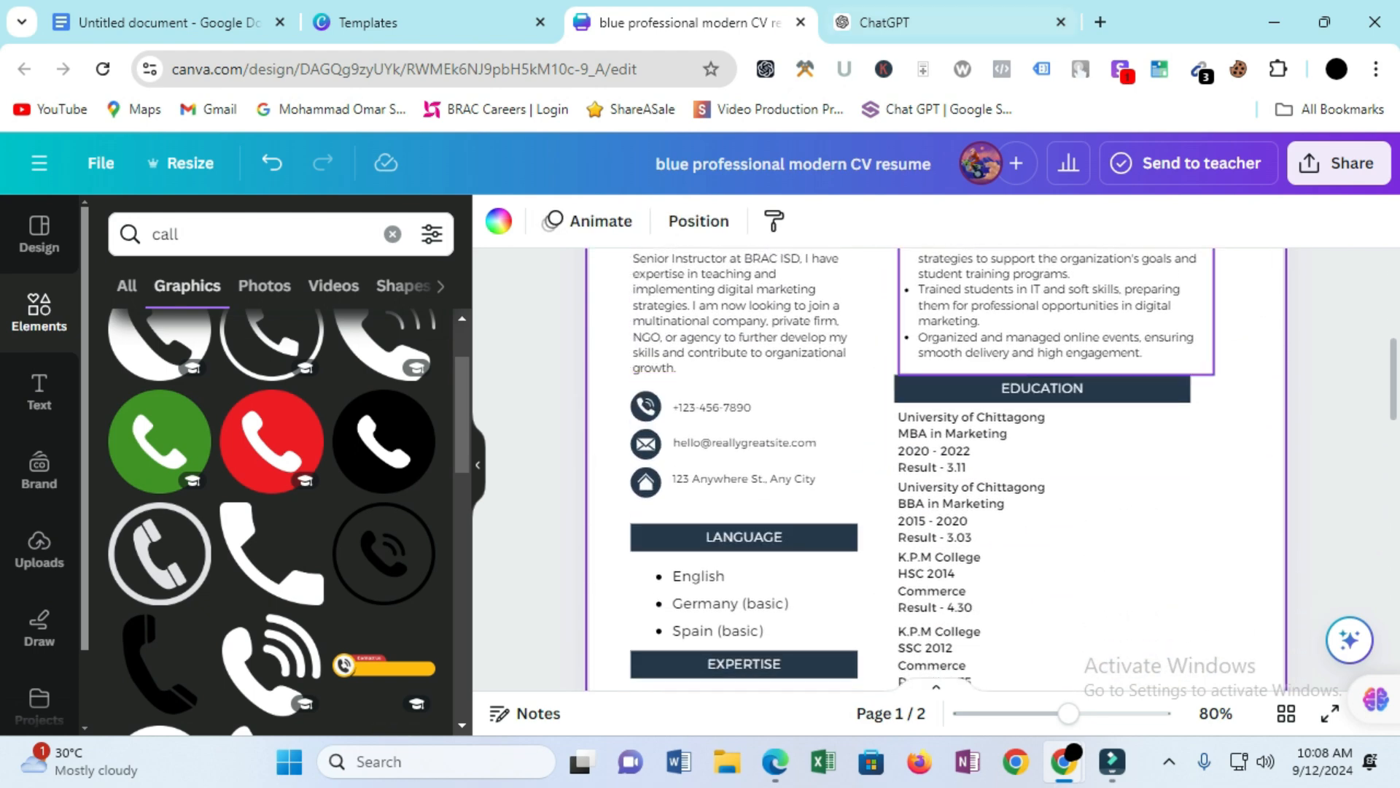
pyautogui.scroll(-3, 1043, 408)
pyautogui.scroll(-3, 948, 438)
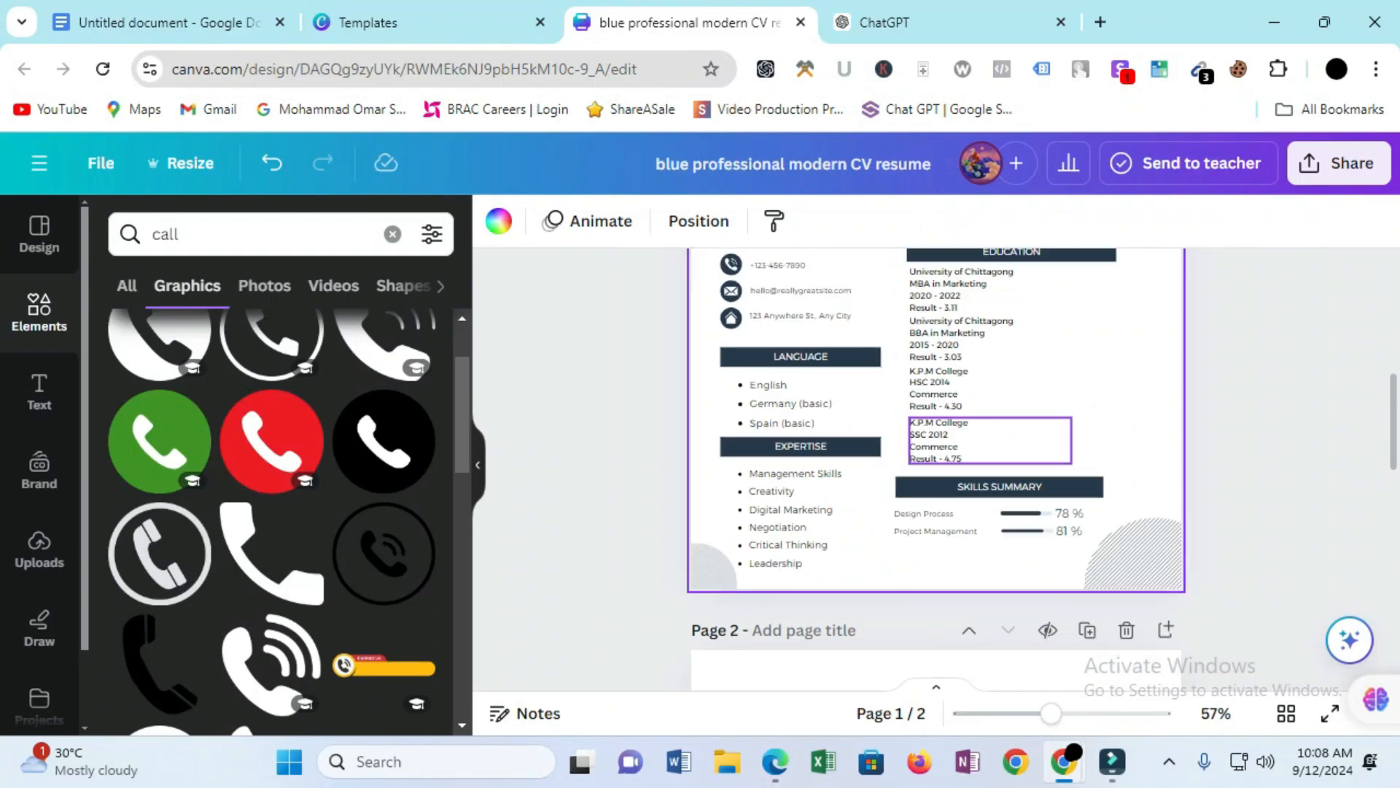
pyautogui.click(941, 439)
pyautogui.moveTo(941, 439)
pyautogui.mouseDown()
pyautogui.moveTo(941, 408)
pyautogui.moveTo(952, 449)
pyautogui.moveTo(942, 440)
pyautogui.mouseUp()
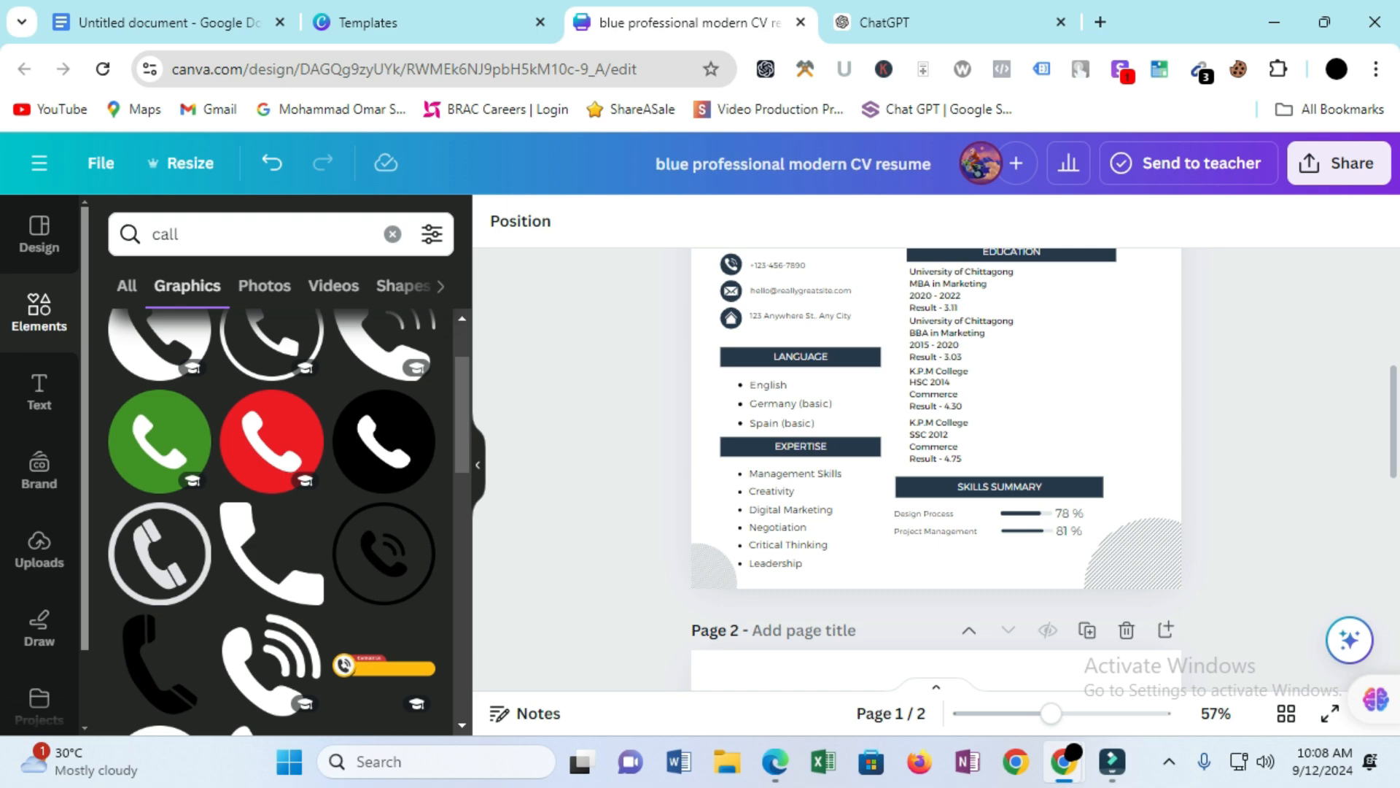
pyautogui.click(868, 561)
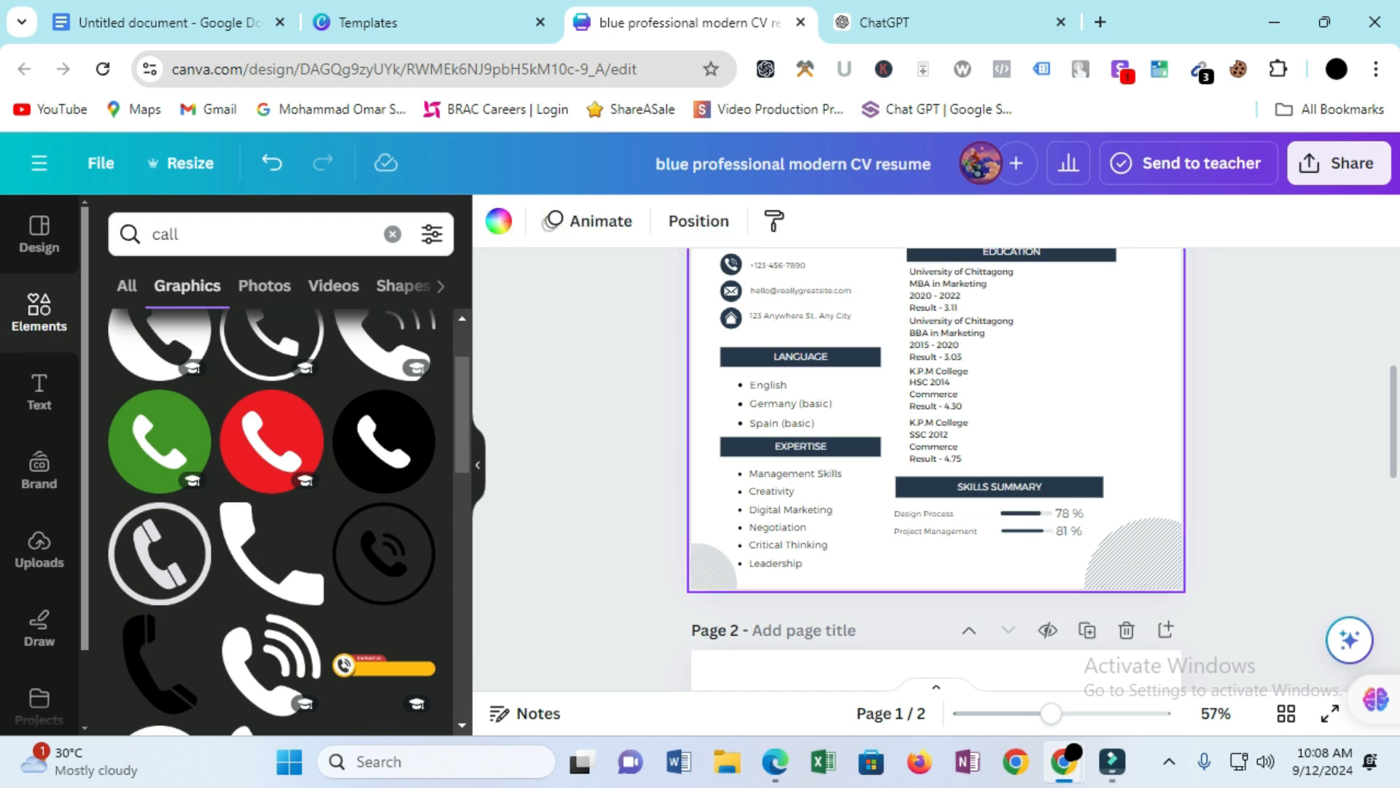
pyautogui.scroll(5, 936, 466)
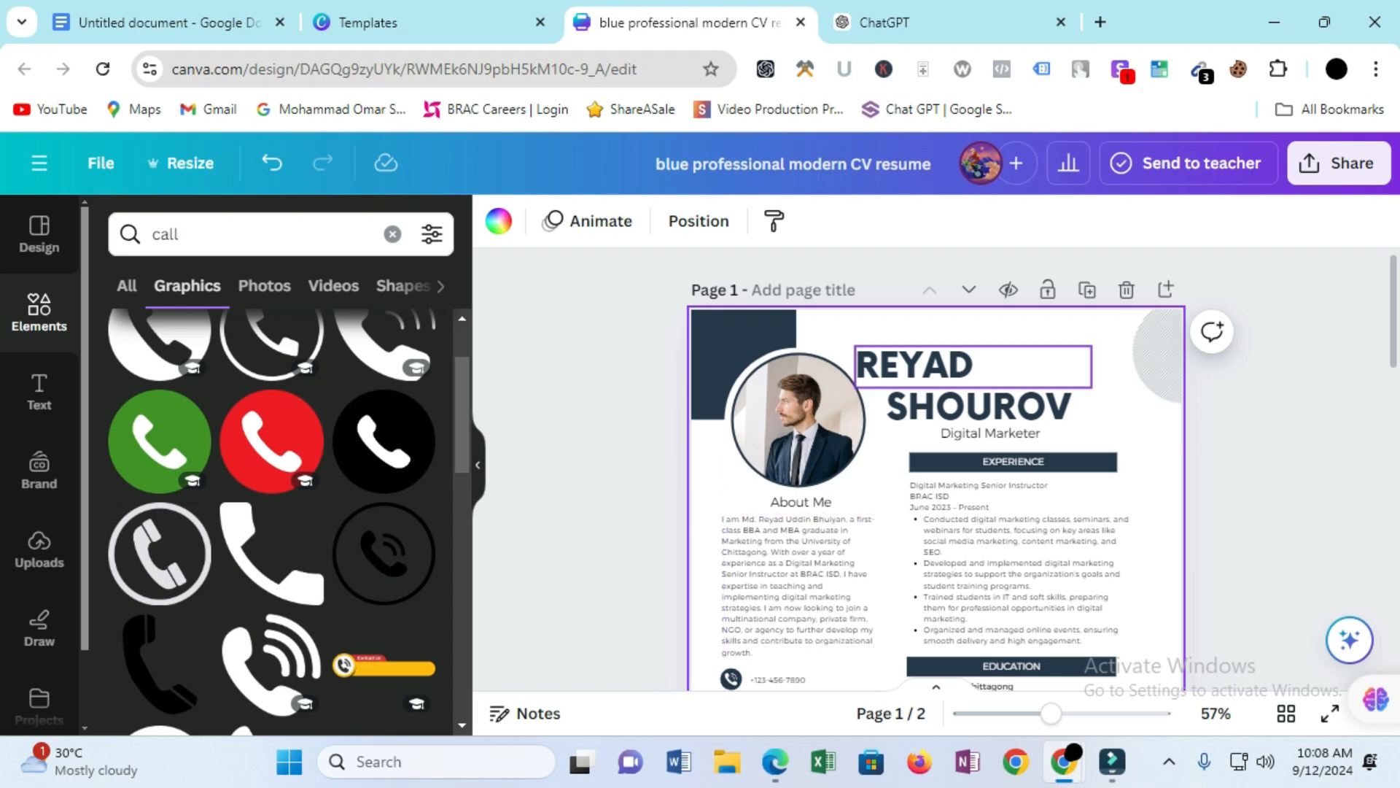
# - Duplicate all of page 1's resume elements onto blank page 2
pyautogui.click(1166, 289)
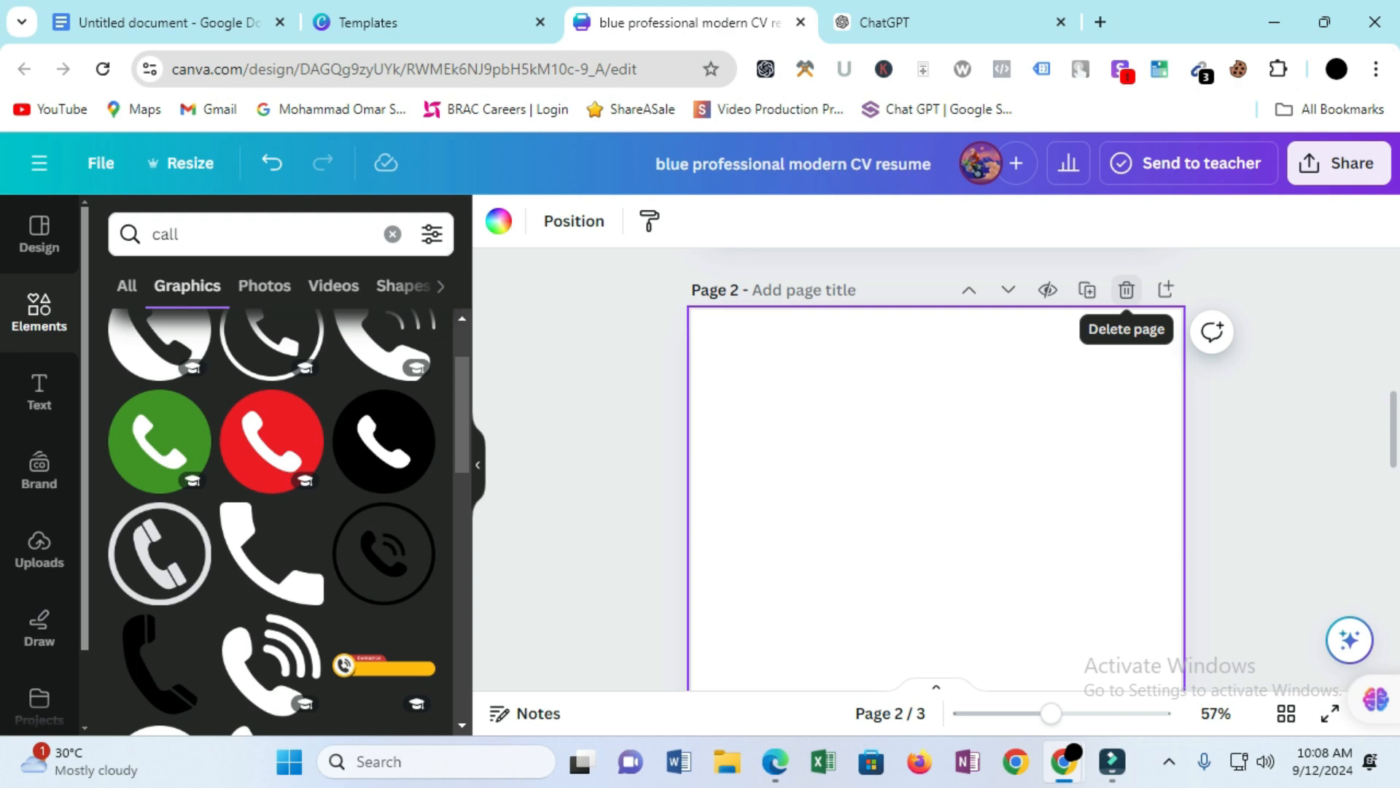
pyautogui.click(1126, 290)
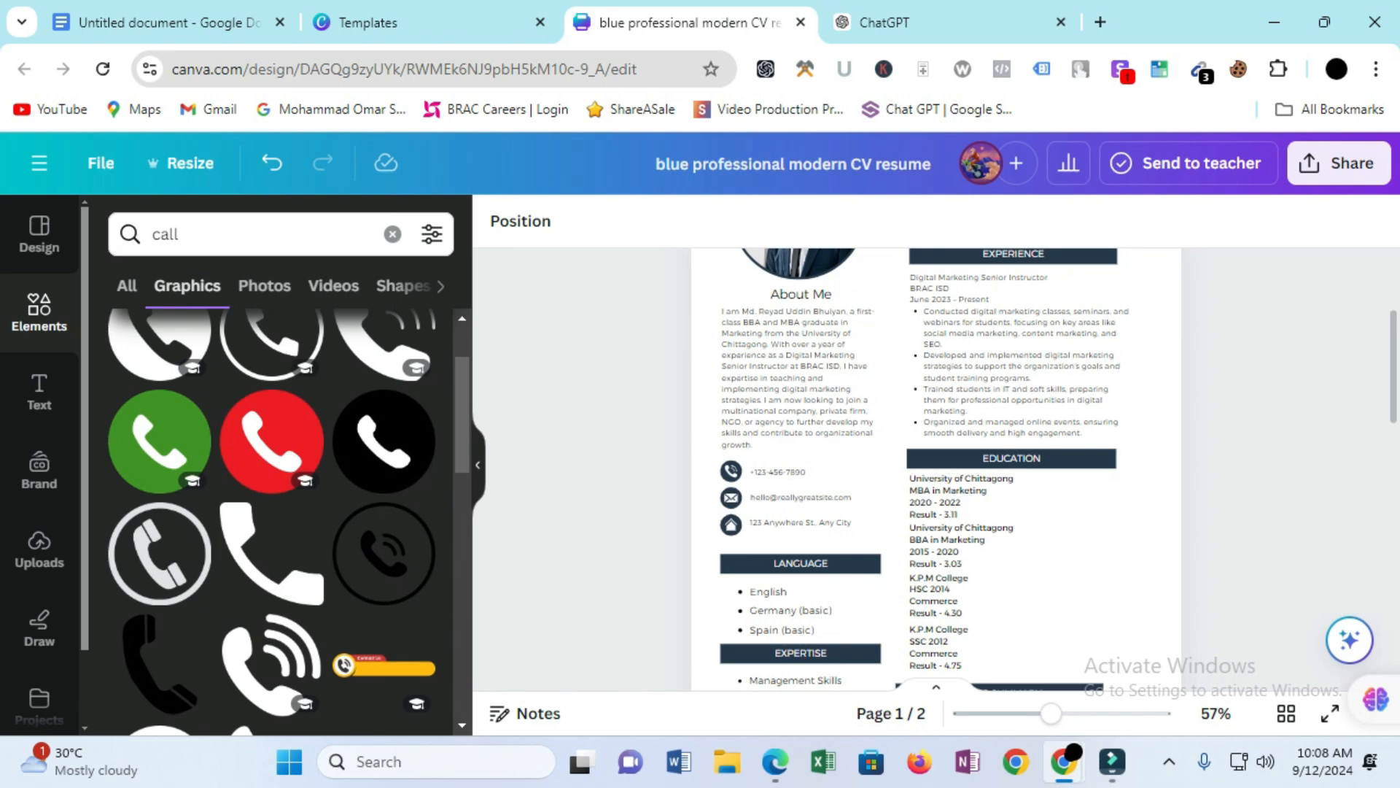
pyautogui.hotkey('ctrl', 'a')
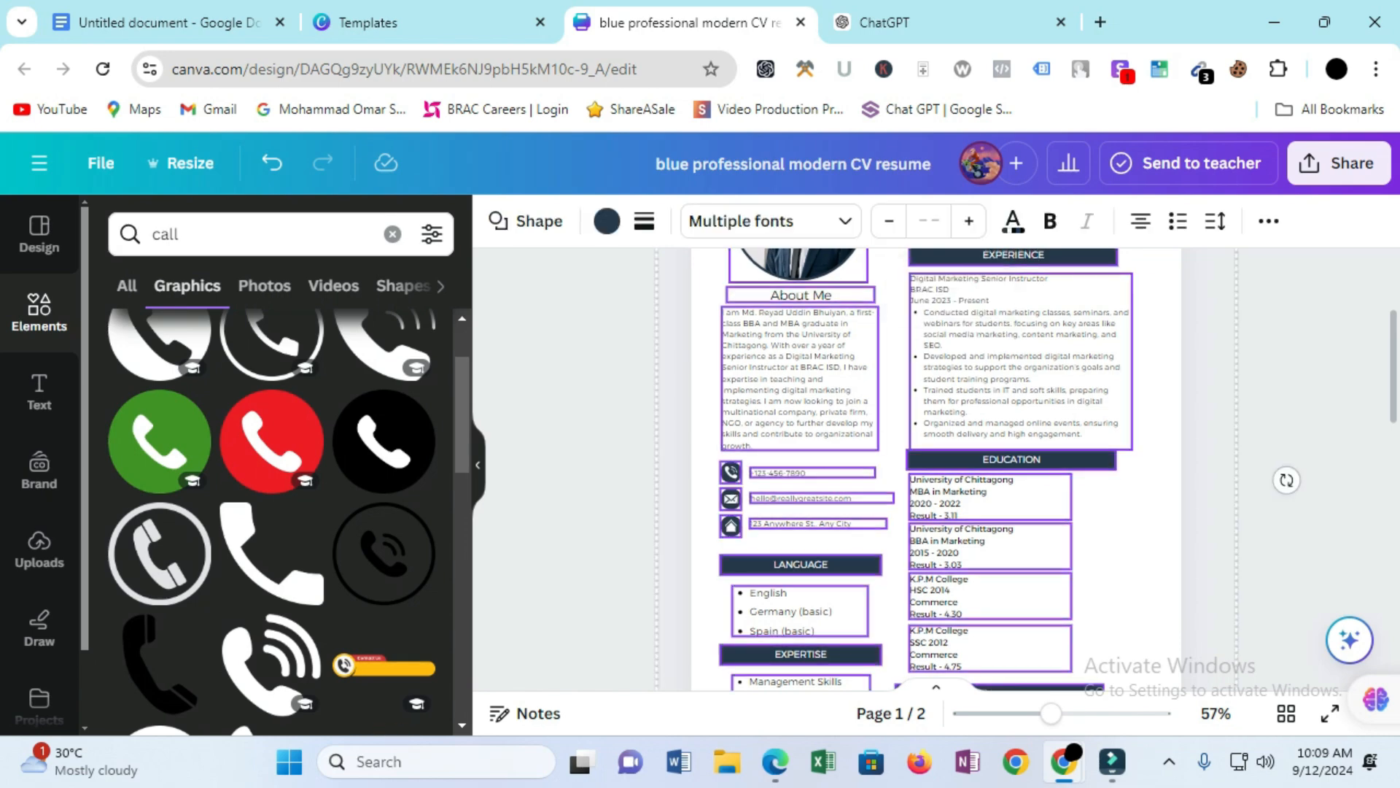
pyautogui.scroll(3, 940, 466)
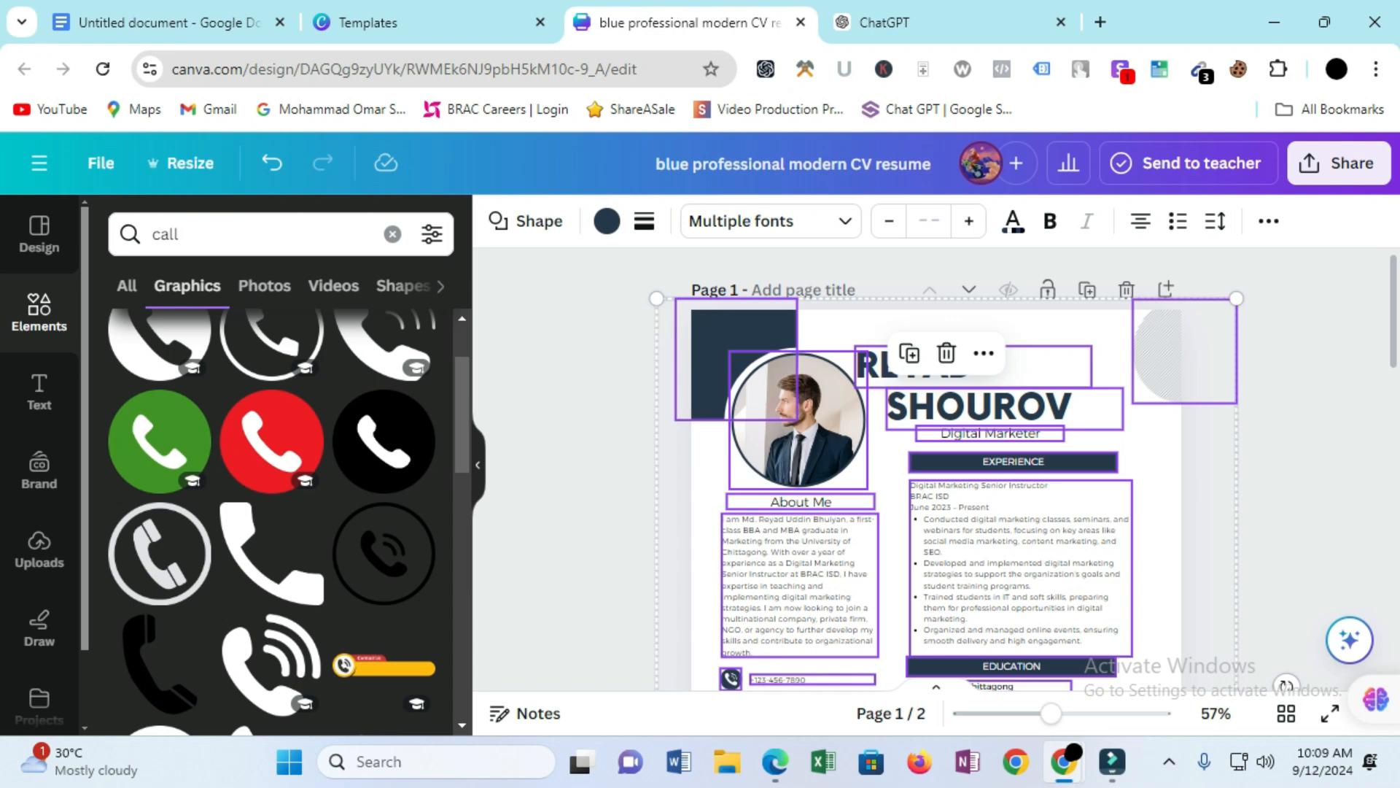
pyautogui.scroll(-9, 941, 467)
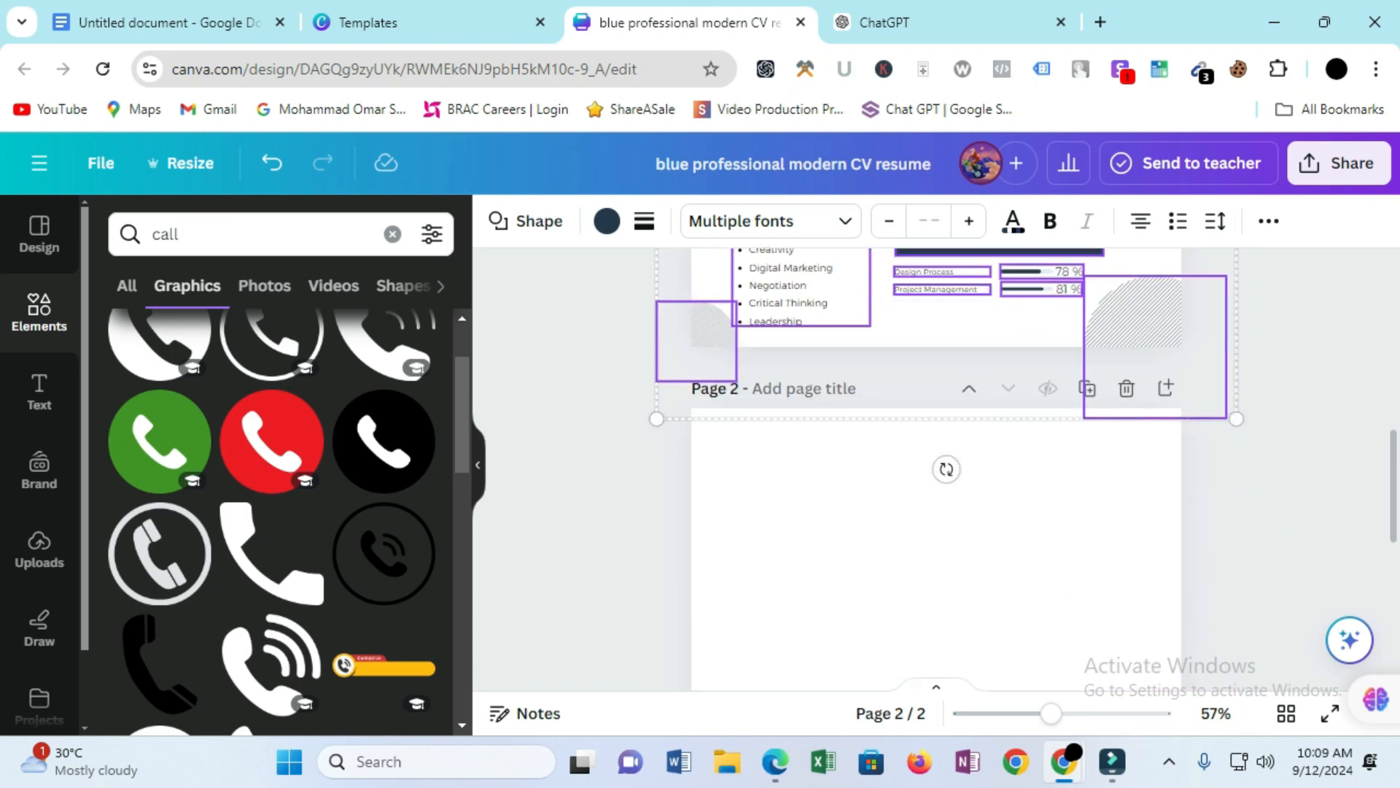
pyautogui.click(936, 547)
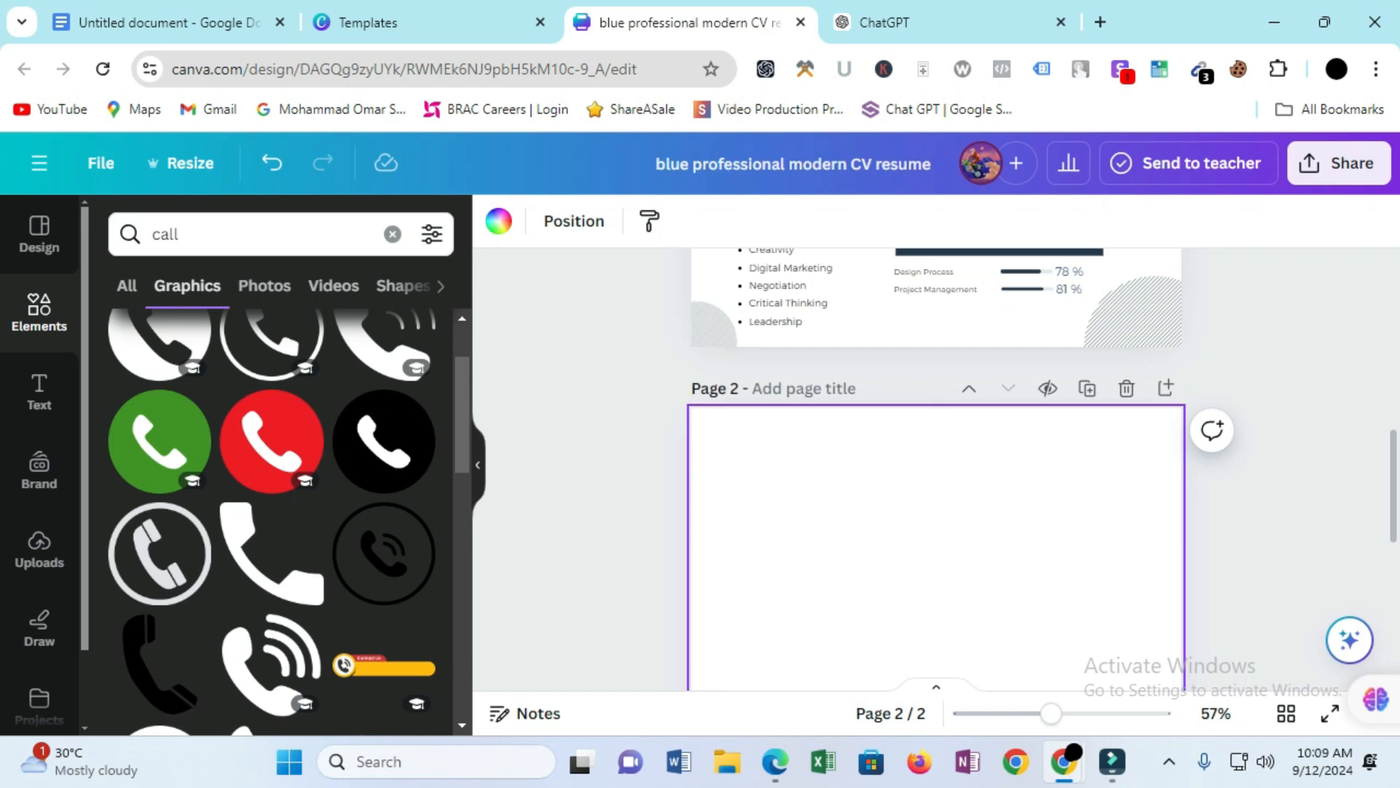
pyautogui.hotkey('ctrl', 'v')
# - Compare both pages, then select page 1's stock portrait in the photo frame
pyautogui.scroll(-5, 937, 467)
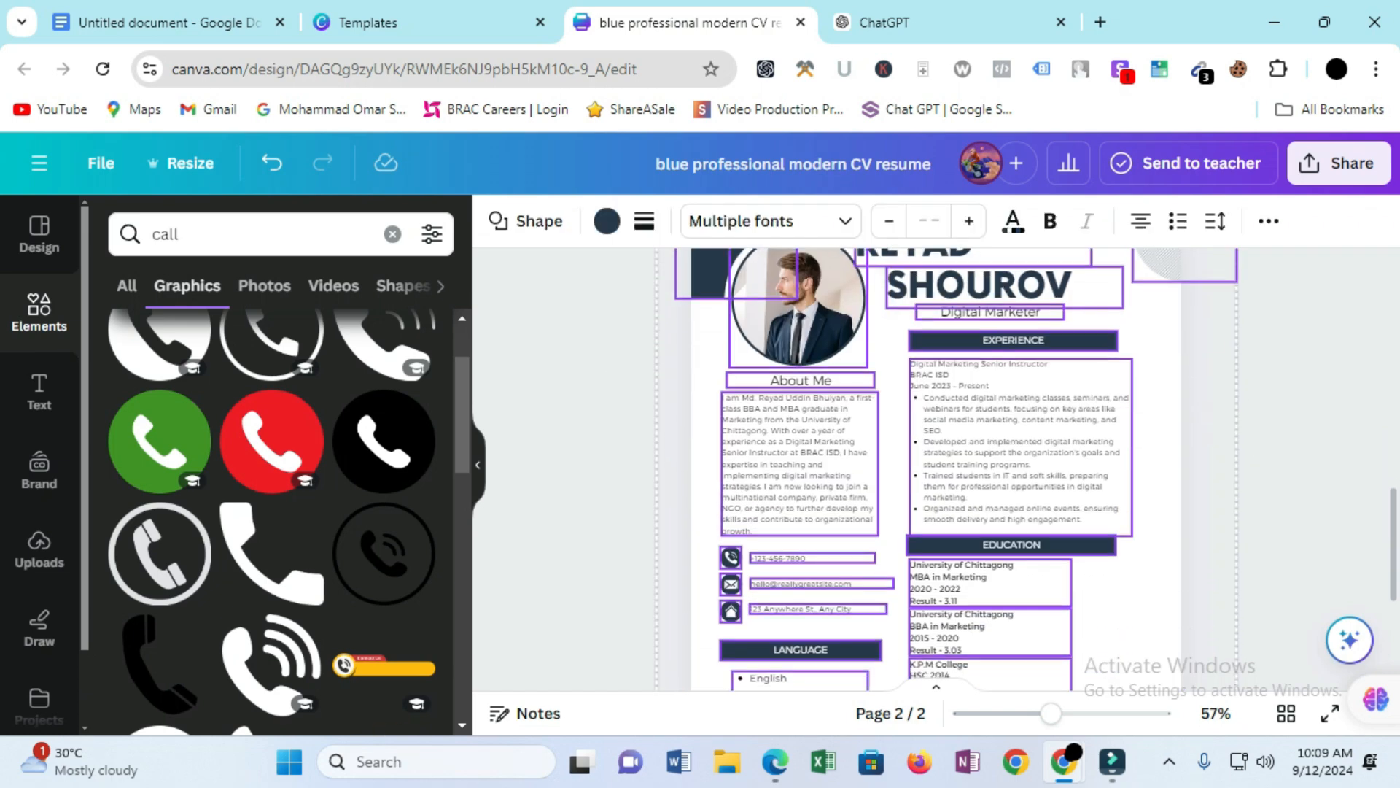
pyautogui.scroll(10, 936, 467)
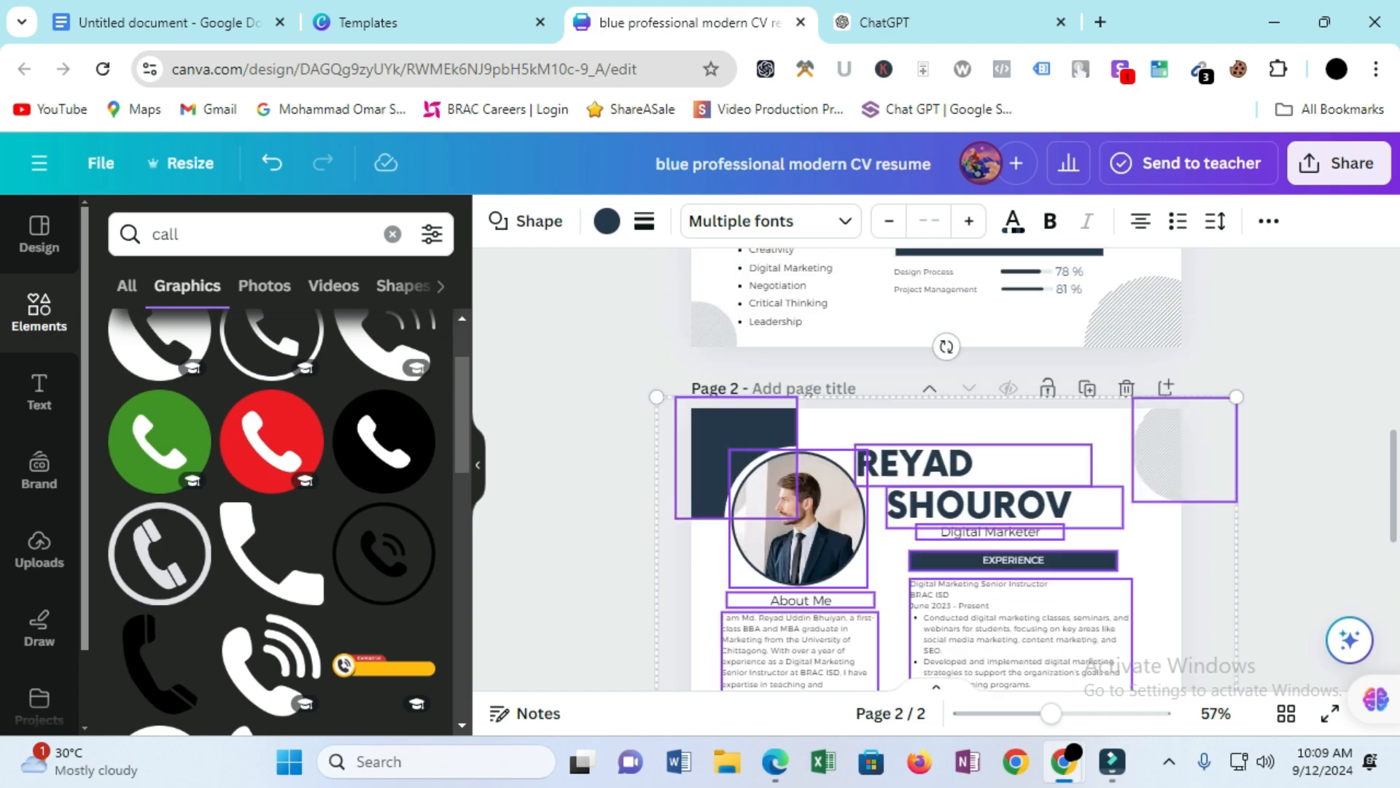
pyautogui.scroll(-5, 936, 466)
pyautogui.scroll(-3, 936, 466)
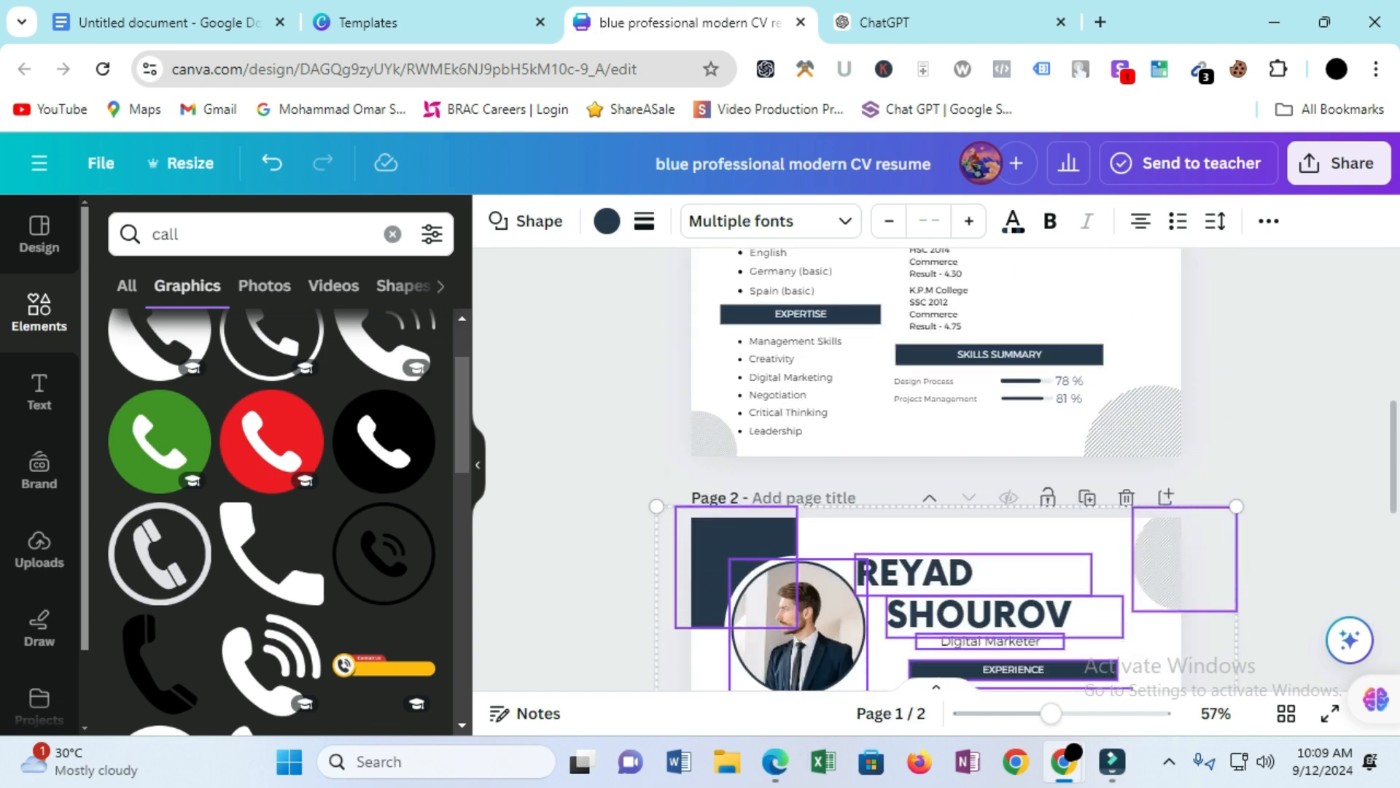
pyautogui.scroll(8, 936, 467)
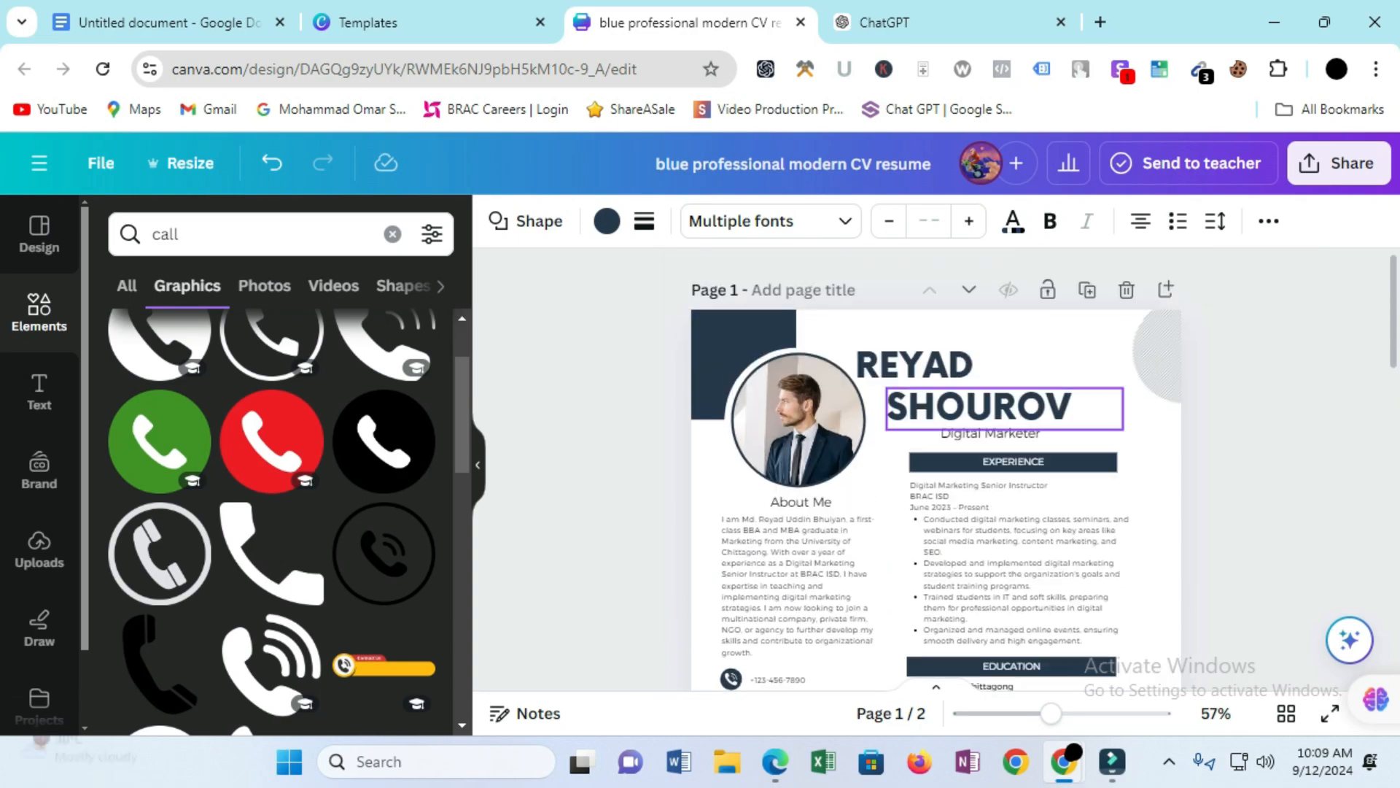
pyautogui.scroll(-1, 936, 466)
pyautogui.scroll(-18, 936, 467)
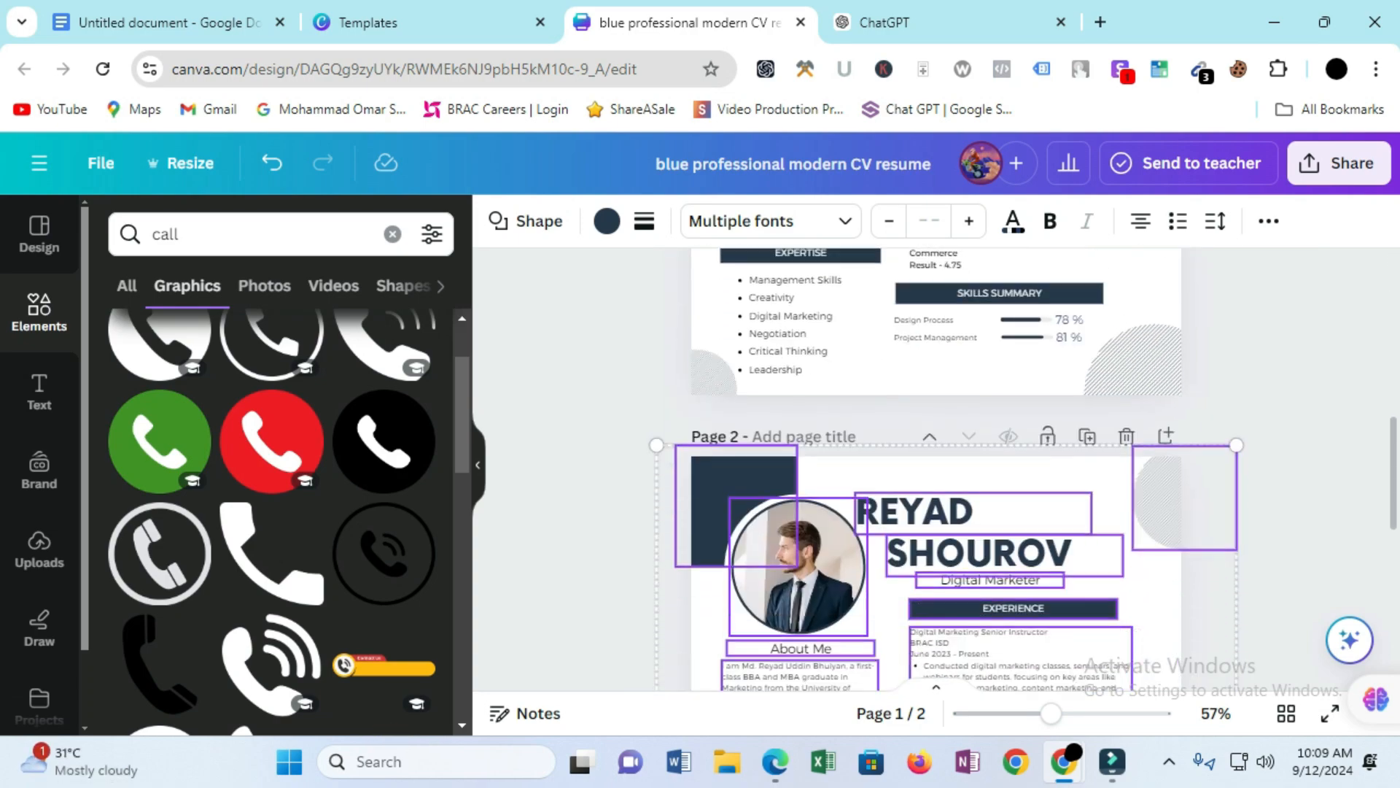
pyautogui.scroll(18, 936, 466)
pyautogui.click(798, 420)
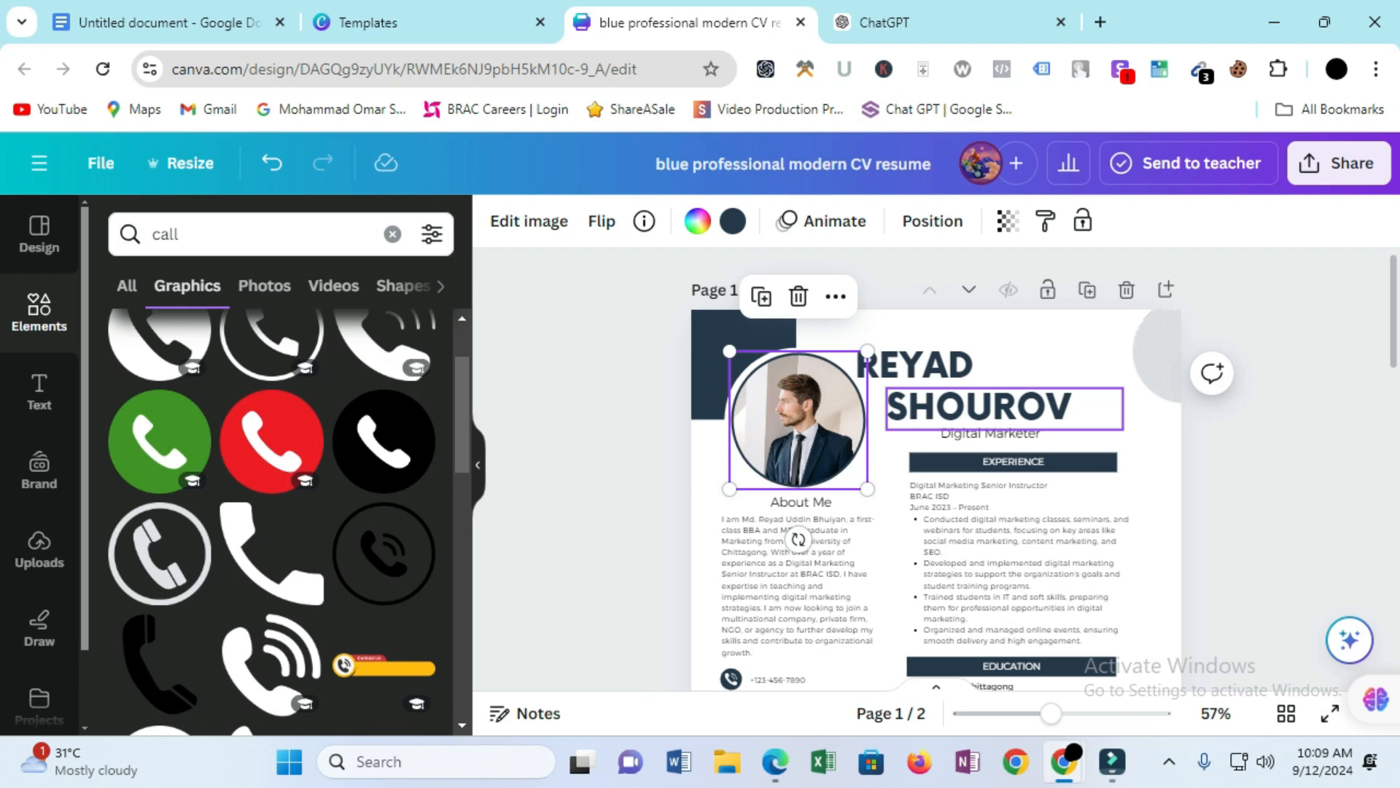
# - Upload the 'Untitled design (5)' photo from the Downloads folder
pyautogui.click(40, 548)
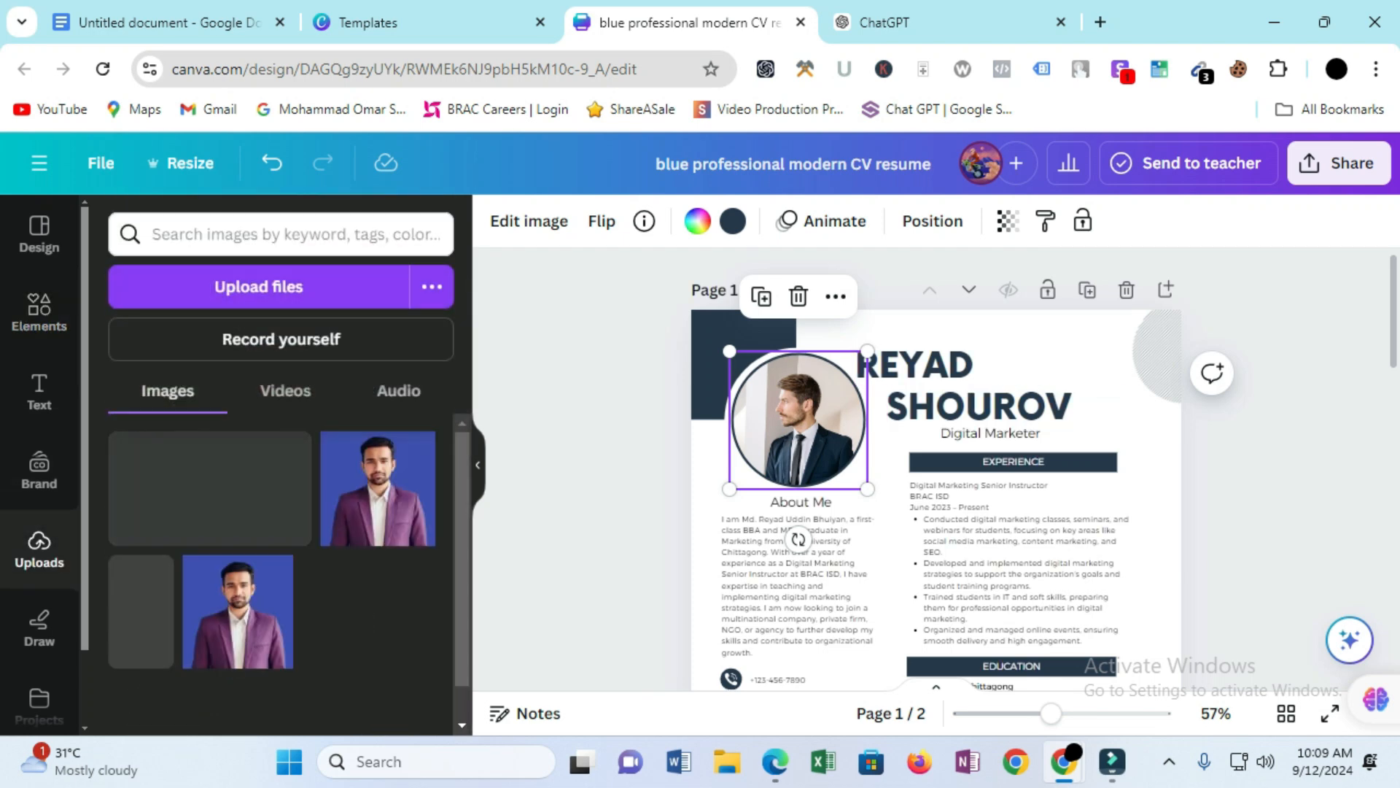
pyautogui.click(258, 286)
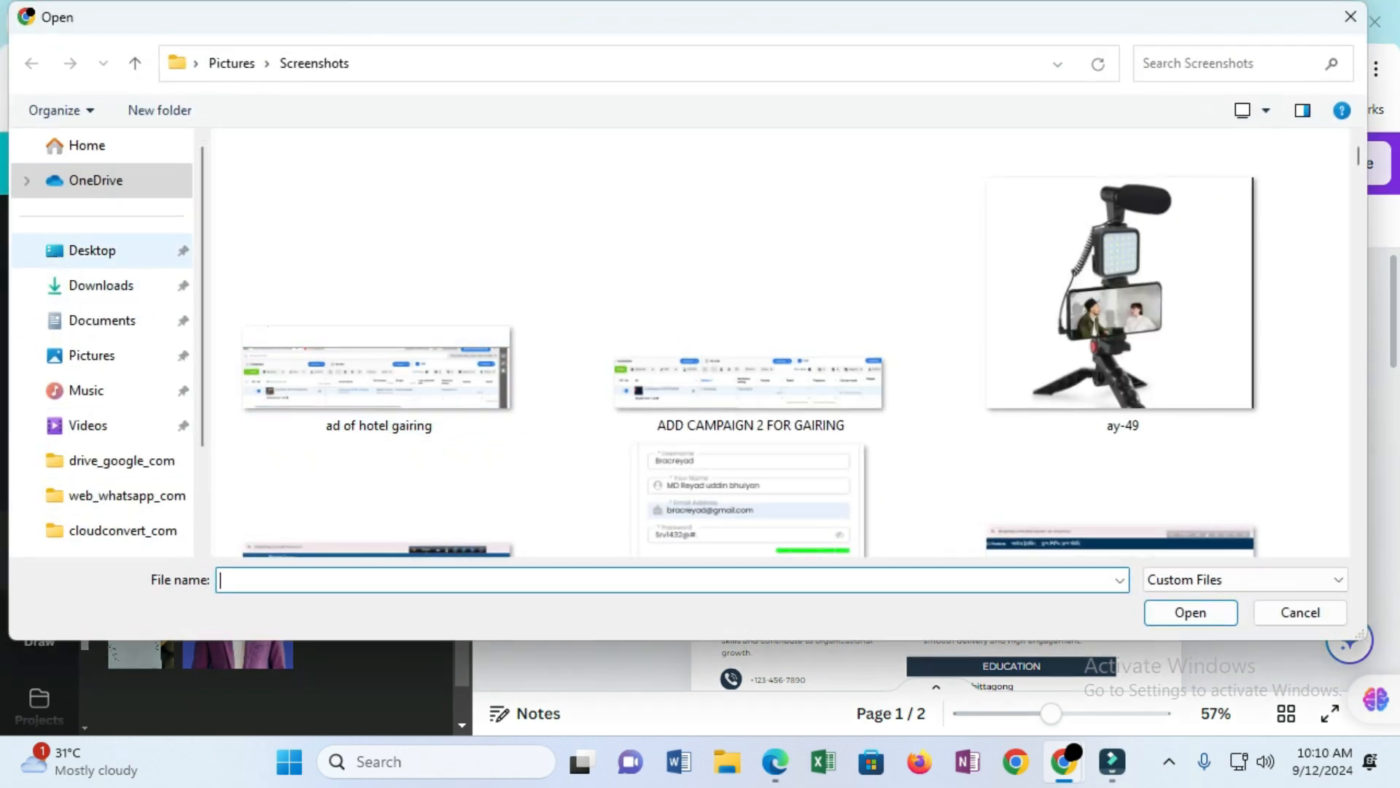
pyautogui.click(101, 285)
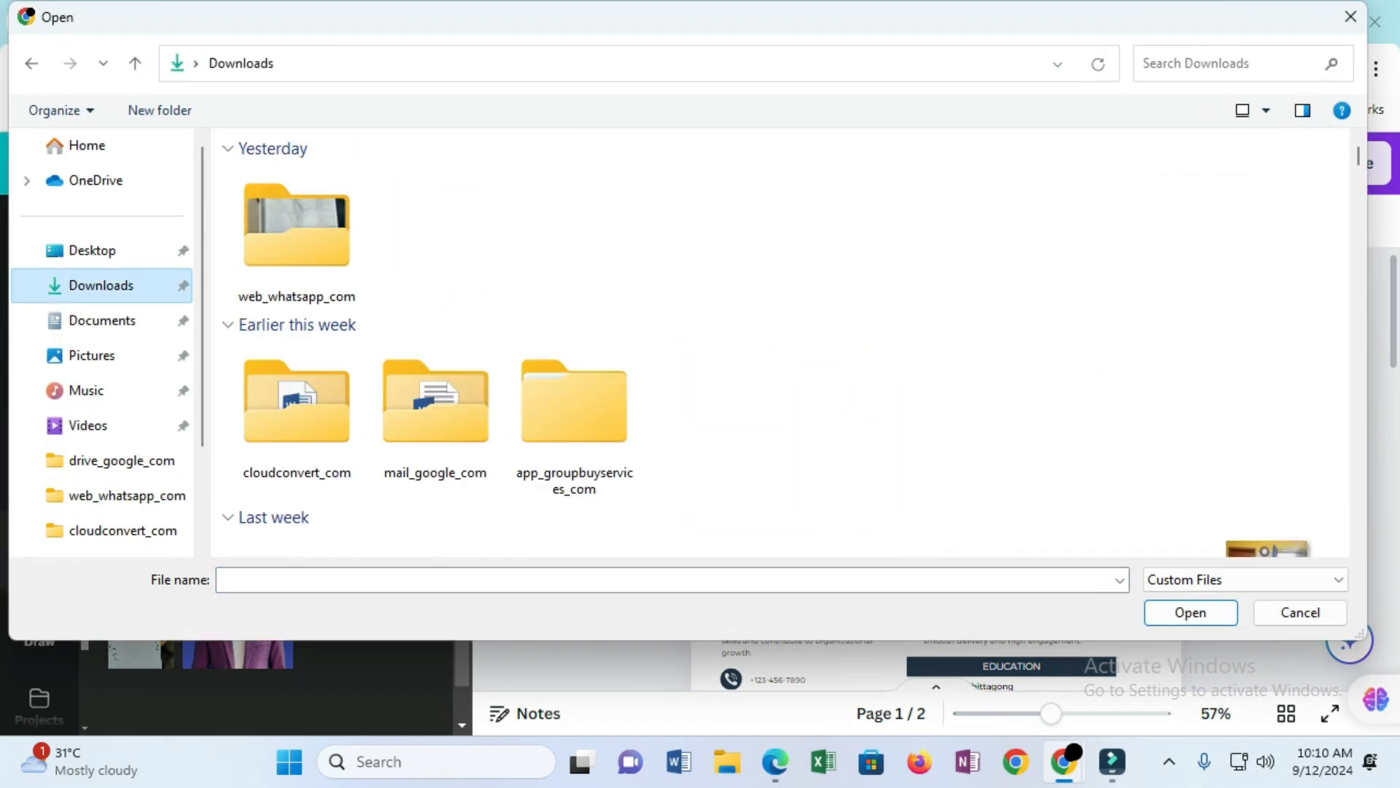
pyautogui.scroll(-5, 712, 467)
pyautogui.click(1267, 277)
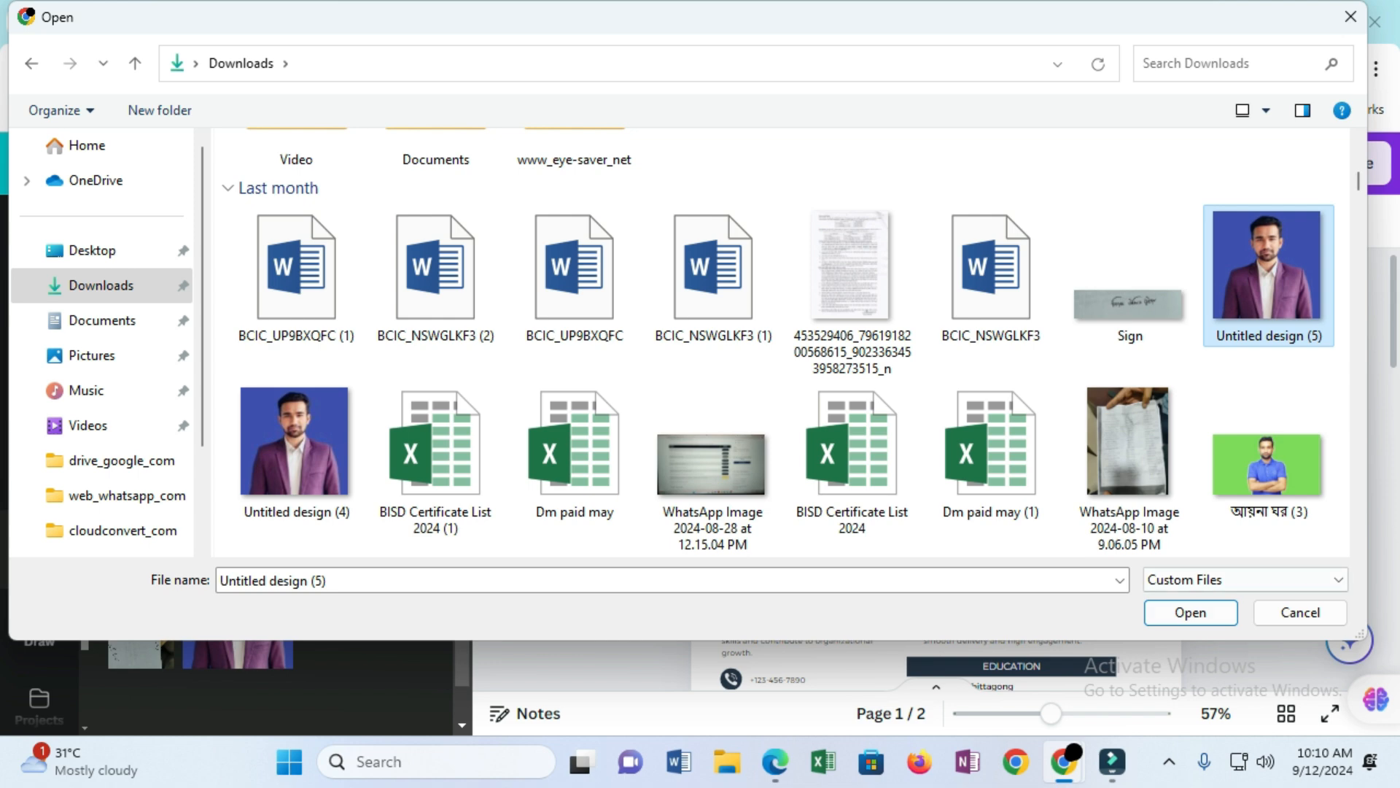
pyautogui.press('Return')
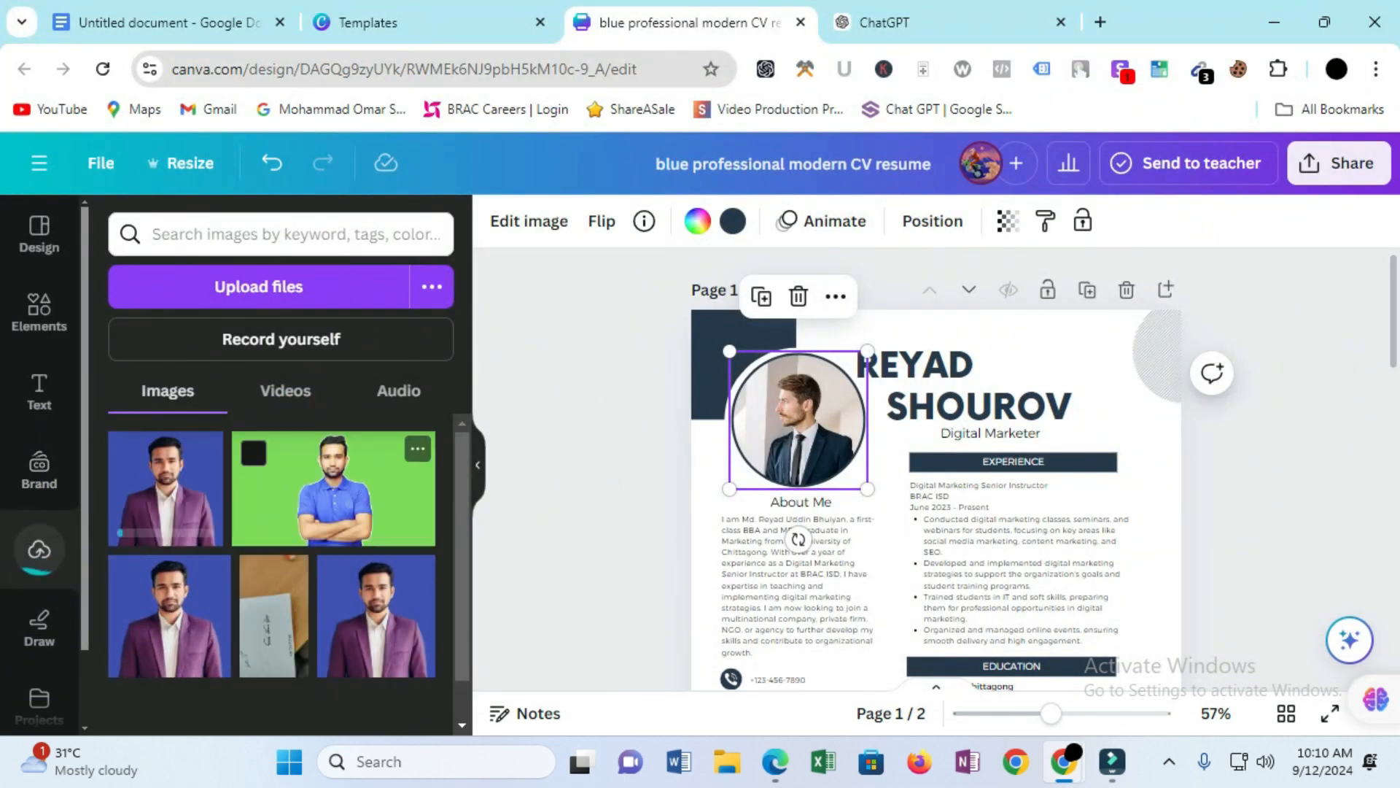
# - Drag the uploaded purple-blazer photo into page 1's circular photo frame
pyautogui.moveTo(165, 488); pyautogui.dragTo(798, 420)
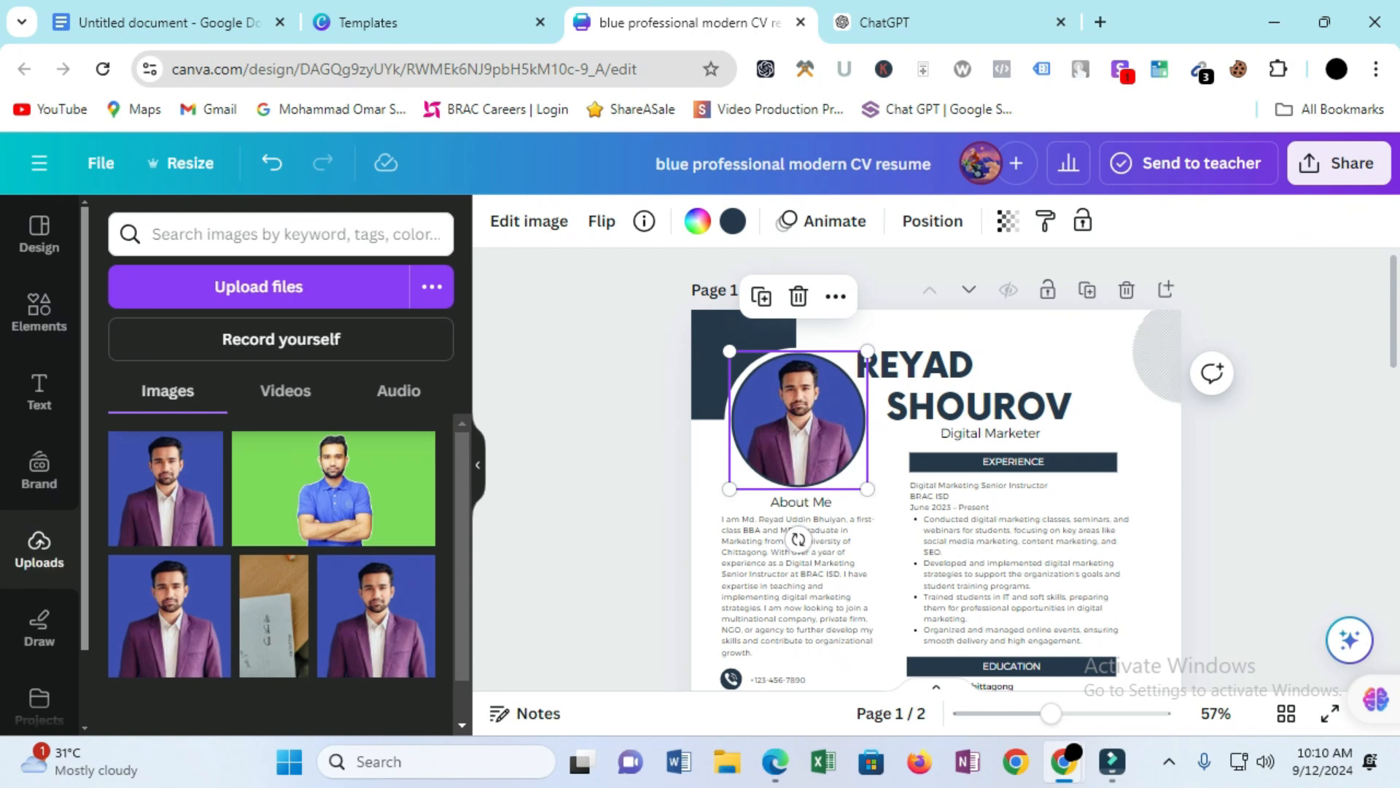
pyautogui.scroll(-1, 933, 467)
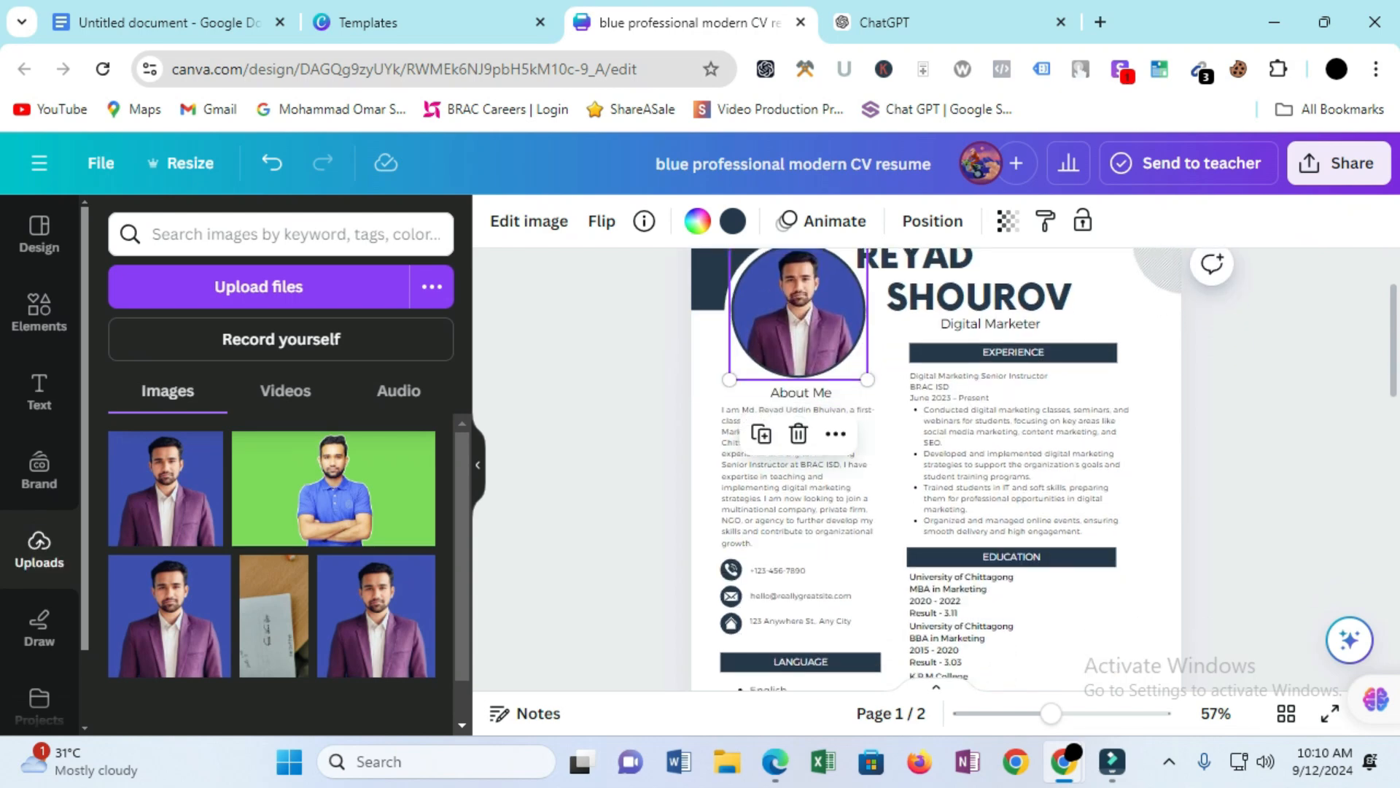
pyautogui.scroll(-10, 802, 467)
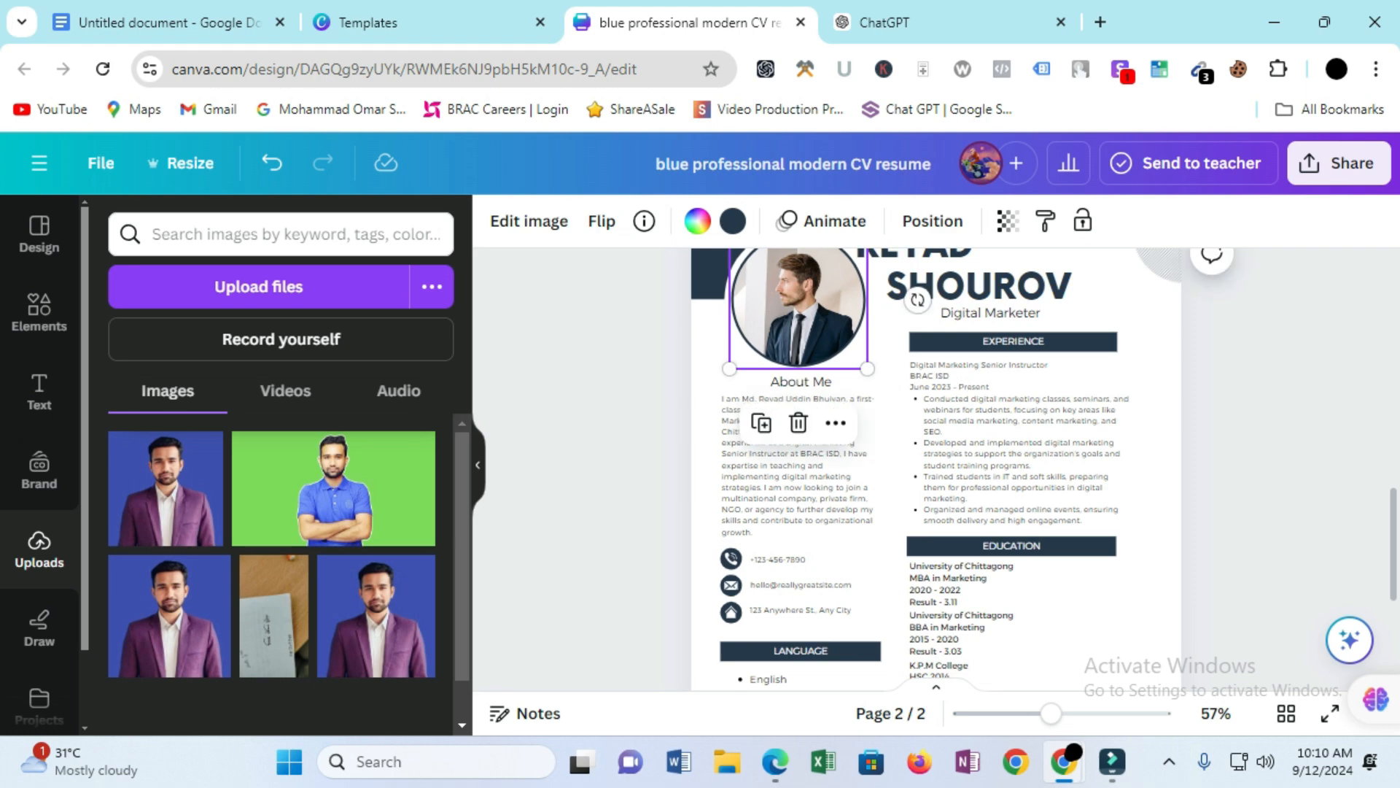
# - Delete the photo and the name and job title text boxes from page 2
pyautogui.press('Delete')
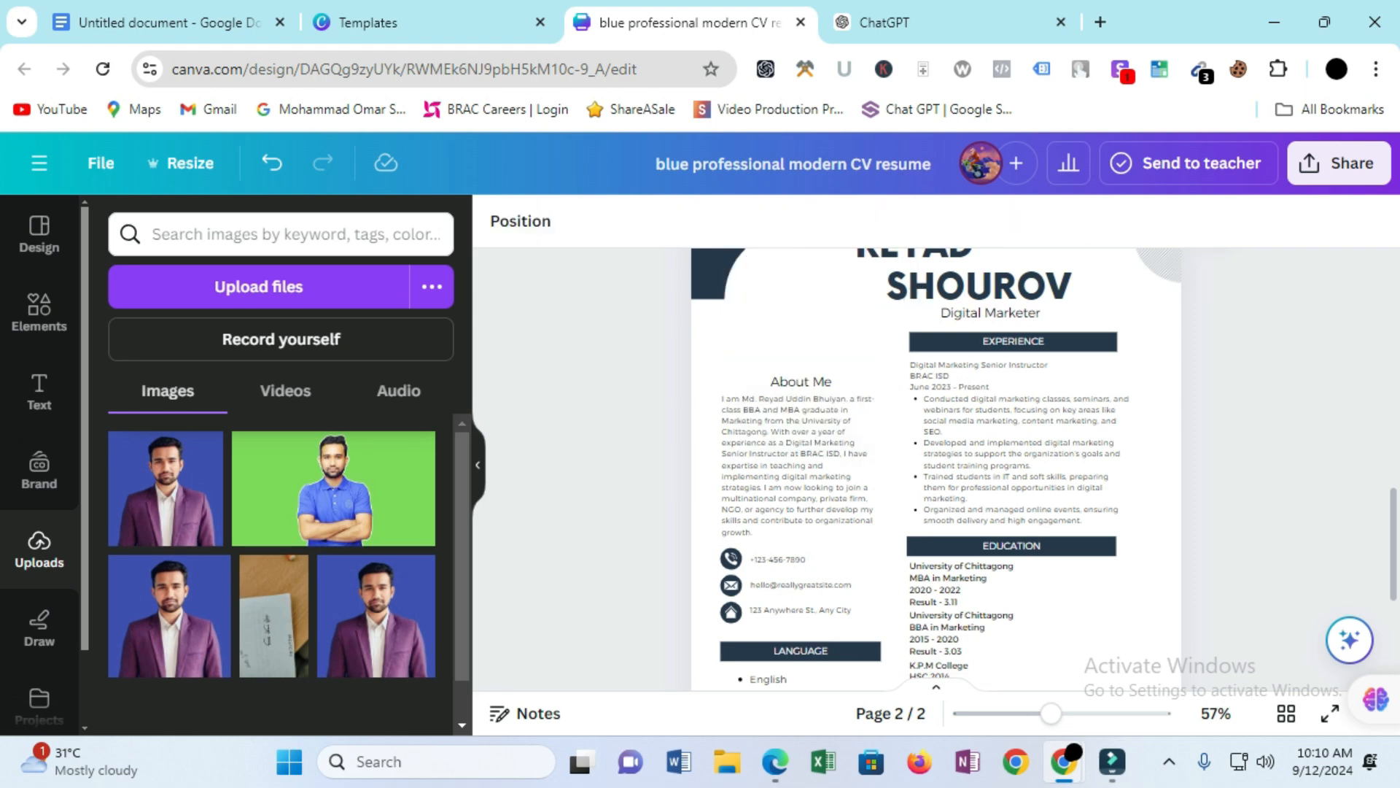
pyautogui.scroll(2, 977, 398)
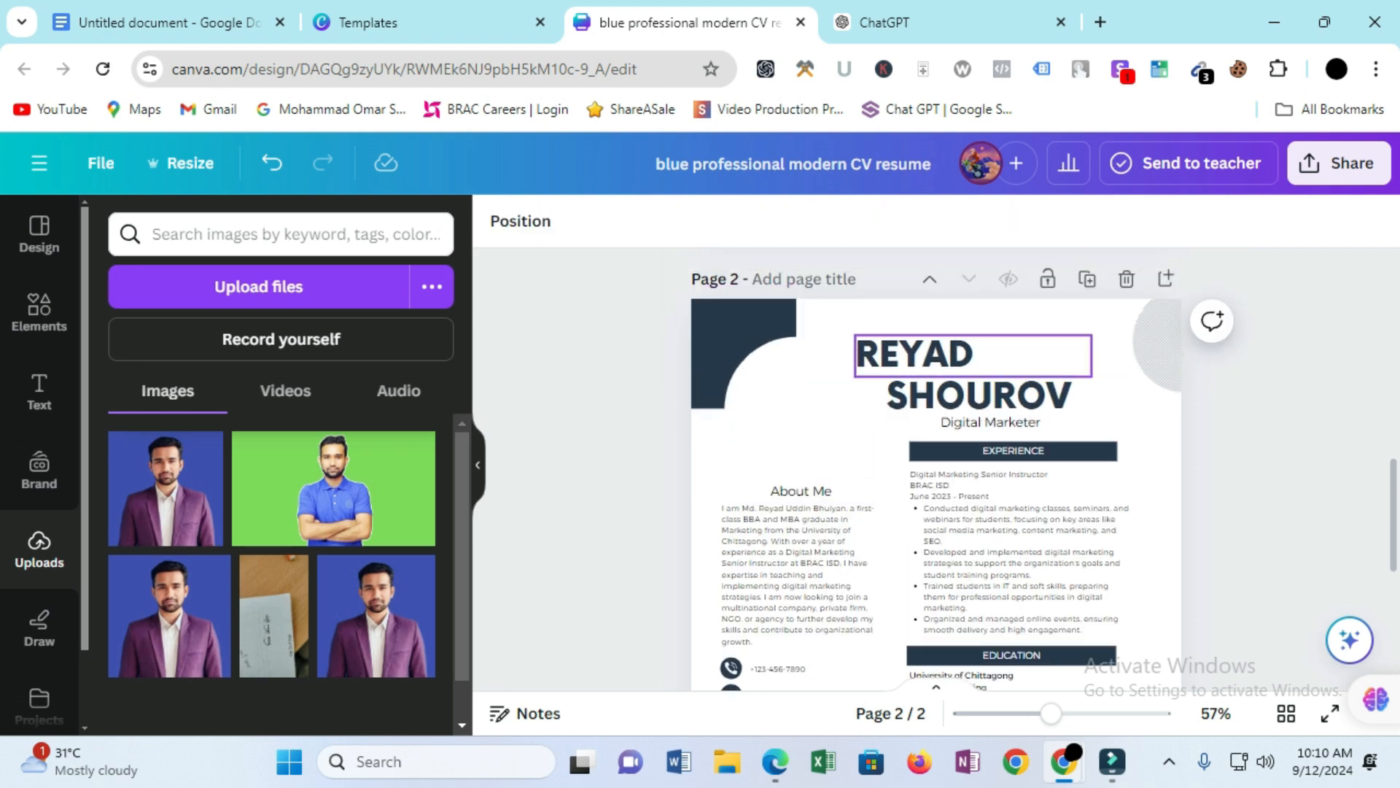
pyautogui.moveTo(839, 349); pyautogui.dragTo(996, 422)
pyautogui.press('Delete')
# - Move the Experience and About Me blocks up to the top of page 2
pyautogui.moveTo(1014, 540); pyautogui.dragTo(1036, 443)
pyautogui.moveTo(798, 569); pyautogui.dragTo(813, 442)
pyautogui.scroll(-1, 813, 441)
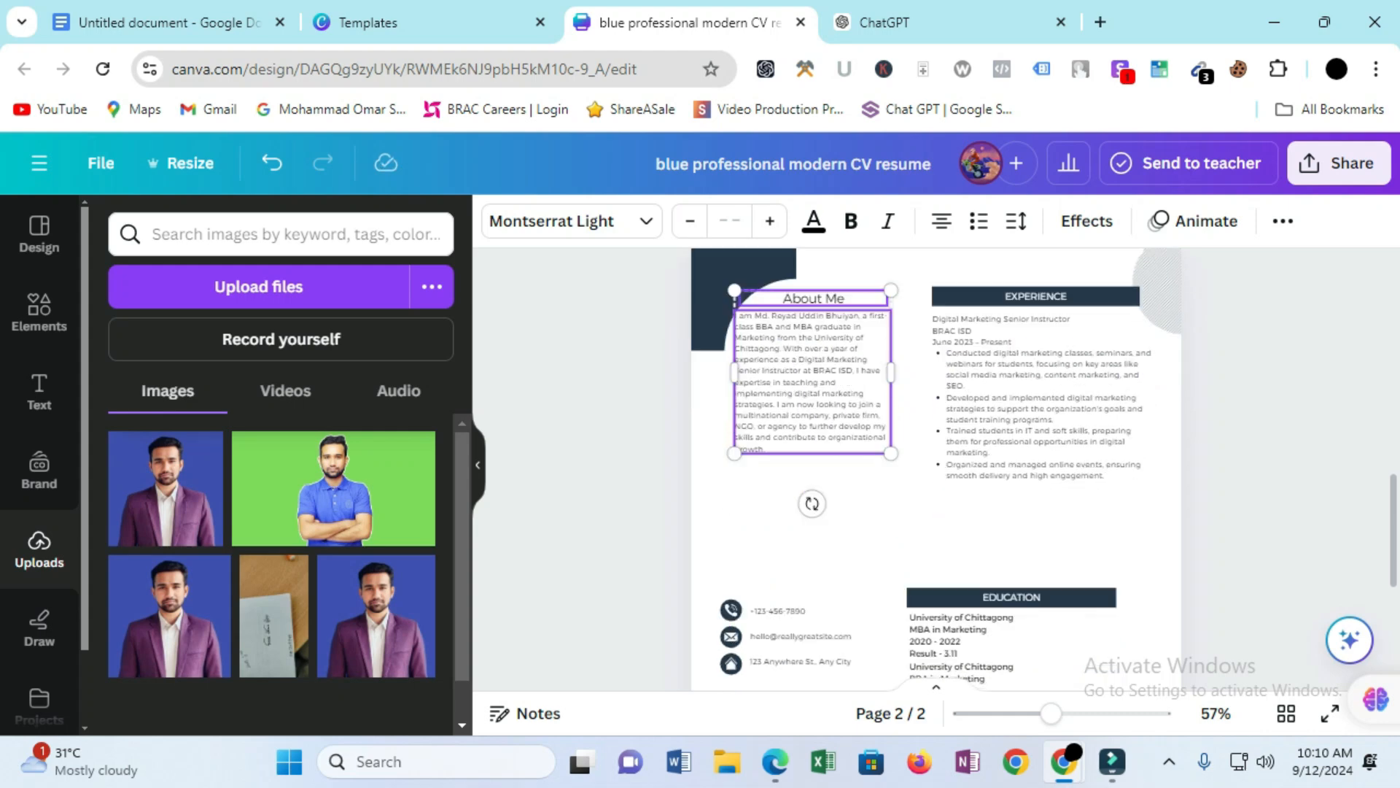
pyautogui.scroll(-3, 1012, 435)
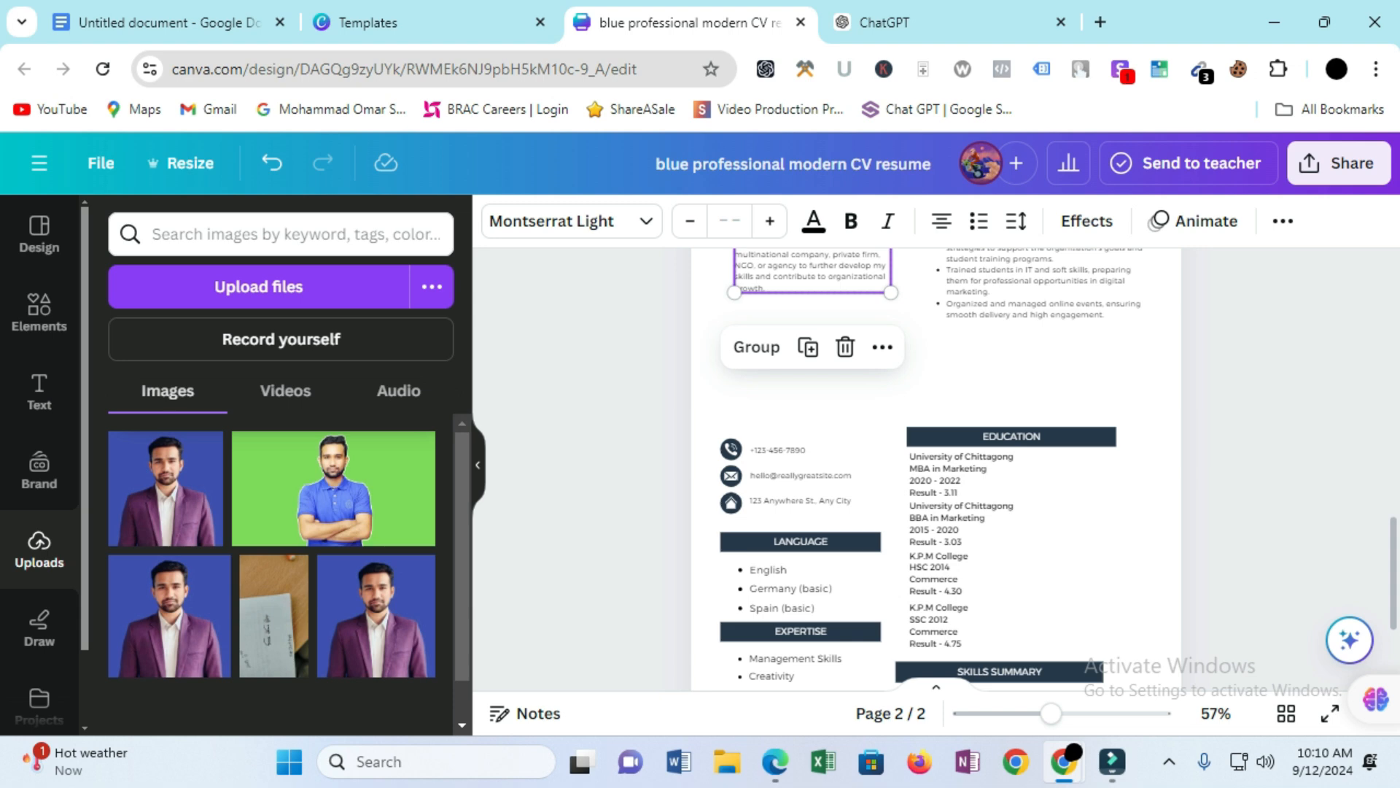
pyautogui.click(779, 450)
pyautogui.click(1210, 474)
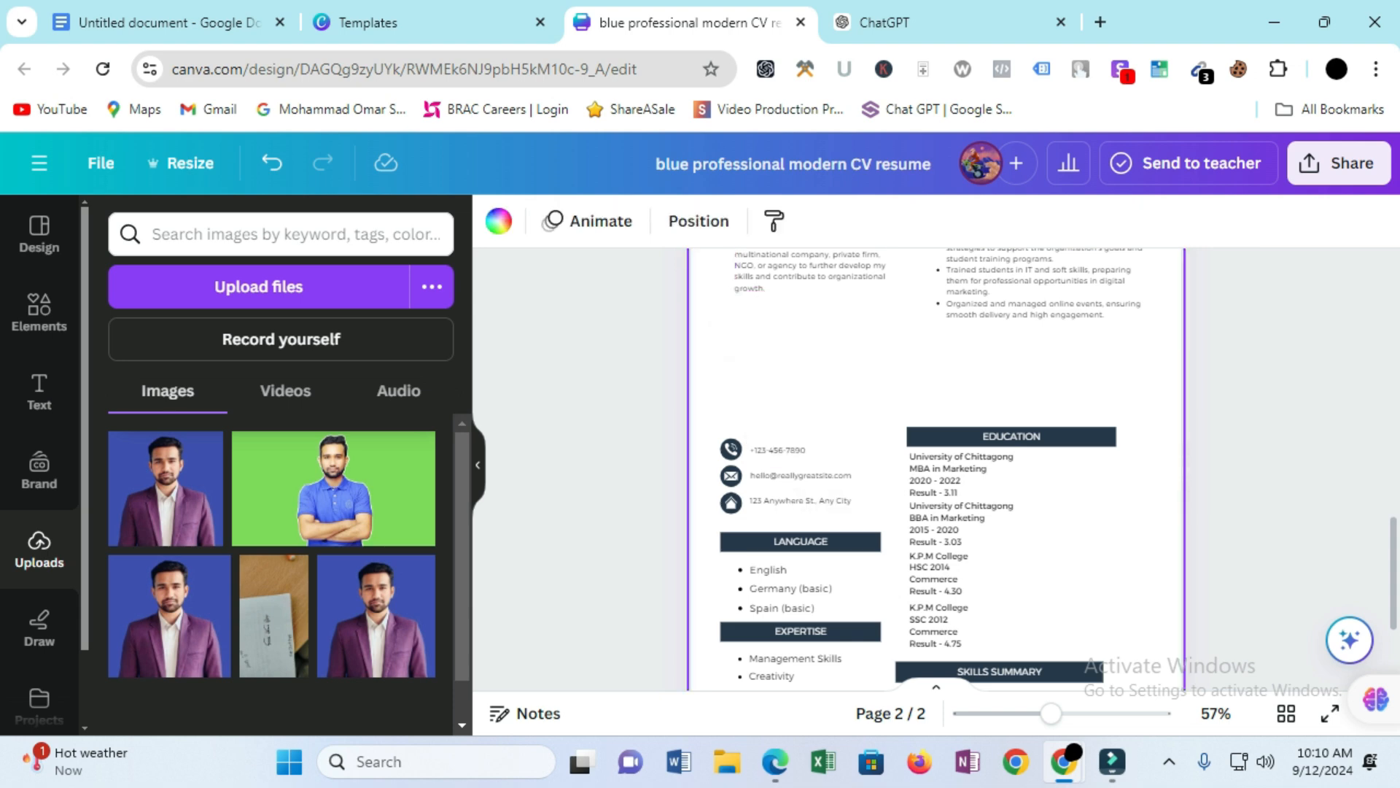
pyautogui.scroll(-1, 937, 467)
pyautogui.scroll(4, 937, 467)
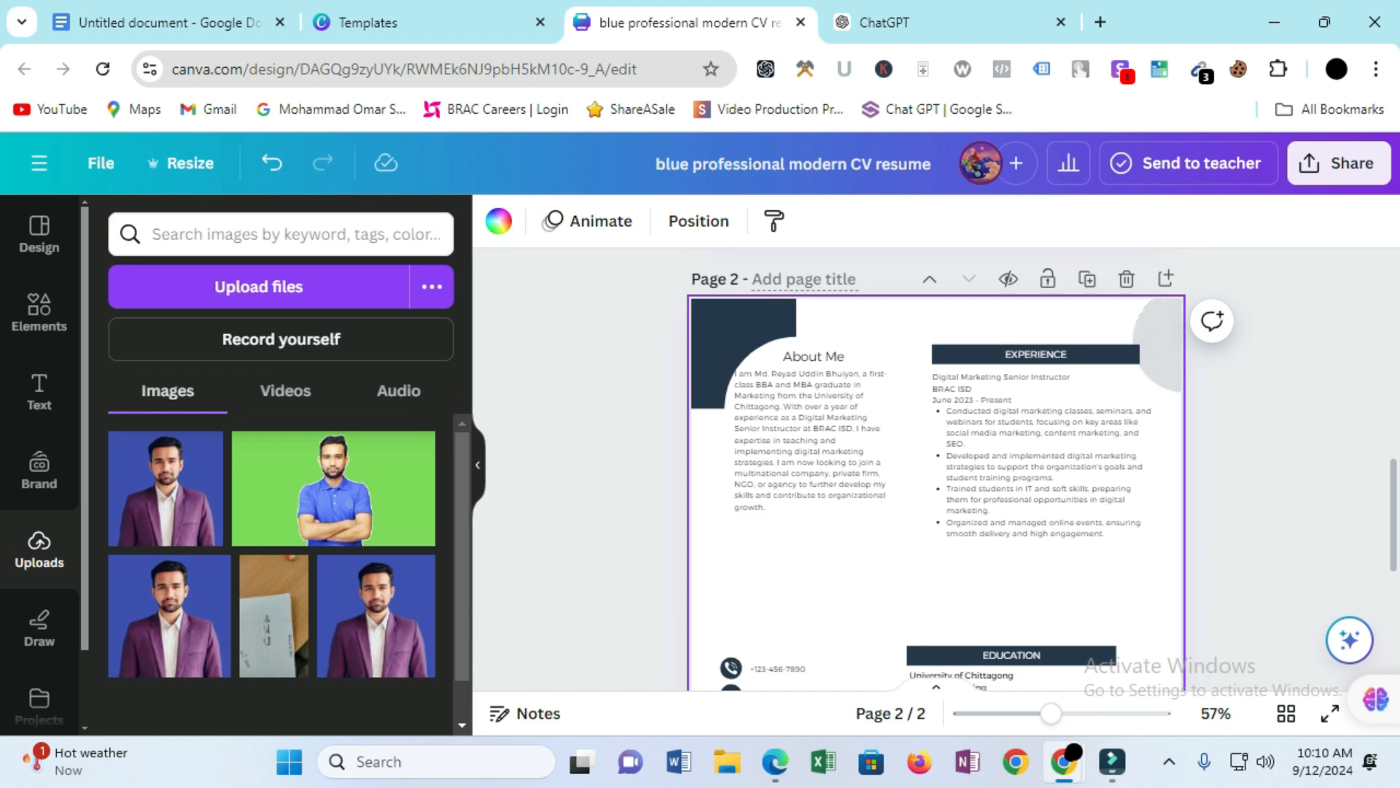
# - Download both CV pages as a PDF Standard file, blue professional modern CV resume.pdf
pyautogui.click(1339, 162)
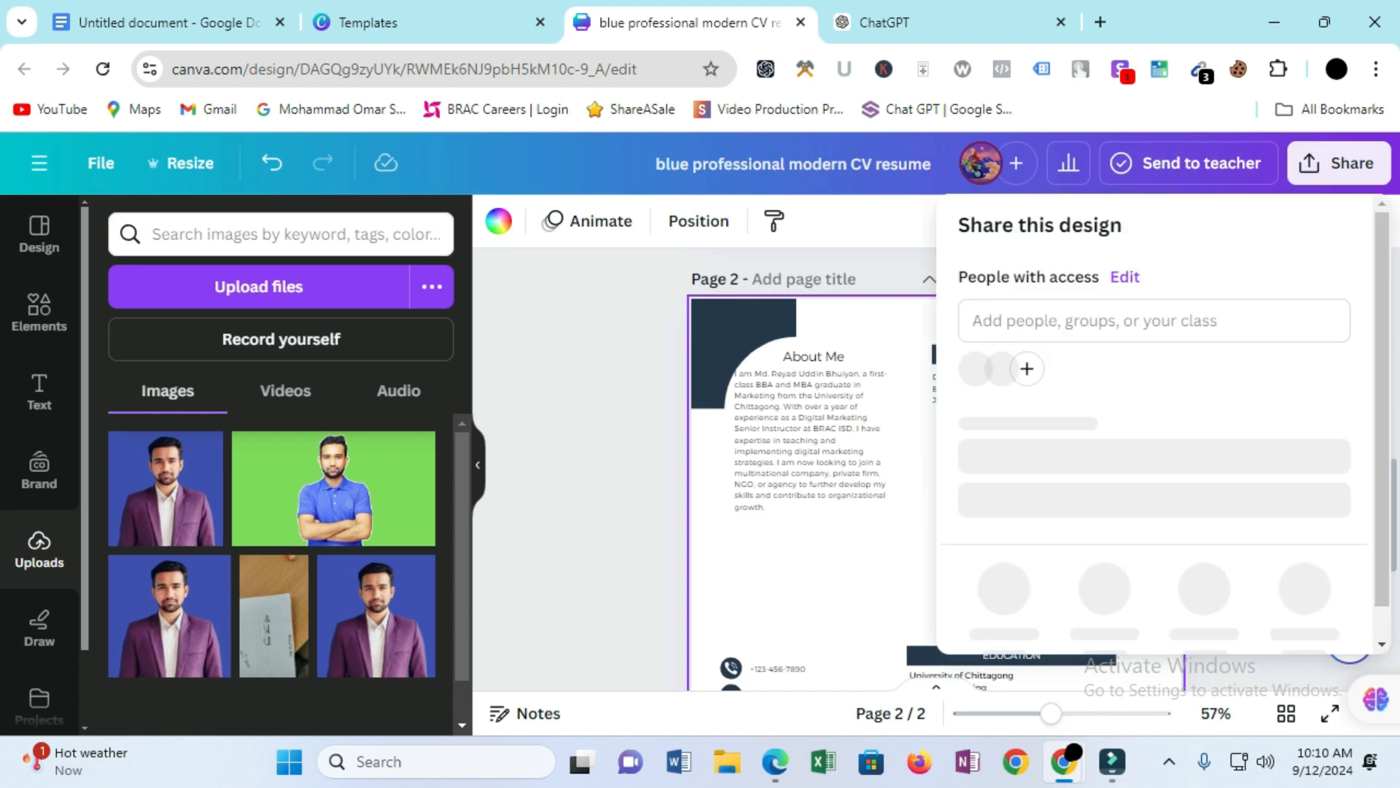
pyautogui.scroll(-2, 1167, 438)
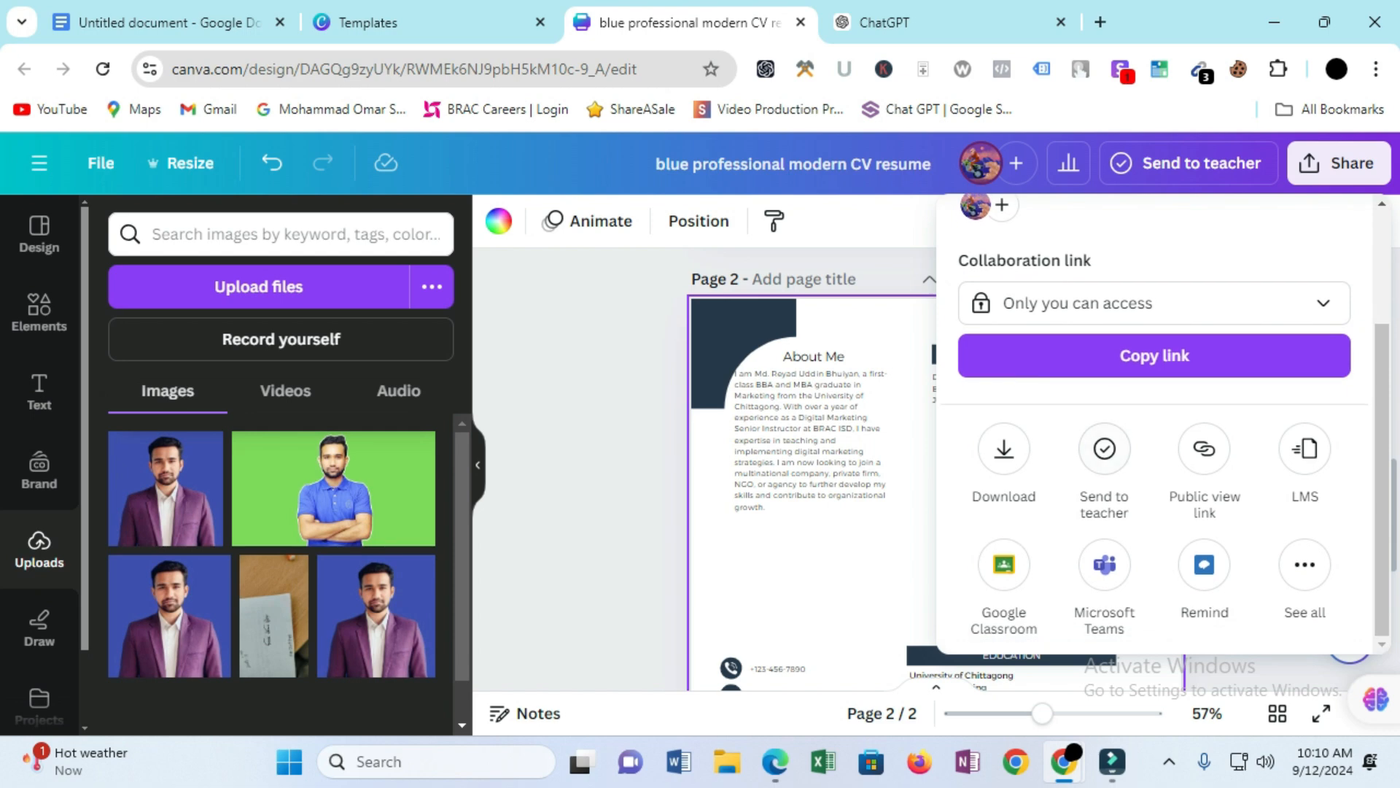
pyautogui.click(1005, 449)
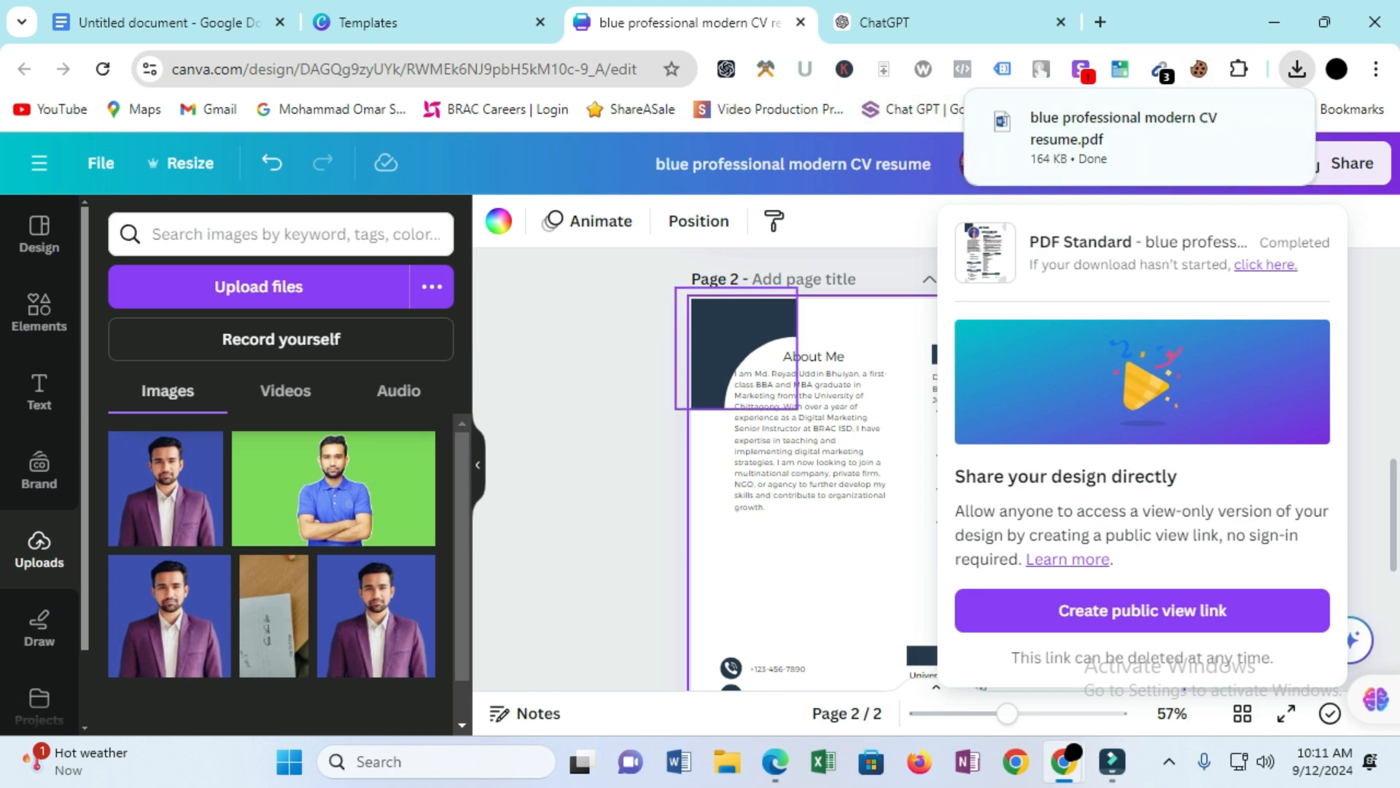
pyautogui.click(885, 22)
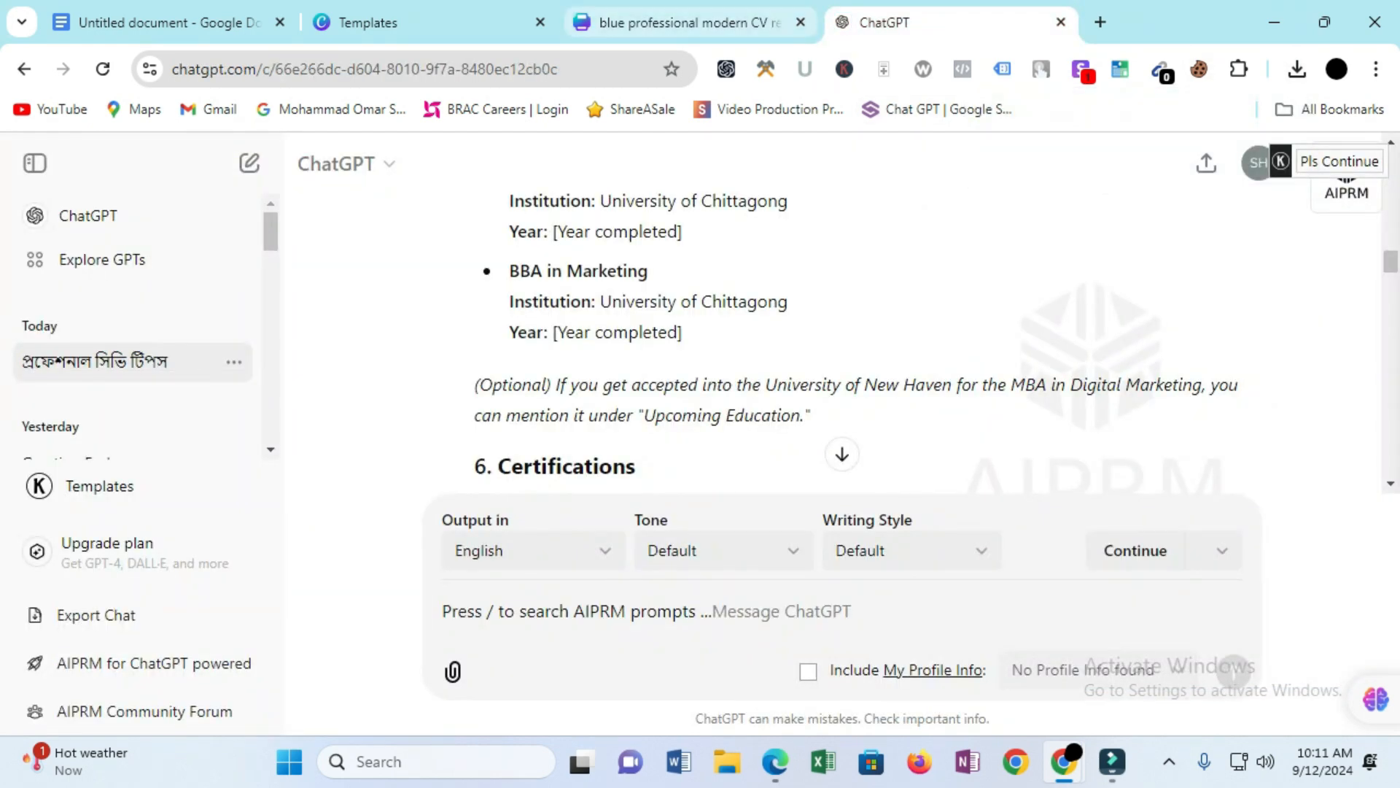
pyautogui.hotkey('ctrl', 'shift', 'Tab')
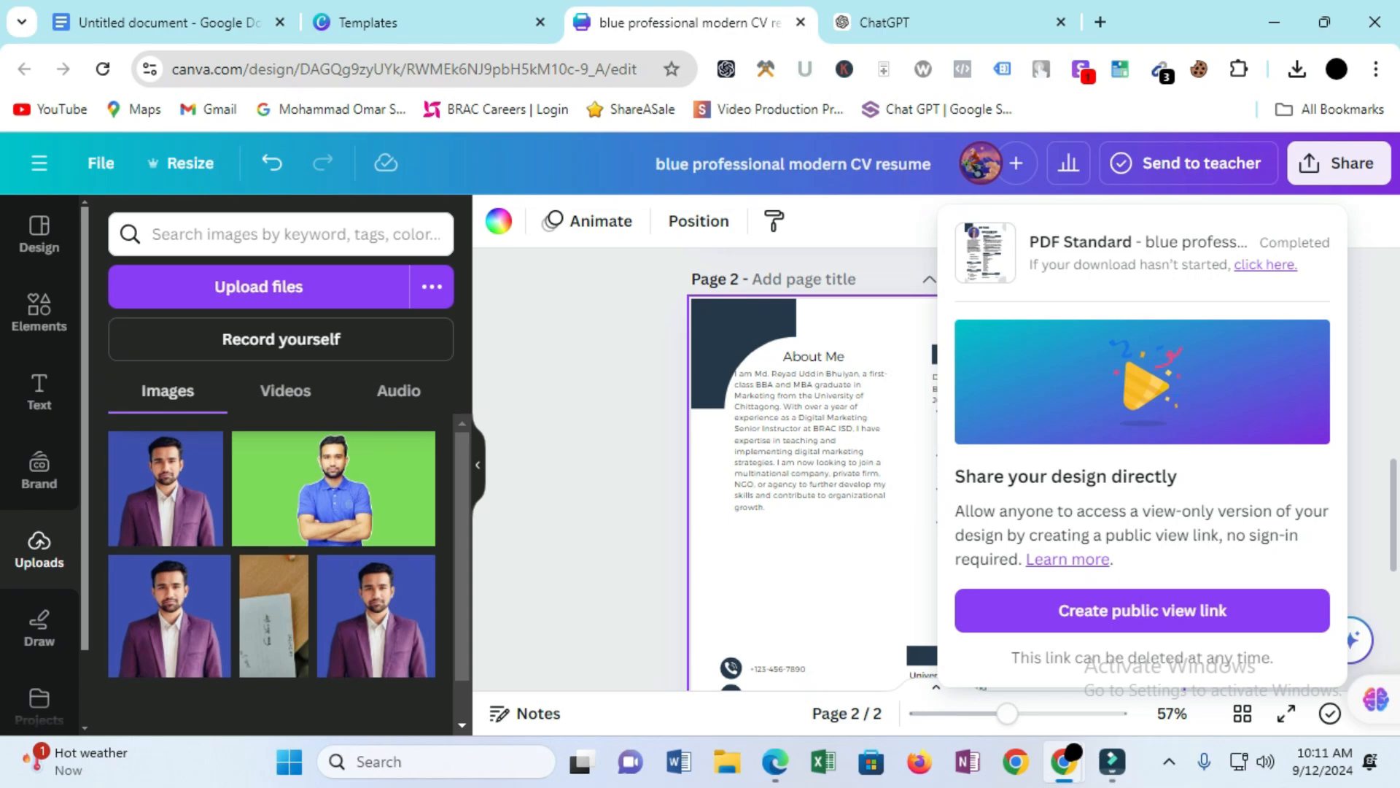